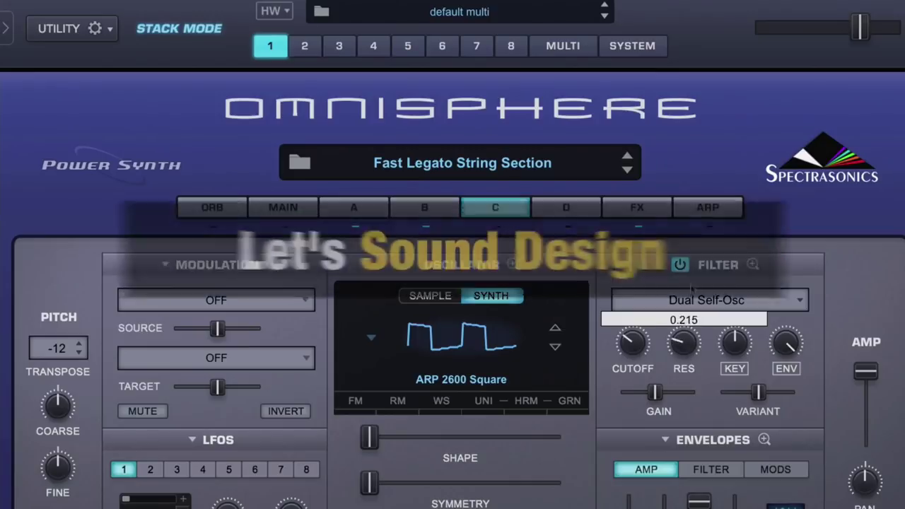
{"action": "left_click_drag", "start_coordinate": [800, 343], "coordinate": [785, 414]}
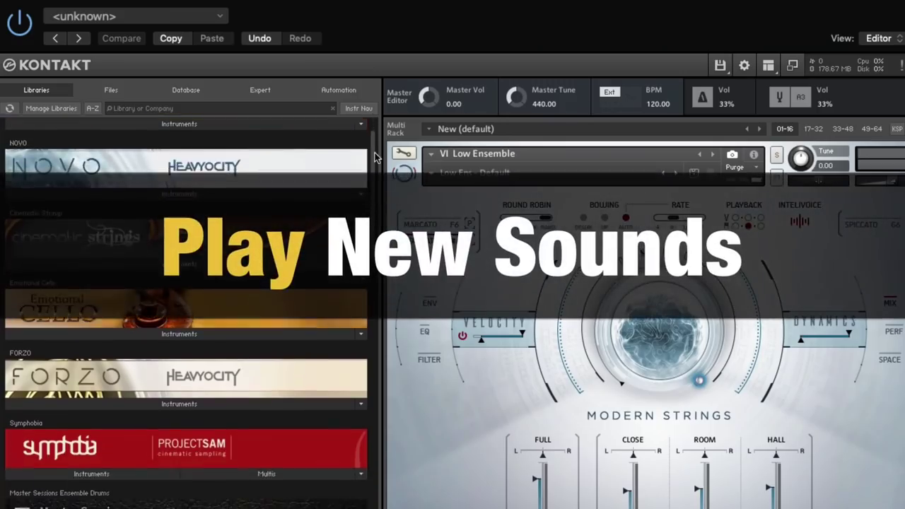
{"action": "scroll", "coordinate": [377, 157], "scroll_direction": "down", "scroll_amount": 5}
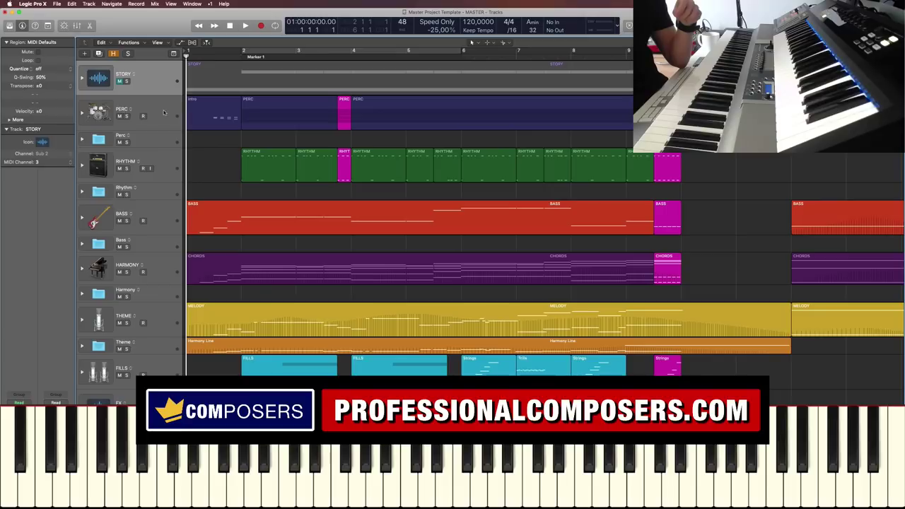
Review the template's main tracks by selecting PERC, RHYTHM, BASS, HARMONY, THEME, FILLS and STORY one after another
{"action": "left_click", "coordinate": [164, 113]}
{"action": "left_click", "coordinate": [166, 222]}
{"action": "left_click", "coordinate": [172, 162]}
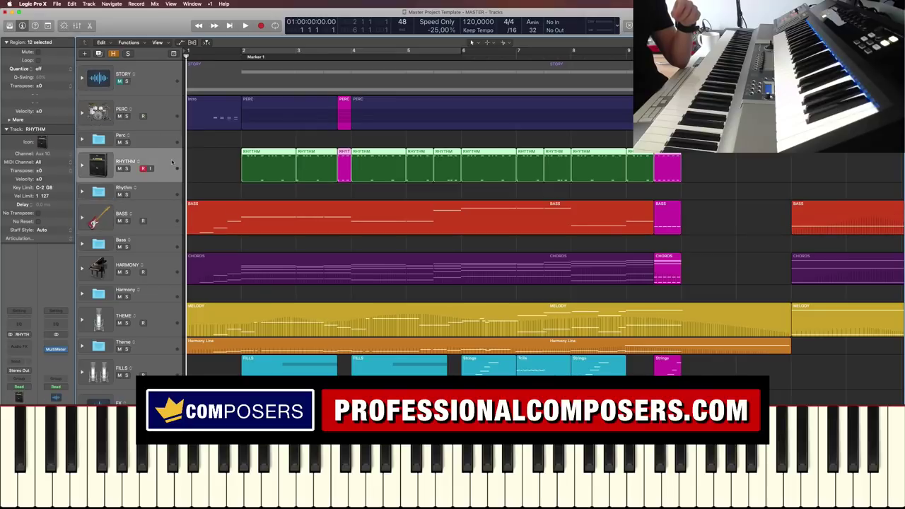
{"action": "left_click", "coordinate": [171, 121]}
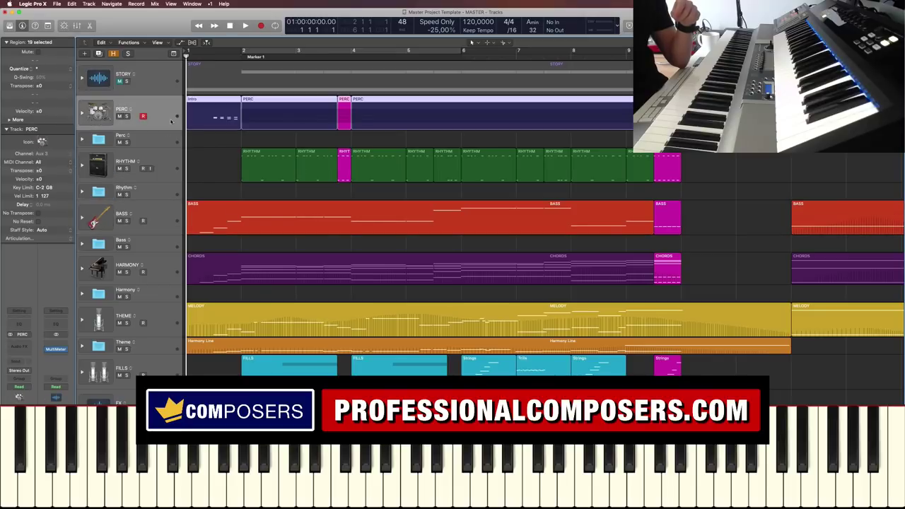
{"action": "left_click", "coordinate": [168, 160]}
{"action": "left_click", "coordinate": [167, 212]}
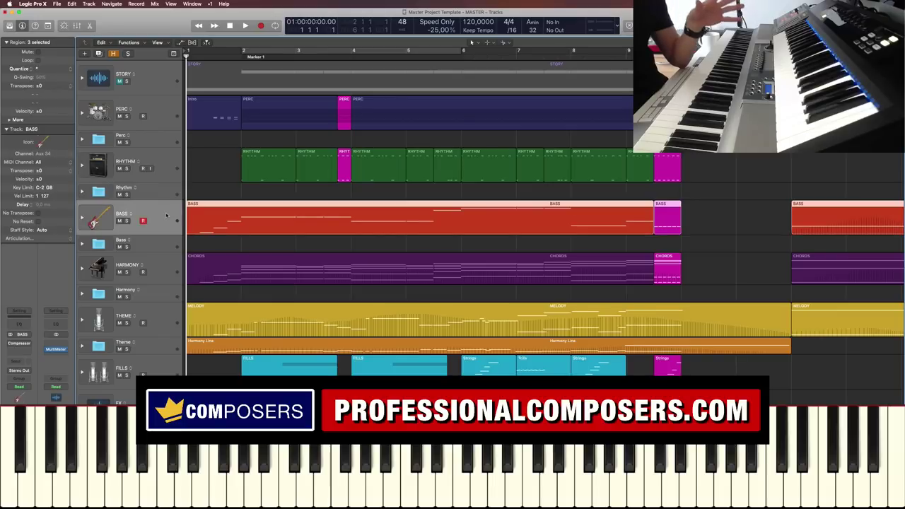
{"action": "left_click", "coordinate": [164, 267]}
{"action": "left_click", "coordinate": [164, 322]}
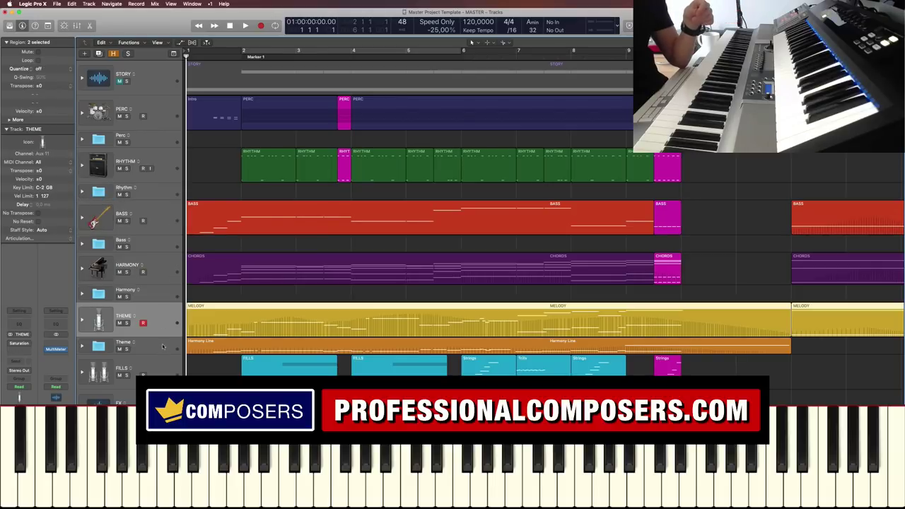
{"action": "left_click", "coordinate": [163, 346]}
{"action": "left_click", "coordinate": [163, 373]}
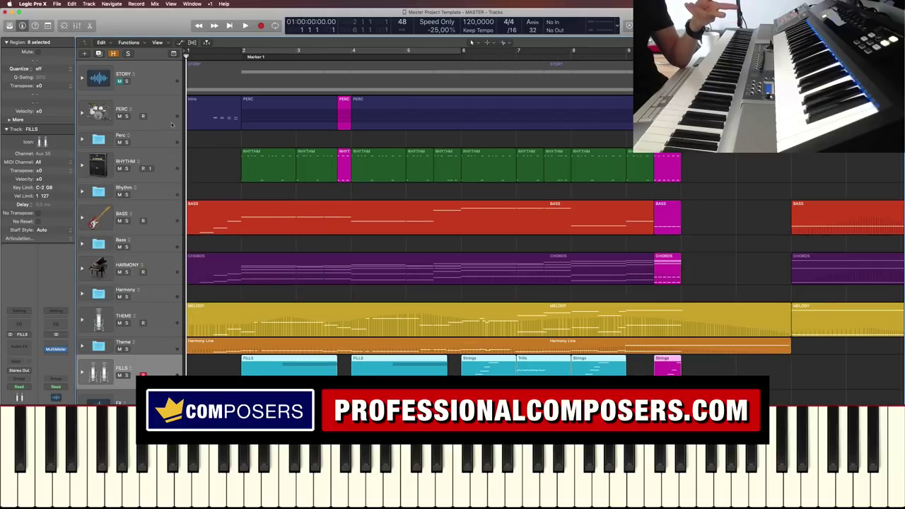
{"action": "left_click", "coordinate": [160, 87]}
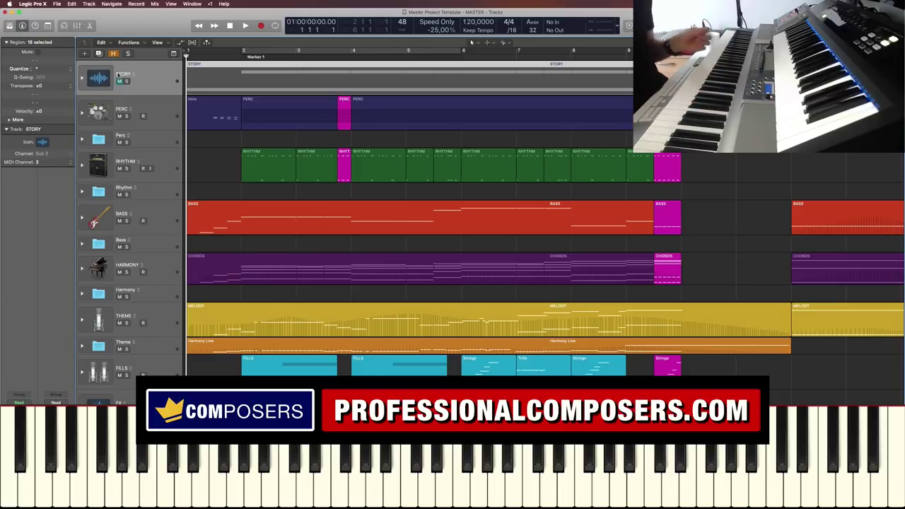
Inspect the sub-tracks of the STORY stack, briefly soloing the stack, and collapse it again
{"action": "left_click", "coordinate": [82, 77]}
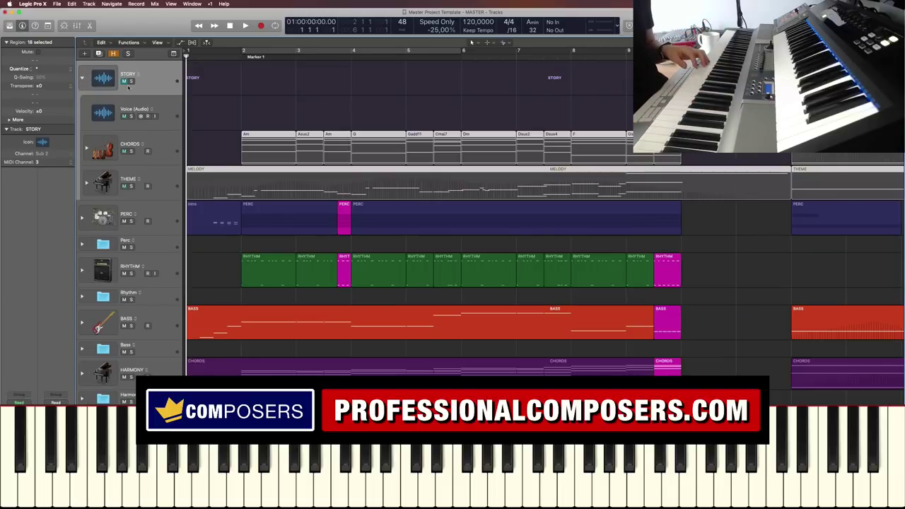
{"action": "left_click", "coordinate": [130, 82]}
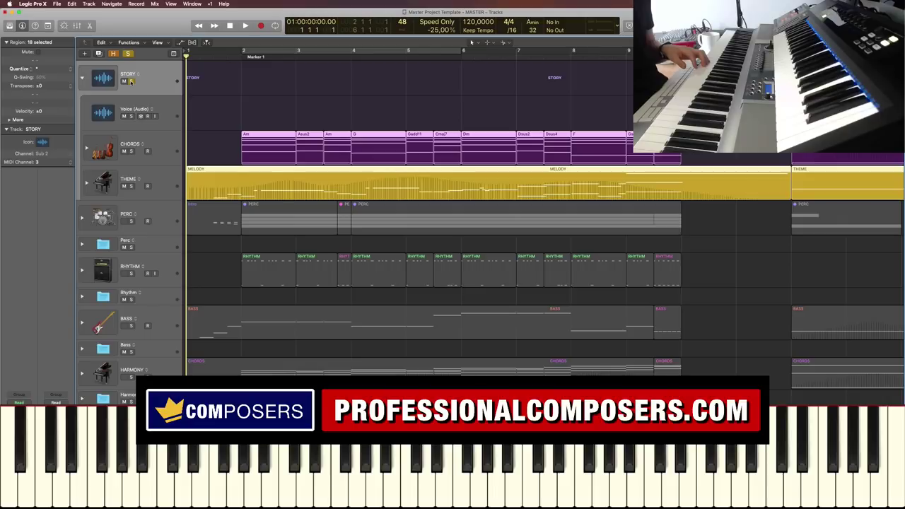
{"action": "left_click", "coordinate": [130, 82]}
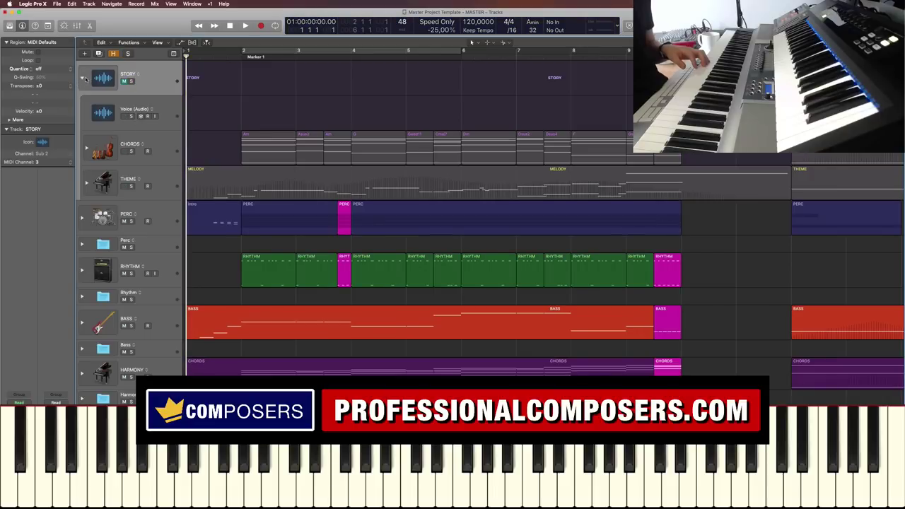
{"action": "left_click", "coordinate": [83, 77]}
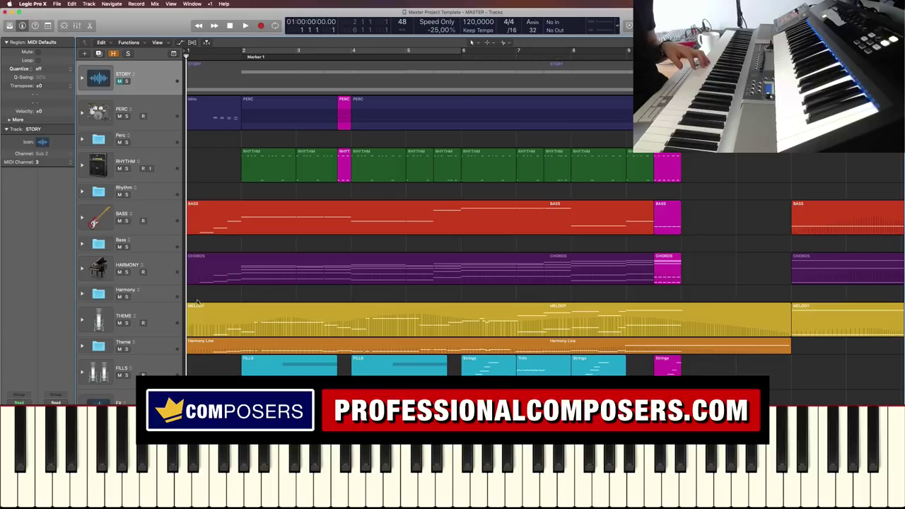
Review the folder stacks by selecting Perc, Rhythm, Bass and Harmony one after another
{"action": "left_click", "coordinate": [156, 143]}
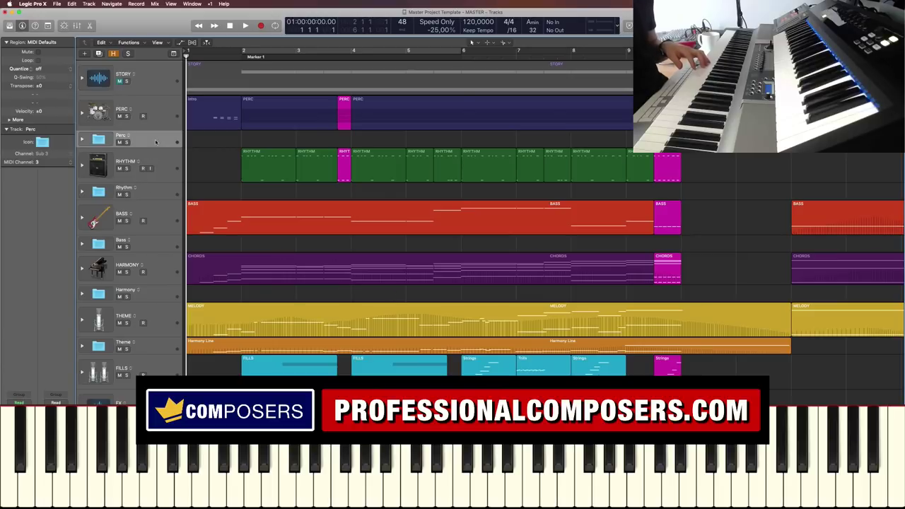
{"action": "left_click", "coordinate": [164, 190]}
{"action": "left_click", "coordinate": [162, 240]}
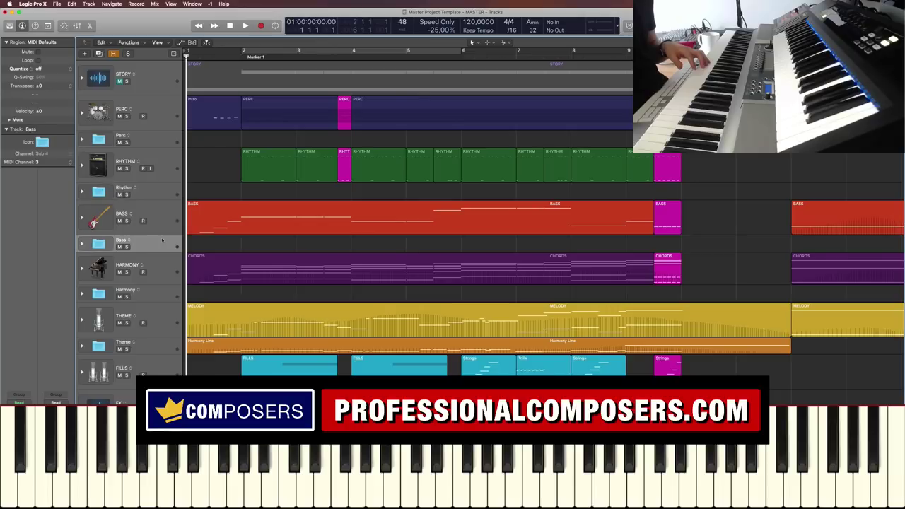
{"action": "left_click", "coordinate": [162, 289]}
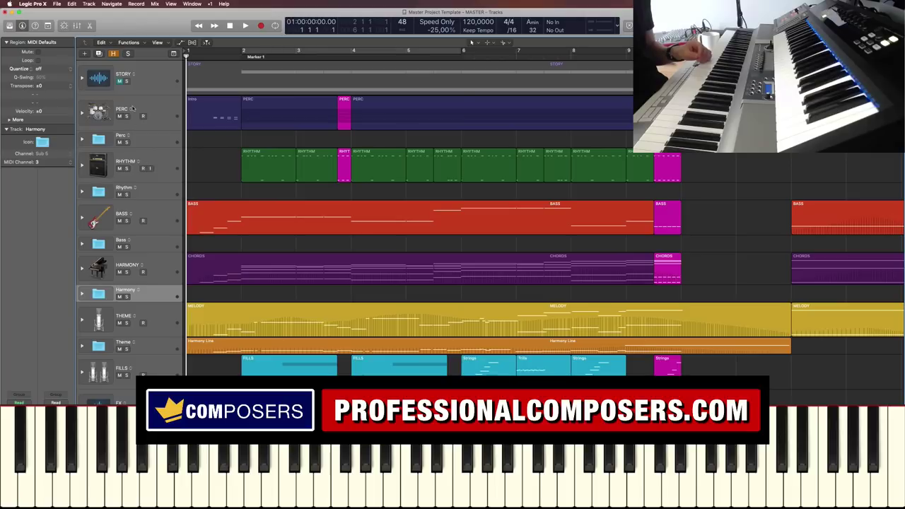
Solo the STORY stack, play the project through, and return the playhead to the beginning
{"action": "left_click", "coordinate": [149, 79]}
{"action": "left_click", "coordinate": [127, 80]}
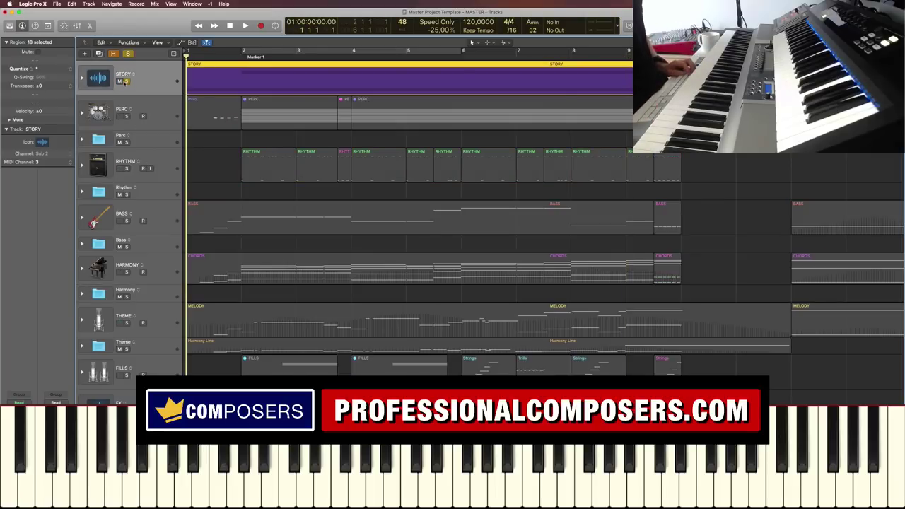
{"action": "key", "text": "space"}
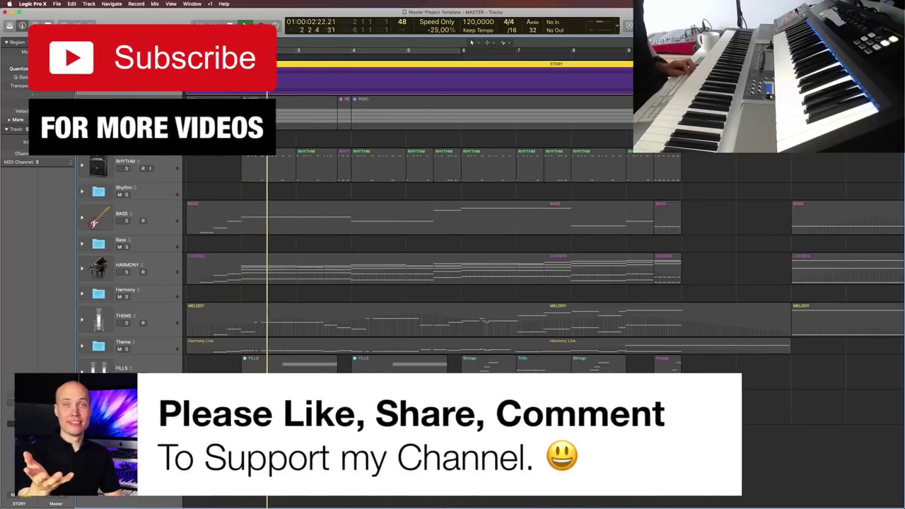
{"action": "key", "text": "2"}
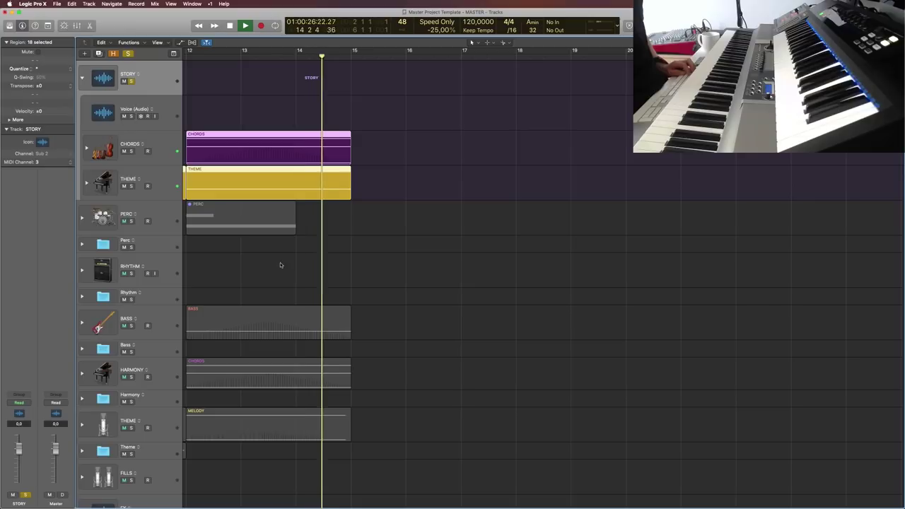
{"action": "key", "text": "space"}
{"action": "key", "text": "Return"}
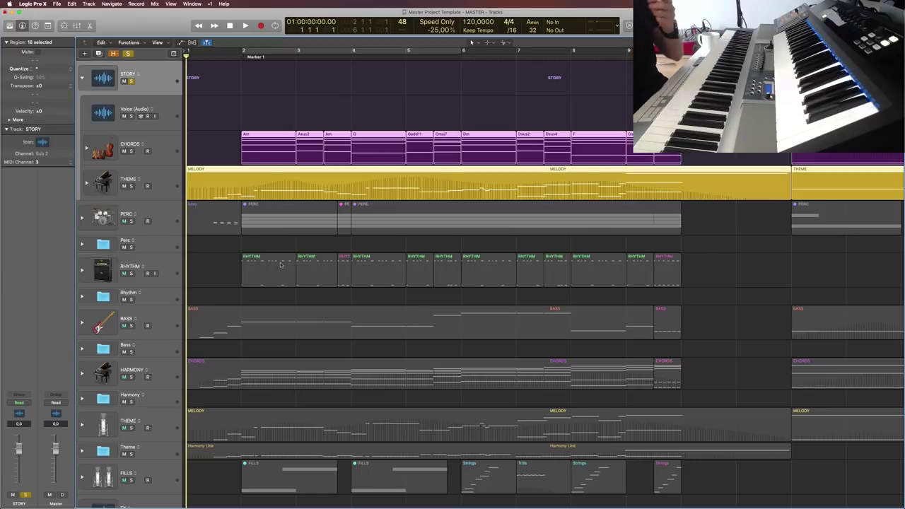
Examine the THEME and CHORDS stacks inside STORY, looking through the Piano and Strings tracks within CHORDS, and collapse CHORDS
{"action": "left_click", "coordinate": [170, 185]}
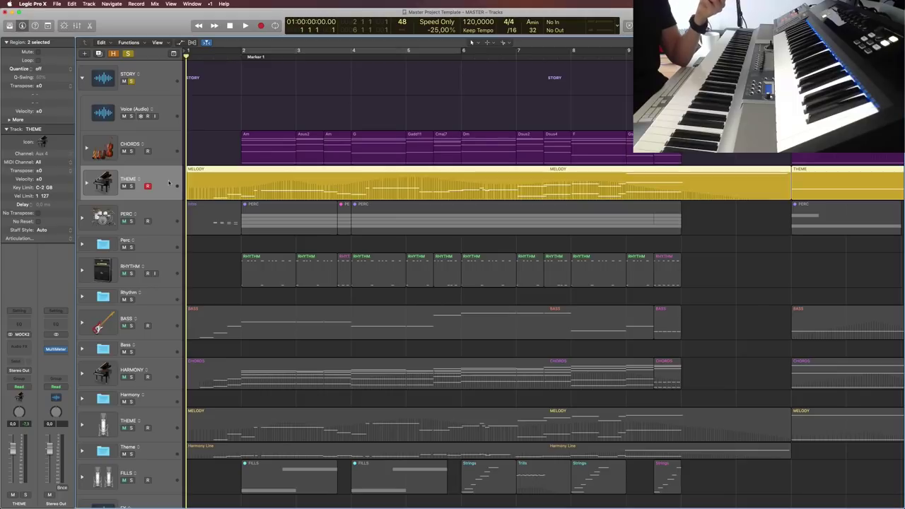
{"action": "left_click", "coordinate": [171, 157]}
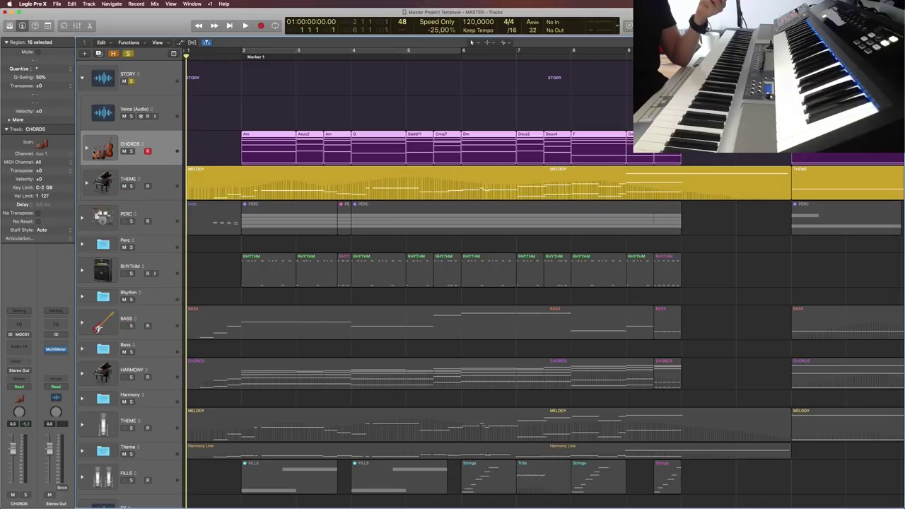
{"action": "left_click", "coordinate": [85, 149]}
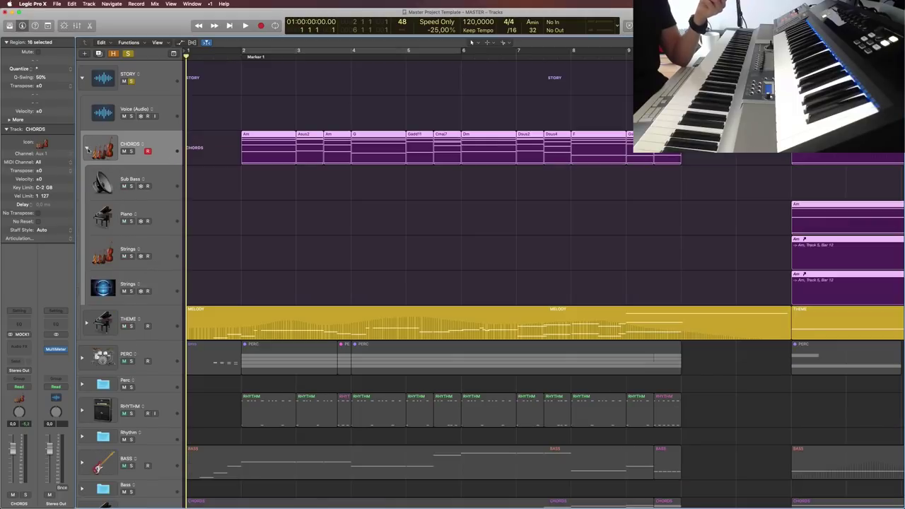
{"action": "left_click", "coordinate": [170, 252]}
{"action": "left_click", "coordinate": [171, 220]}
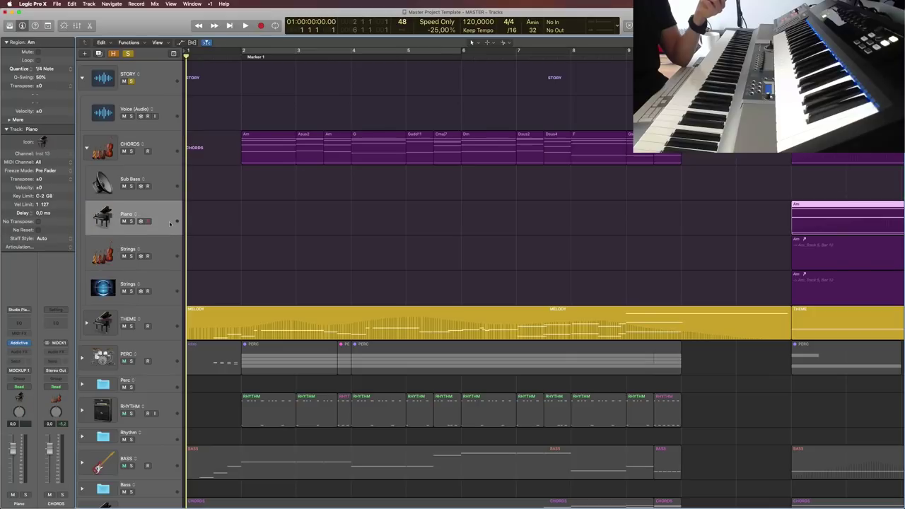
{"action": "left_click", "coordinate": [170, 259]}
{"action": "left_click", "coordinate": [171, 285]}
{"action": "left_click", "coordinate": [171, 256]}
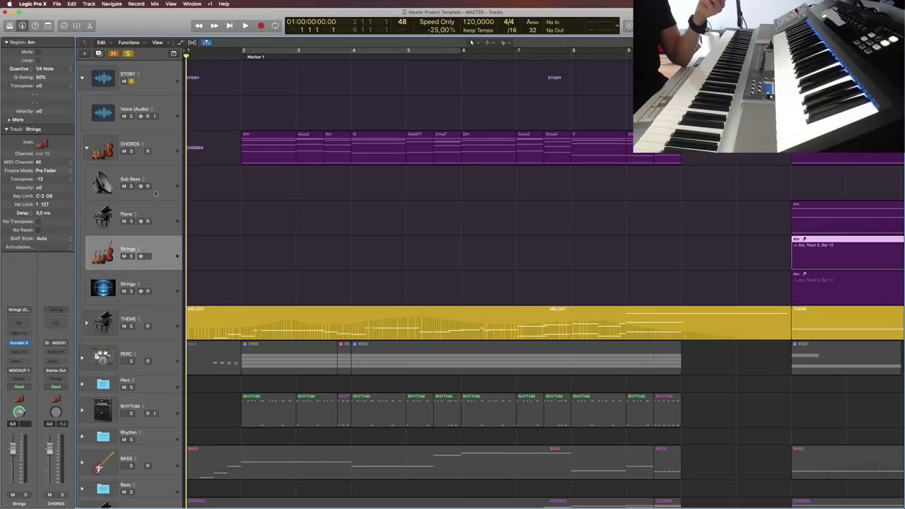
{"action": "left_click", "coordinate": [175, 150]}
{"action": "left_click", "coordinate": [86, 148]}
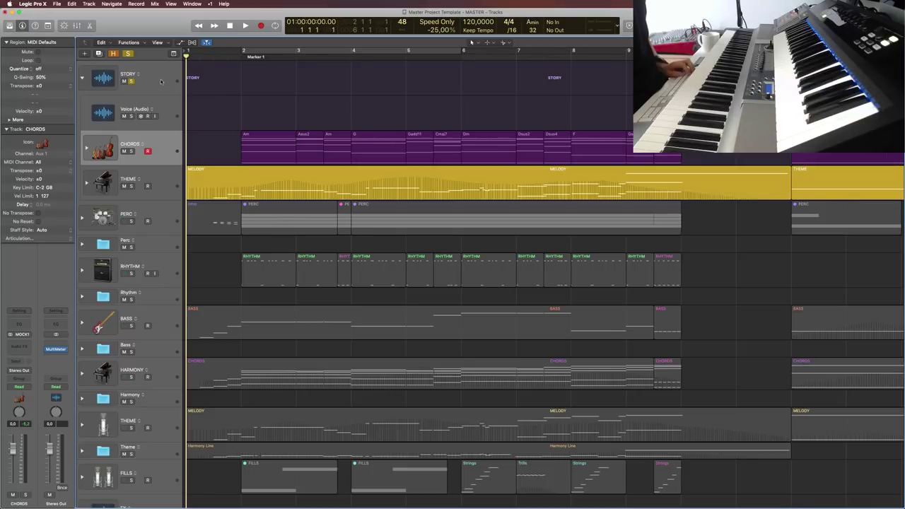
Solo the CHORDS stack inside the STORY stack, leaving its sub-tracks collapsed
{"action": "left_click", "coordinate": [130, 151]}
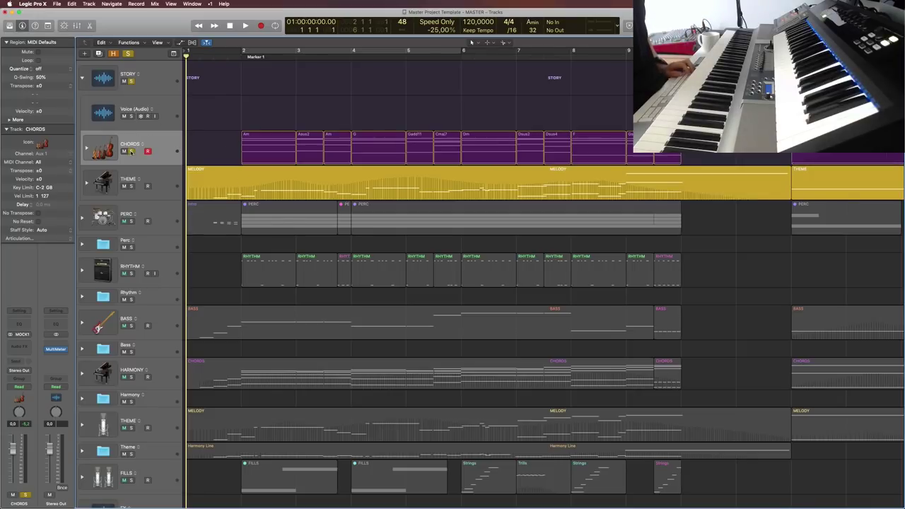
{"action": "left_click", "coordinate": [131, 151]}
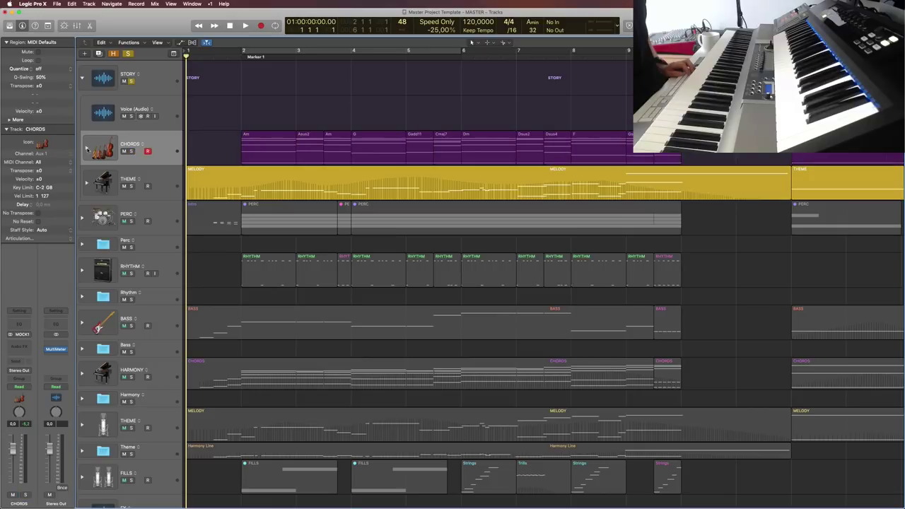
{"action": "left_click", "coordinate": [86, 147]}
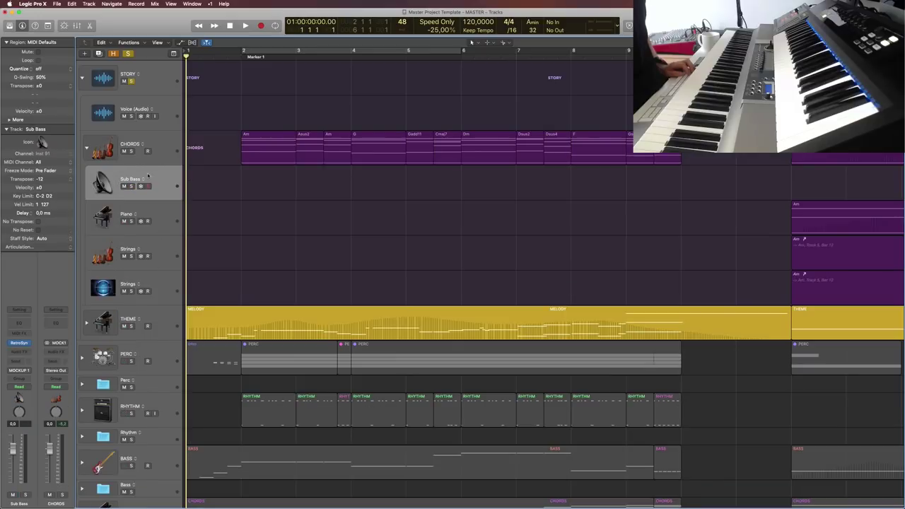
{"action": "left_click", "coordinate": [86, 148]}
{"action": "left_click", "coordinate": [166, 177]}
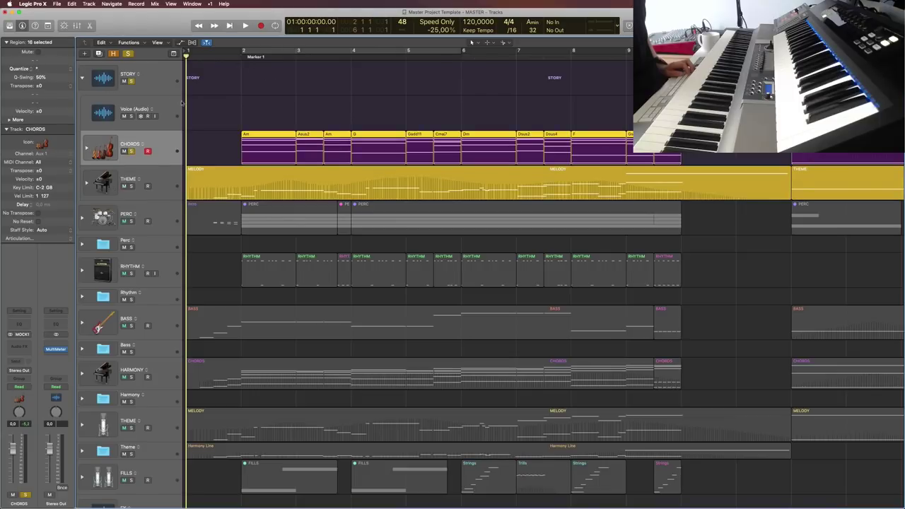
Mute the THEME stack inside STORY and play the soloed chords from bar 2
{"action": "left_click", "coordinate": [131, 82]}
{"action": "key", "text": "space"}
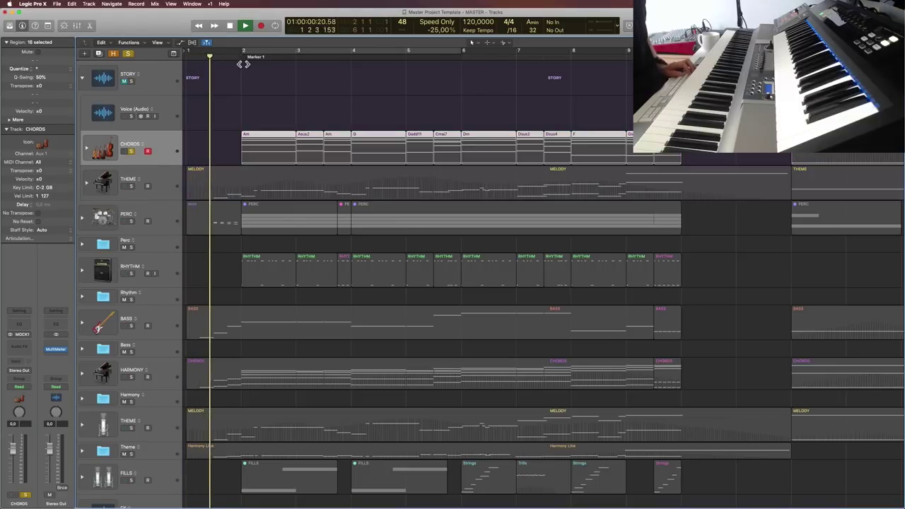
{"action": "left_click", "coordinate": [131, 82]}
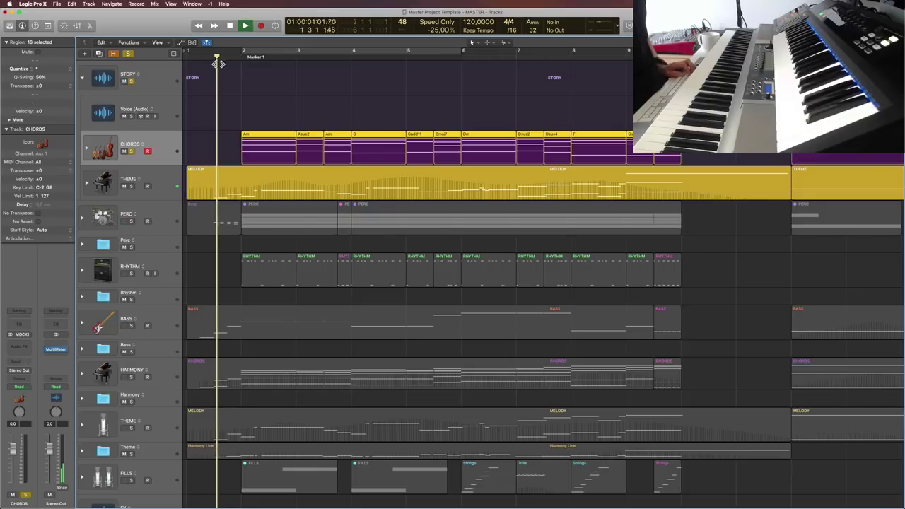
{"action": "left_click", "coordinate": [124, 186]}
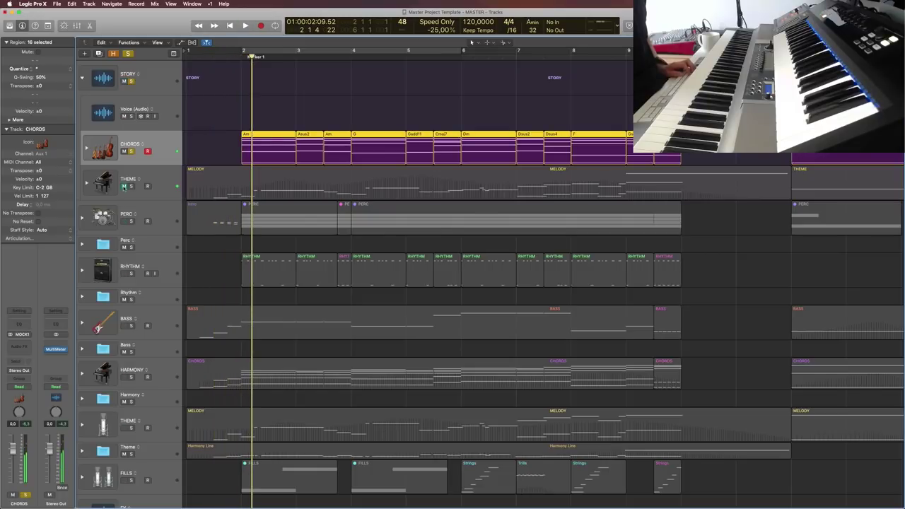
{"action": "left_click", "coordinate": [247, 60]}
{"action": "key", "text": "space"}
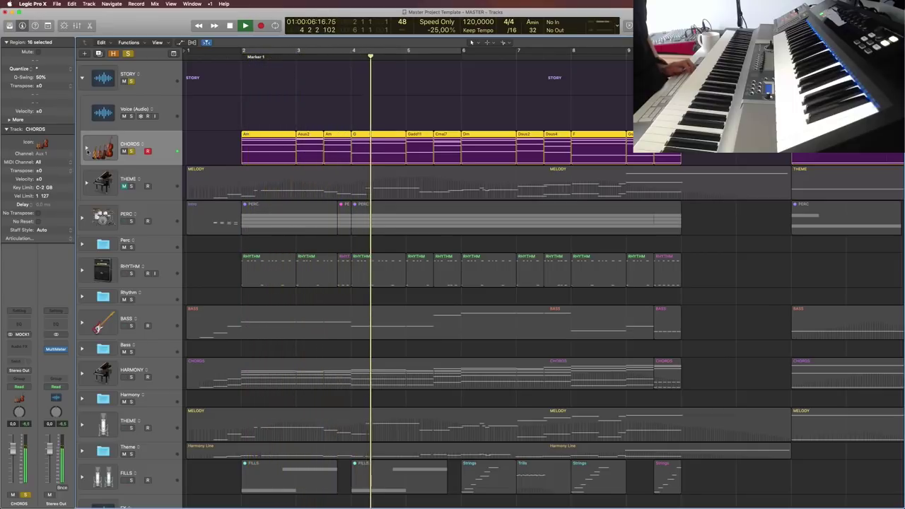
Stop playback and select the Piano track inside the expanded CHORDS stack
{"action": "left_click", "coordinate": [87, 150]}
{"action": "key", "text": "space"}
{"action": "left_click", "coordinate": [171, 188]}
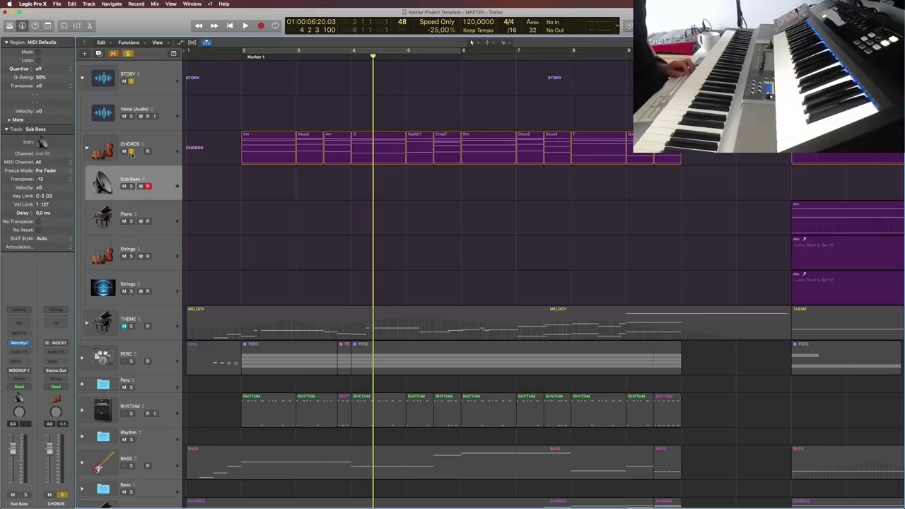
{"action": "left_click", "coordinate": [140, 221]}
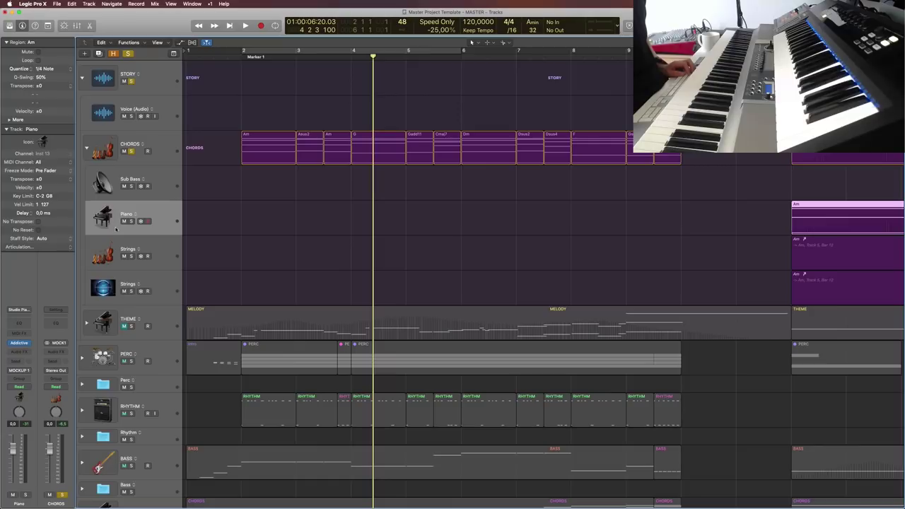
Inspect the Kontakt string patch on the first Strings track in the CHORDS stack and close its window
{"action": "left_click", "coordinate": [155, 251]}
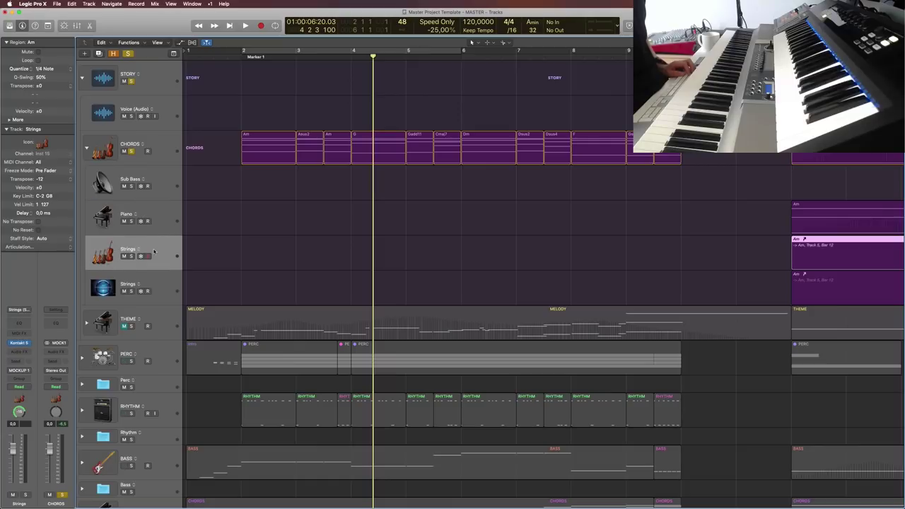
{"action": "left_click", "coordinate": [19, 344]}
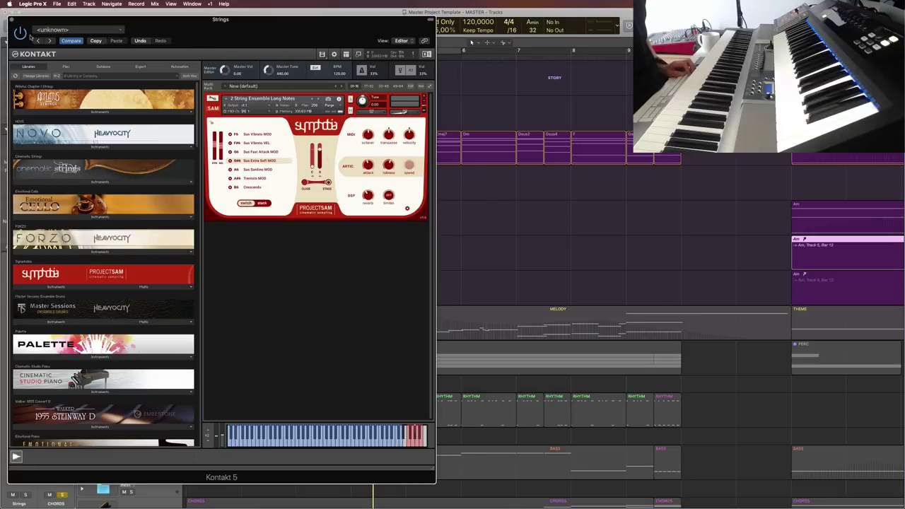
{"action": "left_click", "coordinate": [12, 20]}
Inspect the Omnisphere patch on the second Strings track in the CHORDS stack and hide its window
{"action": "left_click", "coordinate": [157, 285]}
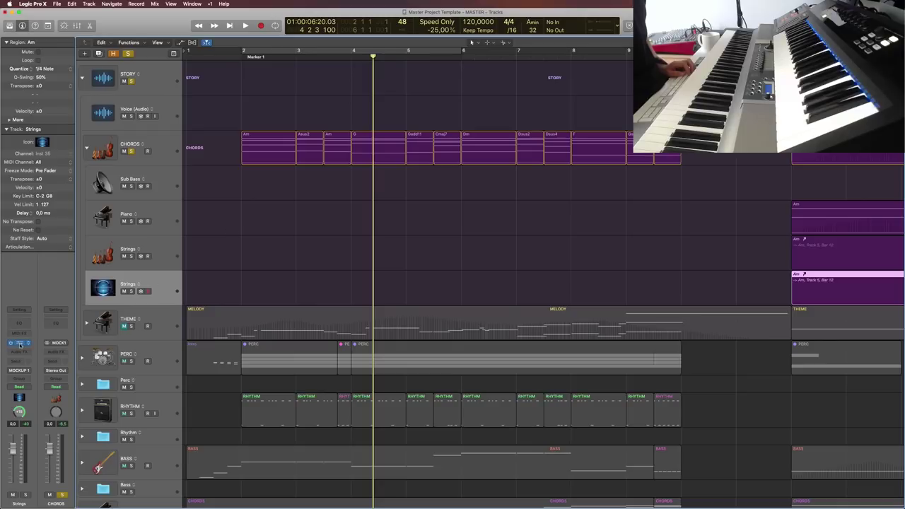
{"action": "key", "text": "v"}
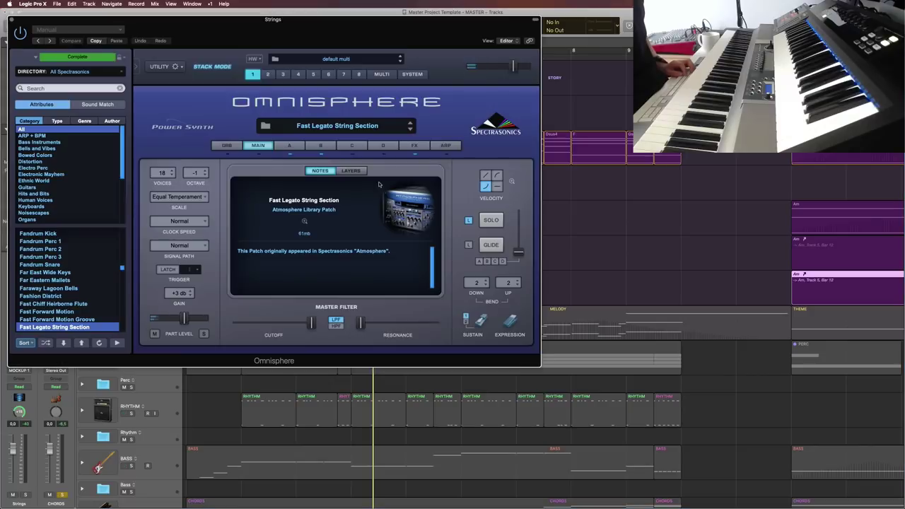
{"action": "key", "text": "v"}
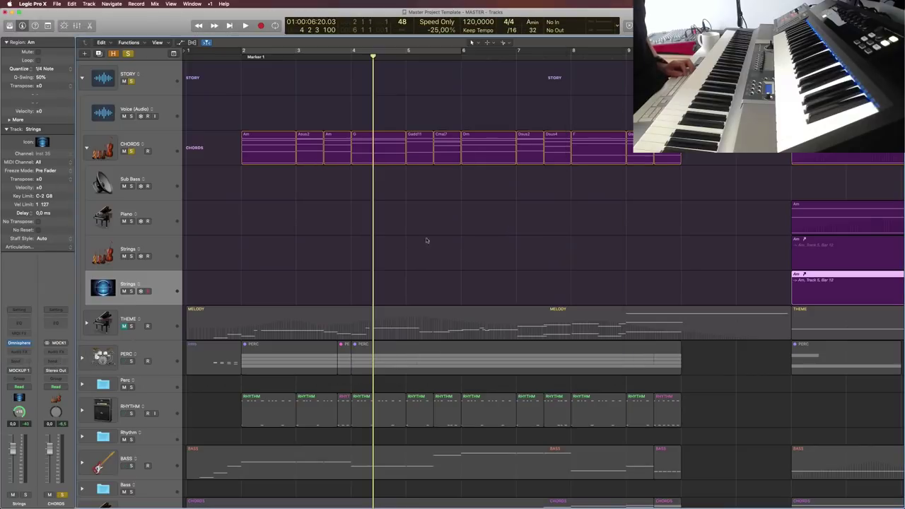
Unsolo the CHORDS stack and re-examine the Symphobia articulations in Kontakt on its first Strings track
{"action": "left_click", "coordinate": [174, 150]}
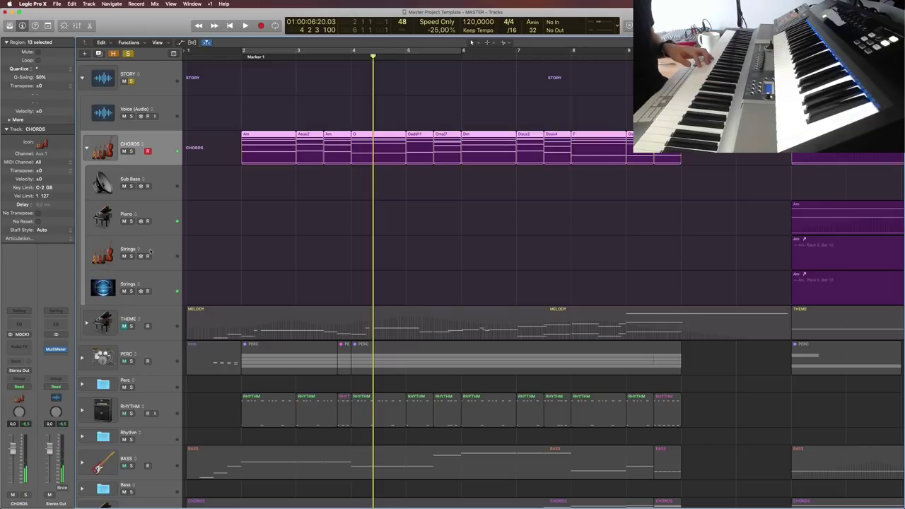
{"action": "key", "text": "Down"}
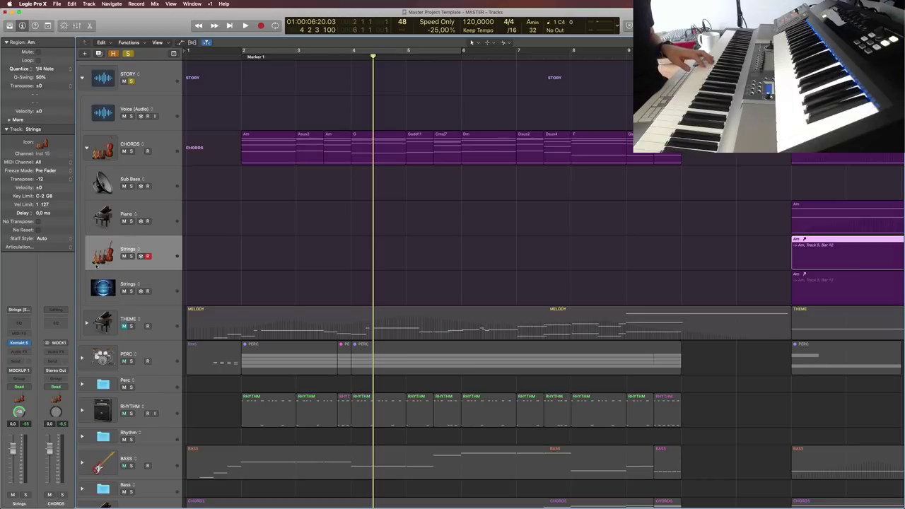
{"action": "left_click", "coordinate": [20, 343]}
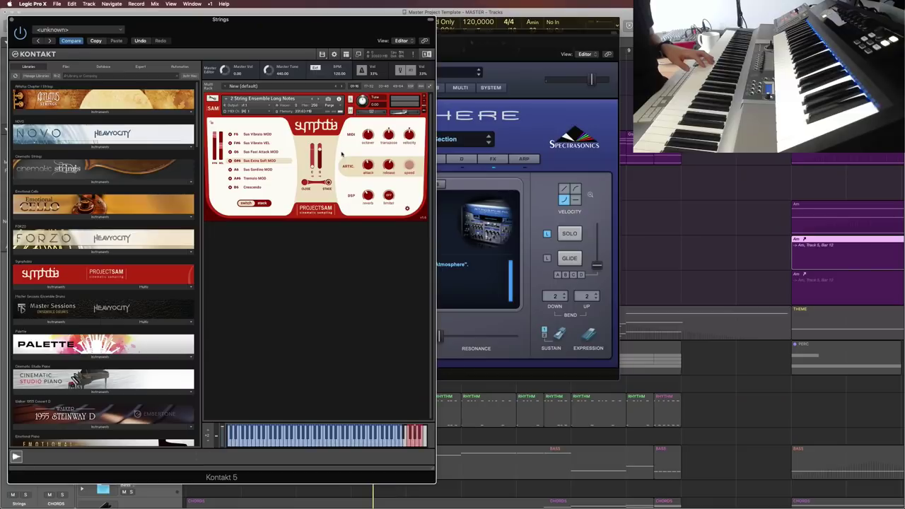
{"action": "key", "text": "i"}
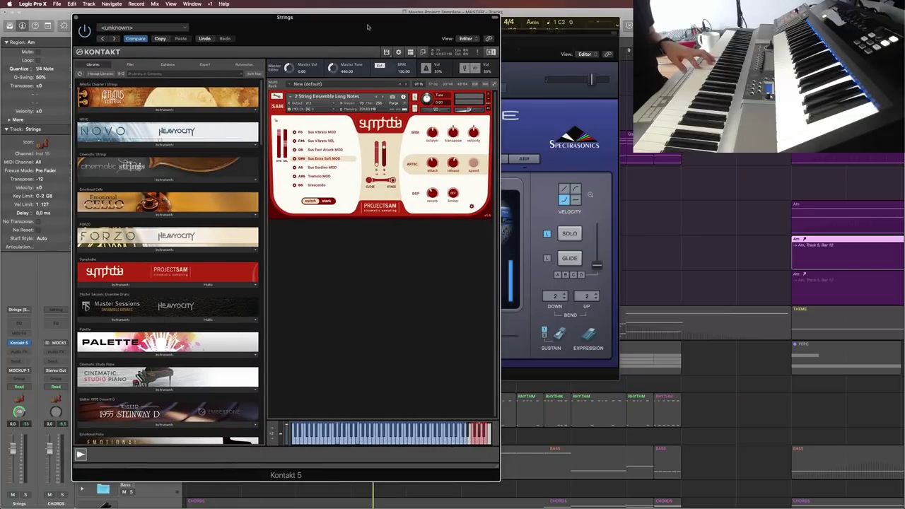
{"action": "left_click_drag", "start_coordinate": [367, 27], "coordinate": [393, 30]}
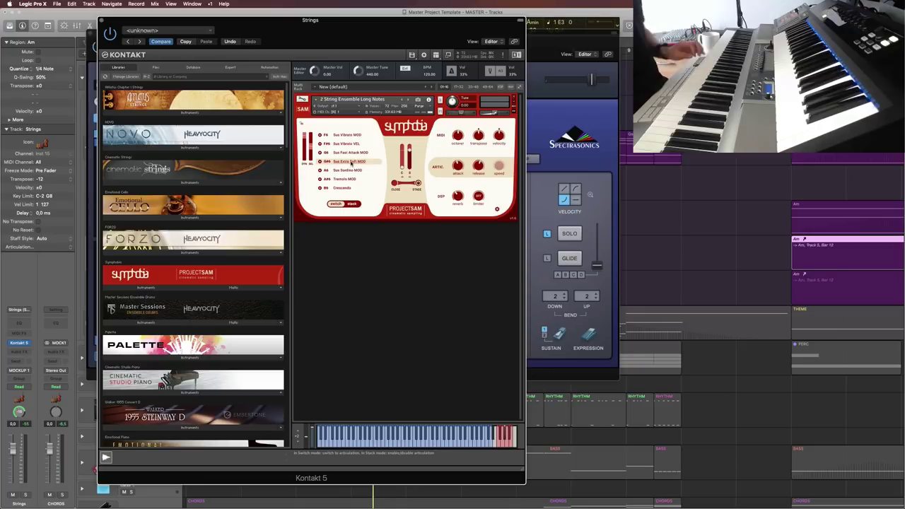
{"action": "key", "text": "v"}
{"action": "key", "text": "Delete"}
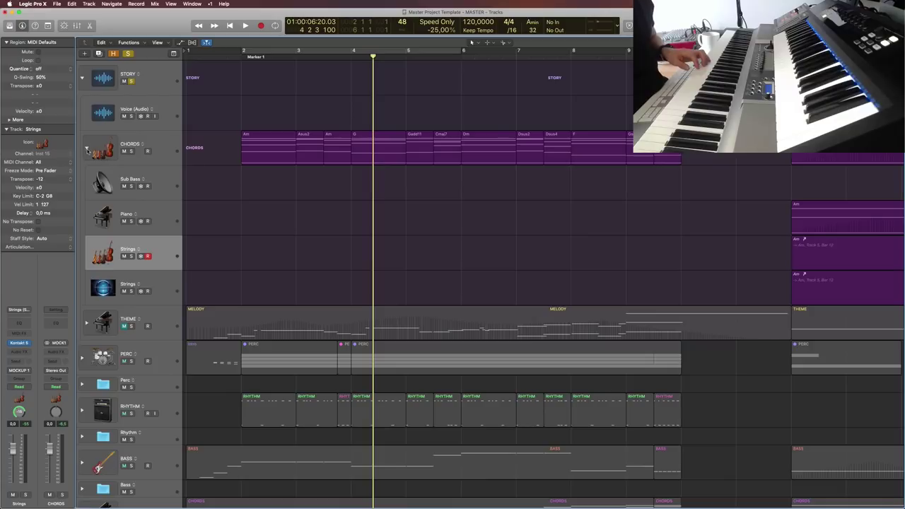
Collapse and select the CHORDS stack, and step through its individual chord regions from Am to F
{"action": "left_click", "coordinate": [159, 143]}
{"action": "left_click", "coordinate": [175, 135]}
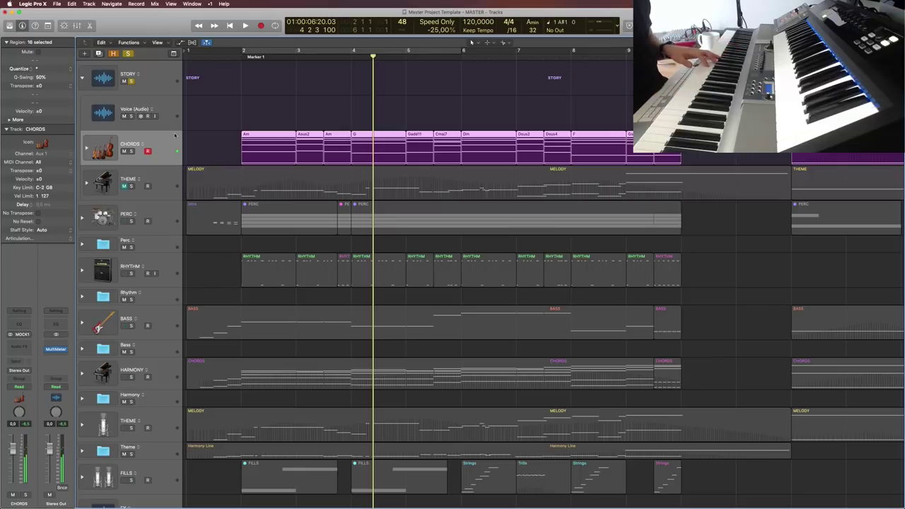
{"action": "left_click", "coordinate": [193, 144]}
{"action": "left_click", "coordinate": [281, 142]}
{"action": "left_click", "coordinate": [332, 145]}
{"action": "left_click", "coordinate": [372, 145]}
{"action": "left_click", "coordinate": [423, 152]}
{"action": "left_click", "coordinate": [447, 150]}
{"action": "left_click", "coordinate": [472, 154]}
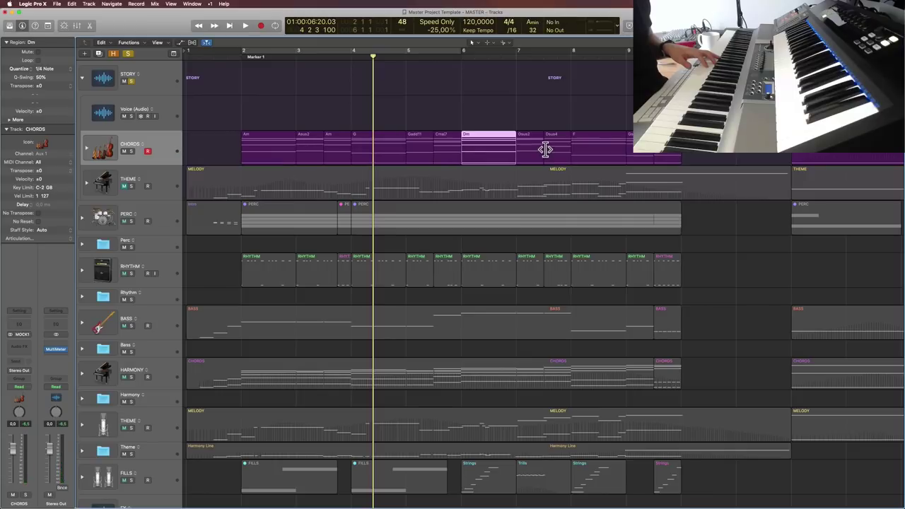
{"action": "left_click", "coordinate": [531, 150]}
{"action": "left_click", "coordinate": [558, 150]}
{"action": "left_click", "coordinate": [598, 150]}
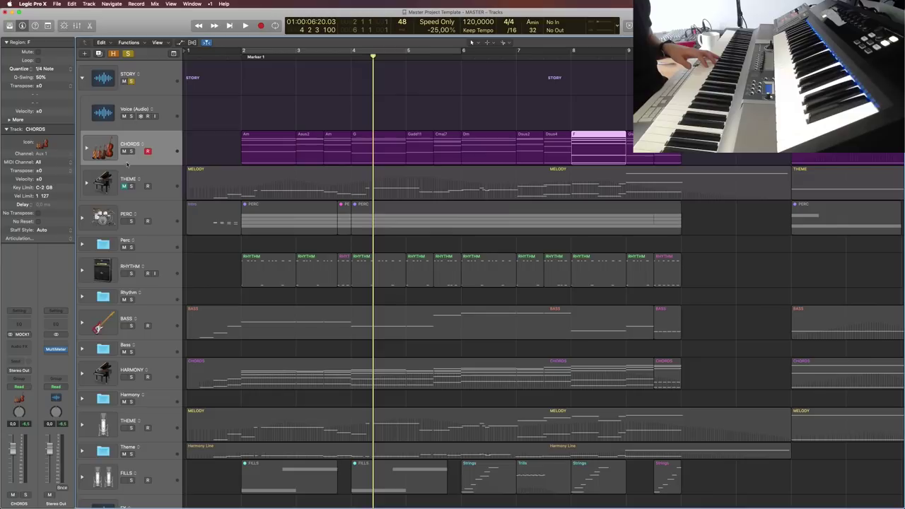
Solo and expand the THEME stack inside STORY, and play its melody from bar 1 for a few bars
{"action": "left_click", "coordinate": [131, 186]}
{"action": "left_click", "coordinate": [86, 183]}
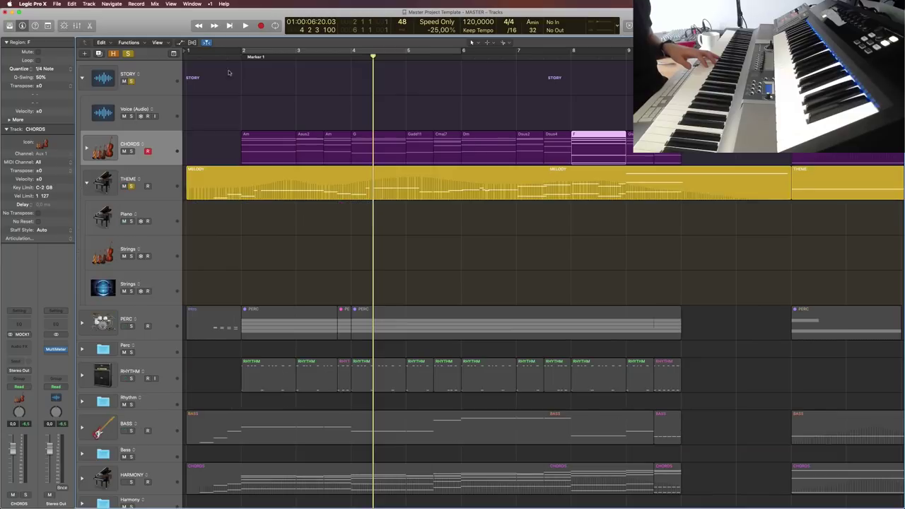
{"action": "left_click", "coordinate": [210, 62]}
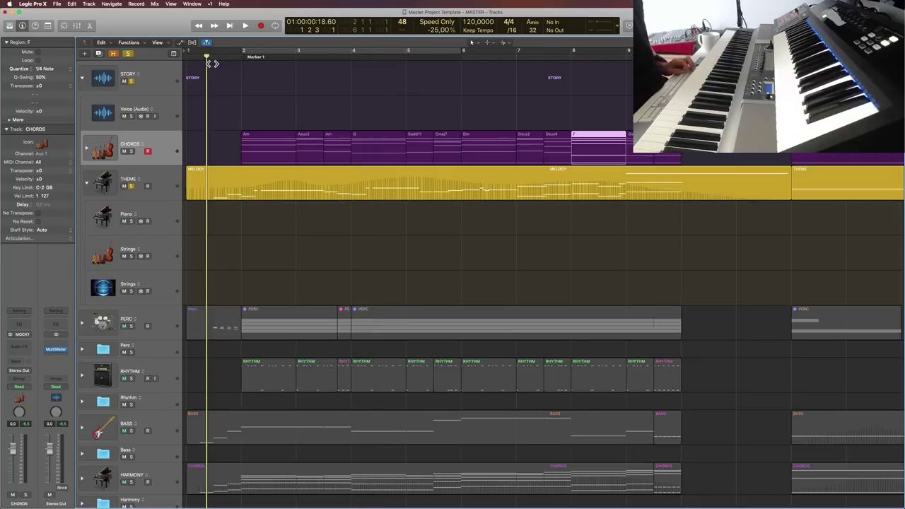
{"action": "key", "text": "space"}
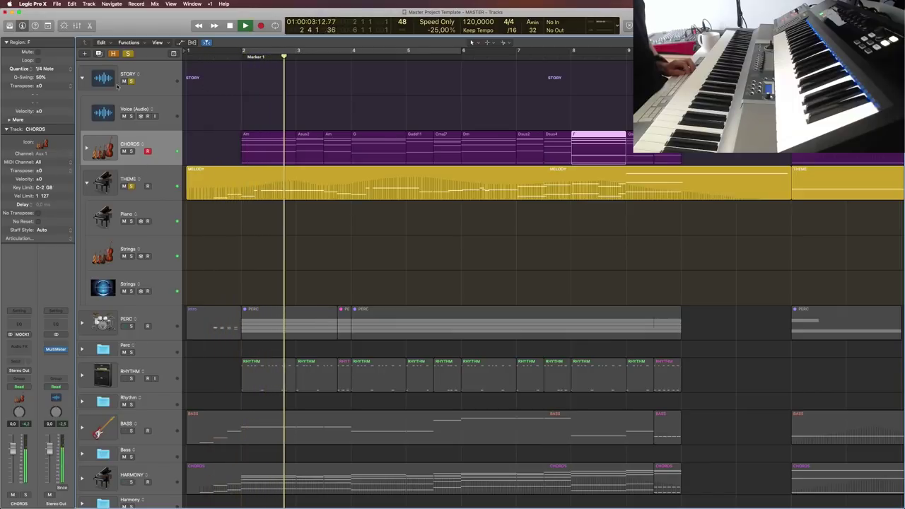
{"action": "key", "text": "space"}
Look through the Piano, Kontakt Strings and Omnisphere Strings tracks inside the THEME stack
{"action": "left_click", "coordinate": [109, 228]}
{"action": "left_click", "coordinate": [145, 260]}
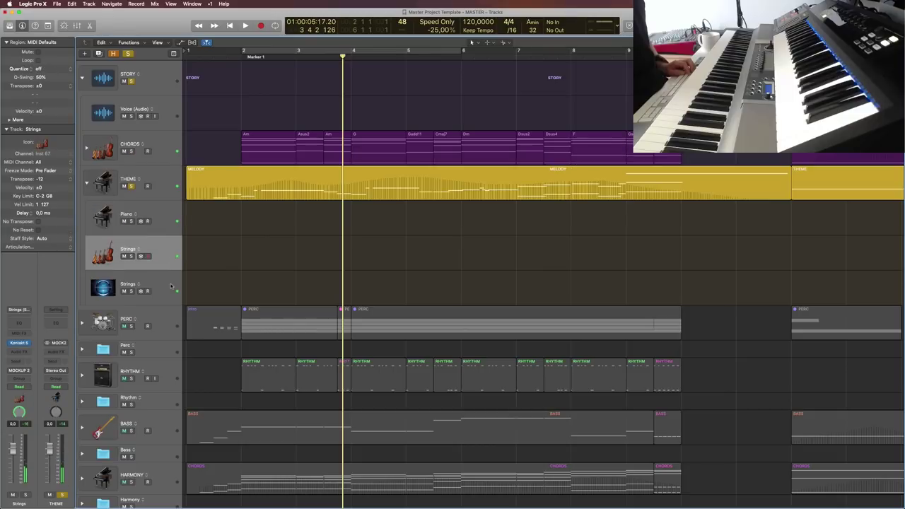
{"action": "left_click", "coordinate": [170, 286]}
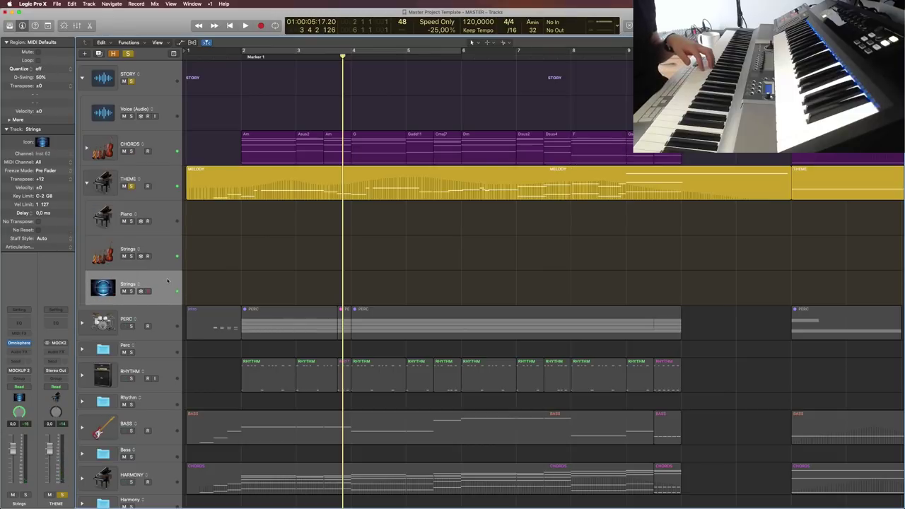
{"action": "left_click", "coordinate": [170, 249]}
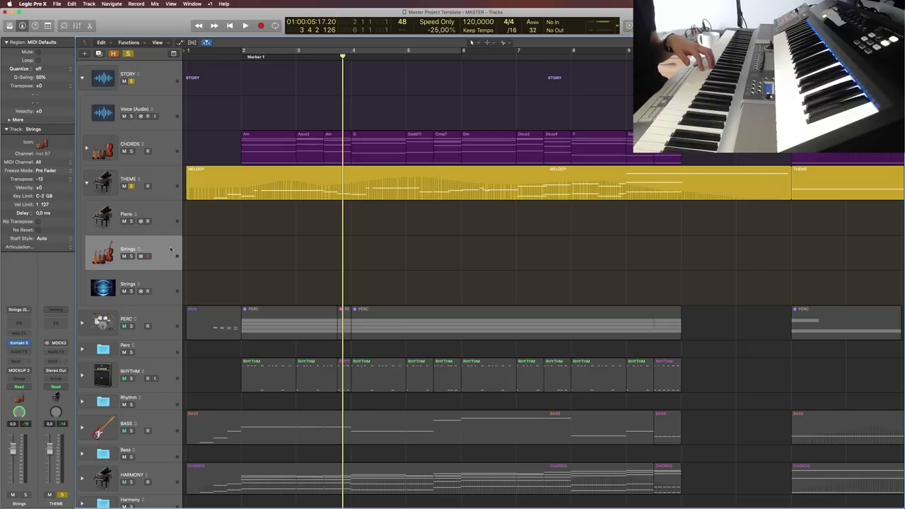
{"action": "left_click", "coordinate": [169, 285]}
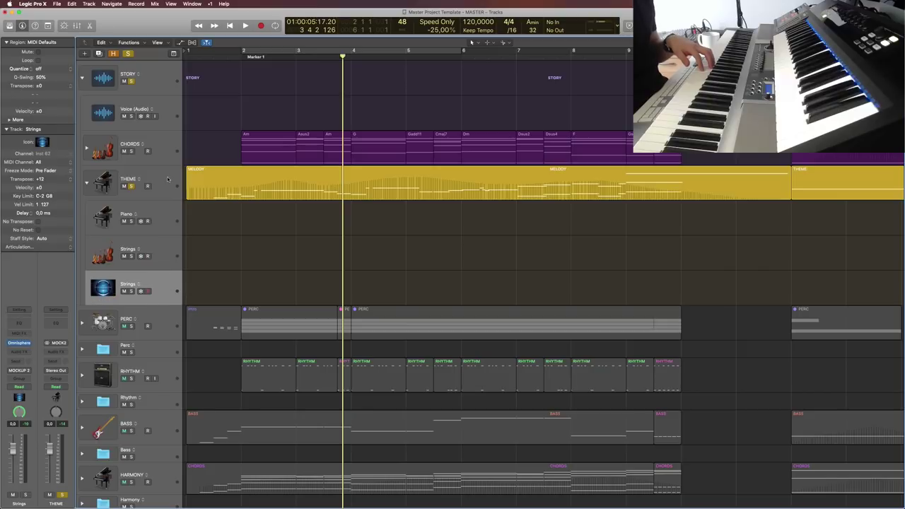
Collapse the THEME stack inside STORY and toggle its mute, leaving it unmuted and unsoloed
{"action": "left_click", "coordinate": [168, 179]}
{"action": "left_click", "coordinate": [125, 186]}
{"action": "left_click", "coordinate": [87, 182]}
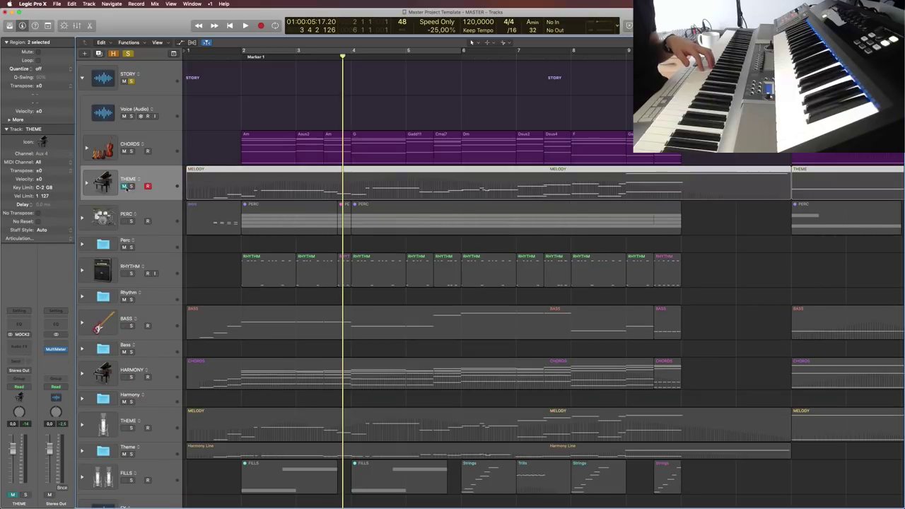
{"action": "left_click", "coordinate": [125, 187]}
{"action": "left_click", "coordinate": [142, 73]}
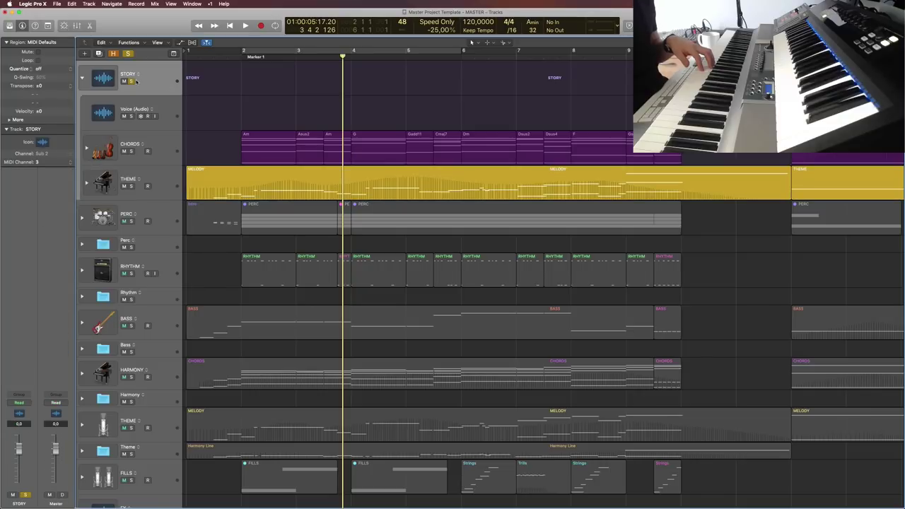
Expand the THEME stack and toggle solo and mute in STORY, leaving no tracks soloed and STORY unmuted
{"action": "left_click", "coordinate": [131, 187]}
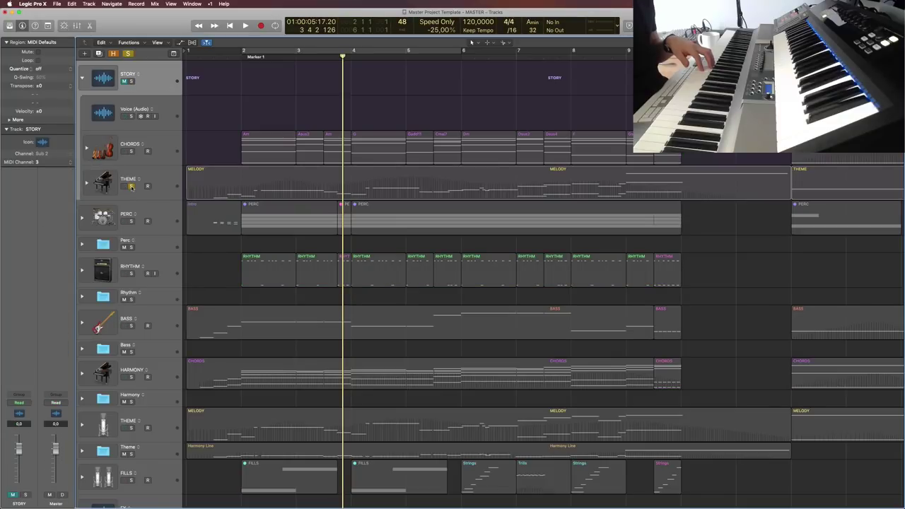
{"action": "left_click", "coordinate": [86, 183]}
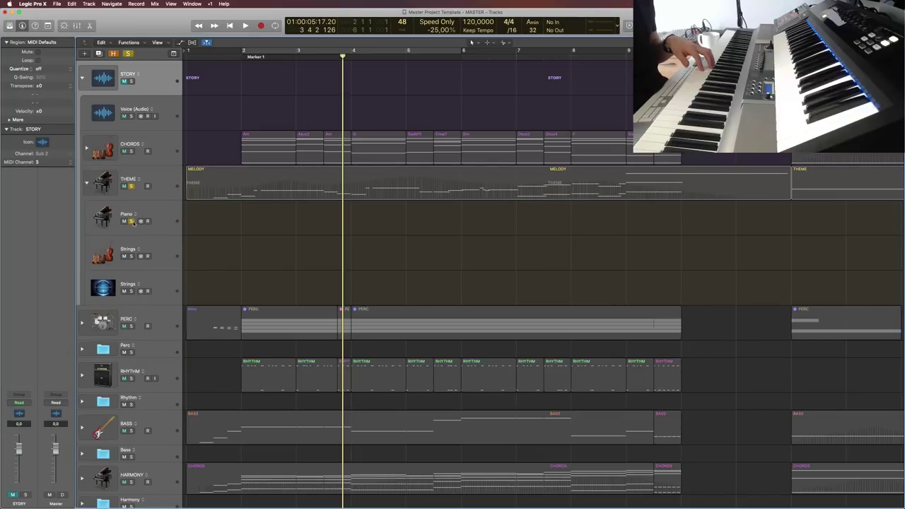
{"action": "left_click", "coordinate": [131, 186]}
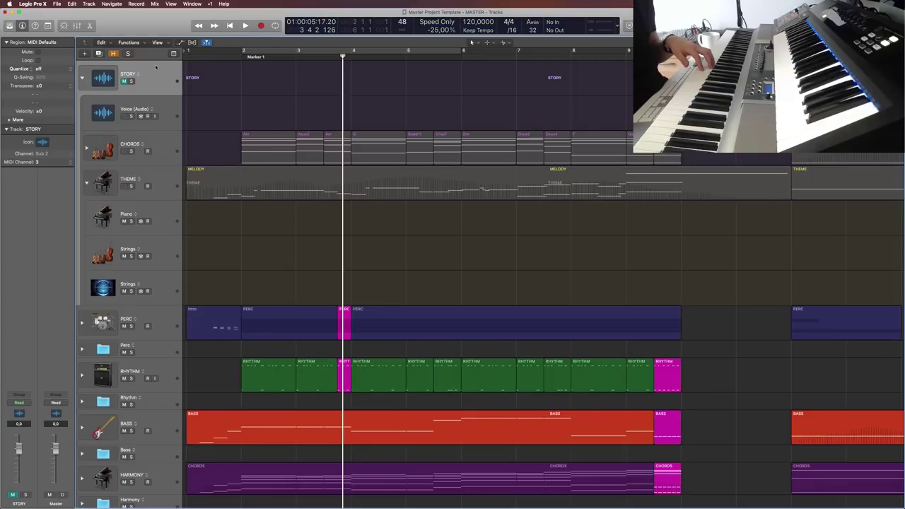
{"action": "left_click", "coordinate": [125, 81]}
{"action": "left_click", "coordinate": [124, 81]}
{"action": "left_click", "coordinate": [125, 81]}
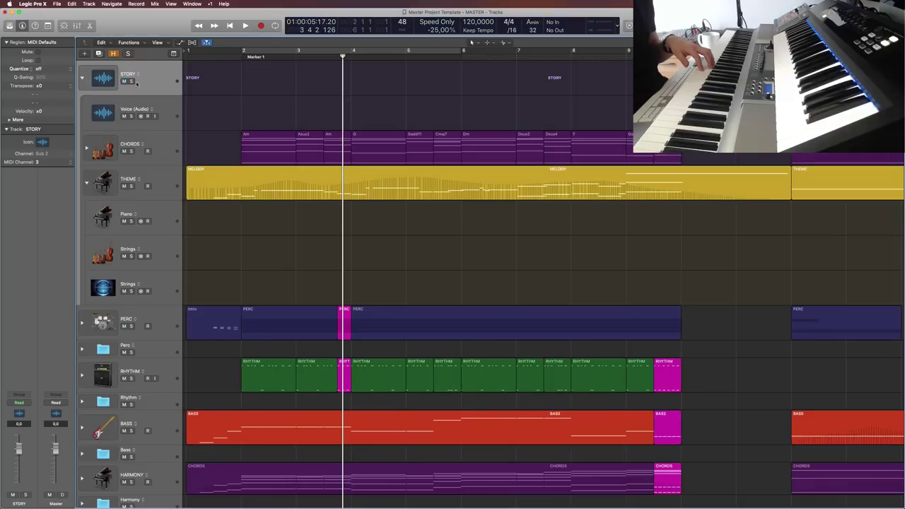
Solo the THEME stack, play it briefly from bar 2, and return the playhead to bar 1 with playback stopped
{"action": "left_click", "coordinate": [131, 186]}
{"action": "left_click", "coordinate": [243, 61]}
{"action": "key", "text": "space"}
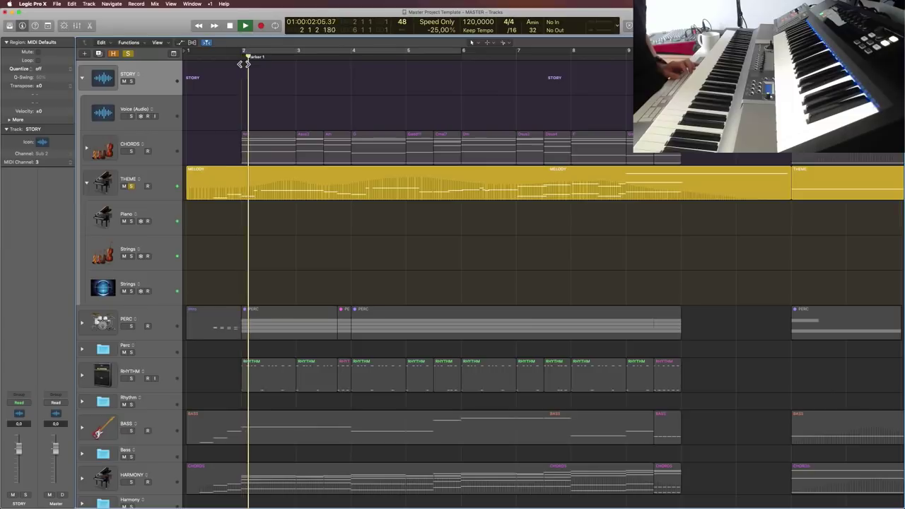
{"action": "left_click_drag", "start_coordinate": [242, 61], "coordinate": [182, 61]}
{"action": "key", "text": "space"}
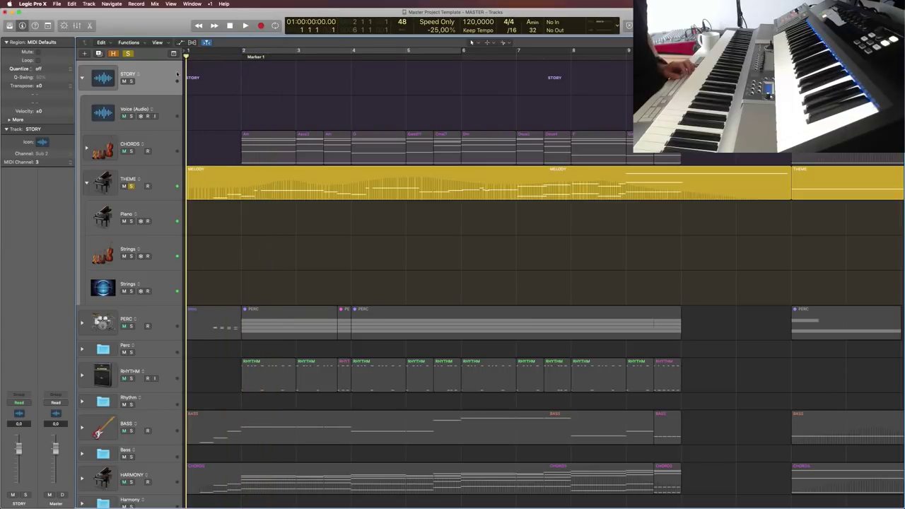
Collapse the THEME stack, solo THEME together with CHORDS, and clear both solos again
{"action": "left_click", "coordinate": [131, 186]}
{"action": "key", "text": "ctrl+h"}
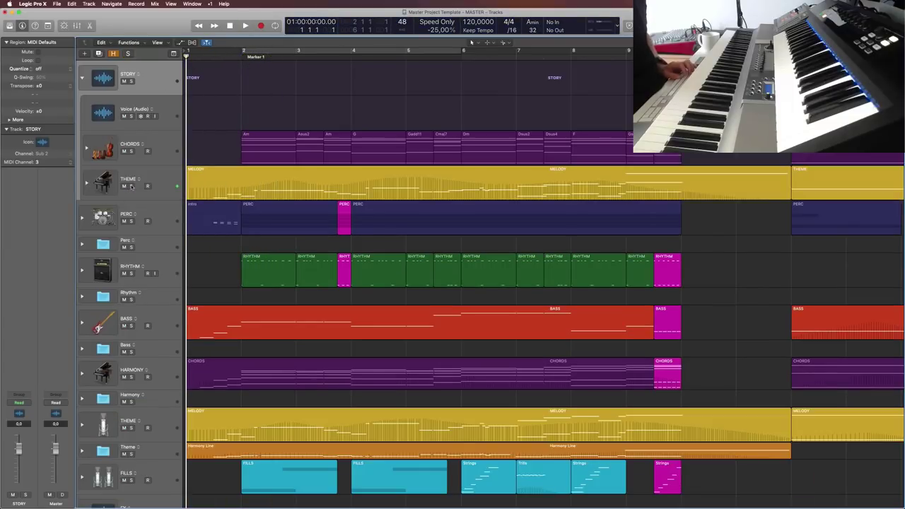
{"action": "left_click", "coordinate": [131, 186]}
{"action": "left_click", "coordinate": [130, 151]}
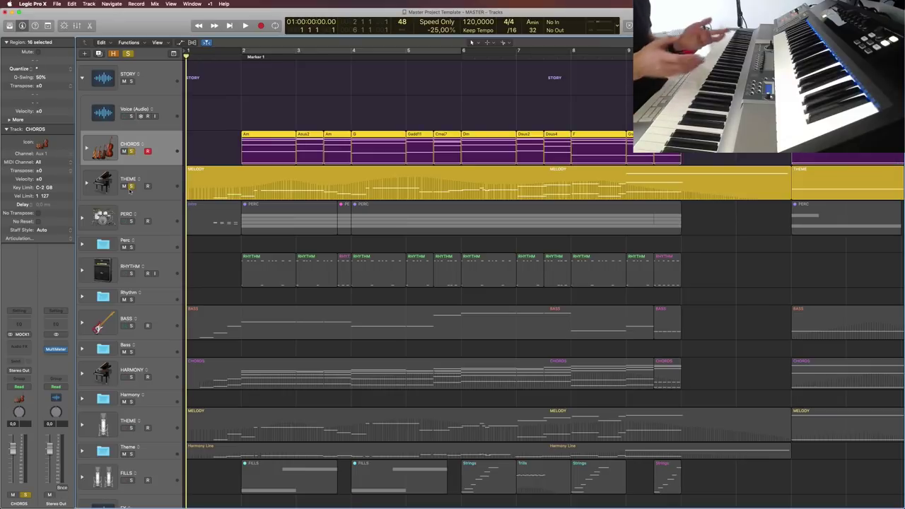
{"action": "left_click", "coordinate": [131, 186]}
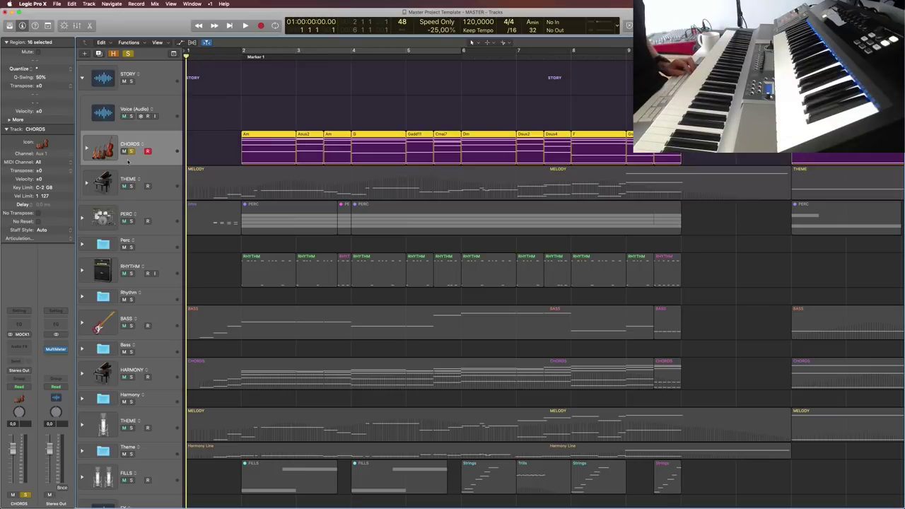
{"action": "left_click", "coordinate": [131, 151]}
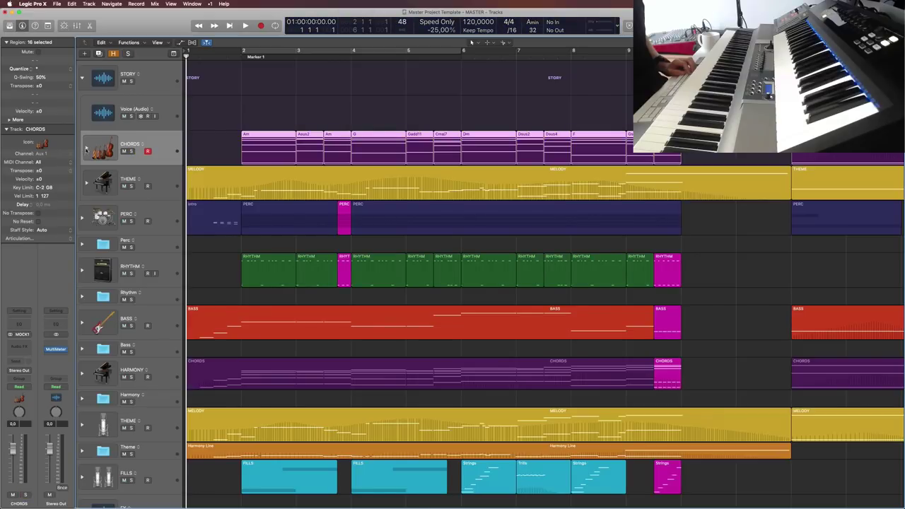
Expand the THEME stack inside STORY, view the Kontakt instrument on its first Strings track, and close all the instrument windows
{"action": "left_click", "coordinate": [86, 183]}
{"action": "left_click", "coordinate": [161, 192]}
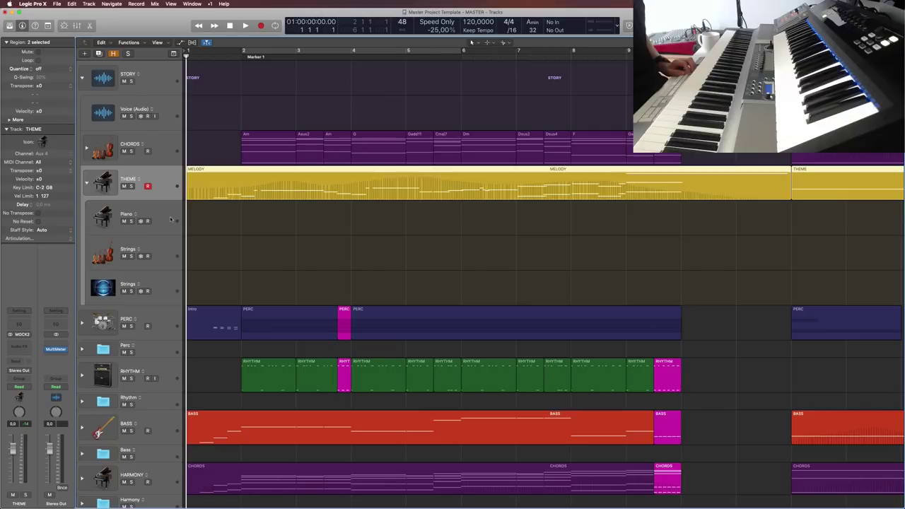
{"action": "left_click", "coordinate": [171, 220]}
{"action": "left_click", "coordinate": [161, 258]}
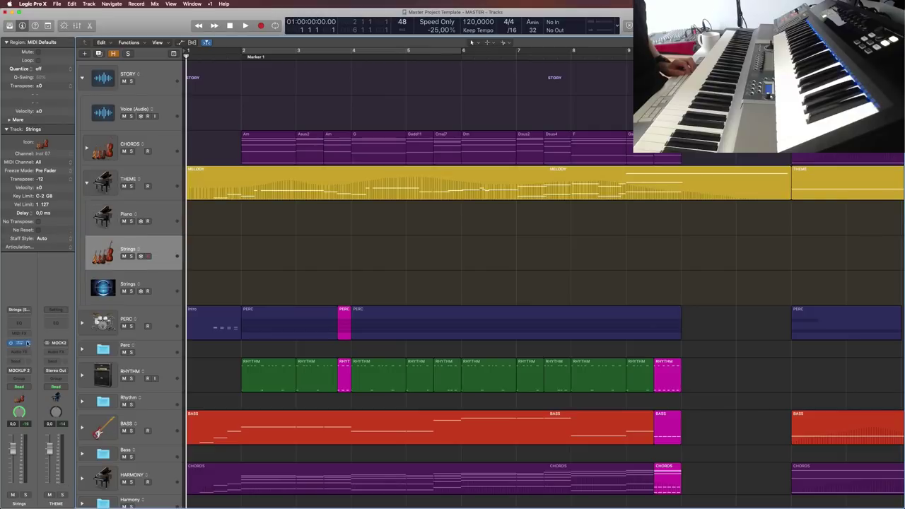
{"action": "left_click", "coordinate": [18, 344]}
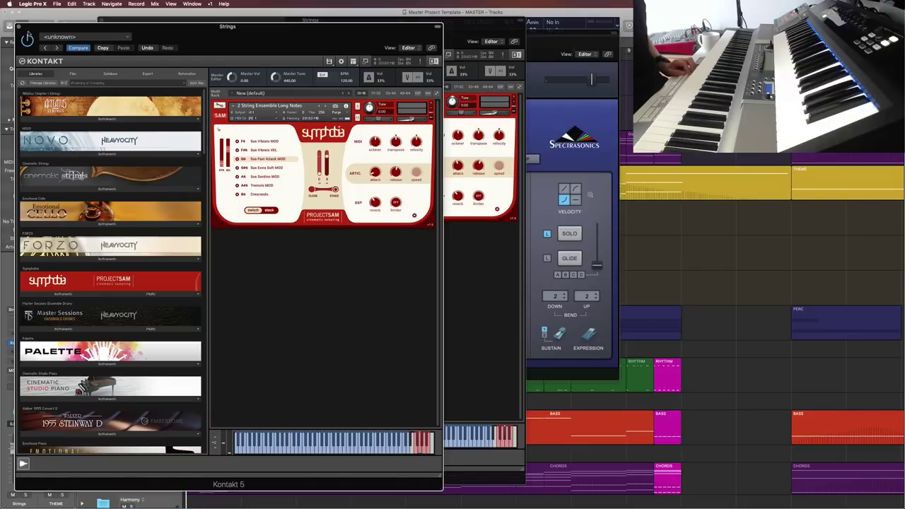
{"action": "left_click_drag", "start_coordinate": [18, 26], "coordinate": [100, 30]}
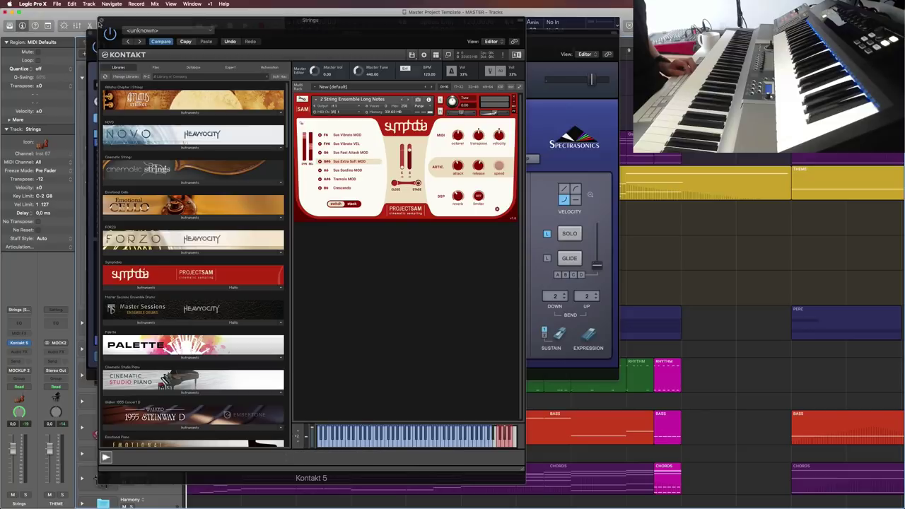
{"action": "left_click", "coordinate": [99, 28]}
{"action": "left_click", "coordinate": [91, 34]}
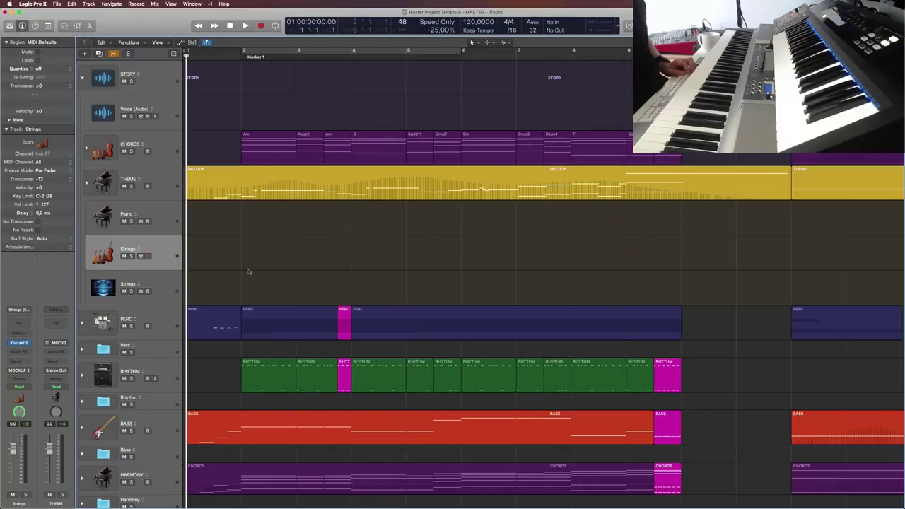
Select the THEME stack and its second Strings track in turn, and collapse THEME with the stack selected
{"action": "left_click", "coordinate": [168, 192]}
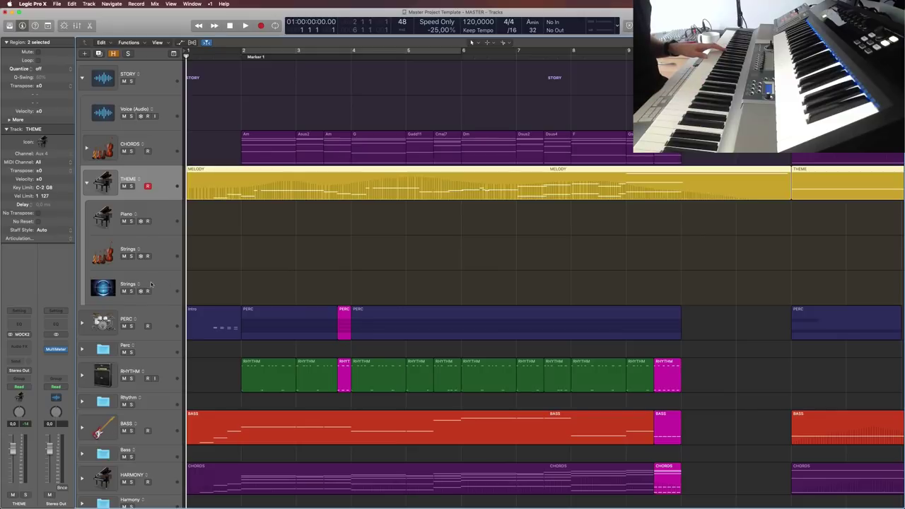
{"action": "left_click", "coordinate": [171, 284]}
{"action": "left_click", "coordinate": [162, 188]}
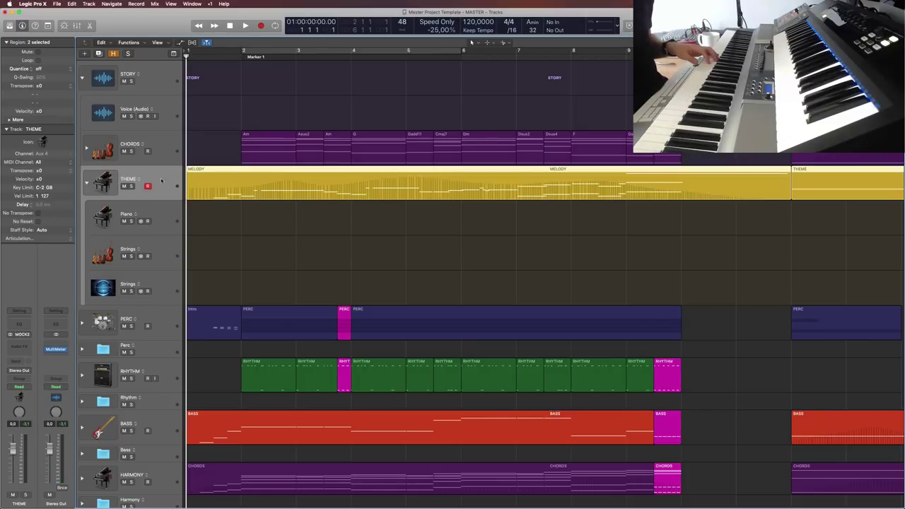
{"action": "left_click", "coordinate": [87, 184]}
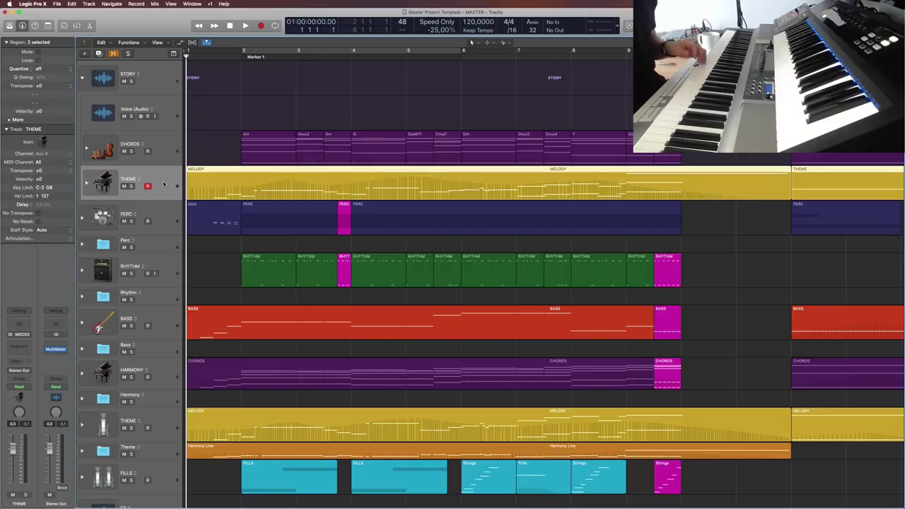
Select the CHORDS and THEME stacks in turn, and collapse the whole STORY stack
{"action": "left_click", "coordinate": [162, 138]}
{"action": "left_click", "coordinate": [167, 177]}
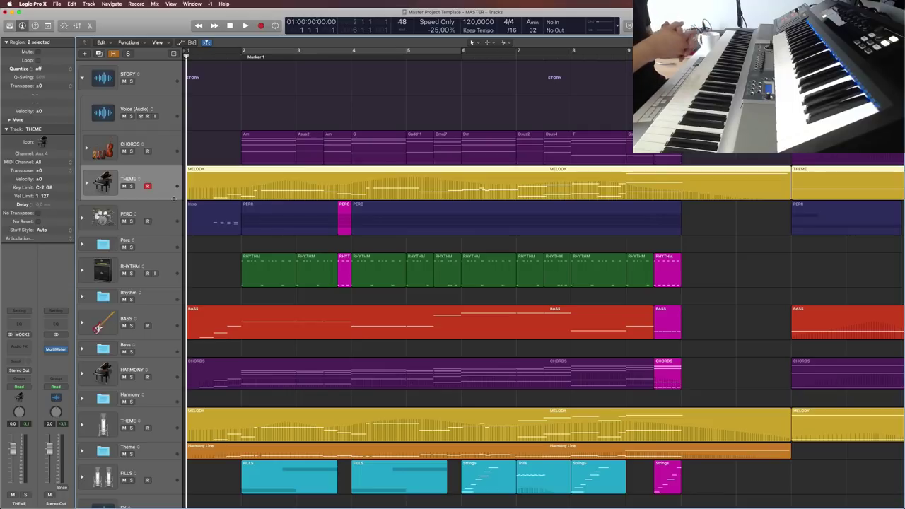
{"action": "left_click", "coordinate": [198, 143]}
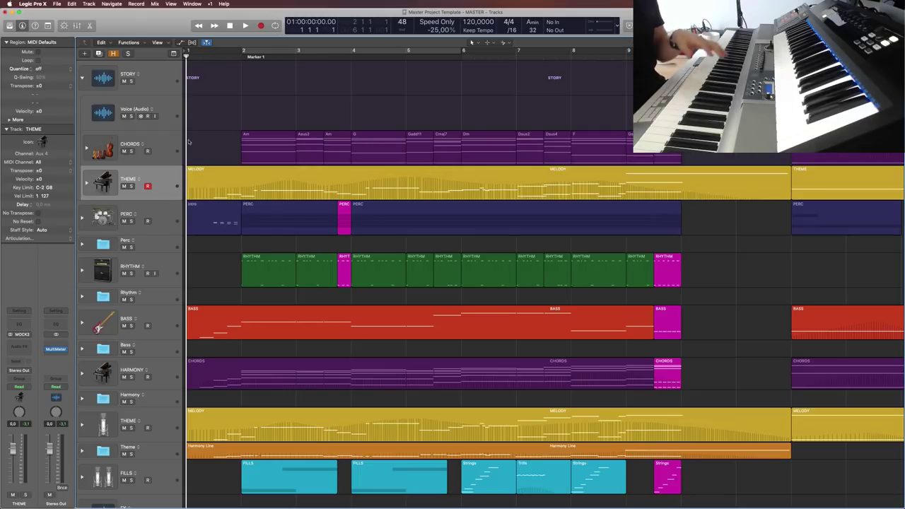
{"action": "left_click", "coordinate": [177, 146]}
{"action": "left_click", "coordinate": [82, 77]}
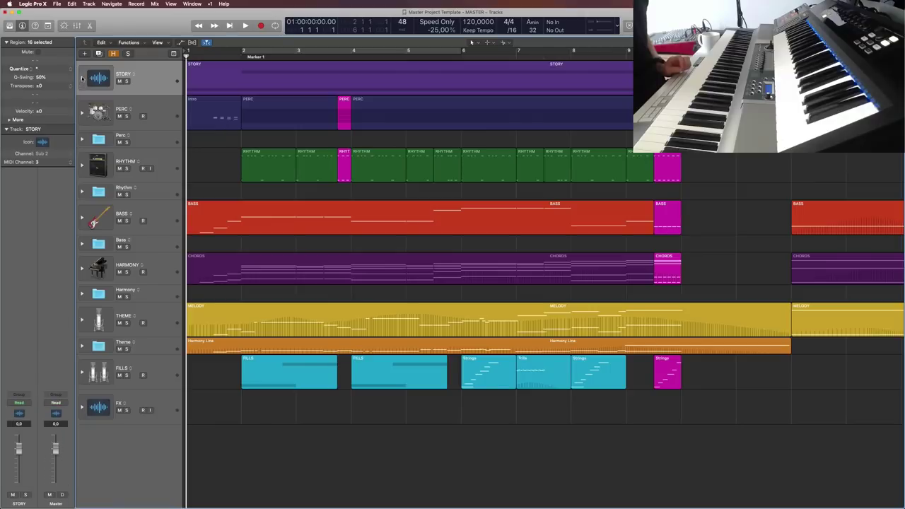
Solo the STORY stack, play it briefly from bar 2, stop playback and clear the solo
{"action": "left_click", "coordinate": [126, 81]}
{"action": "left_click", "coordinate": [127, 82]}
{"action": "left_click", "coordinate": [127, 82]}
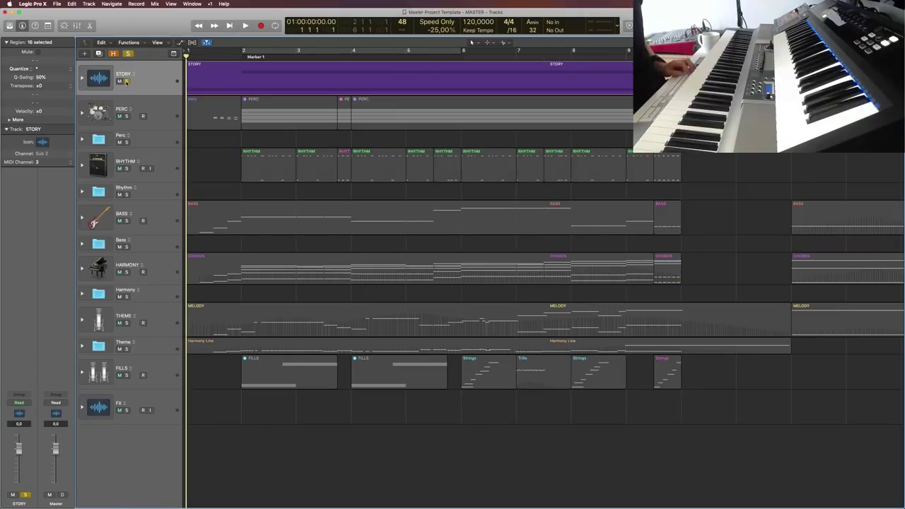
{"action": "left_click", "coordinate": [228, 58]}
{"action": "left_click_drag", "start_coordinate": [227, 60], "coordinate": [242, 60]}
{"action": "key", "text": "space"}
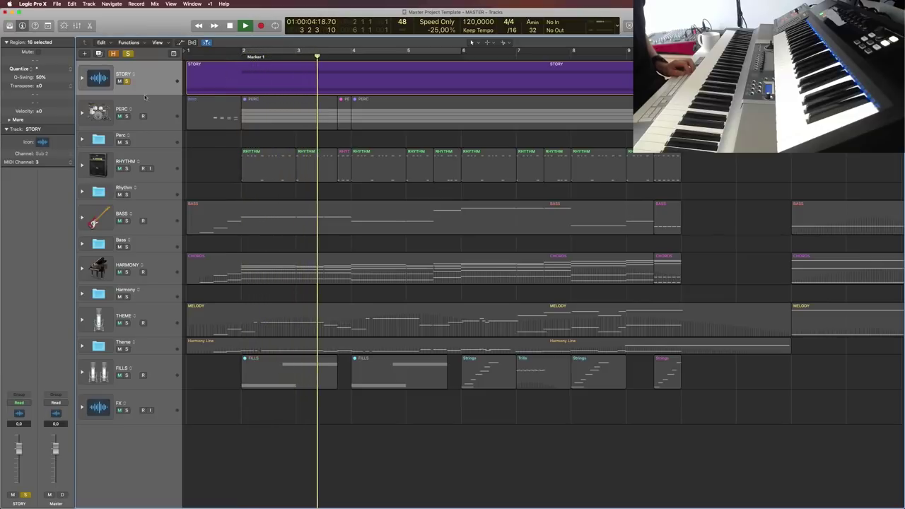
{"action": "key", "text": "space"}
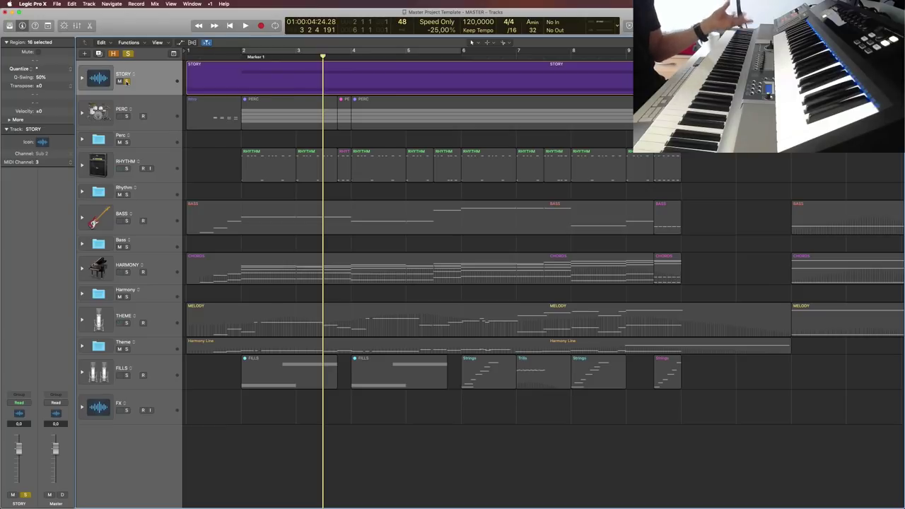
{"action": "left_click", "coordinate": [126, 81]}
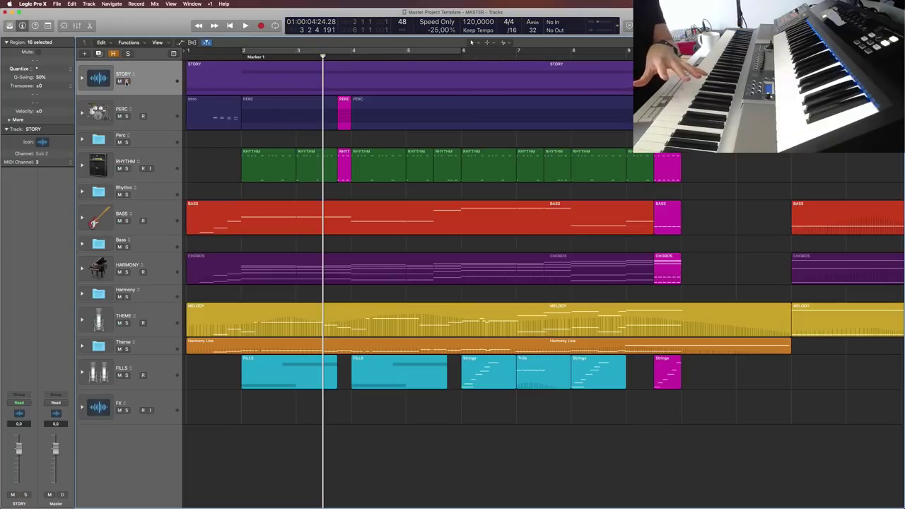
Mute the STORY stack and select PERC, RHYTHM, BASS, HARMONY, THEME and FILLS one after another, ending on PERC
{"action": "left_click", "coordinate": [119, 80]}
{"action": "left_click", "coordinate": [205, 61]}
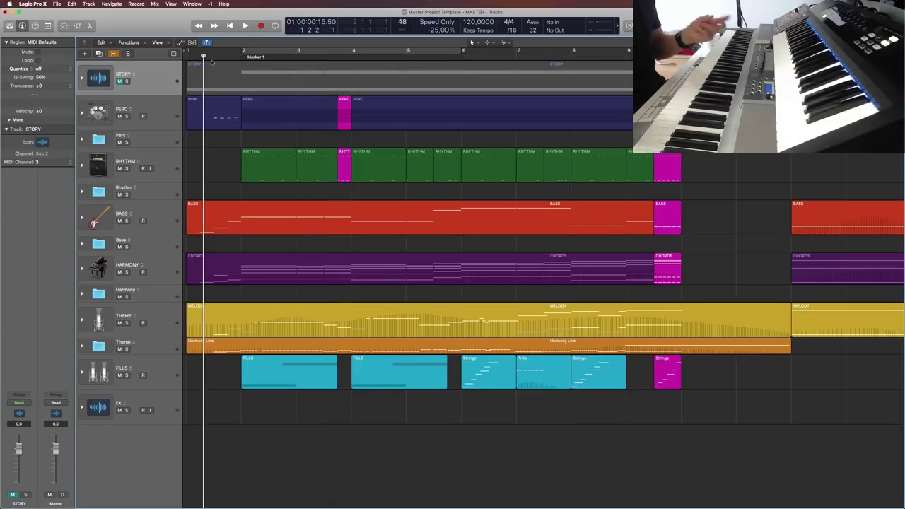
{"action": "left_click", "coordinate": [170, 115]}
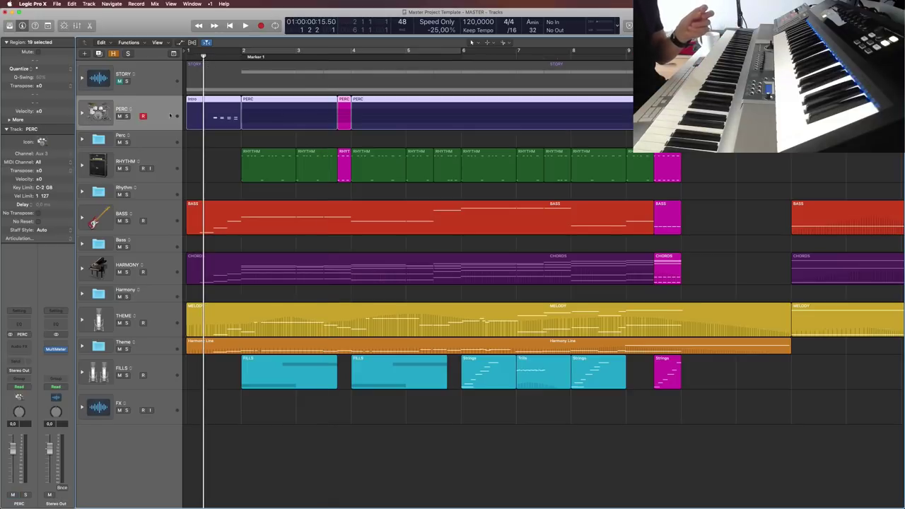
{"action": "left_click", "coordinate": [167, 167]}
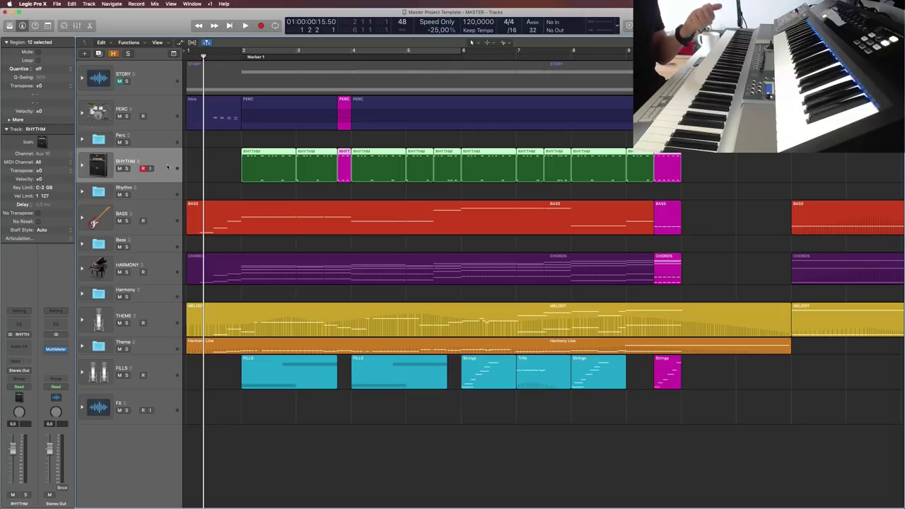
{"action": "left_click", "coordinate": [167, 213]}
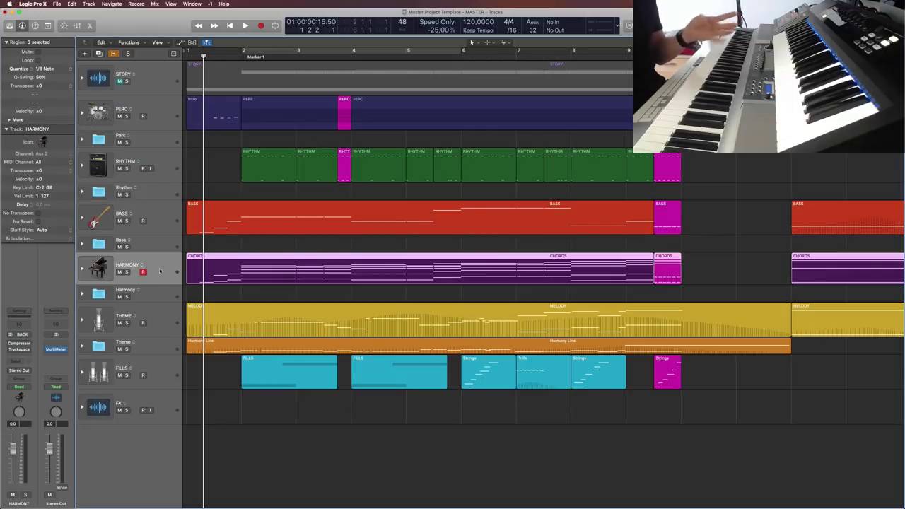
{"action": "left_click", "coordinate": [162, 325]}
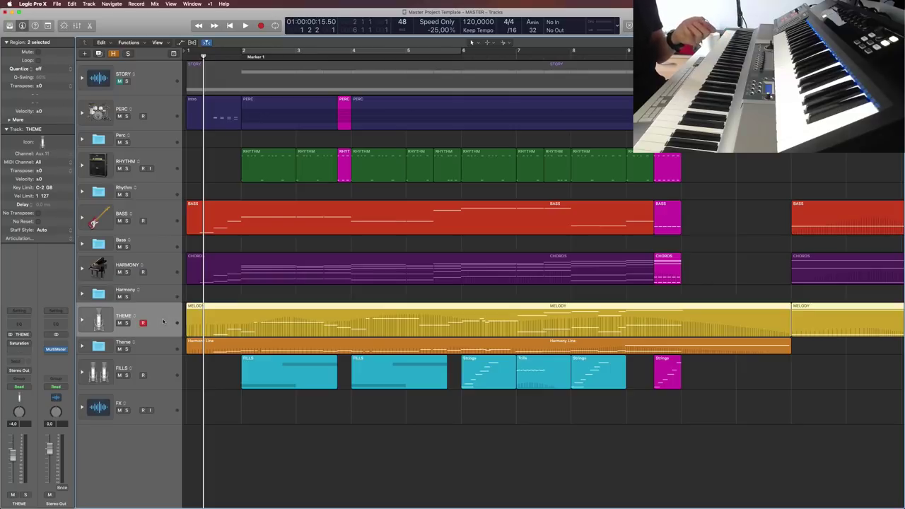
{"action": "left_click", "coordinate": [164, 372]}
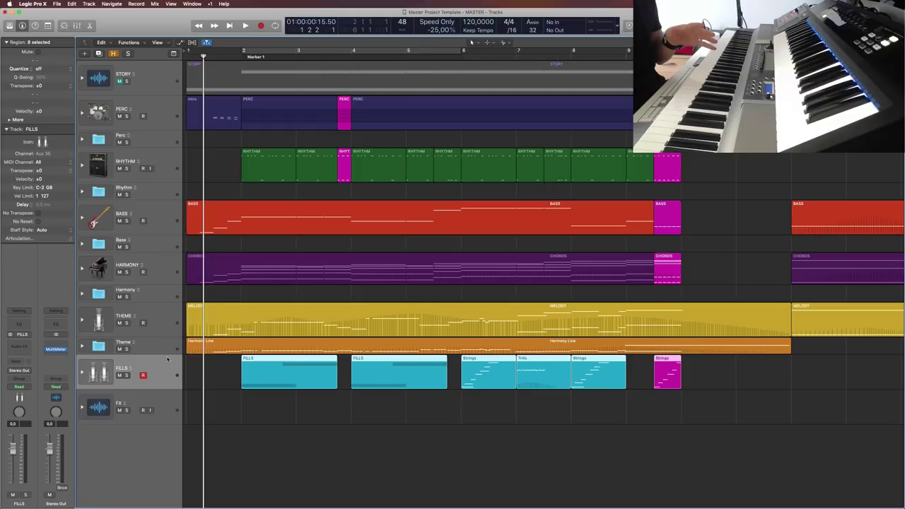
{"action": "left_click", "coordinate": [170, 112]}
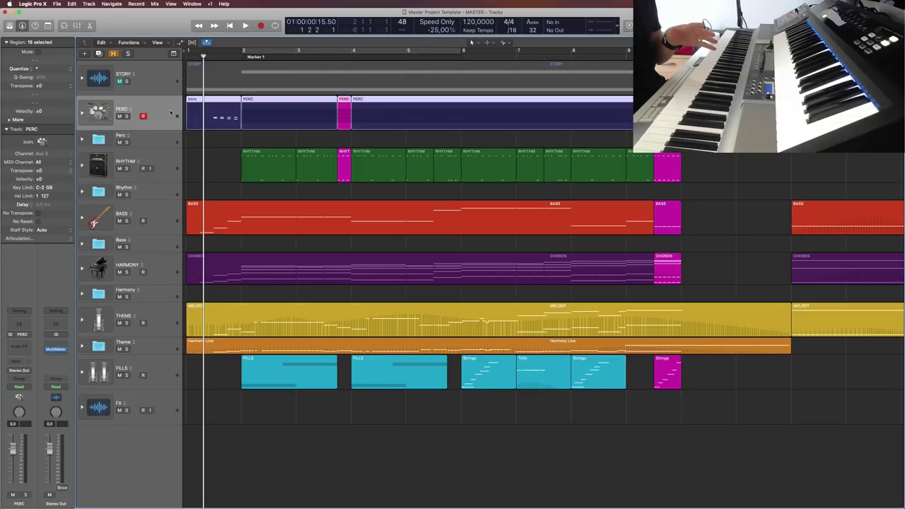
Play the arrangement from early in bar 1 with STORY muted, stop it, and return the playhead to the start
{"action": "left_click", "coordinate": [127, 82]}
{"action": "left_click", "coordinate": [127, 81]}
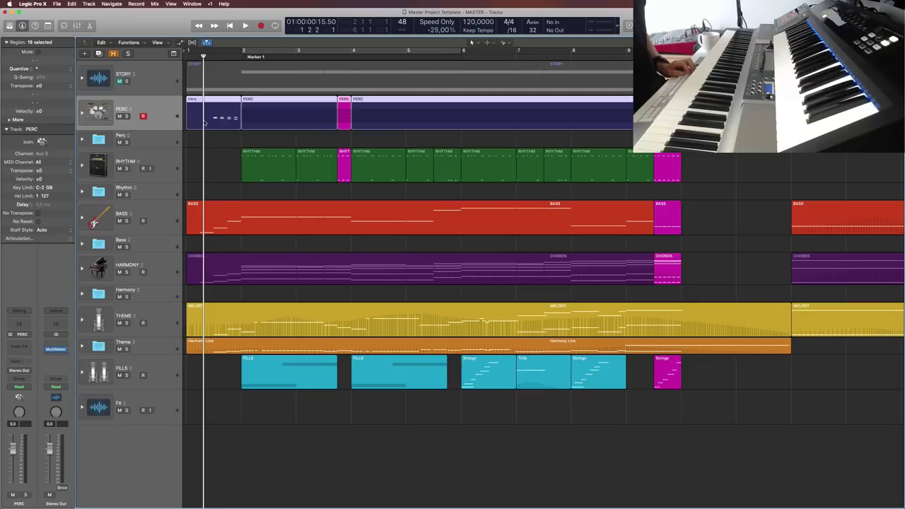
{"action": "left_click_drag", "start_coordinate": [204, 59], "coordinate": [201, 61]}
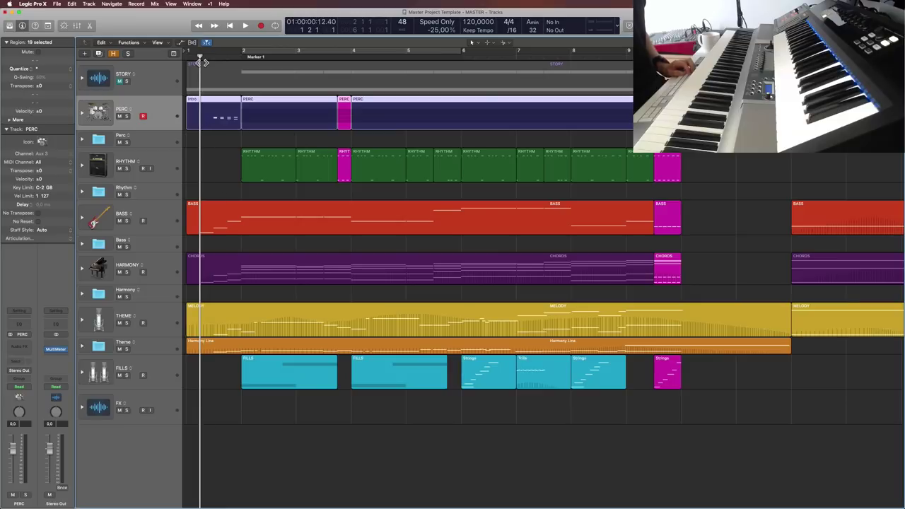
{"action": "left_click", "coordinate": [297, 246]}
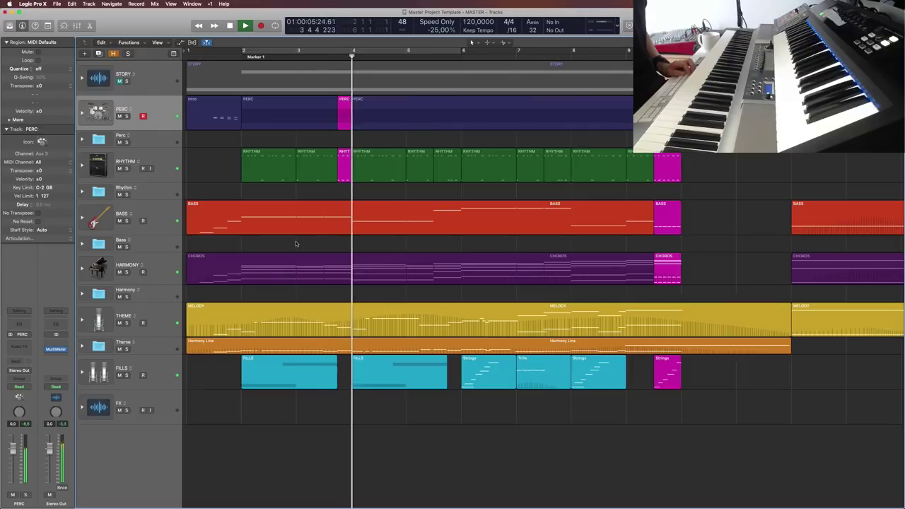
{"action": "key", "text": "space"}
{"action": "key", "text": "Return"}
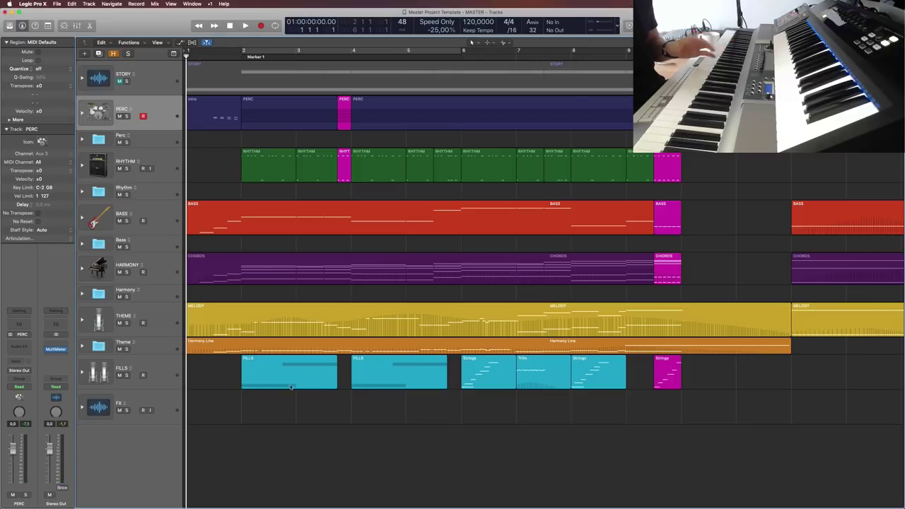
Expand the FILLS stack to view its tracks, collapse it again, and briefly select the Harmony Line region
{"action": "left_click", "coordinate": [81, 372]}
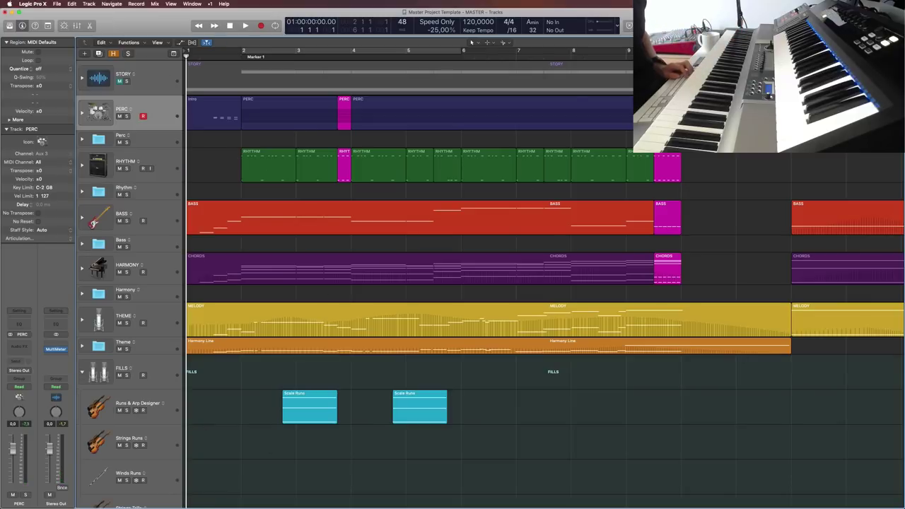
{"action": "left_click", "coordinate": [82, 371]}
{"action": "left_click", "coordinate": [232, 350]}
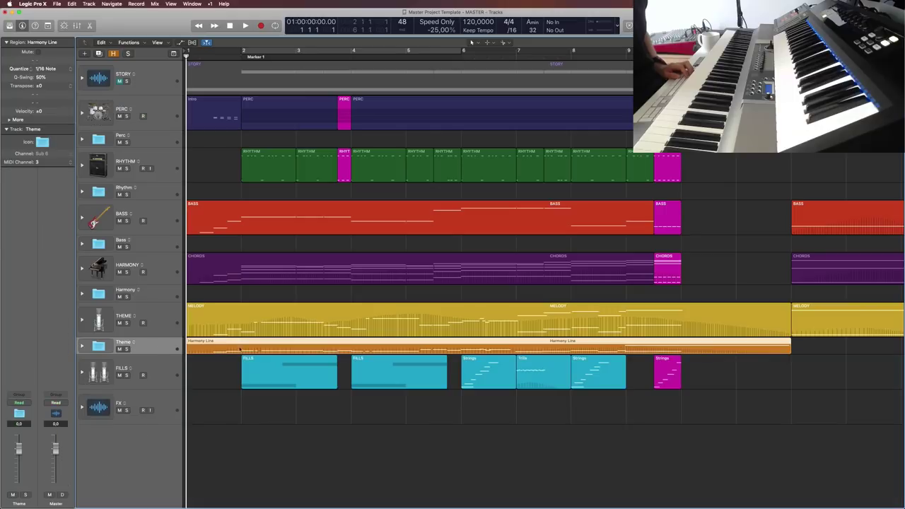
{"action": "left_click", "coordinate": [257, 399]}
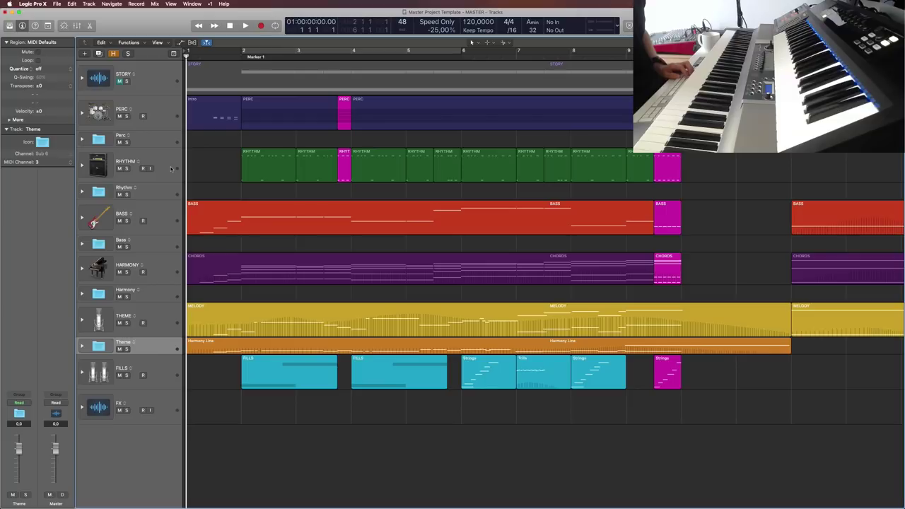
Select STORY and the Perc and Rhythm folder stacks in turn, ending on PERC with no regions selected
{"action": "left_click", "coordinate": [160, 82]}
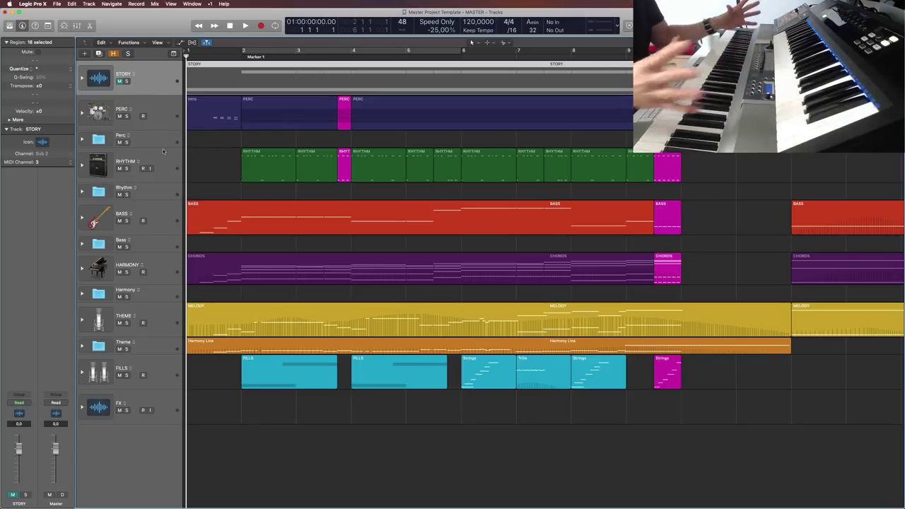
{"action": "left_click", "coordinate": [163, 143]}
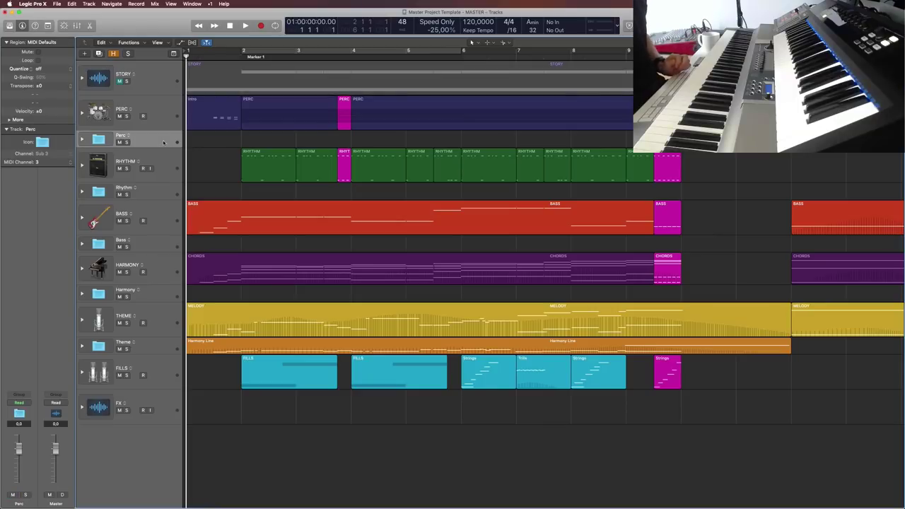
{"action": "left_click", "coordinate": [167, 198]}
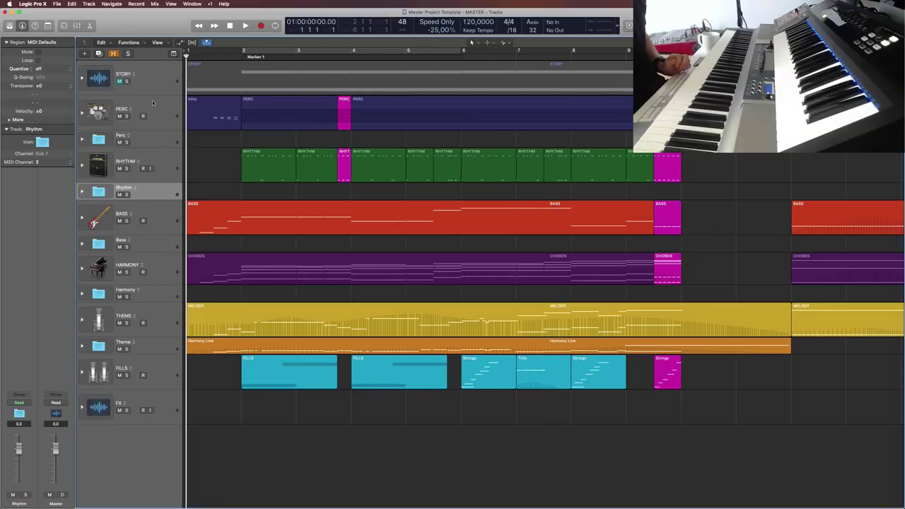
{"action": "left_click", "coordinate": [167, 111]}
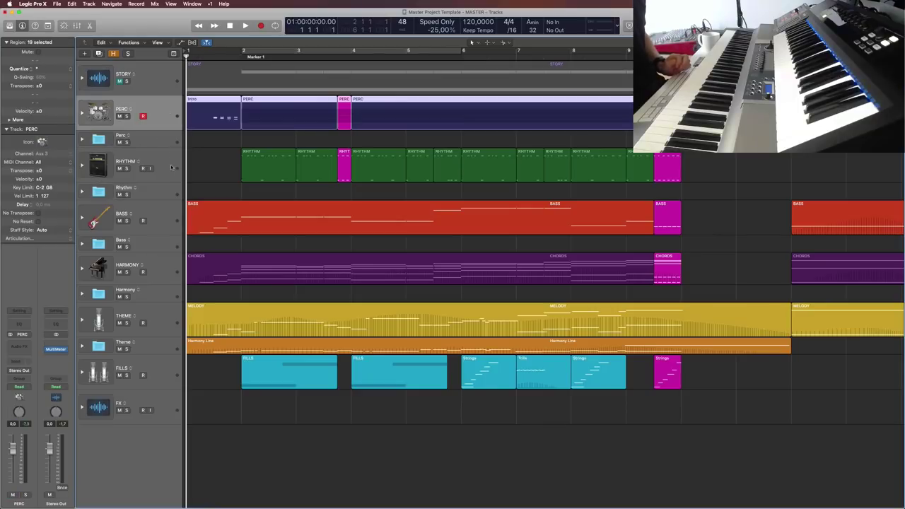
{"action": "left_click", "coordinate": [225, 154]}
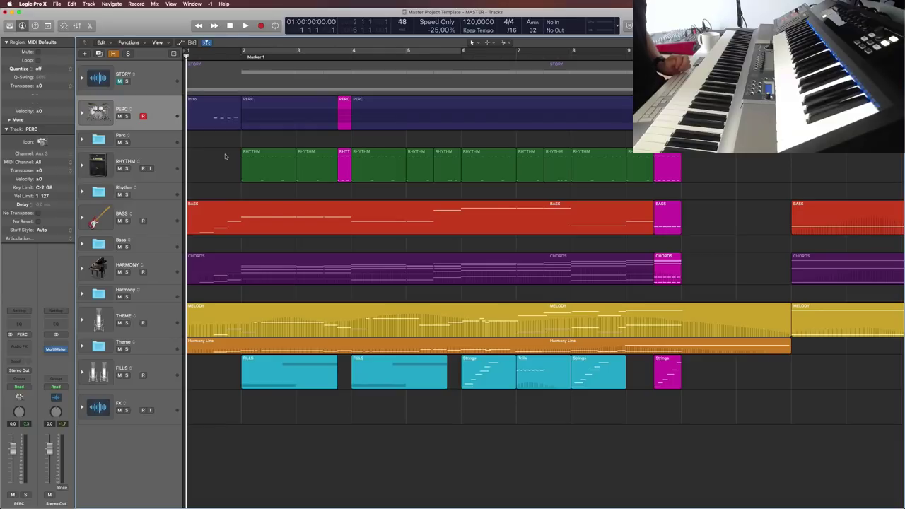
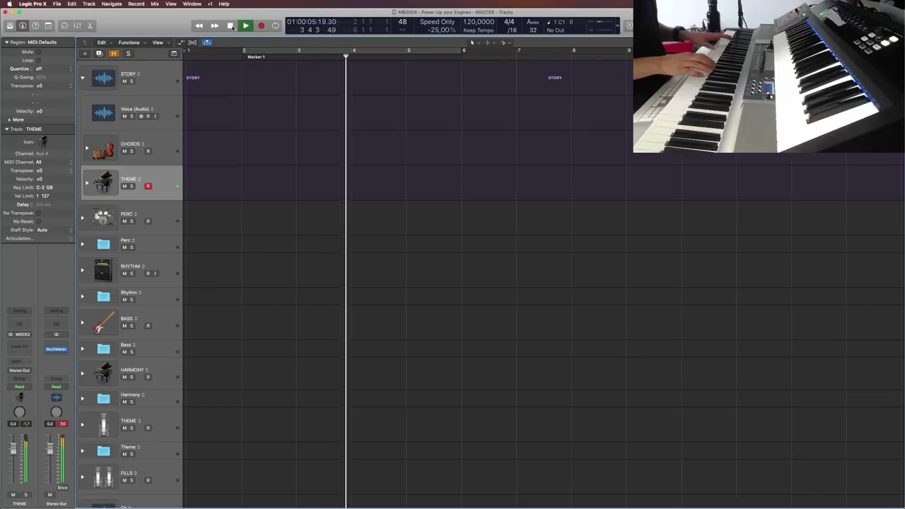
Stop playback and set the project tempo to 100
{"action": "left_click", "coordinate": [231, 27]}
{"action": "double_click", "coordinate": [479, 22]}
{"action": "type", "text": "100"}
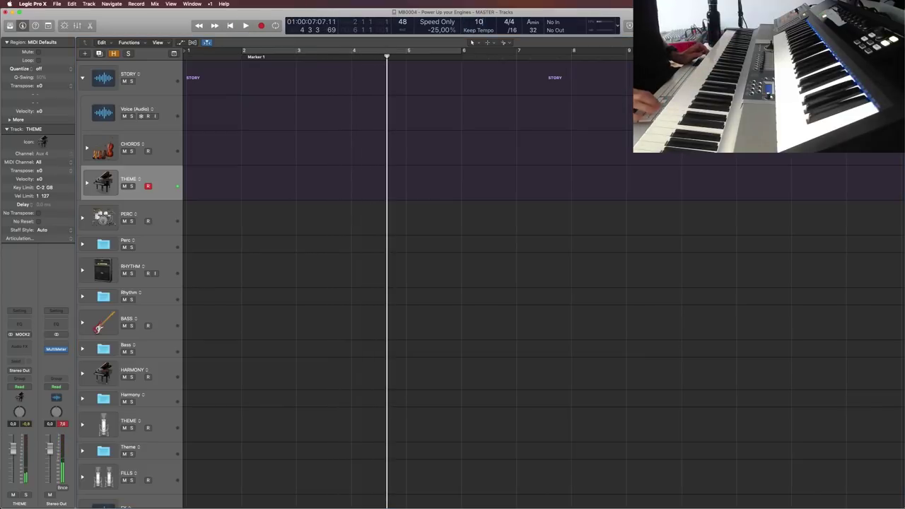
{"action": "key", "text": "Return"}
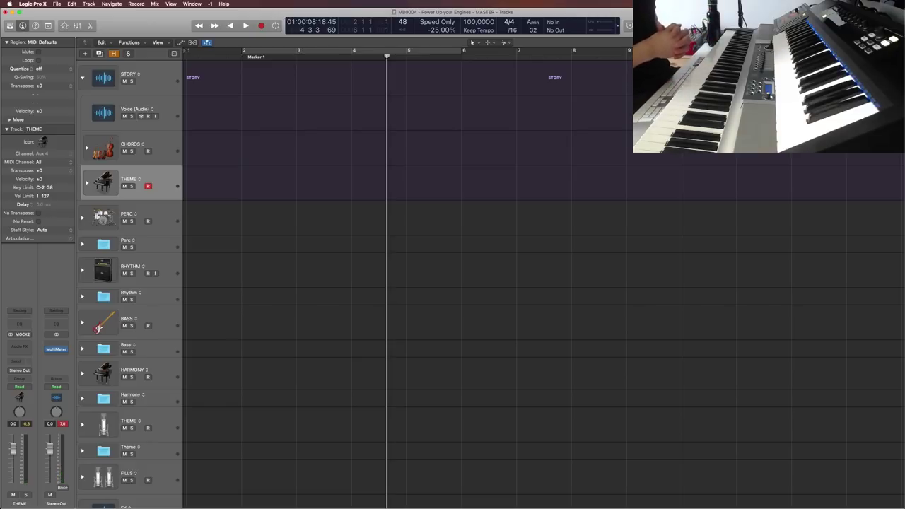
Record a take on the STORY stack's THEME track, starting from the beginning of the project
{"action": "key", "text": "Return"}
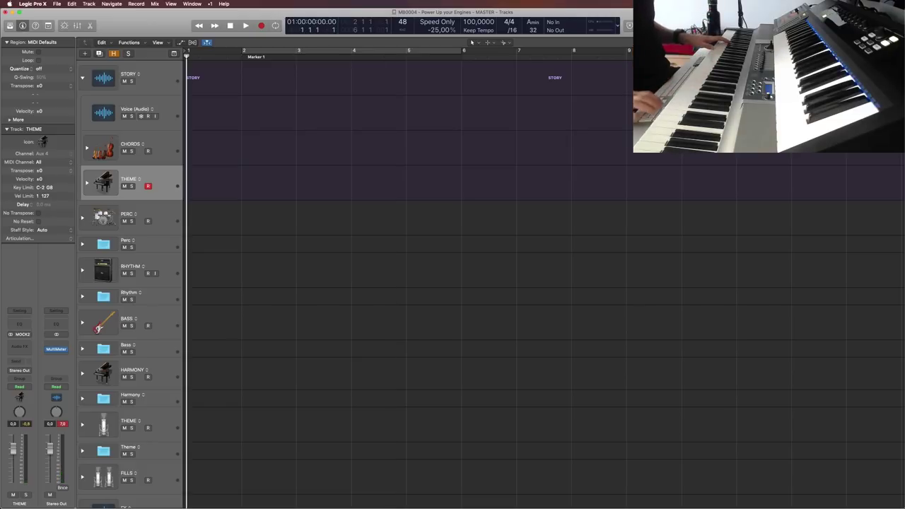
{"action": "key", "text": "r"}
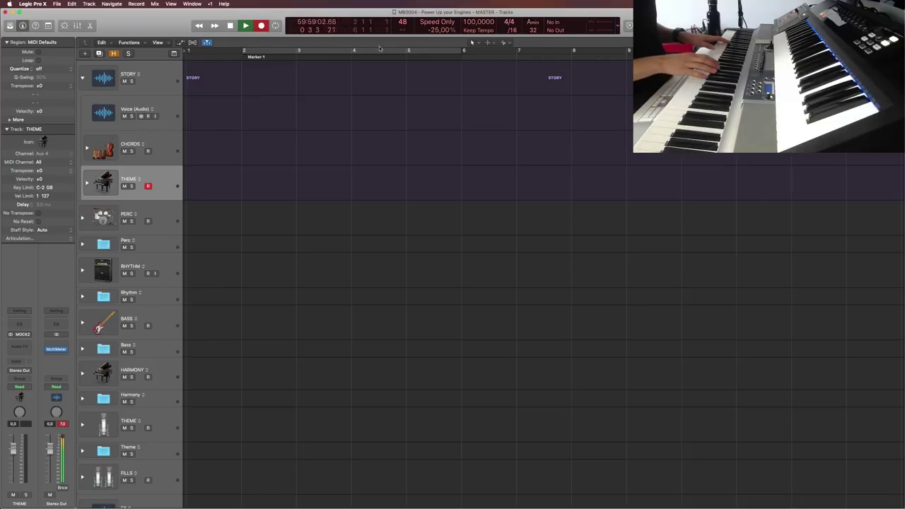
{"action": "key", "text": "space"}
{"action": "key", "text": "period"}
{"action": "key", "text": "r"}
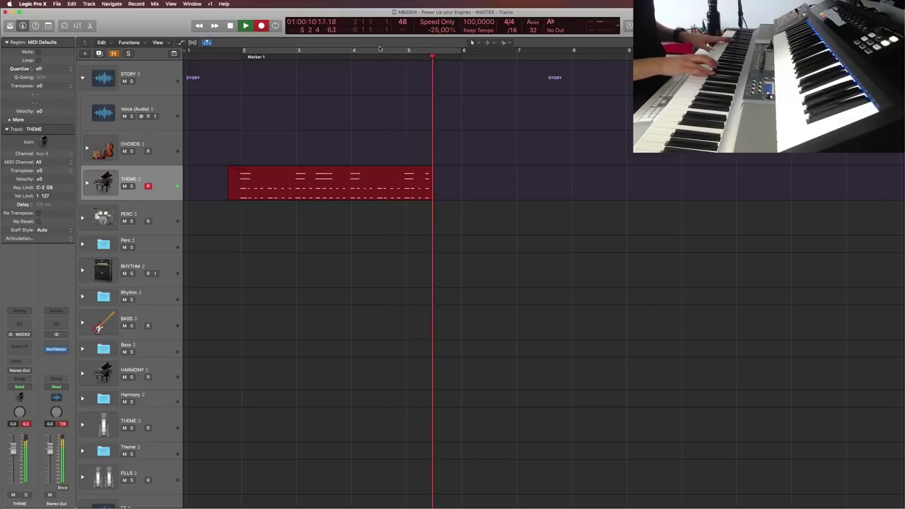
{"action": "key", "text": "space"}
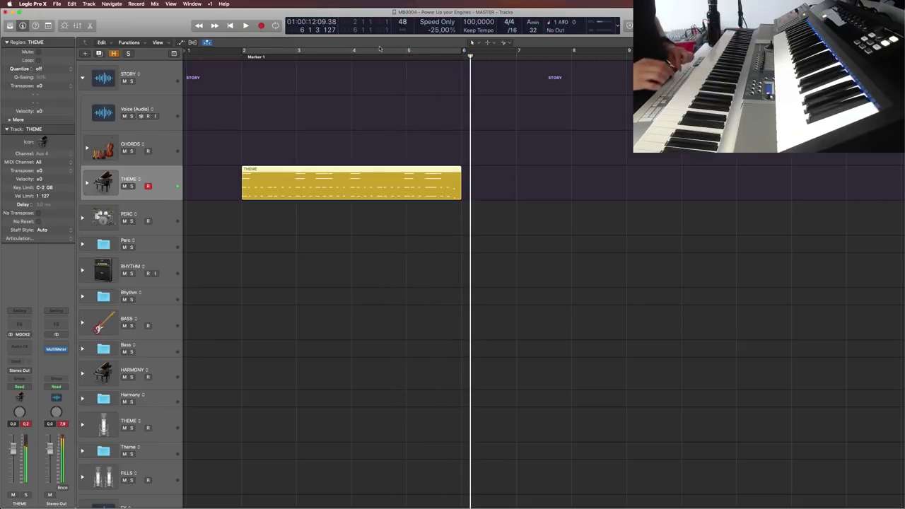
Play back the newly recorded THEME region, stop, and undo the recording
{"action": "key", "text": "space"}
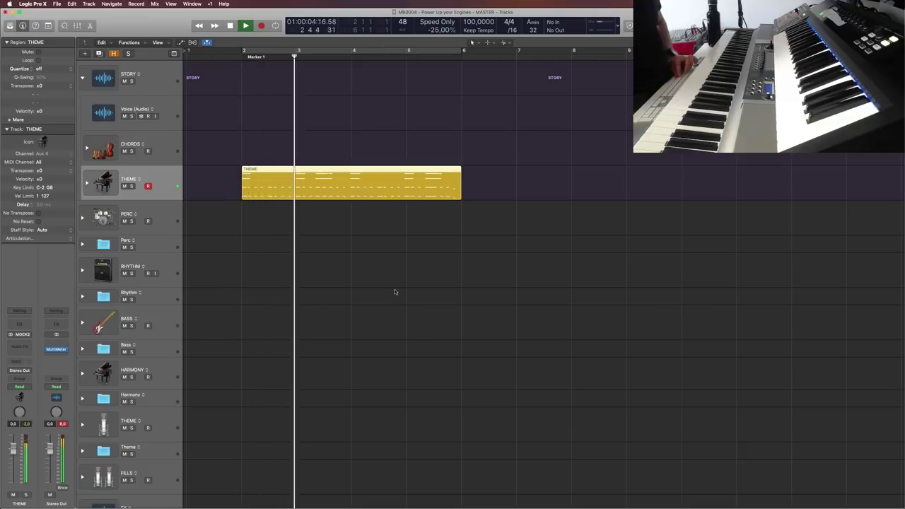
{"action": "key", "text": "space"}
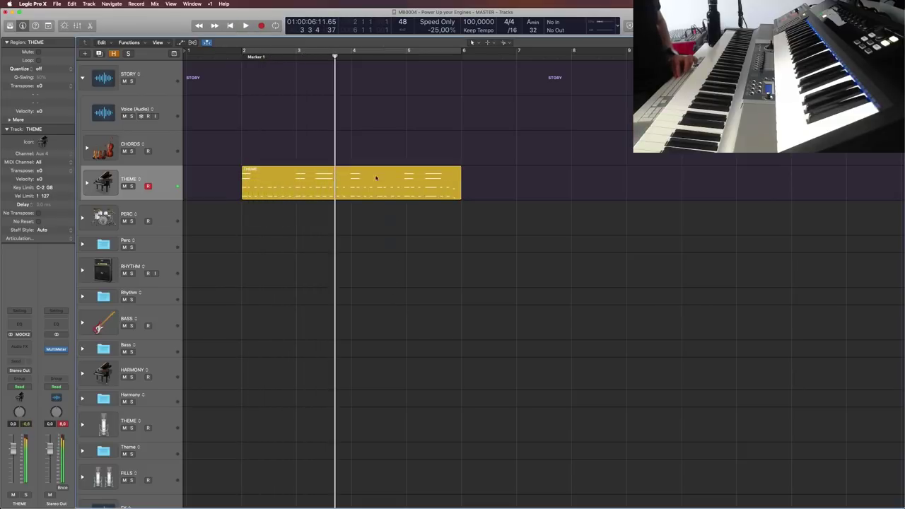
{"action": "key", "text": "super+z"}
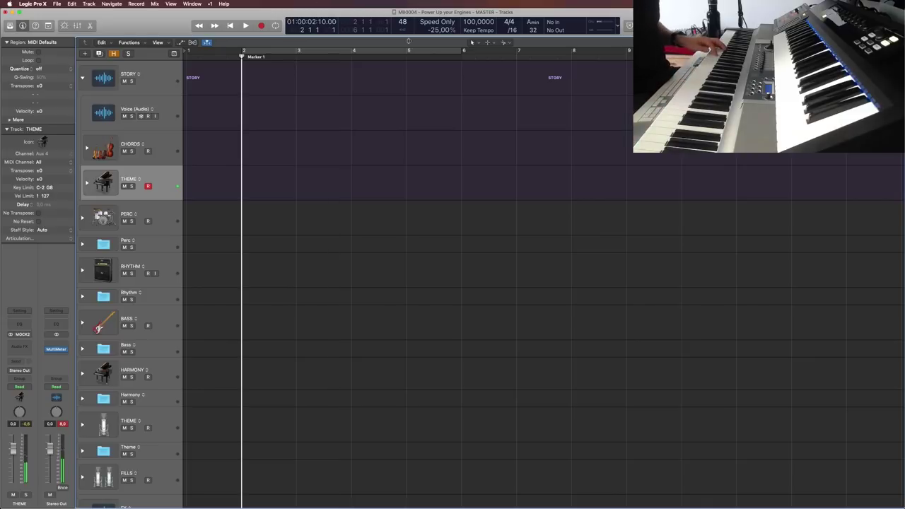
Set the project tempo to 90
{"action": "double_click", "coordinate": [474, 25]}
{"action": "type", "text": "90"}
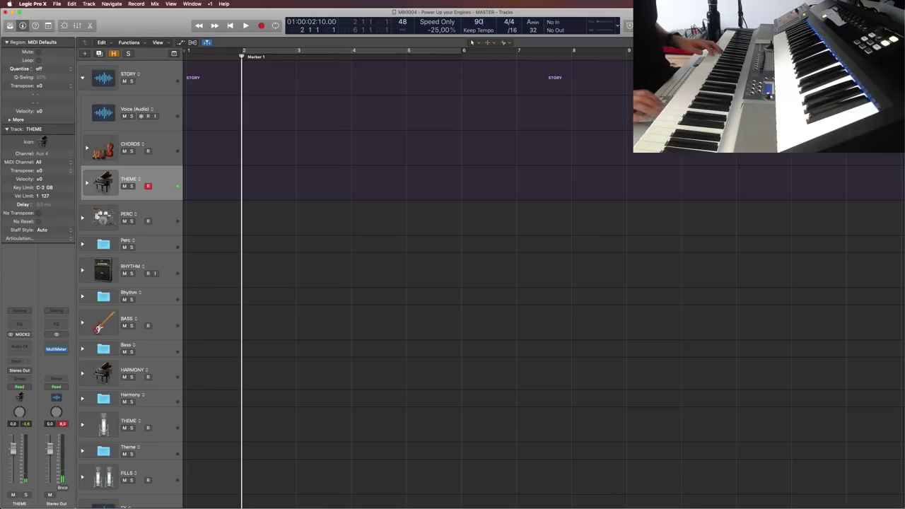
{"action": "key", "text": "Return"}
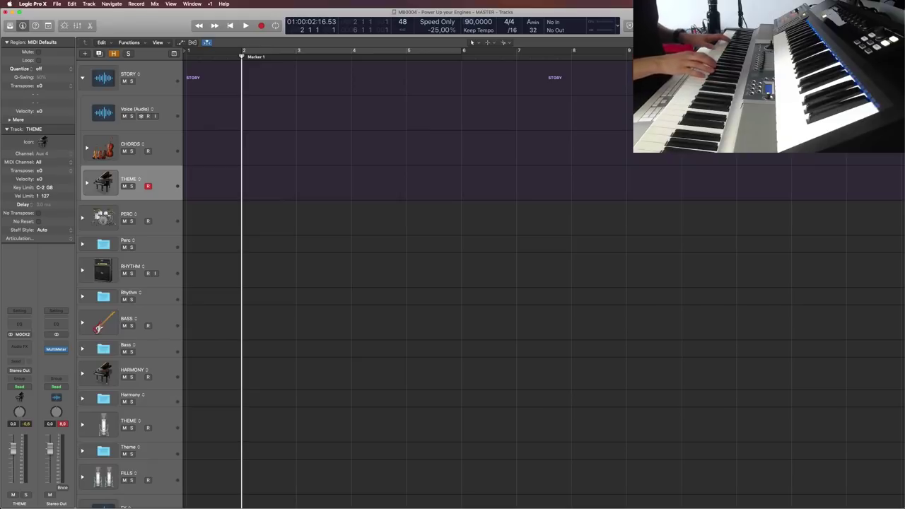
Record a trial take on the STORY stack's THEME track from bar 2 and delete its region after a short playback
{"action": "key", "text": "r"}
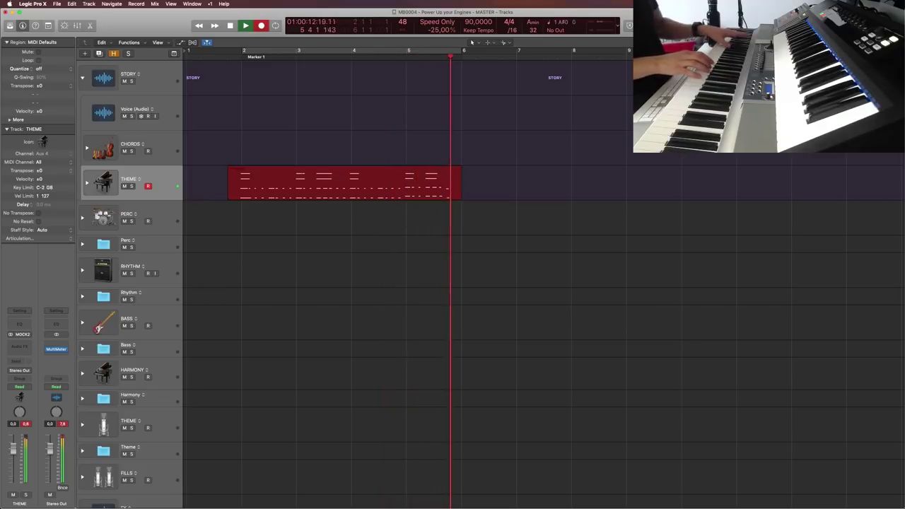
{"action": "key", "text": "space"}
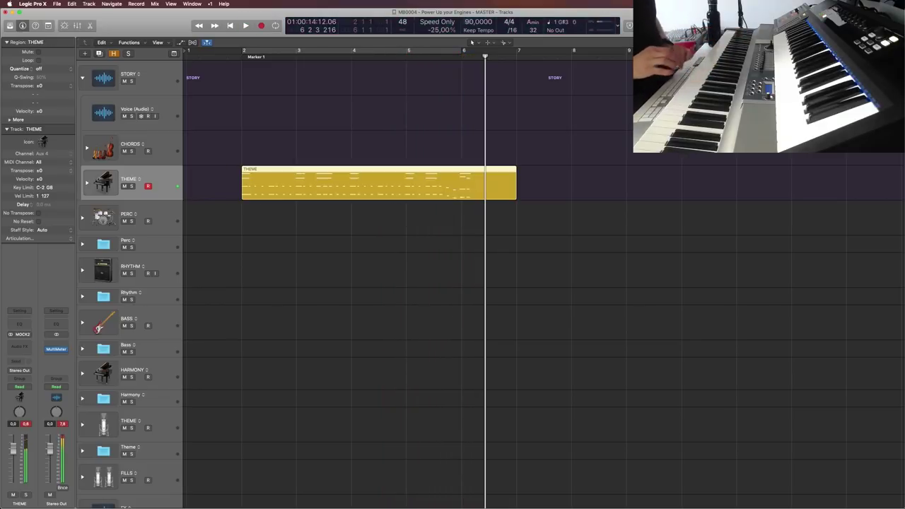
{"action": "key", "text": "space"}
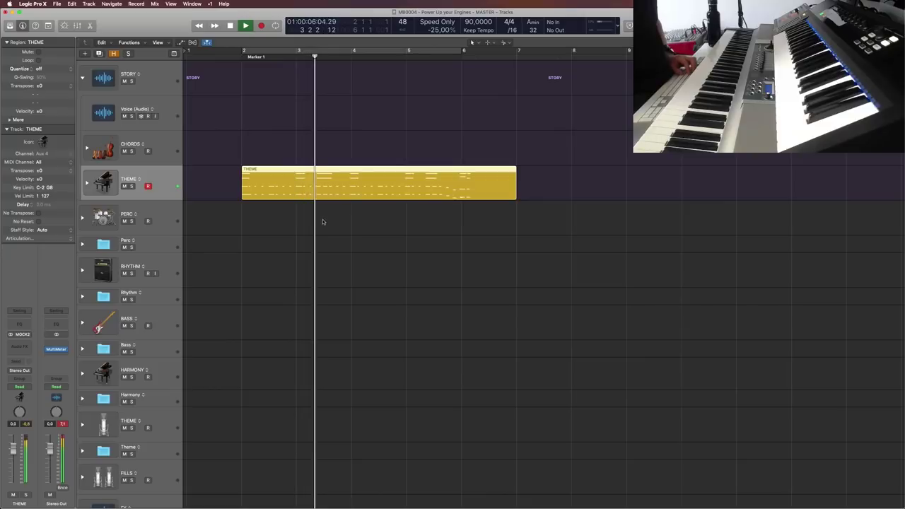
{"action": "key", "text": "space"}
{"action": "left_click", "coordinate": [404, 182]}
{"action": "key", "text": "Delete"}
Return the playhead to the start of the project with playback stopped
{"action": "key", "text": "space"}
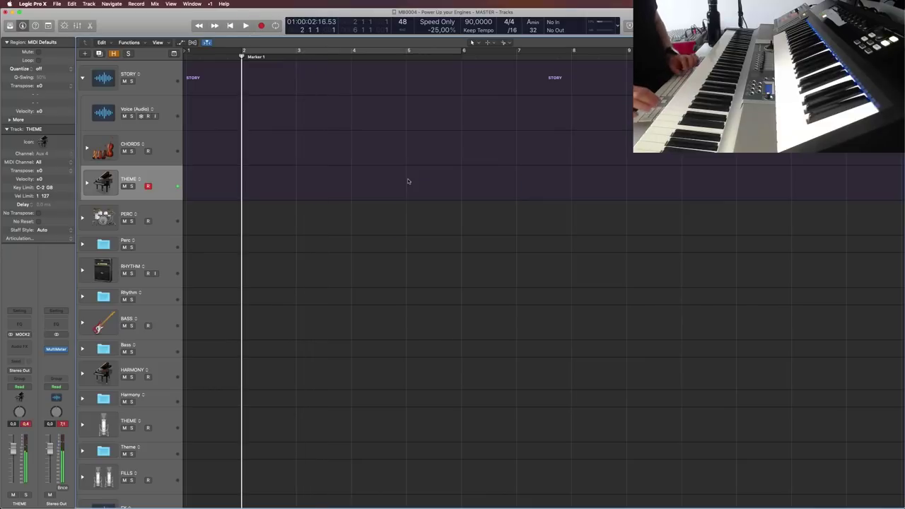
{"action": "key", "text": "space"}
{"action": "key", "text": "Return"}
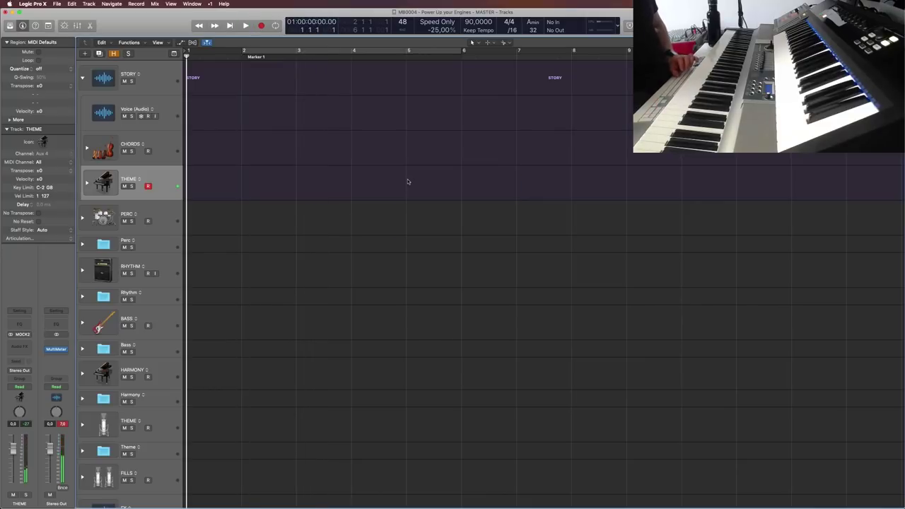
{"action": "key", "text": "space"}
{"action": "key", "text": "space"}
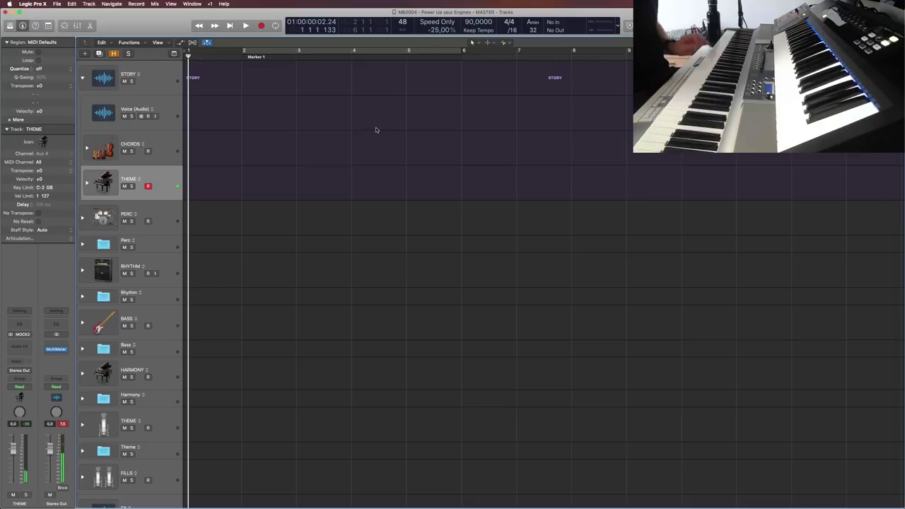
{"action": "key", "text": "space"}
{"action": "left_click", "coordinate": [230, 25]}
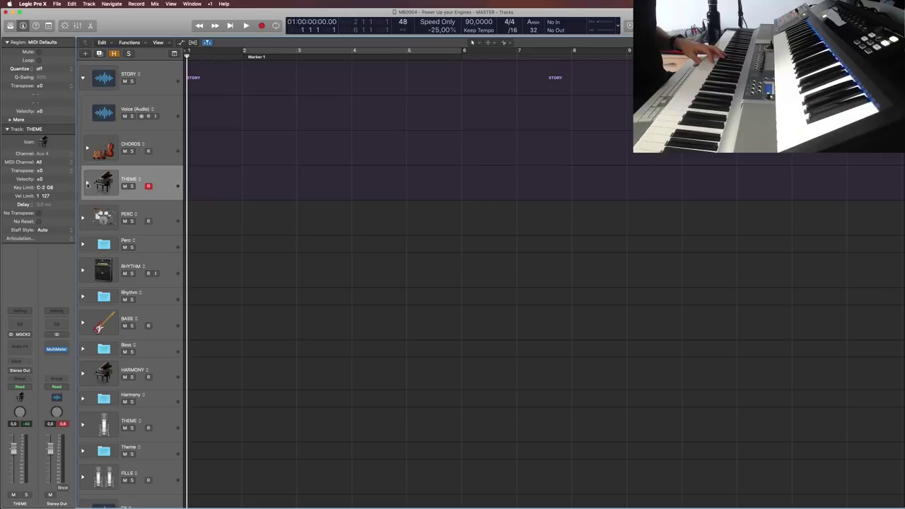
Expand the THEME stack inside STORY and alternate between the stack and its Sub Bass track, ending on Sub Bass
{"action": "left_click", "coordinate": [88, 184]}
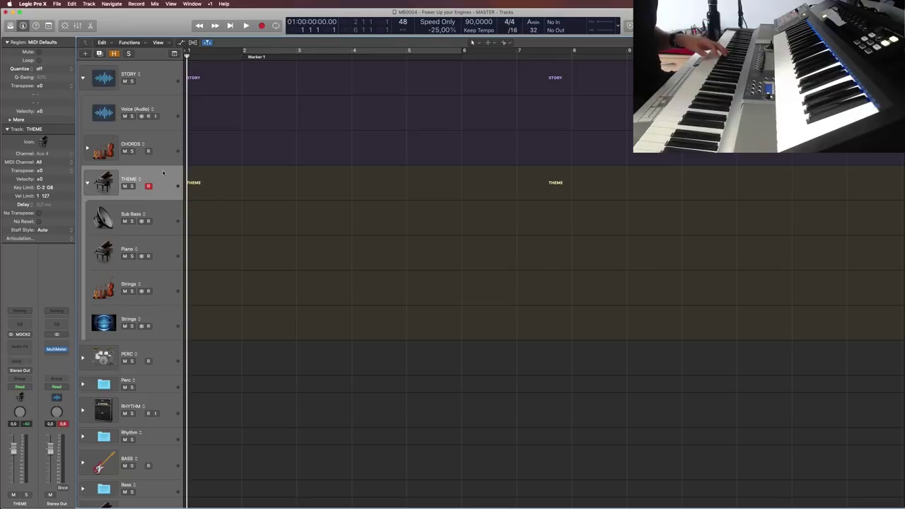
{"action": "left_click", "coordinate": [176, 215]}
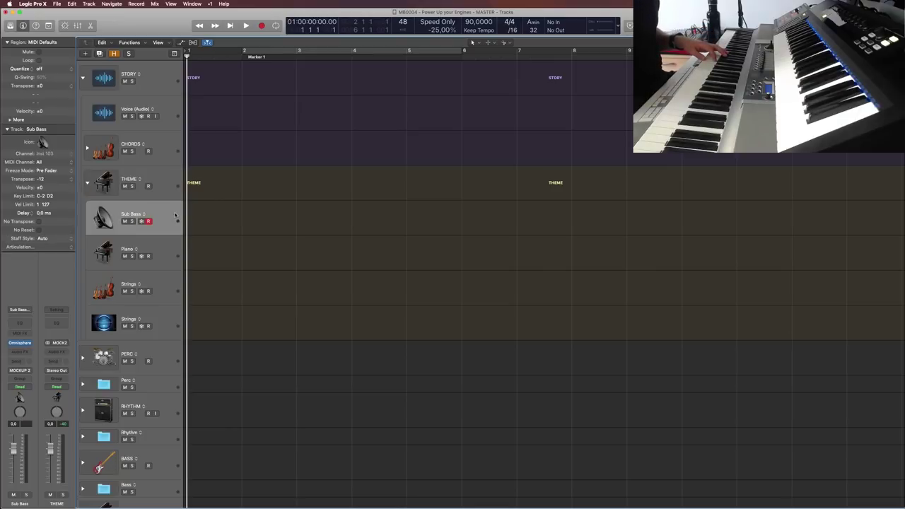
{"action": "left_click", "coordinate": [171, 183]}
{"action": "left_click", "coordinate": [169, 222]}
{"action": "key", "text": "Up"}
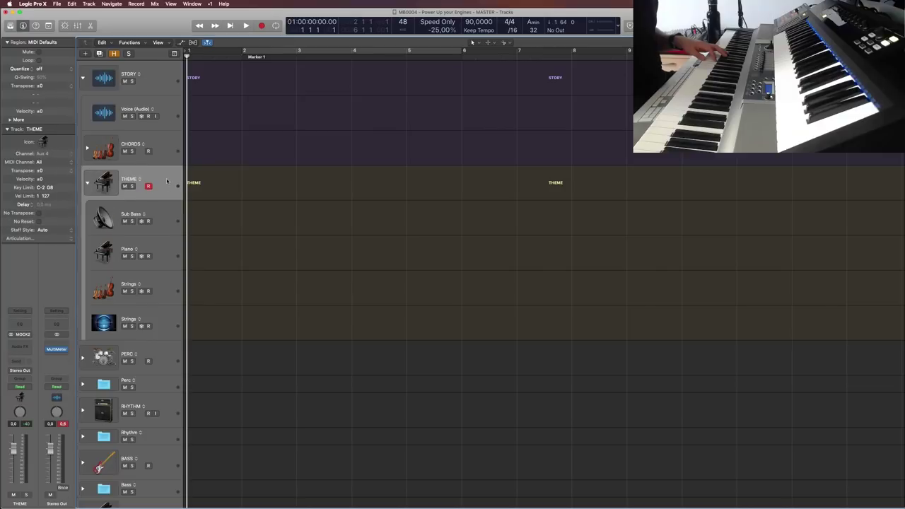
{"action": "key", "text": "Down"}
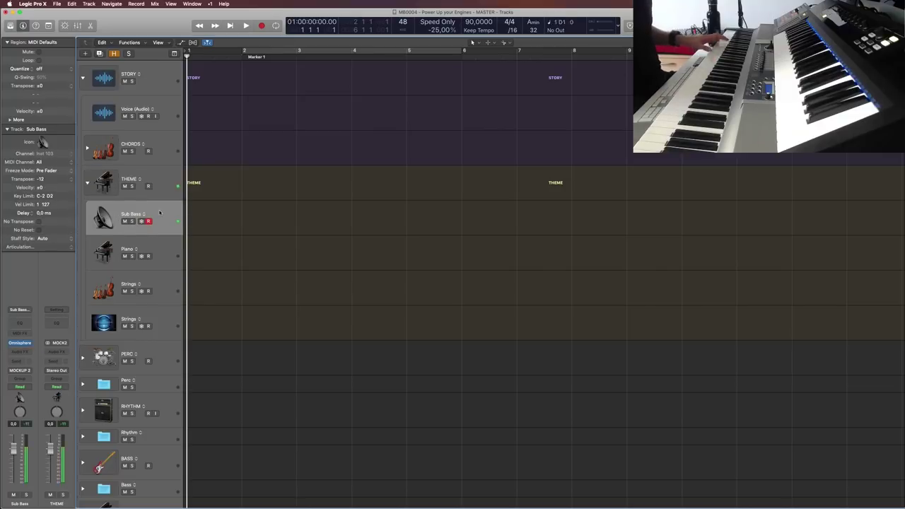
View the Sub Bass track's Omnisphere patch, close its window, and reselect the THEME stack
{"action": "left_click", "coordinate": [20, 343]}
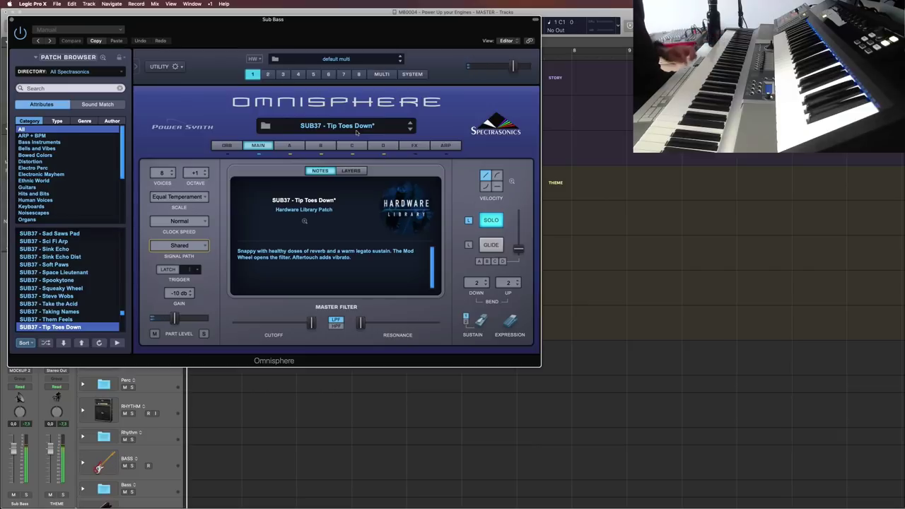
{"action": "key", "text": "super+w"}
{"action": "left_click", "coordinate": [163, 191]}
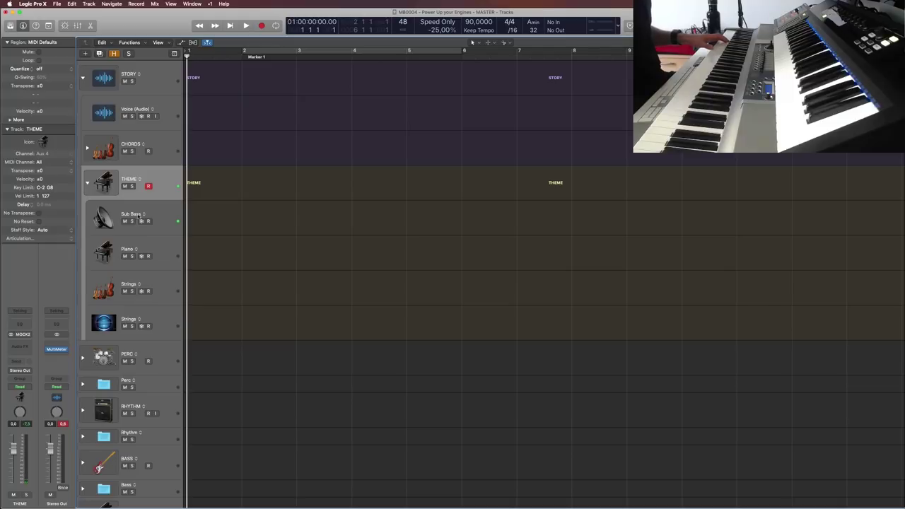
Audition the Piano and first Strings tracks, and inspect the Strings track's Kontakt instrument before closing its window
{"action": "left_click", "coordinate": [165, 257]}
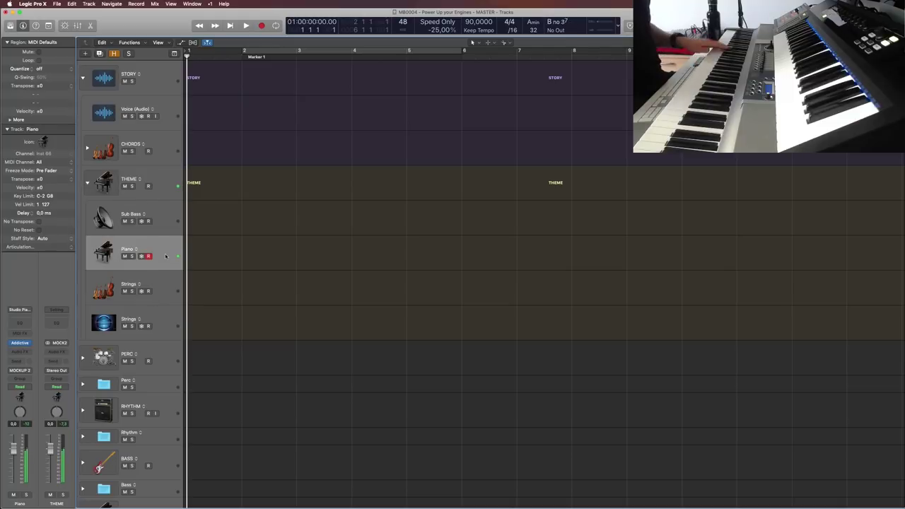
{"action": "left_click", "coordinate": [171, 292]}
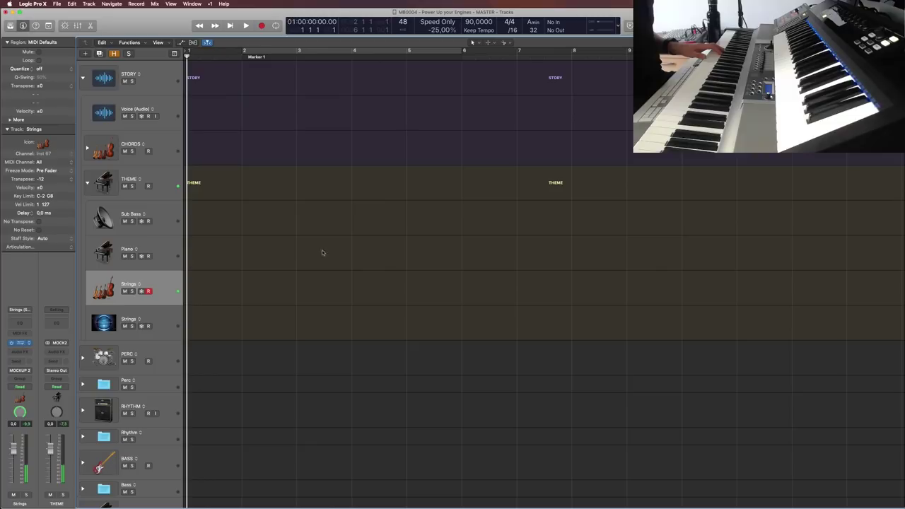
{"action": "left_click", "coordinate": [21, 344]}
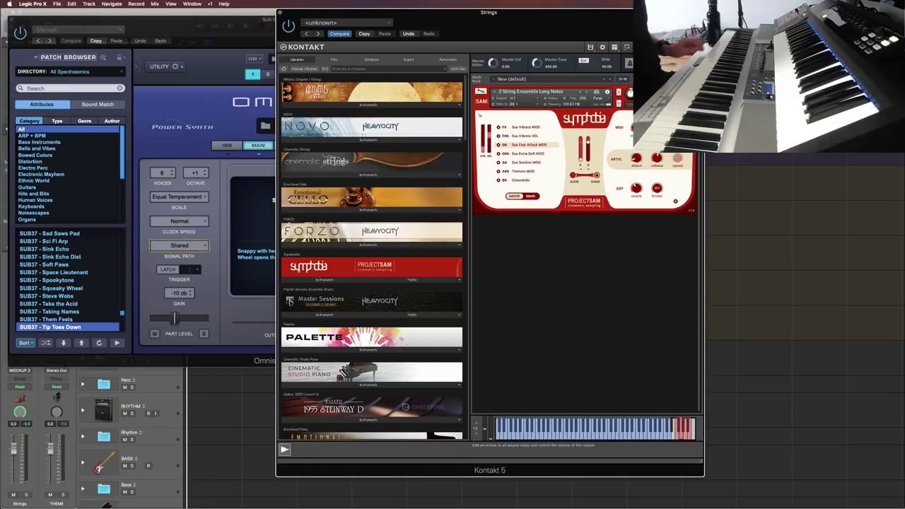
{"action": "key", "text": "v"}
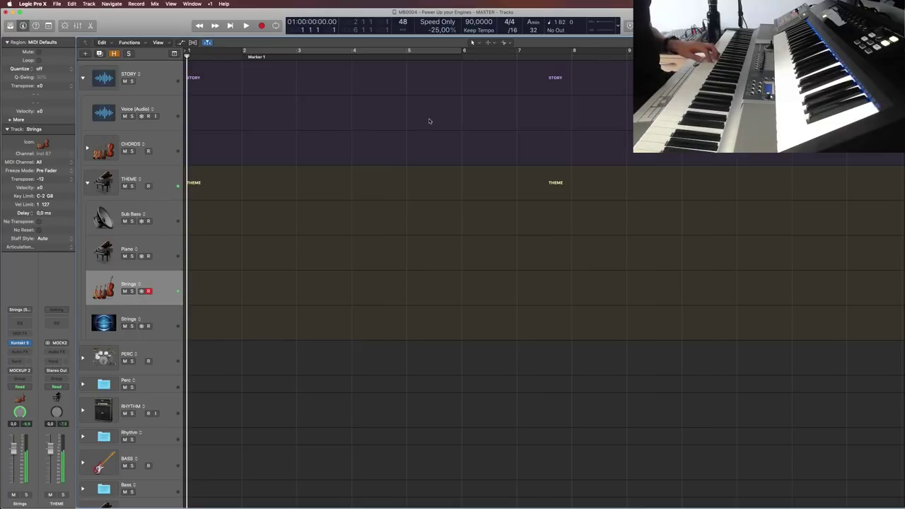
{"action": "left_click", "coordinate": [21, 344]}
{"action": "left_click_drag", "start_coordinate": [613, 9], "coordinate": [360, 16]}
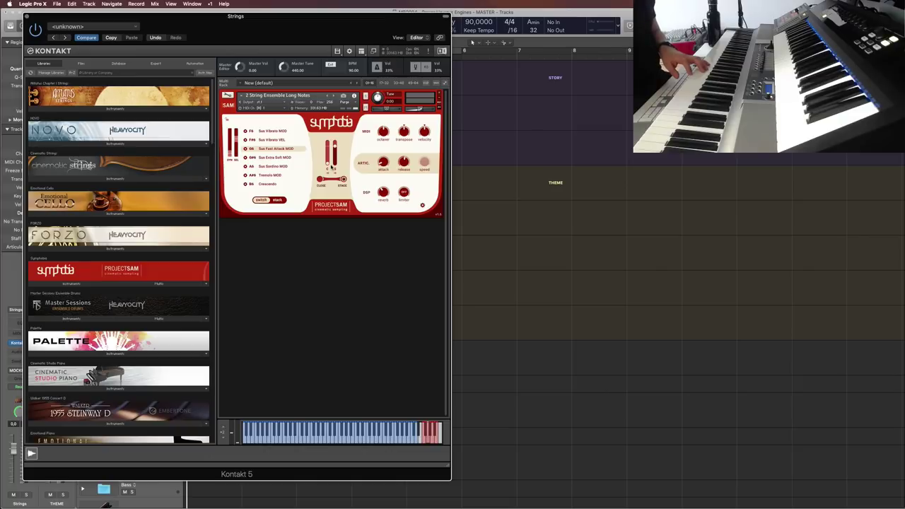
{"action": "left_click_drag", "start_coordinate": [304, 34], "coordinate": [392, 49]}
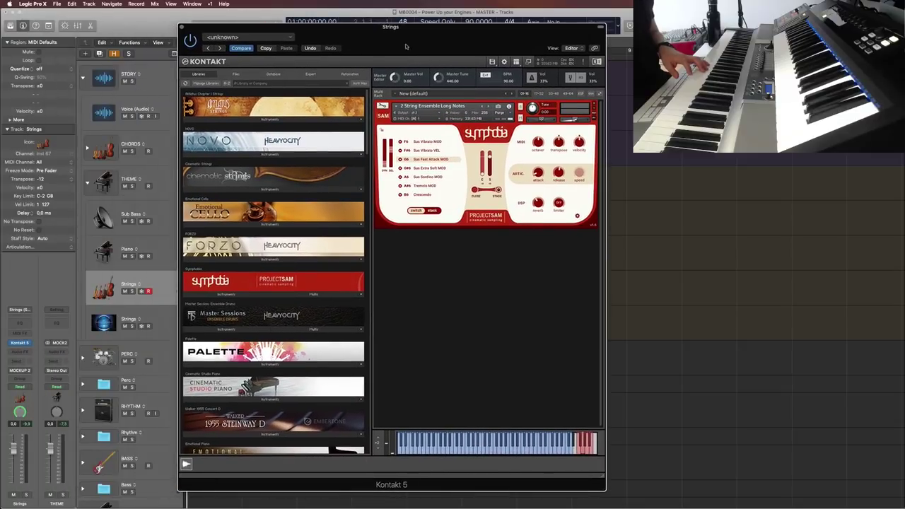
{"action": "left_click", "coordinate": [183, 31]}
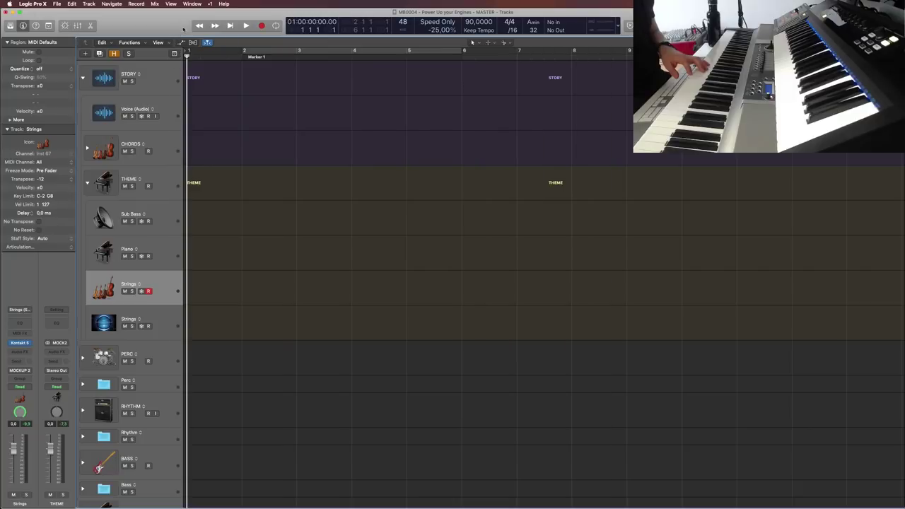
Audition the second Strings track, then reselect the THEME stack and collapse it
{"action": "left_click", "coordinate": [170, 322]}
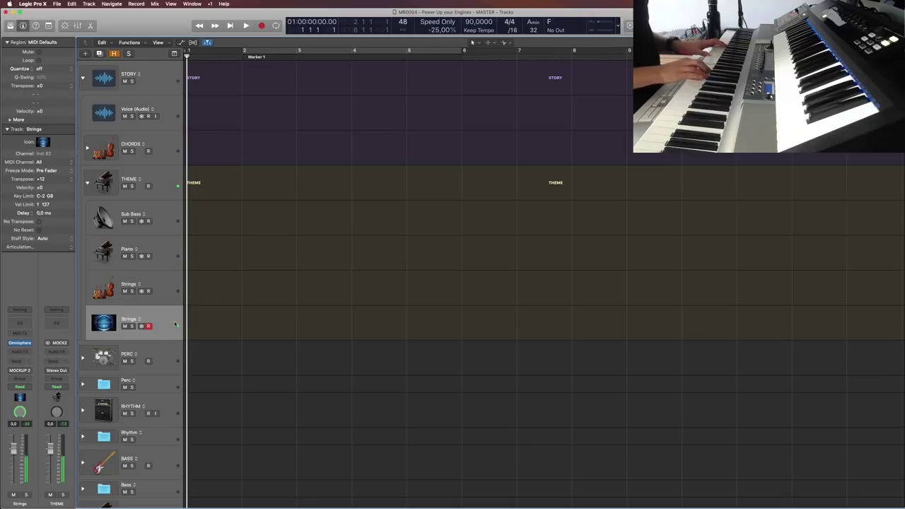
{"action": "left_click", "coordinate": [164, 187]}
{"action": "left_click", "coordinate": [87, 184]}
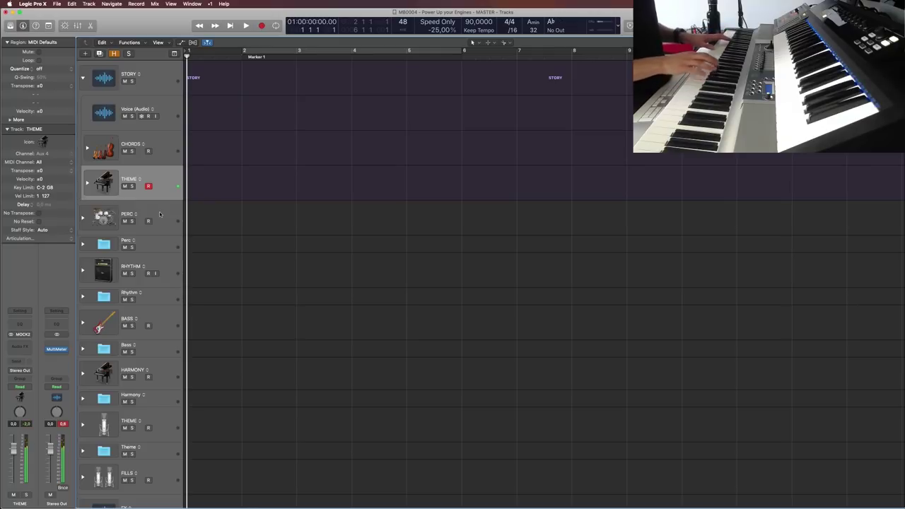
Record a new take on the STORY stack's THEME track from the project start and open its region in the Score editor
{"action": "key", "text": "r"}
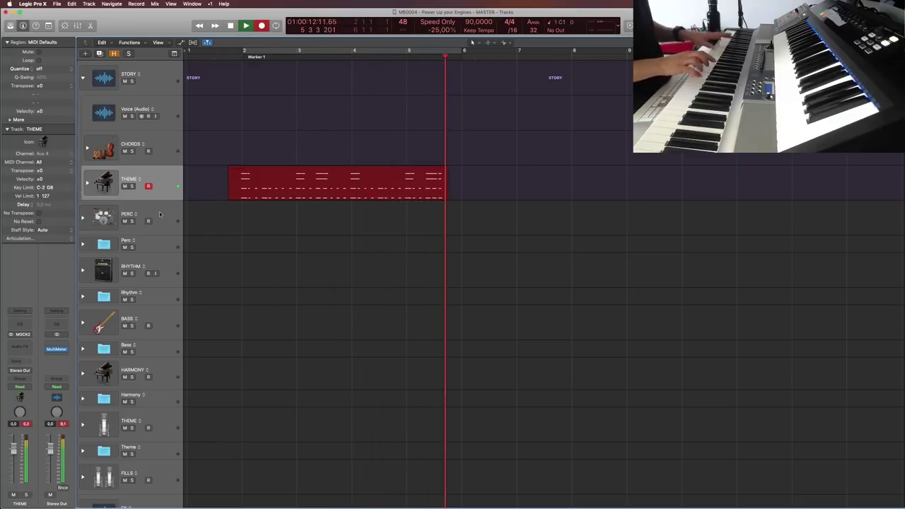
{"action": "key", "text": "space"}
{"action": "key", "text": "n"}
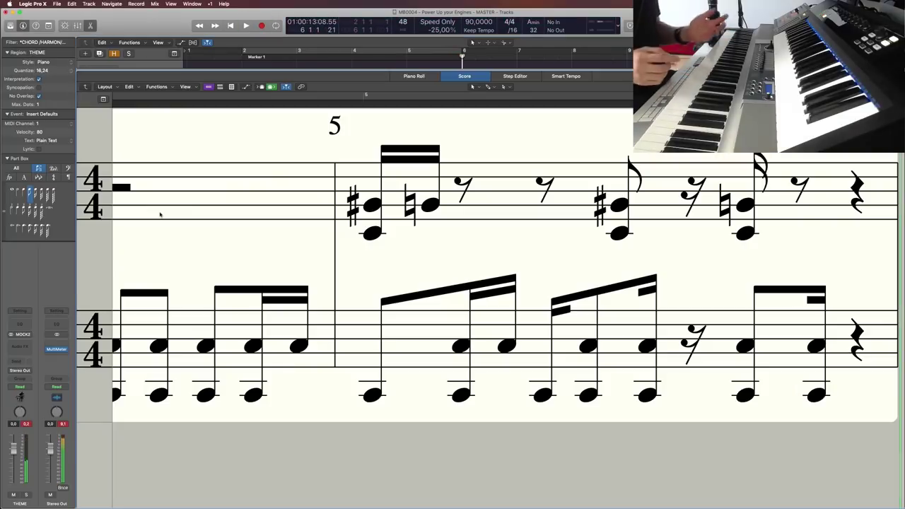
Close the editor, delete the recorded region from the STORY stack's THEME track, and return the playhead to the project start
{"action": "left_click", "coordinate": [414, 75]}
{"action": "key", "text": "e"}
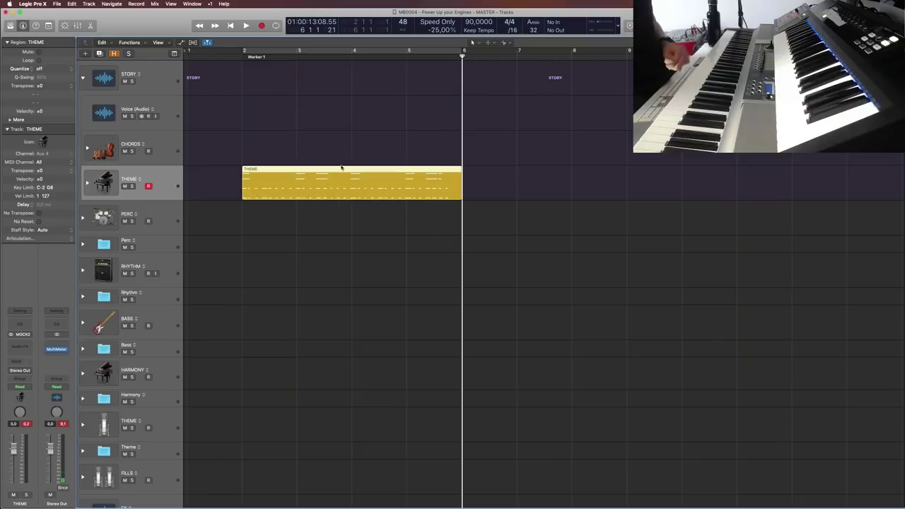
{"action": "key", "text": "Delete"}
{"action": "key", "text": "Return"}
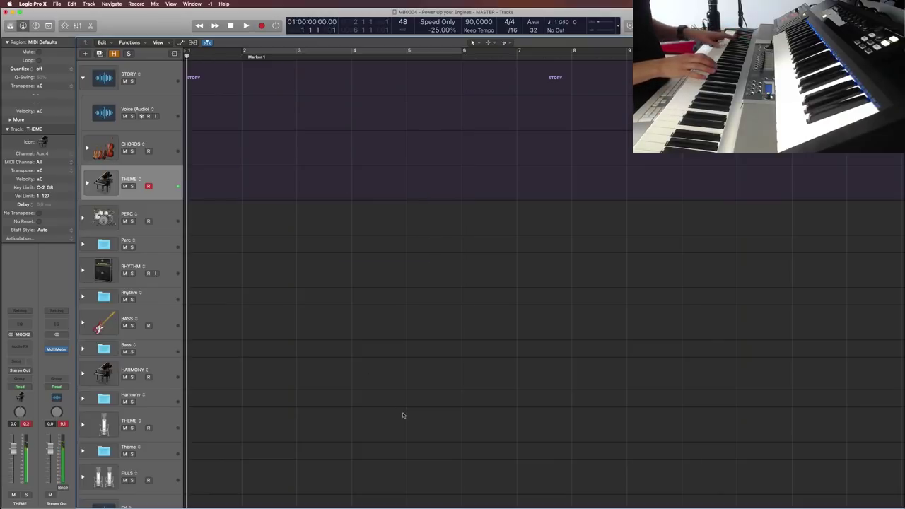
Record a take on the THEME track from bar 2 to bar 6, stop, and delete its region
{"action": "key", "text": "."}
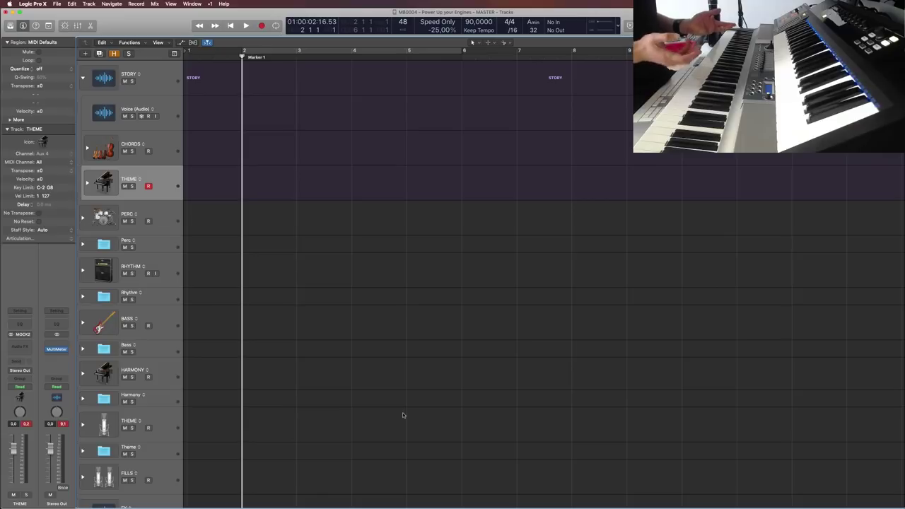
{"action": "key", "text": "r"}
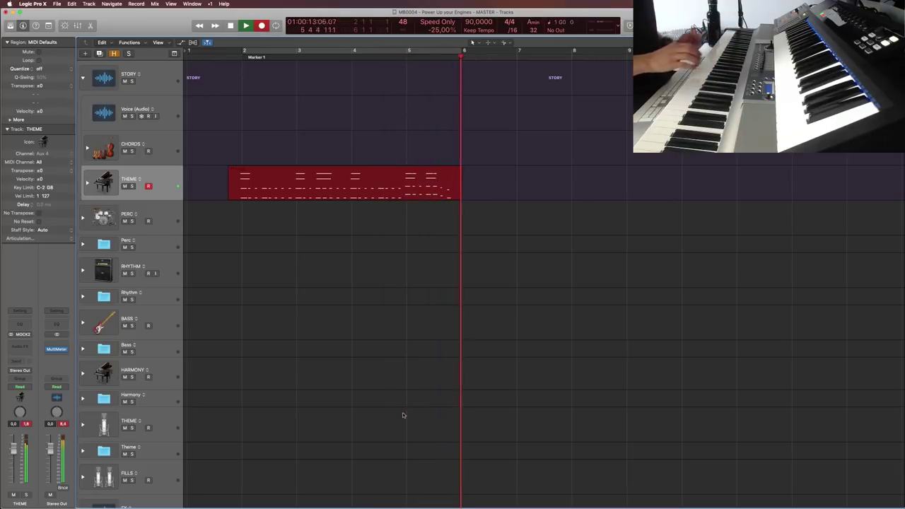
{"action": "key", "text": "space"}
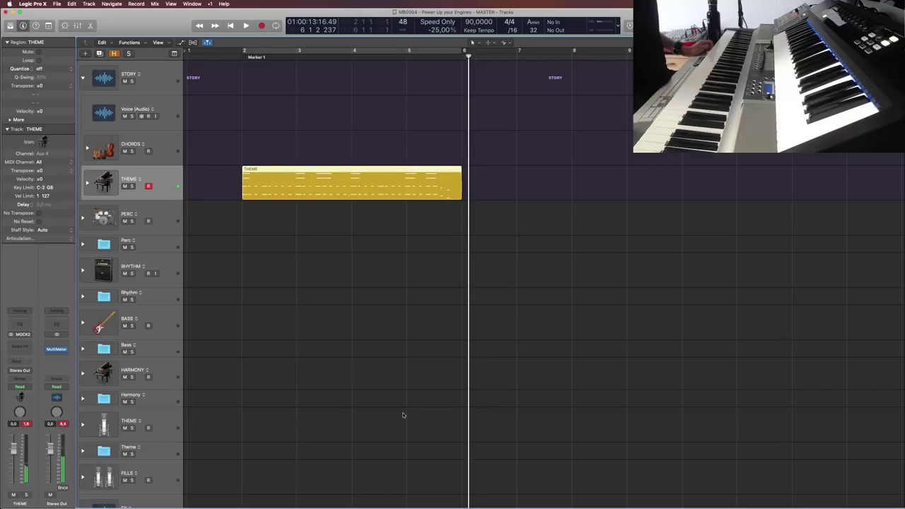
{"action": "key", "text": "Delete"}
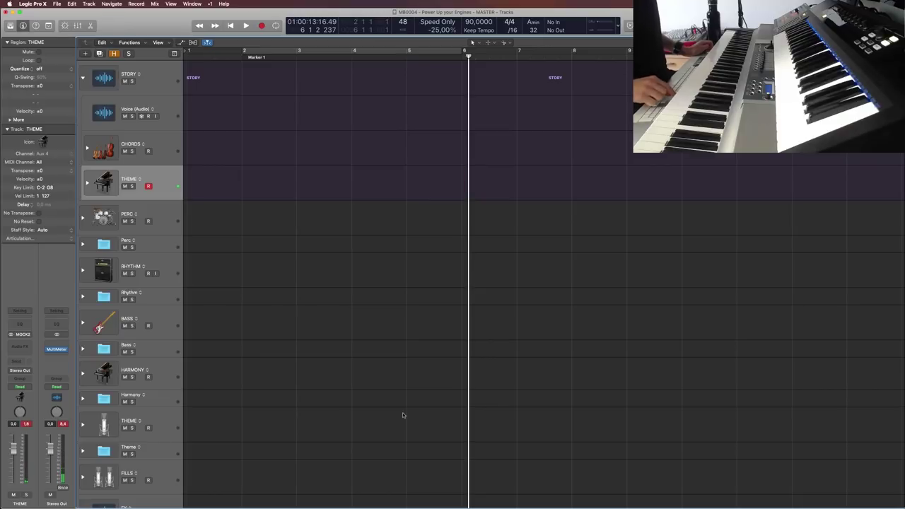
Record another take on the THEME track from bar 2, stop it during bar 4, and undo the recording
{"action": "key", "text": "Return"}
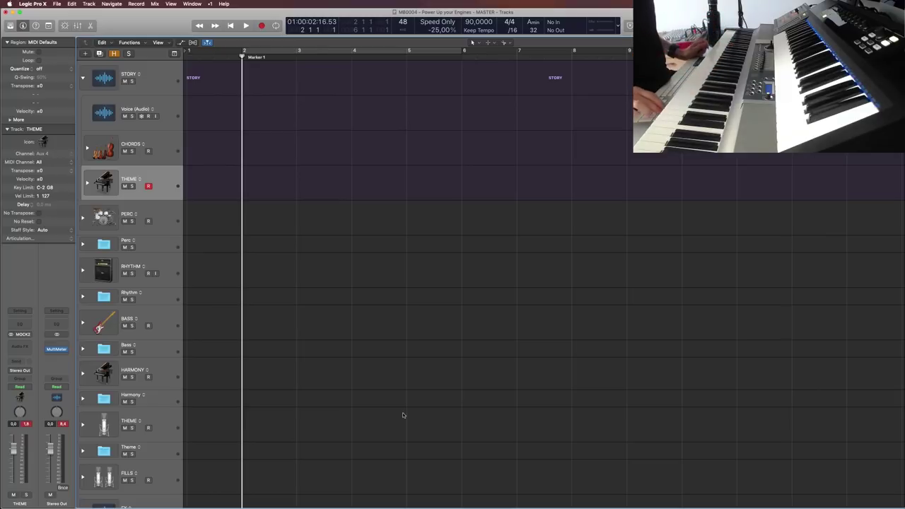
{"action": "key", "text": "r"}
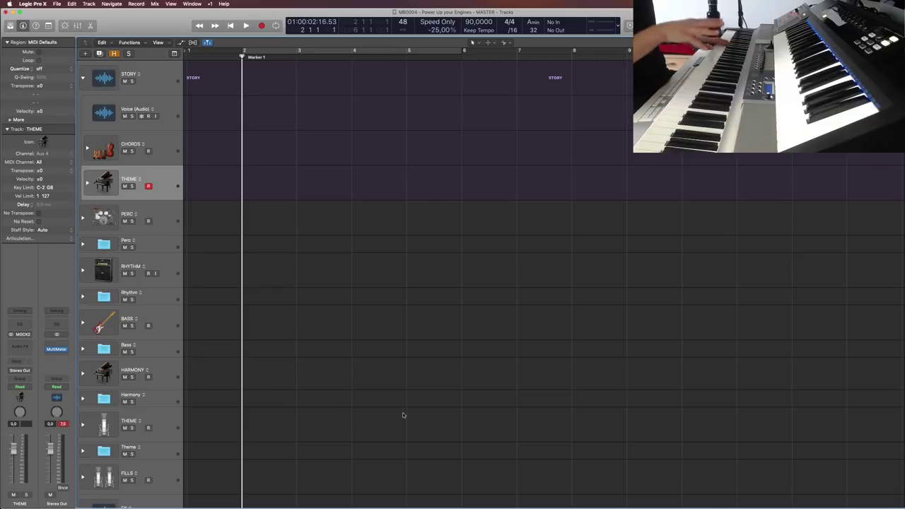
{"action": "key", "text": "r"}
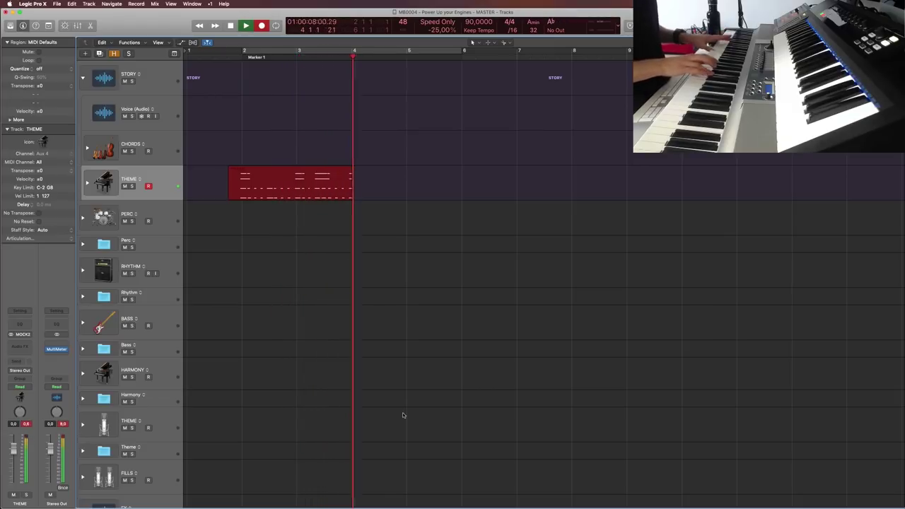
{"action": "key", "text": "space"}
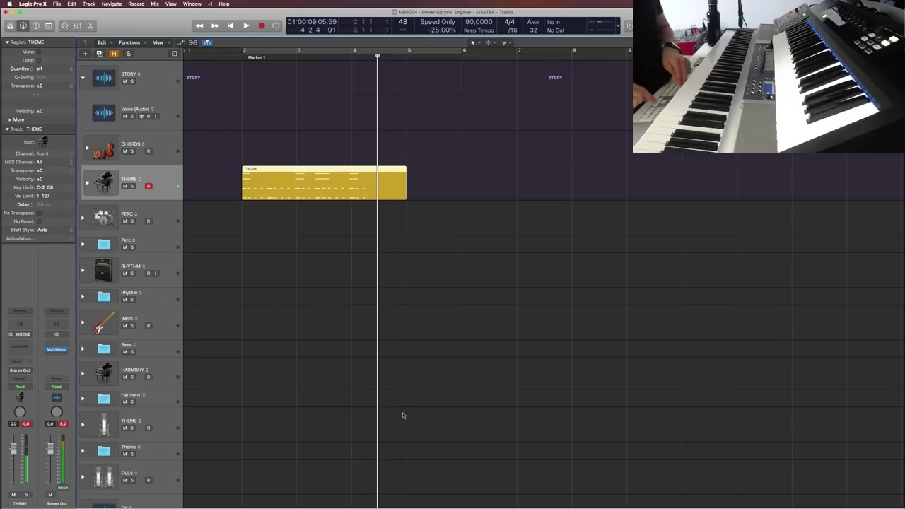
{"action": "key", "text": "super+z"}
Record the full theme on the THEME track from bar 2 into bar 10 and quantize its region to 1/8 Note
{"action": "key", "text": "r"}
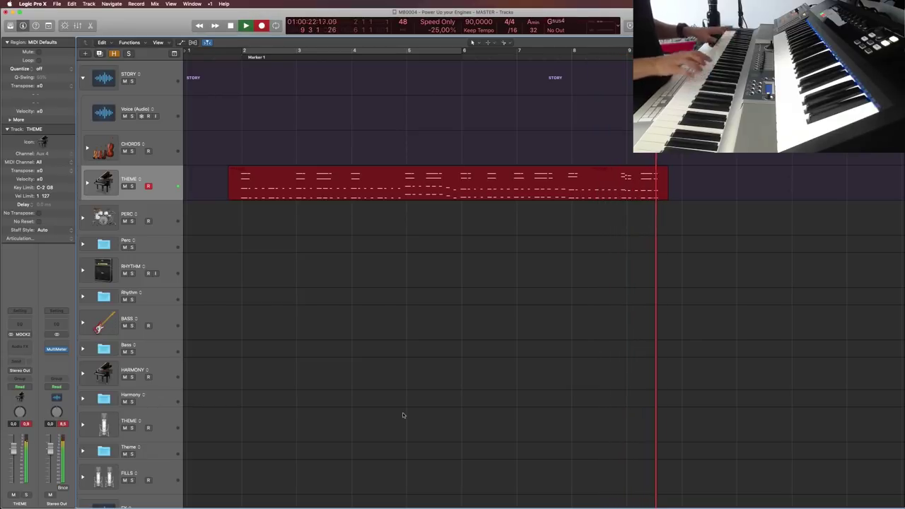
{"action": "key", "text": "space"}
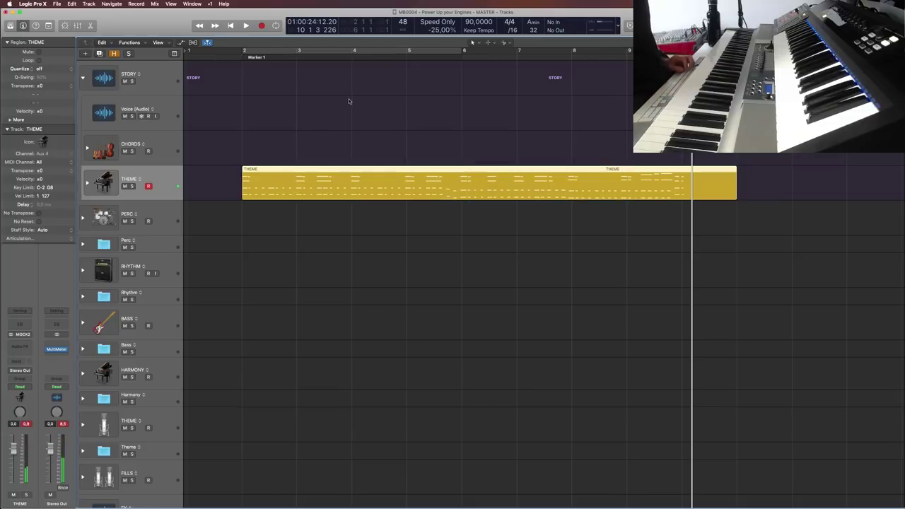
{"action": "left_click", "coordinate": [70, 69]}
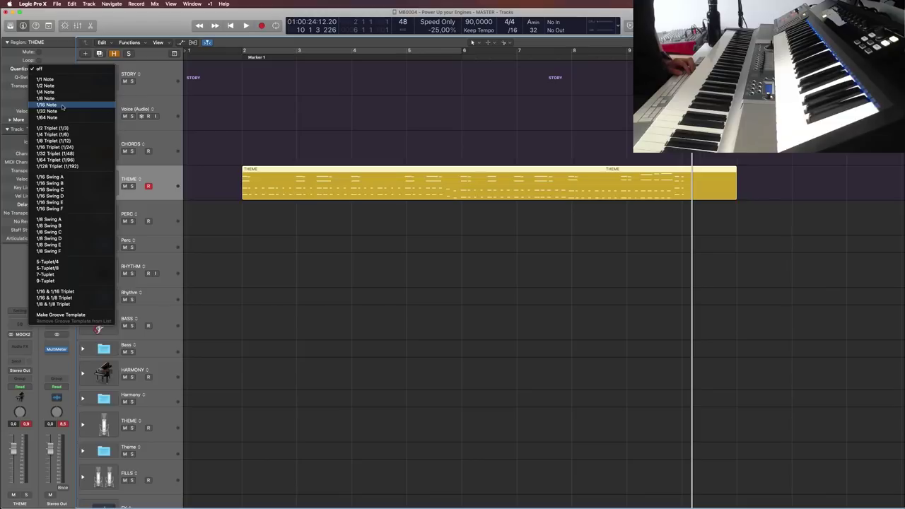
{"action": "left_click", "coordinate": [217, 81]}
Play the THEME region from bar 2, open it in the Piano Roll, and review its notes across all bars
{"action": "left_click", "coordinate": [244, 64]}
{"action": "key", "text": "space"}
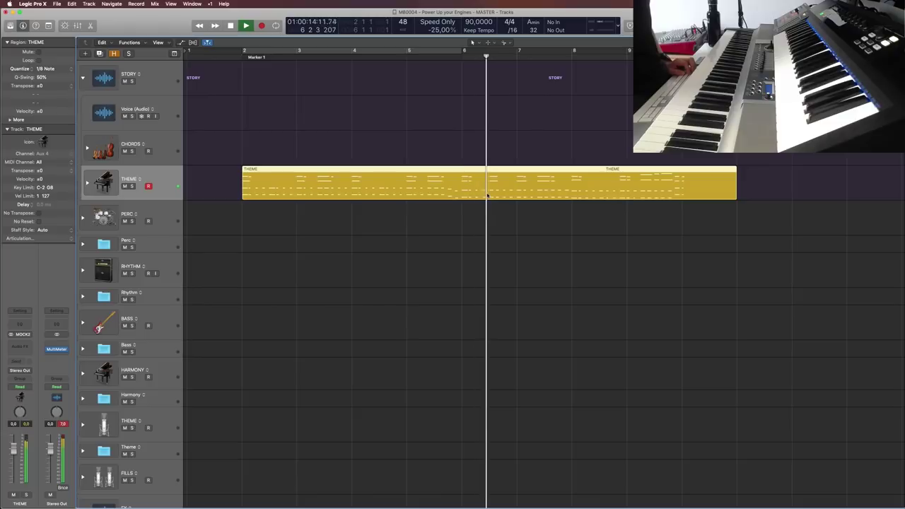
{"action": "double_click", "coordinate": [491, 185]}
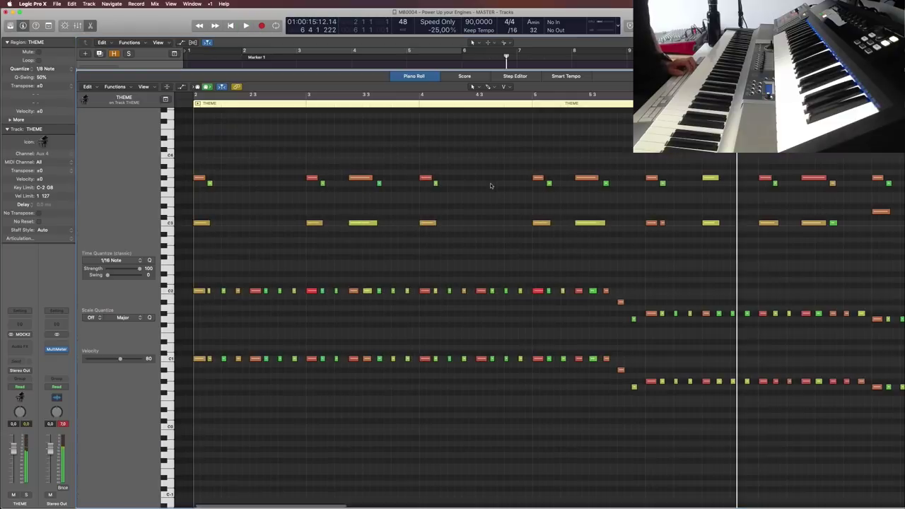
{"action": "scroll", "coordinate": [640, 256], "scroll_direction": "left", "scroll_amount": 3}
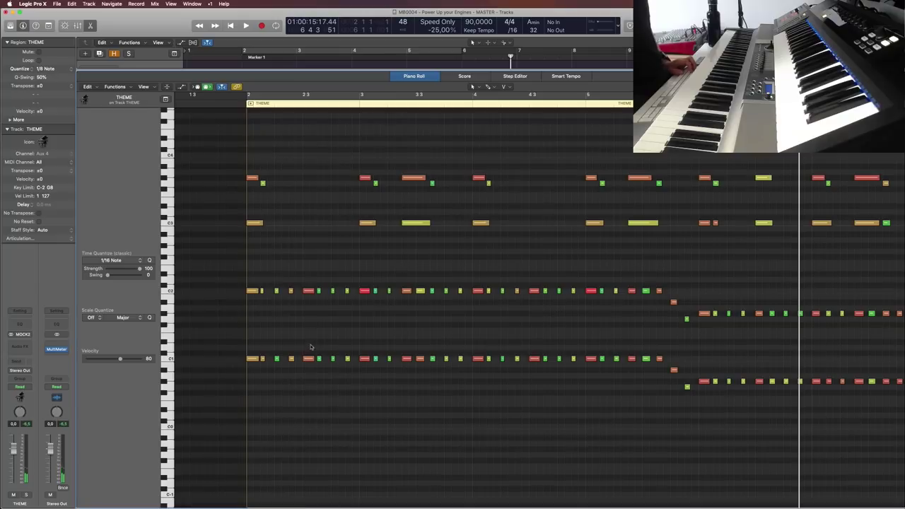
{"action": "scroll", "coordinate": [414, 316], "scroll_direction": "right", "scroll_amount": 8}
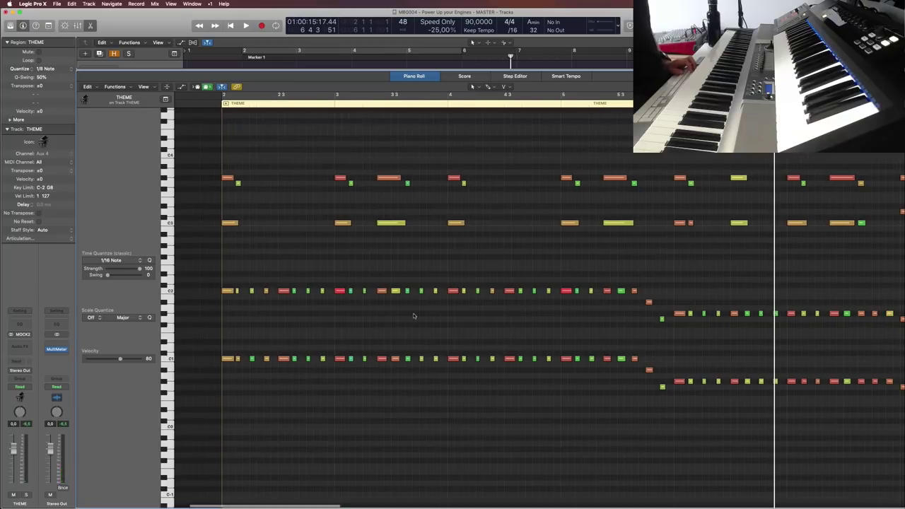
{"action": "scroll", "coordinate": [414, 317], "scroll_direction": "right", "scroll_amount": 15}
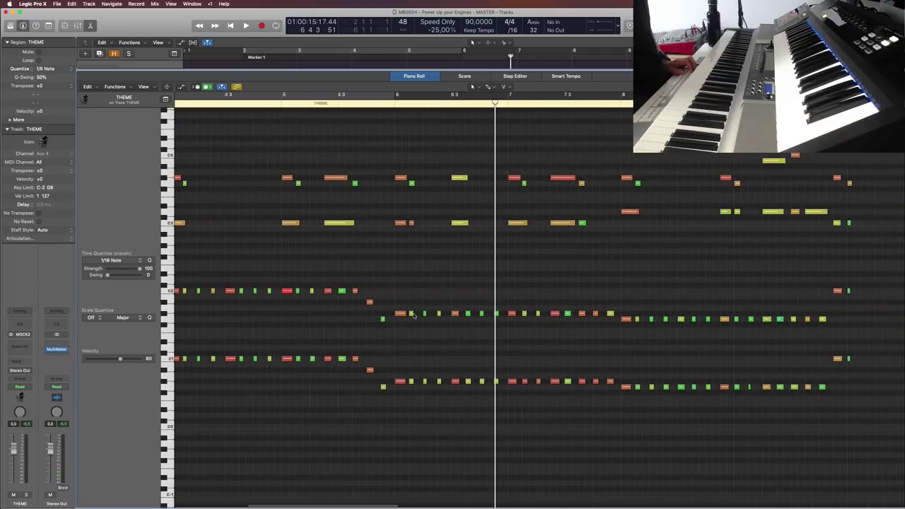
{"action": "scroll", "coordinate": [385, 284], "scroll_direction": "right", "scroll_amount": 2}
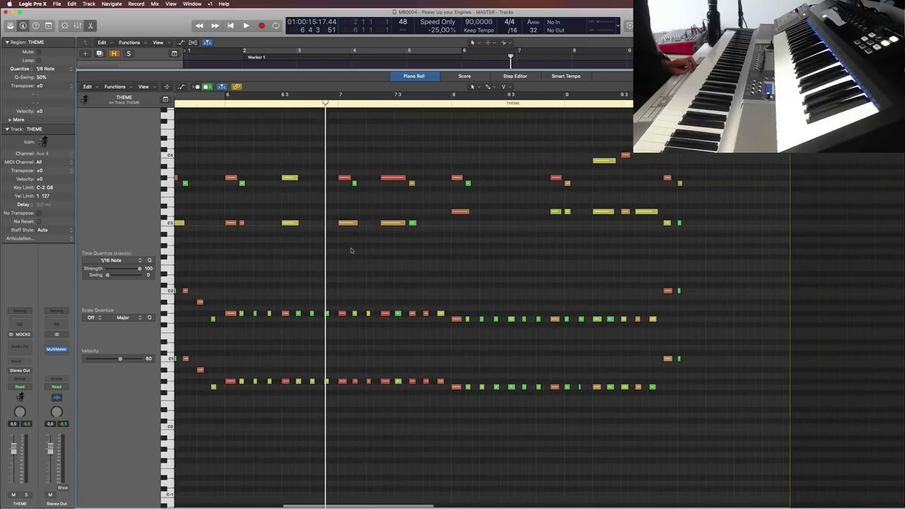
Move the two stacked melody notes in the middle of bar 6 an eighth note earlier and play from bar 6
{"action": "left_click", "coordinate": [220, 104]}
{"action": "scroll", "coordinate": [247, 140], "scroll_direction": "left", "scroll_amount": 20}
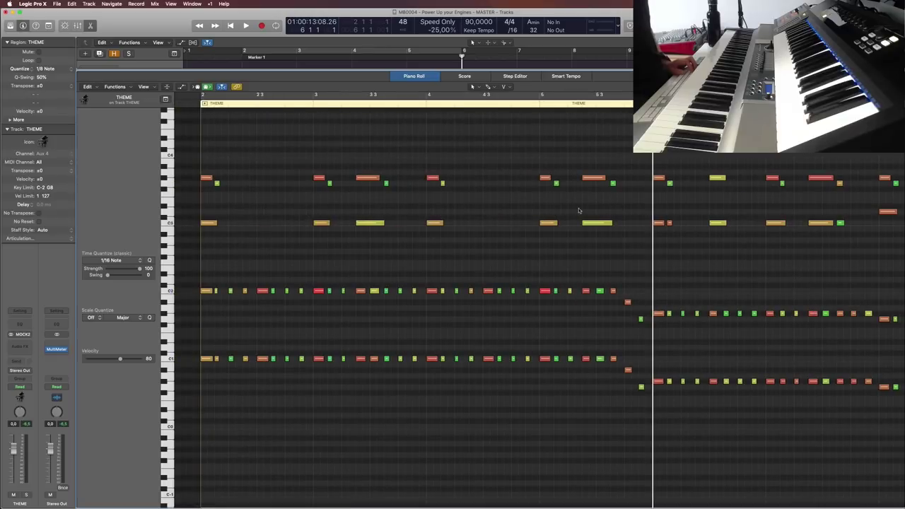
{"action": "scroll", "coordinate": [587, 172], "scroll_direction": "right", "scroll_amount": 10}
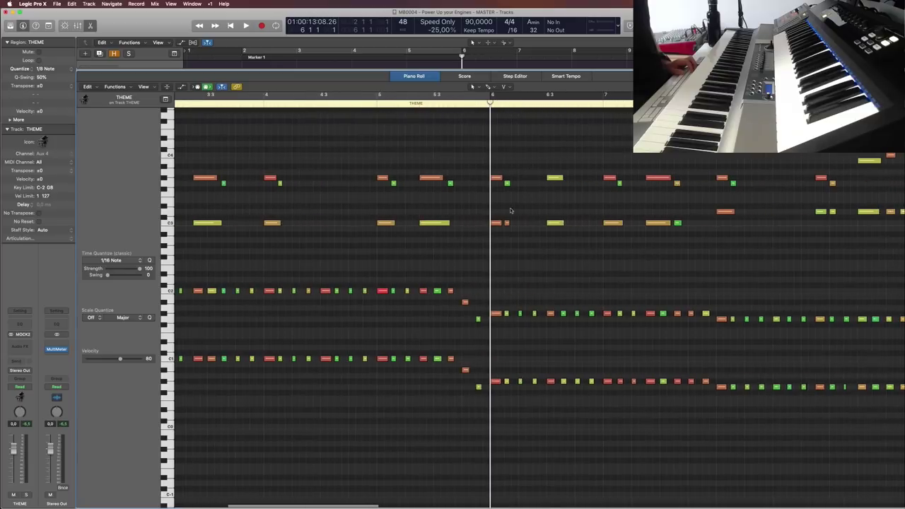
{"action": "scroll", "coordinate": [446, 205], "scroll_direction": "right", "scroll_amount": 8}
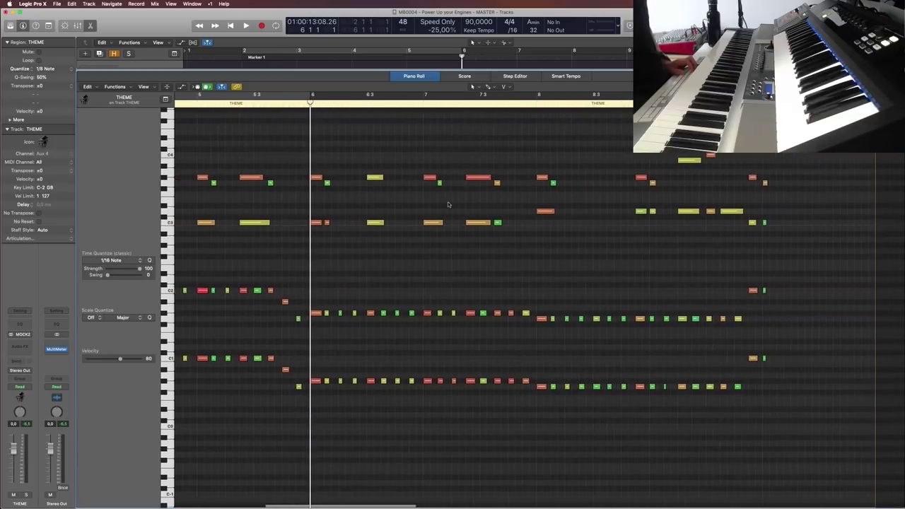
{"action": "left_click_drag", "start_coordinate": [382, 156], "coordinate": [352, 247]}
{"action": "left_click_drag", "start_coordinate": [374, 179], "coordinate": [365, 181]}
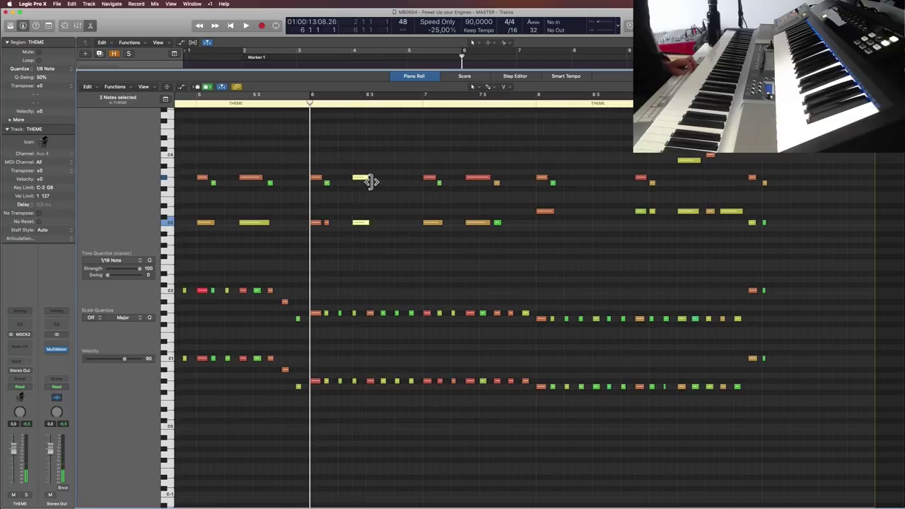
{"action": "key", "text": "space"}
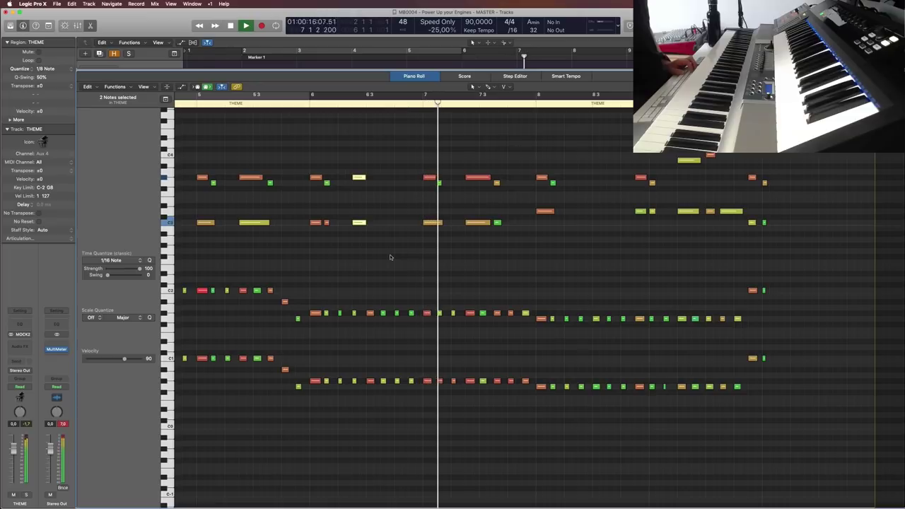
{"action": "key", "text": "space"}
Delete the two stacked melody notes near the middle of bar 6 in the THEME region
{"action": "scroll", "coordinate": [386, 252], "scroll_direction": "left", "scroll_amount": 5}
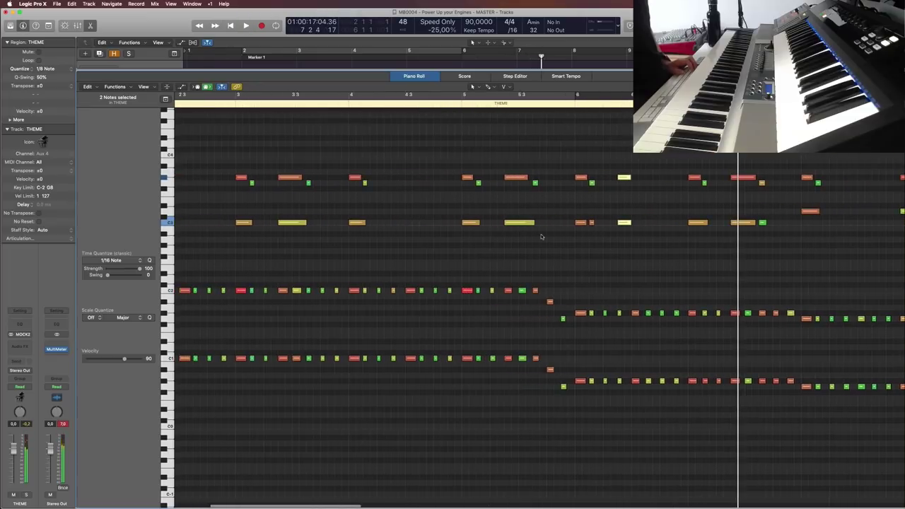
{"action": "left_click_drag", "start_coordinate": [658, 130], "coordinate": [616, 260]}
{"action": "key", "text": "Delete"}
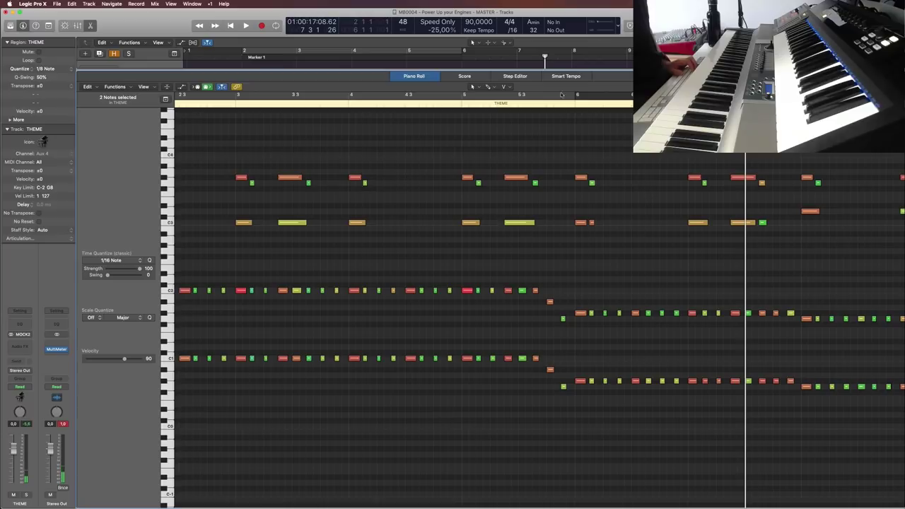
Play the THEME region from bar 6 into bar 9 to check the melody
{"action": "left_click", "coordinate": [577, 104]}
{"action": "key", "text": "space"}
{"action": "scroll", "coordinate": [571, 223], "scroll_direction": "right", "scroll_amount": 2}
{"action": "scroll", "coordinate": [572, 223], "scroll_direction": "down", "scroll_amount": 1}
{"action": "scroll", "coordinate": [573, 222], "scroll_direction": "right", "scroll_amount": 3}
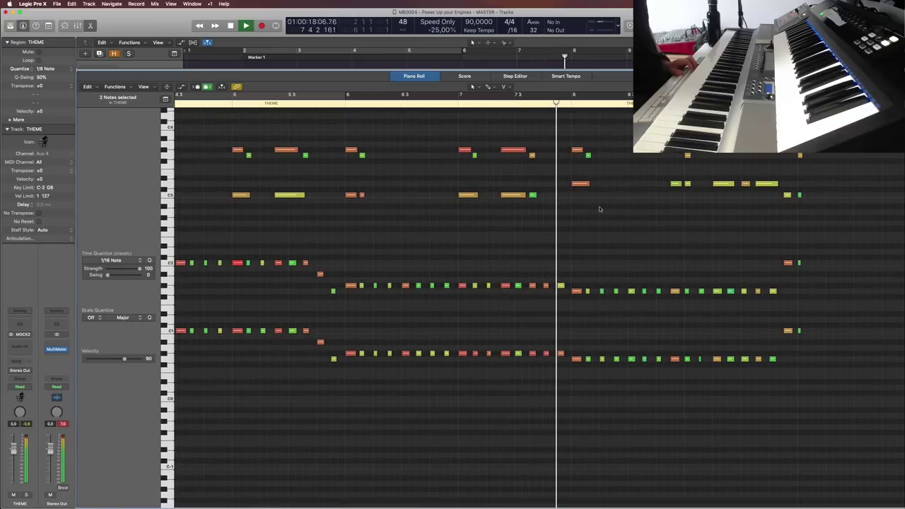
{"action": "scroll", "coordinate": [601, 206], "scroll_direction": "right", "scroll_amount": 4}
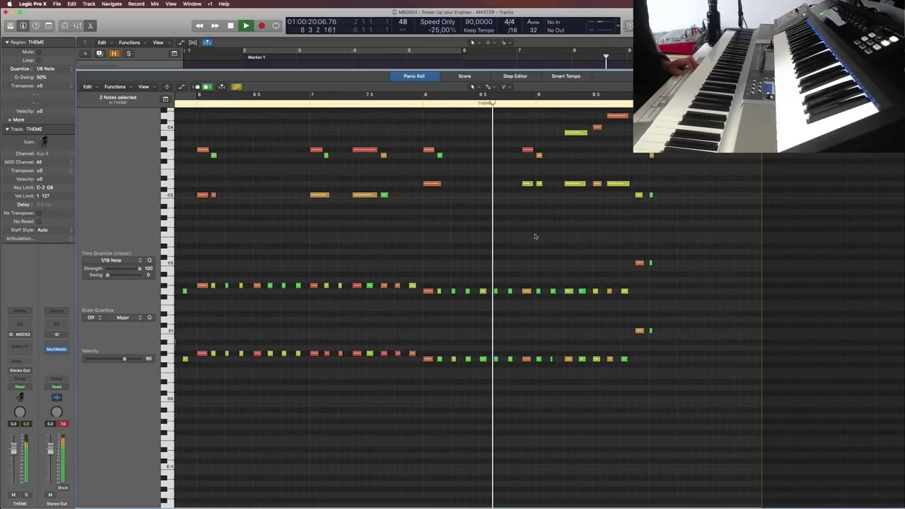
{"action": "key", "text": "space"}
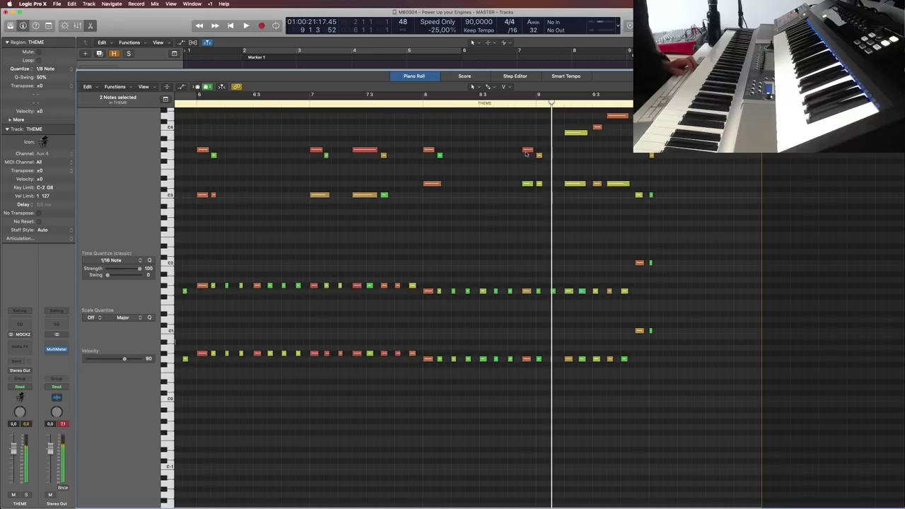
Replay the THEME region from just before bar 8 through bar 9 to check the phrase ending
{"action": "scroll", "coordinate": [523, 137], "scroll_direction": "right", "scroll_amount": 4}
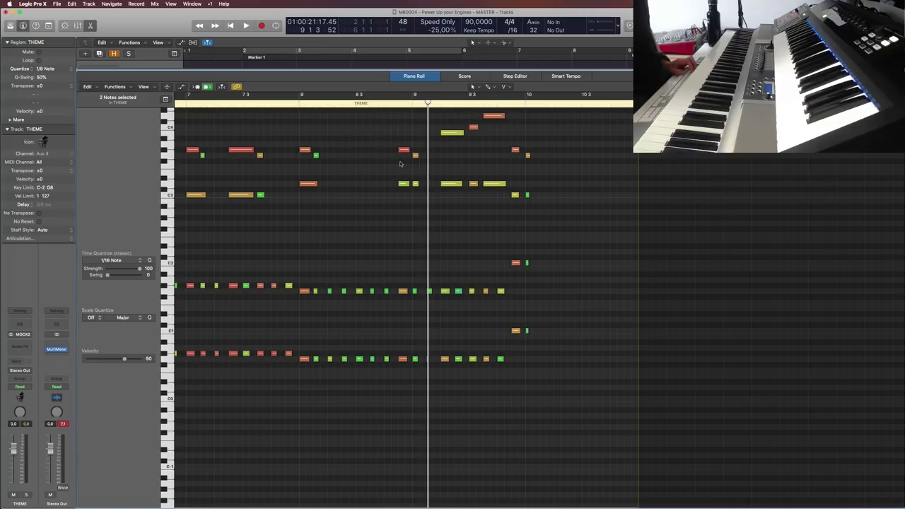
{"action": "scroll", "coordinate": [382, 155], "scroll_direction": "left", "scroll_amount": 2}
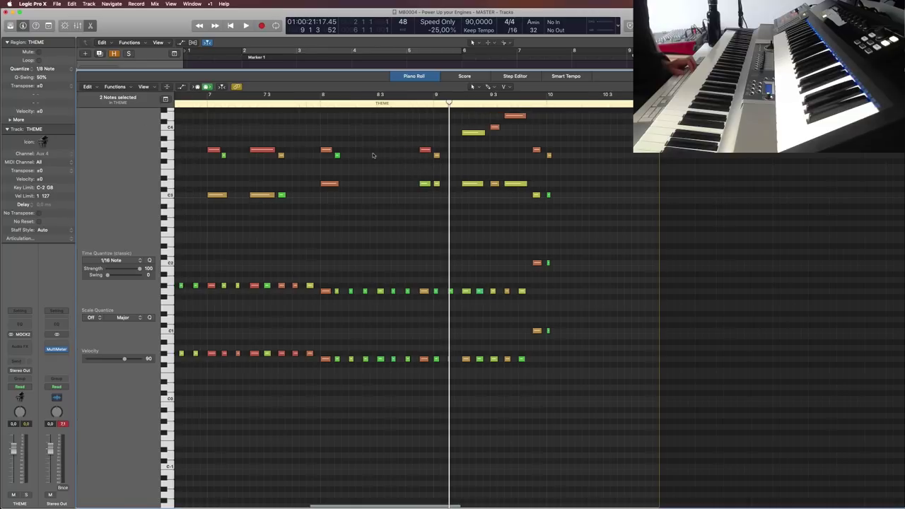
{"action": "left_click", "coordinate": [313, 104]}
{"action": "key", "text": "space"}
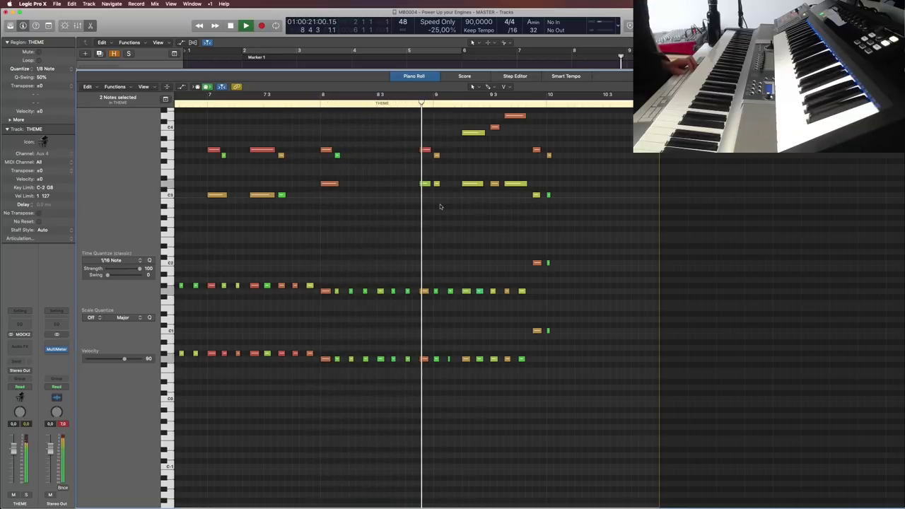
{"action": "key", "text": "space"}
Move the two stacked long notes near the end of bar 9's rising phrase a sixteenth later, shorten them slightly, and play the passage
{"action": "scroll", "coordinate": [526, 157], "scroll_direction": "up", "scroll_amount": 5}
{"action": "scroll", "coordinate": [526, 157], "scroll_direction": "up", "scroll_amount": 1}
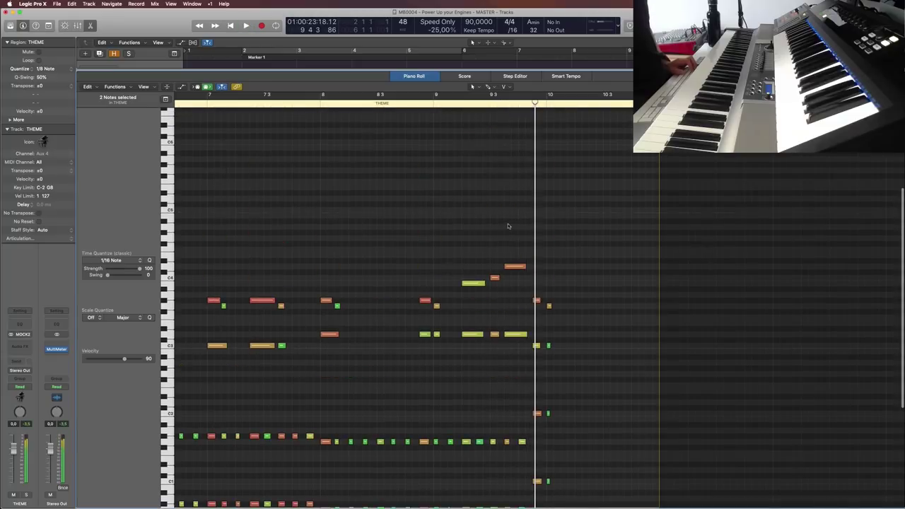
{"action": "left_click_drag", "start_coordinate": [515, 266], "coordinate": [523, 266]}
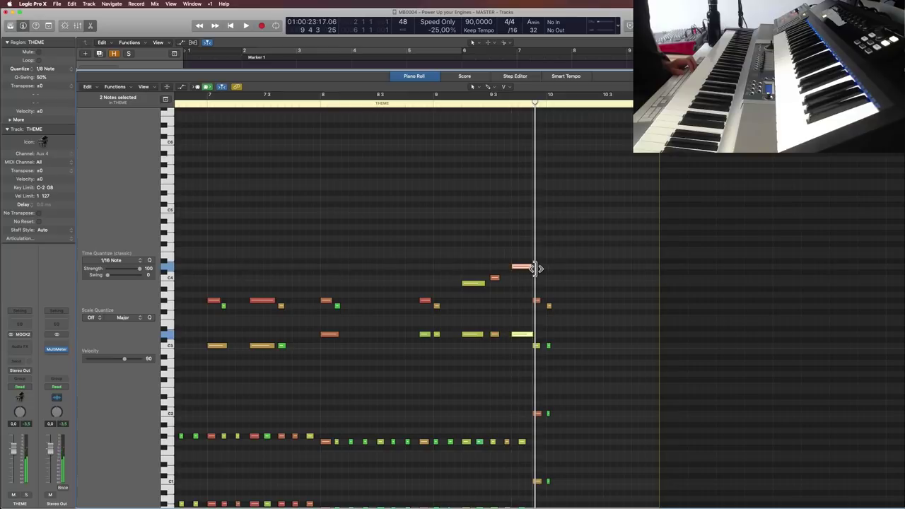
{"action": "left_click", "coordinate": [418, 105]}
{"action": "key", "text": "space"}
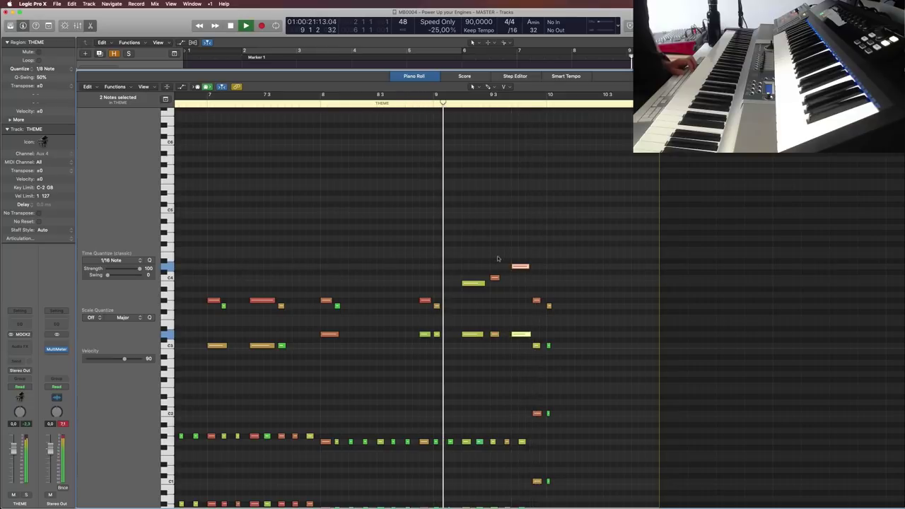
Play bar 9's rising phrase and lengthen the two stacked short notes in its middle, at C4 and the harmony below
{"action": "key", "text": "space"}
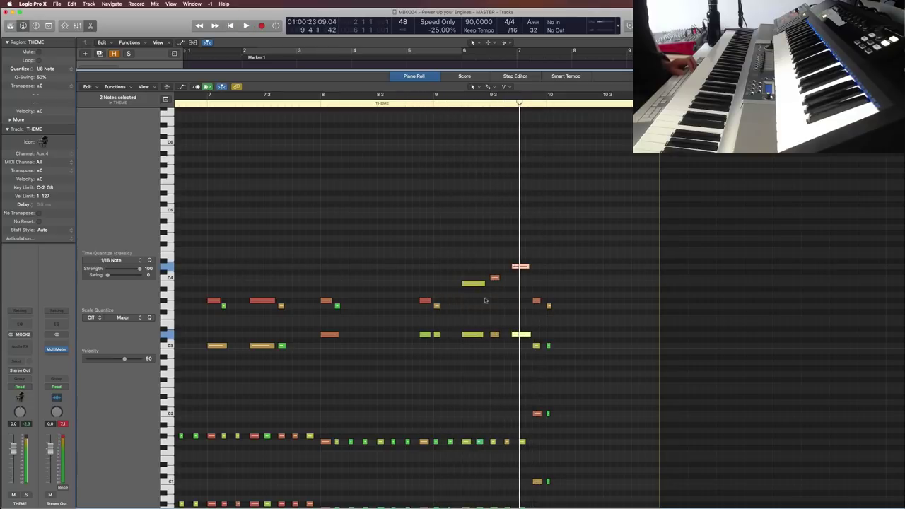
{"action": "scroll", "coordinate": [486, 305], "scroll_direction": "down", "scroll_amount": 5}
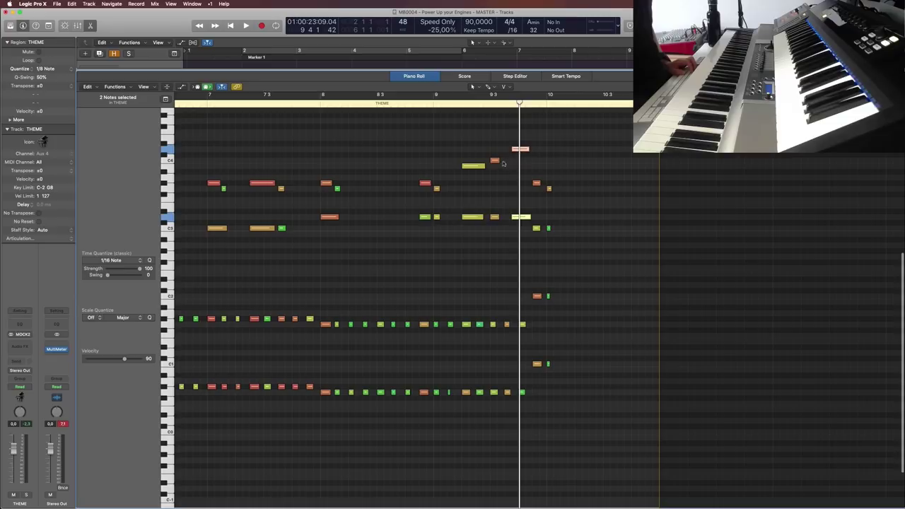
{"action": "double_click", "coordinate": [462, 106]}
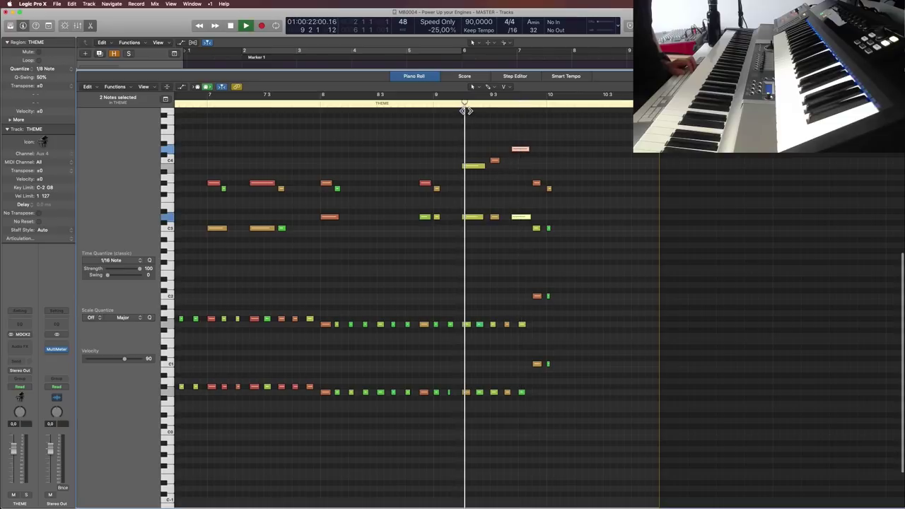
{"action": "left_click_drag", "start_coordinate": [490, 130], "coordinate": [499, 238]}
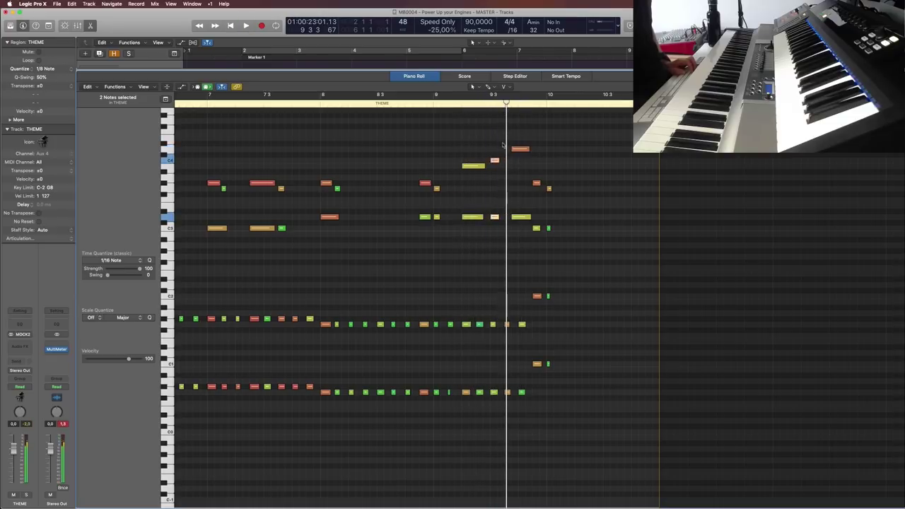
{"action": "left_click_drag", "start_coordinate": [500, 163], "coordinate": [504, 164]}
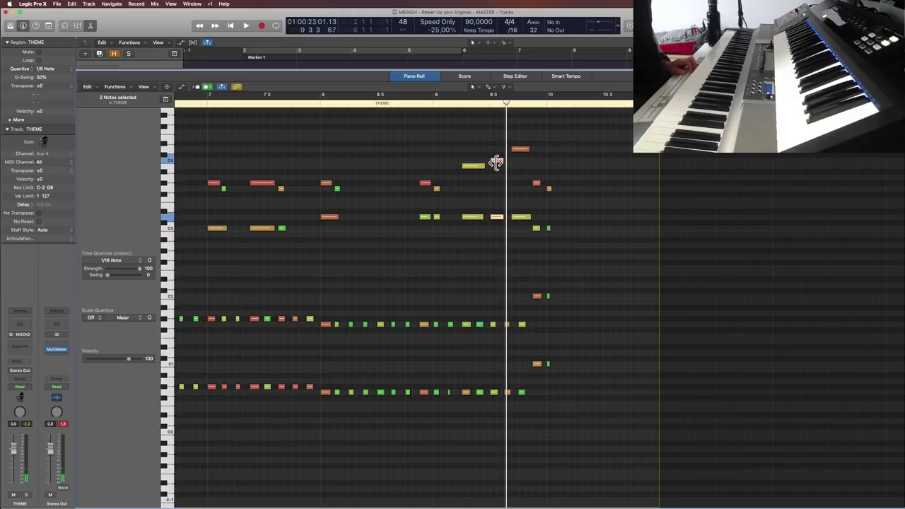
Move the last two stacked notes of bar 9's rising phrase to directly follow the preceding pair, playing the passage to check it
{"action": "left_click_drag", "start_coordinate": [522, 143], "coordinate": [513, 242]}
{"action": "left_click_drag", "start_coordinate": [522, 150], "coordinate": [528, 149]}
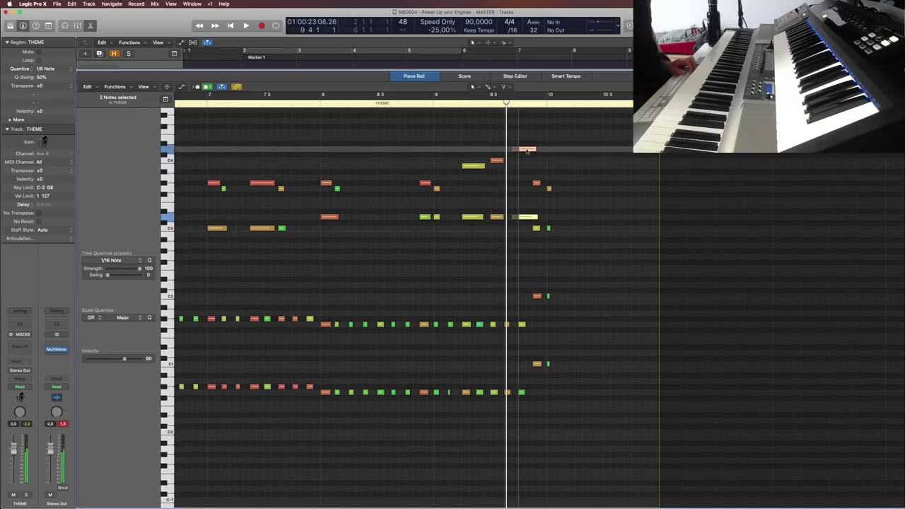
{"action": "left_click", "coordinate": [458, 106]}
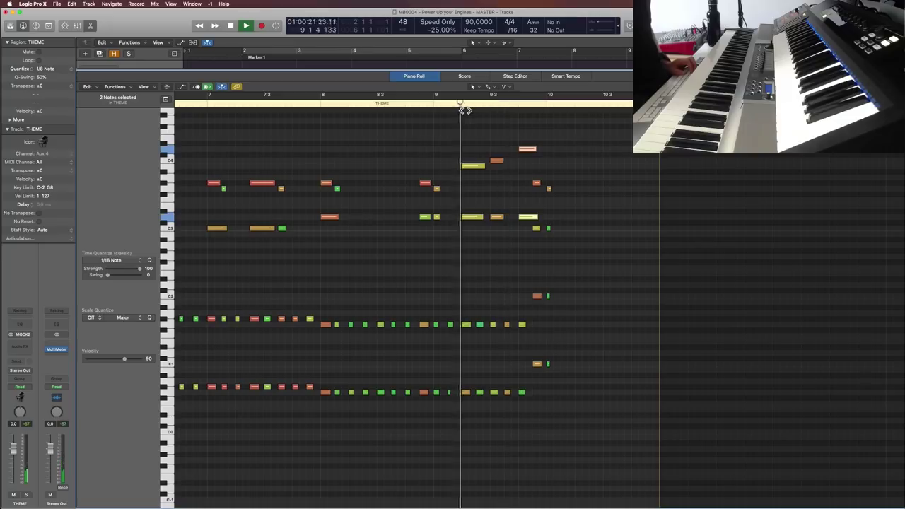
{"action": "left_click_drag", "start_coordinate": [526, 213], "coordinate": [526, 214]}
{"action": "left_click_drag", "start_coordinate": [523, 149], "coordinate": [510, 149]}
{"action": "left_click", "coordinate": [455, 106]}
{"action": "key", "text": "space"}
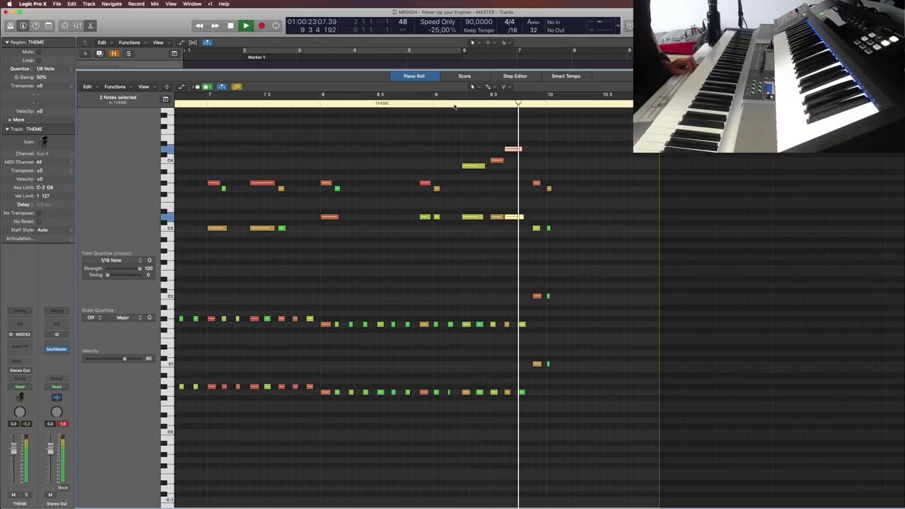
{"action": "key", "text": "space"}
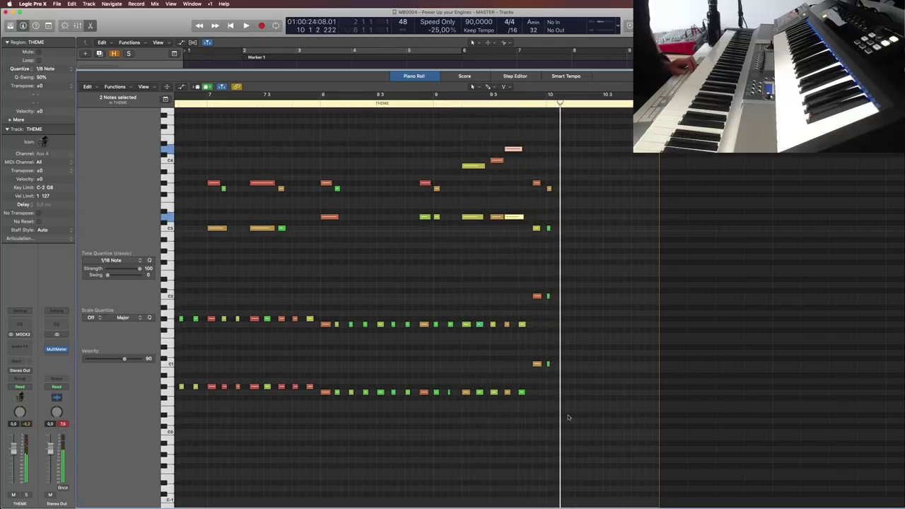
Delete the stacked notes after the rising phrase around bar 10, and copy the last low octave pair an eighth note later
{"action": "left_click_drag", "start_coordinate": [563, 420], "coordinate": [535, 172]}
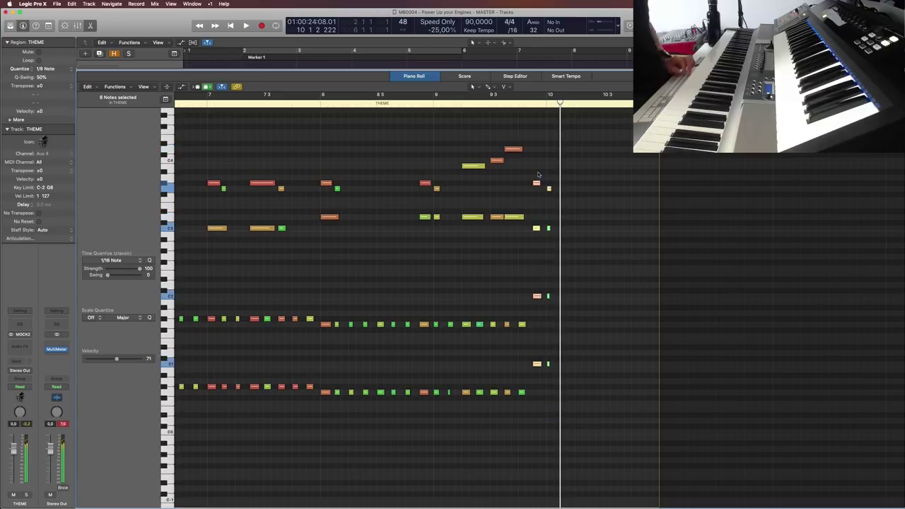
{"action": "key", "text": "Delete"}
{"action": "left_click_drag", "start_coordinate": [534, 277], "coordinate": [517, 438]}
{"action": "mouse_move", "coordinate": [522, 326]}
{"action": "left_mouse_down", "text": "alt"}
{"action": "mouse_move", "coordinate": [550, 326]}
{"action": "mouse_move", "coordinate": [536, 326]}
{"action": "left_mouse_up", "text": "alt"}
Lengthen the rising phrase's last two stacked notes until they end with the copied bass notes, and play from late bar 8
{"action": "left_click_drag", "start_coordinate": [531, 141], "coordinate": [536, 219]}
{"action": "left_click", "coordinate": [407, 115]}
{"action": "left_click", "coordinate": [414, 106]}
{"action": "key", "text": "space"}
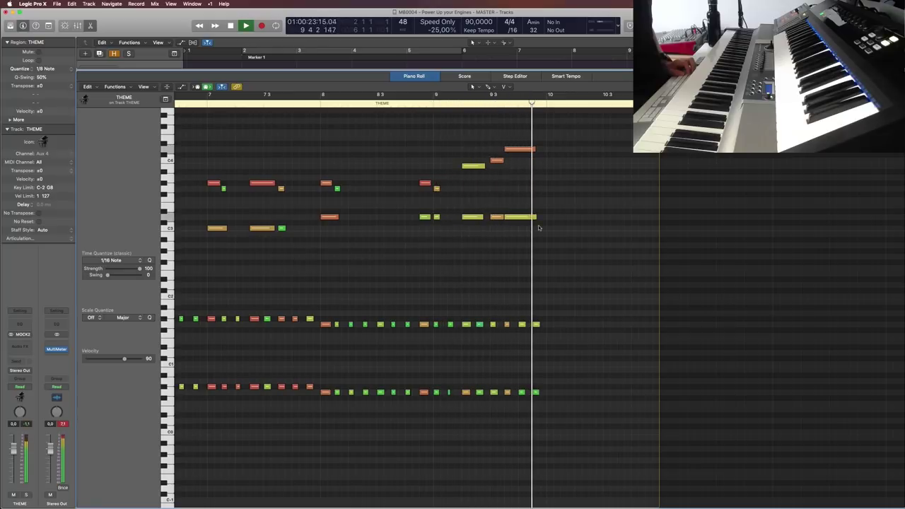
{"action": "key", "text": "space"}
Shorten the rising phrase's last two stacked notes and place a shortened copy of them directly behind the originals
{"action": "mouse_move", "coordinate": [533, 138]}
{"action": "left_mouse_down"}
{"action": "mouse_move", "coordinate": [531, 225]}
{"action": "mouse_move", "coordinate": [517, 145]}
{"action": "mouse_move", "coordinate": [535, 154]}
{"action": "left_mouse_up"}
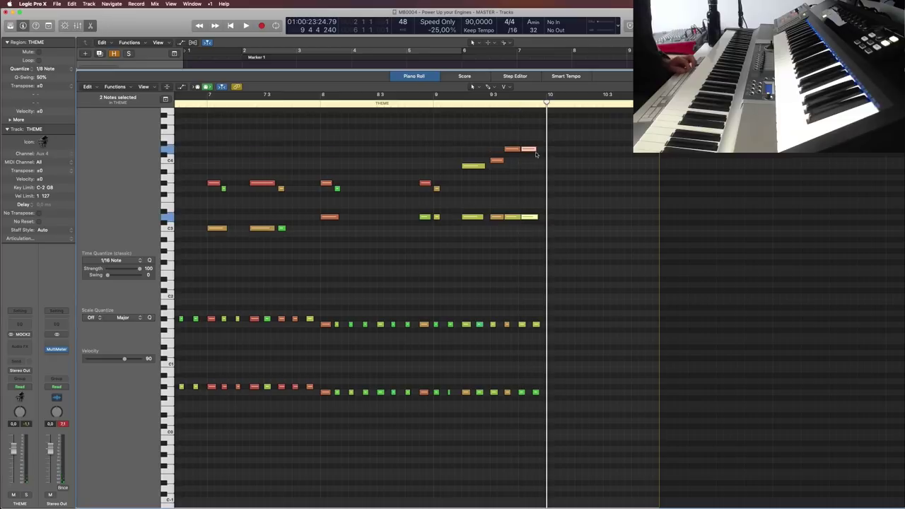
{"action": "left_click", "coordinate": [537, 223]}
{"action": "left_click_drag", "start_coordinate": [530, 217], "coordinate": [528, 225]}
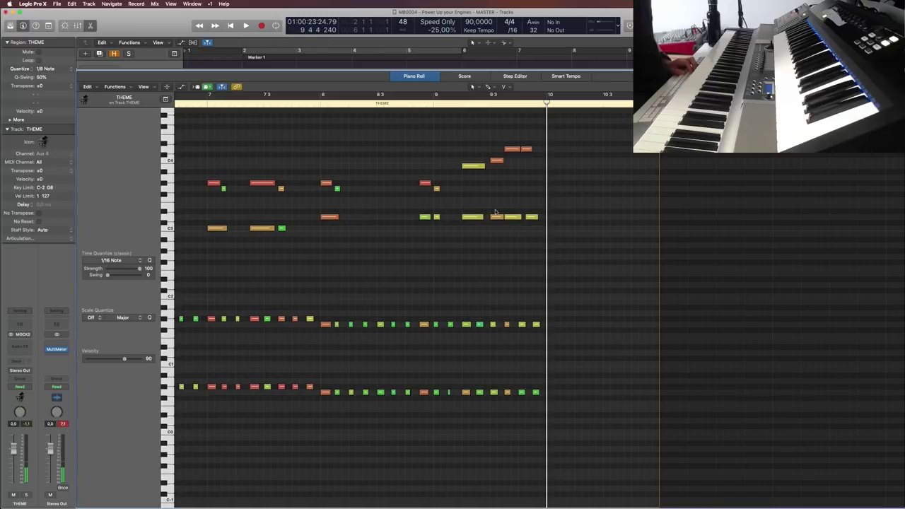
Shorten the original pair, raise the copied top note a semitone, and align and extend both copied notes toward the end of bar 9
{"action": "left_click", "coordinate": [513, 218]}
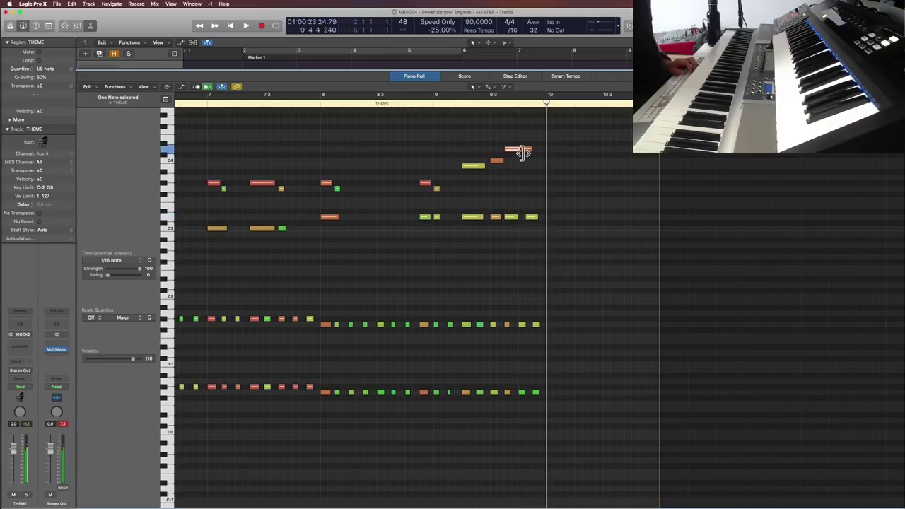
{"action": "left_click_drag", "start_coordinate": [515, 150], "coordinate": [517, 150]}
{"action": "left_click_drag", "start_coordinate": [521, 152], "coordinate": [523, 146]}
{"action": "left_click_drag", "start_coordinate": [528, 218], "coordinate": [522, 218]}
{"action": "left_click", "coordinate": [528, 147]}
{"action": "left_click_drag", "start_coordinate": [532, 150], "coordinate": [541, 148]}
{"action": "left_click", "coordinate": [455, 159]}
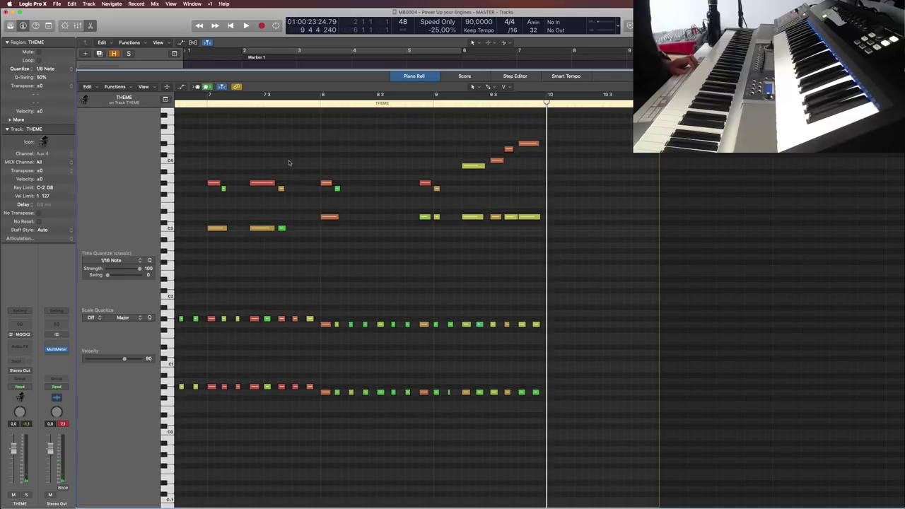
Move the whole rising phrase in bar 9 an eighth note later, shorten its last pair to end before bar 10, and play it
{"action": "left_click_drag", "start_coordinate": [569, 114], "coordinate": [488, 252]}
{"action": "left_click_drag", "start_coordinate": [607, 135], "coordinate": [464, 244]}
{"action": "left_click_drag", "start_coordinate": [476, 170], "coordinate": [490, 170]}
{"action": "left_click_drag", "start_coordinate": [556, 248], "coordinate": [544, 148]}
{"action": "left_click", "coordinate": [571, 183]}
{"action": "key", "text": "space"}
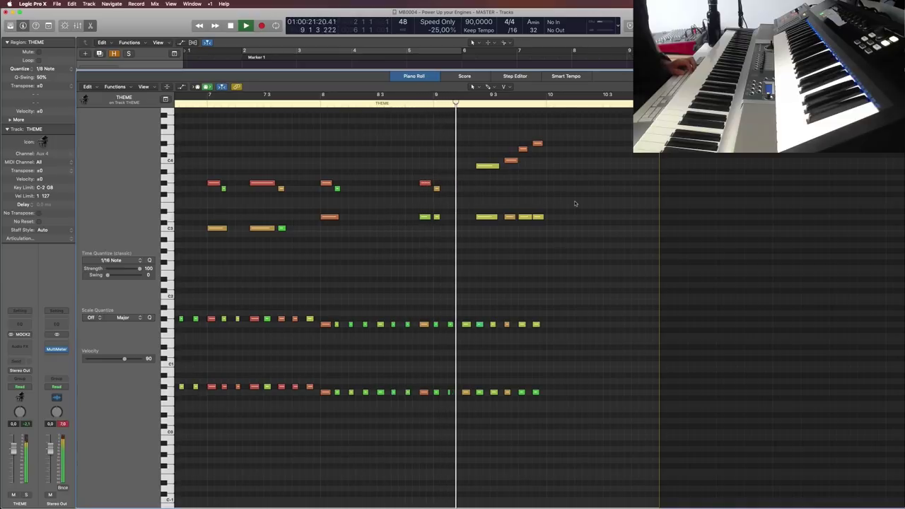
{"action": "key", "text": "space"}
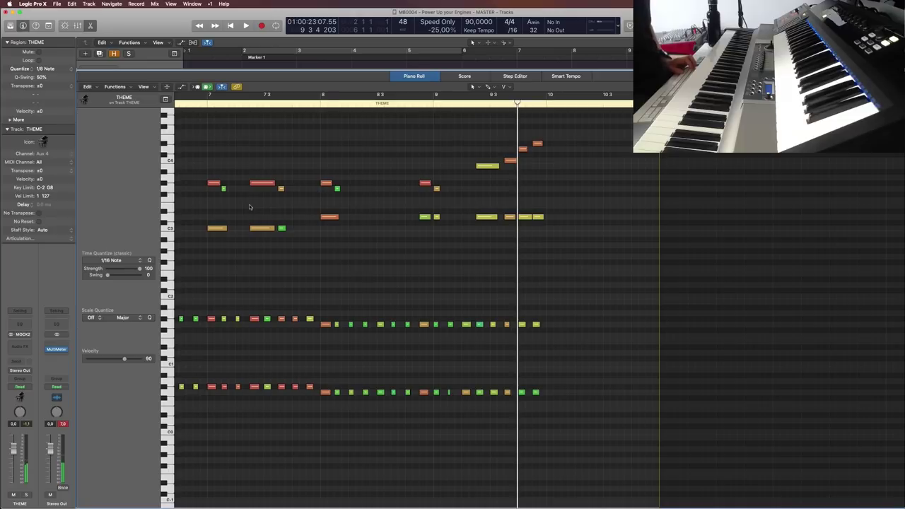
Move the four melody notes around the end of bar 8 an eighth note later to start on bar 9, and play from bar 8
{"action": "scroll", "coordinate": [249, 205], "scroll_direction": "left", "scroll_amount": 6}
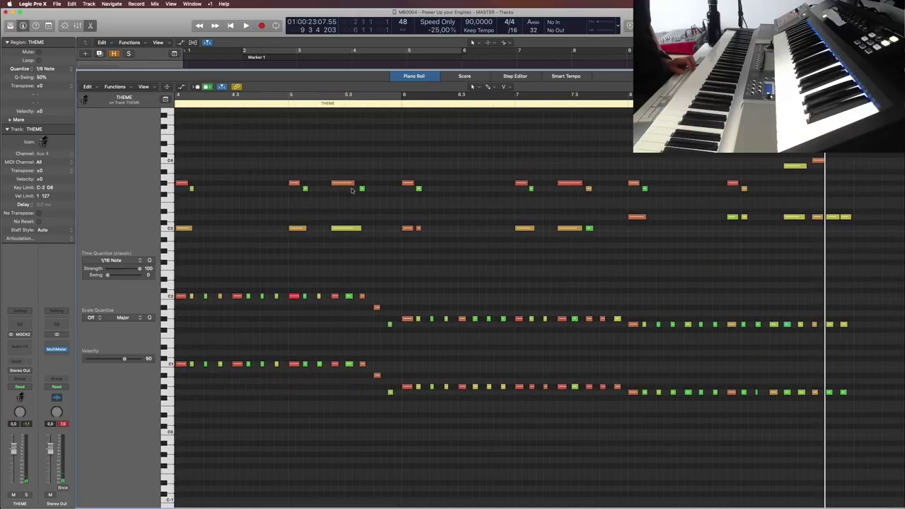
{"action": "scroll", "coordinate": [352, 189], "scroll_direction": "right", "scroll_amount": 1}
{"action": "scroll", "coordinate": [554, 191], "scroll_direction": "right", "scroll_amount": 5}
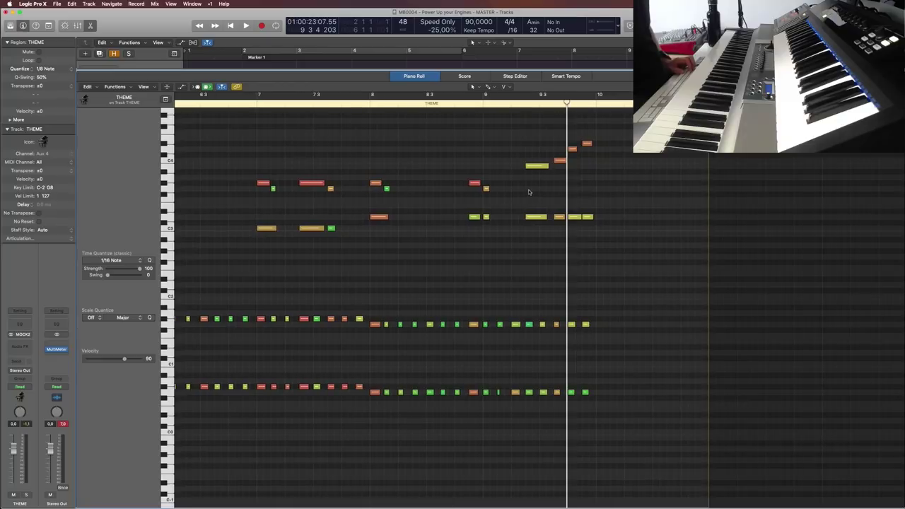
{"action": "scroll", "coordinate": [529, 192], "scroll_direction": "left", "scroll_amount": 2}
{"action": "left_click_drag", "start_coordinate": [550, 152], "coordinate": [596, 221]}
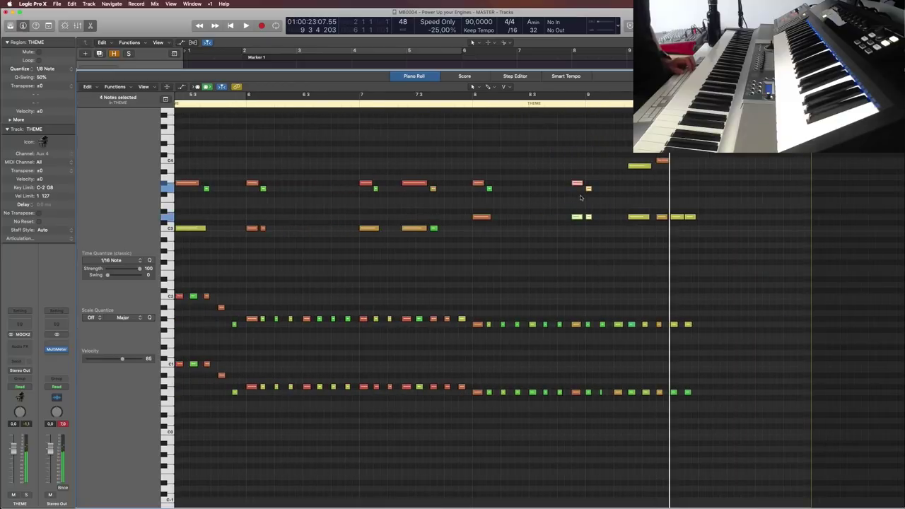
{"action": "left_click_drag", "start_coordinate": [578, 184], "coordinate": [593, 184]}
{"action": "left_click", "coordinate": [557, 120]}
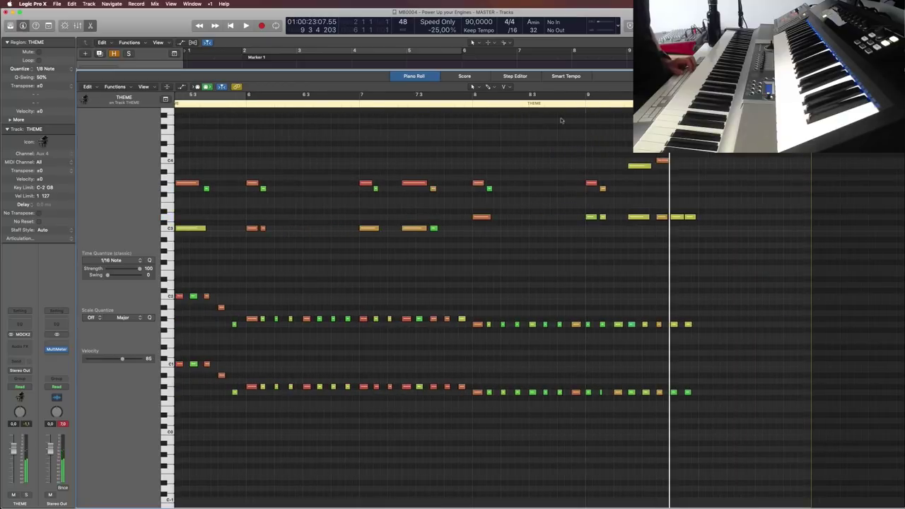
{"action": "left_click", "coordinate": [476, 106]}
{"action": "key", "text": "space"}
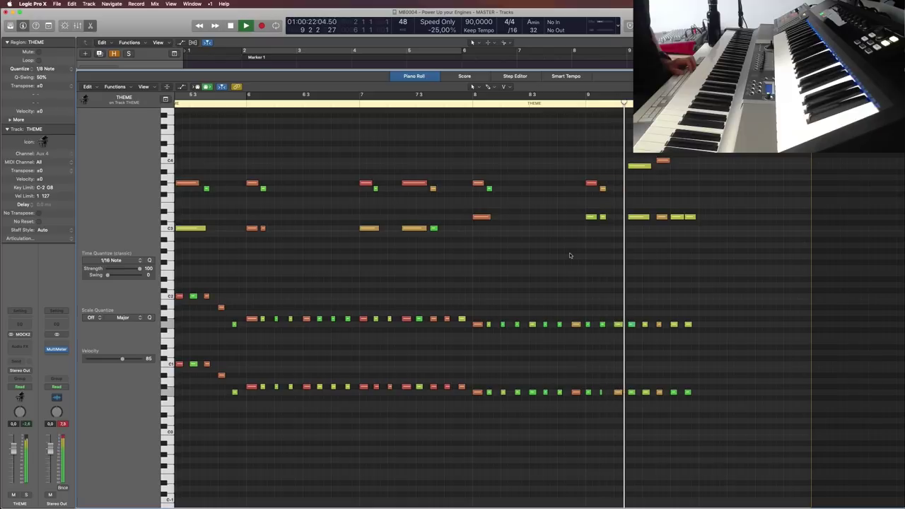
{"action": "key", "text": "space"}
Raise the velocity of bar 9's first lower note to 101 and the long pair to 123, and lower the three highest notes' velocity
{"action": "scroll", "coordinate": [616, 244], "scroll_direction": "right", "scroll_amount": 10}
{"action": "left_click", "coordinate": [322, 216]}
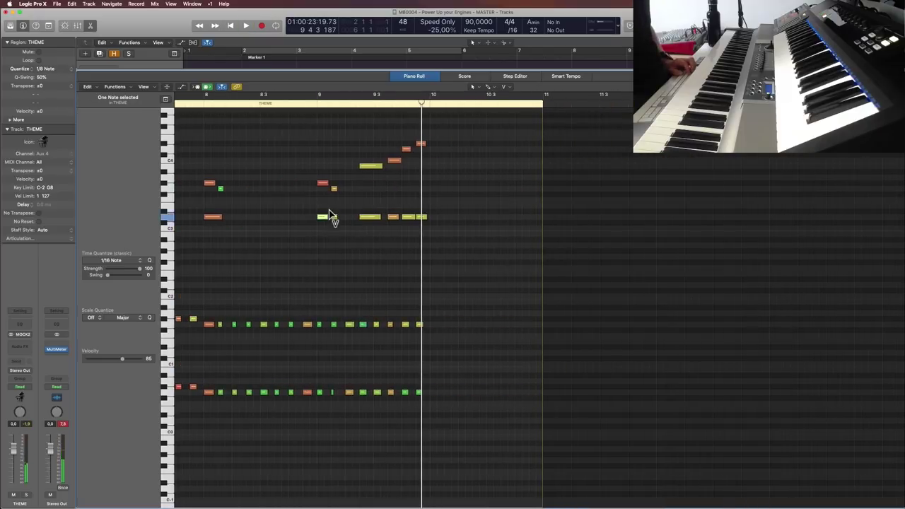
{"action": "scroll", "coordinate": [360, 178], "scroll_direction": "left", "scroll_amount": 8}
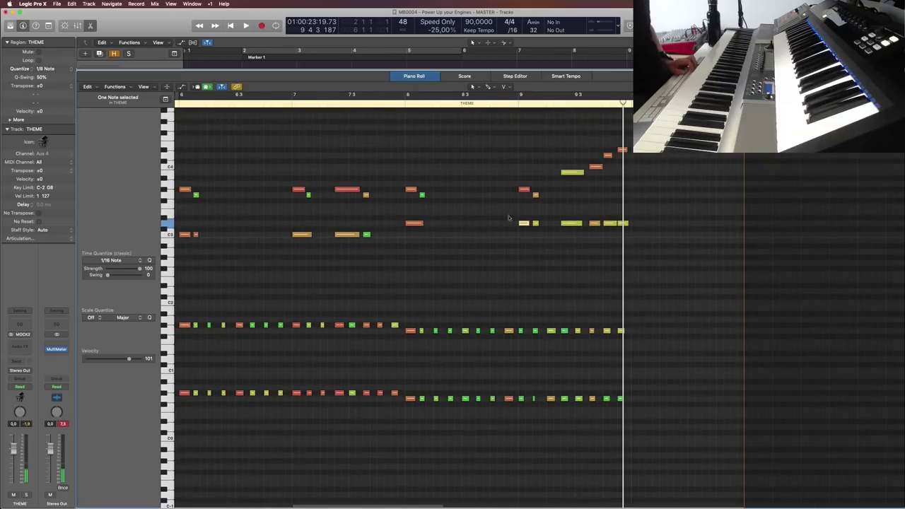
{"action": "left_click", "coordinate": [576, 224], "text": "shift"}
{"action": "left_click_drag", "start_coordinate": [623, 145], "coordinate": [602, 164]}
{"action": "left_click", "coordinate": [603, 184]}
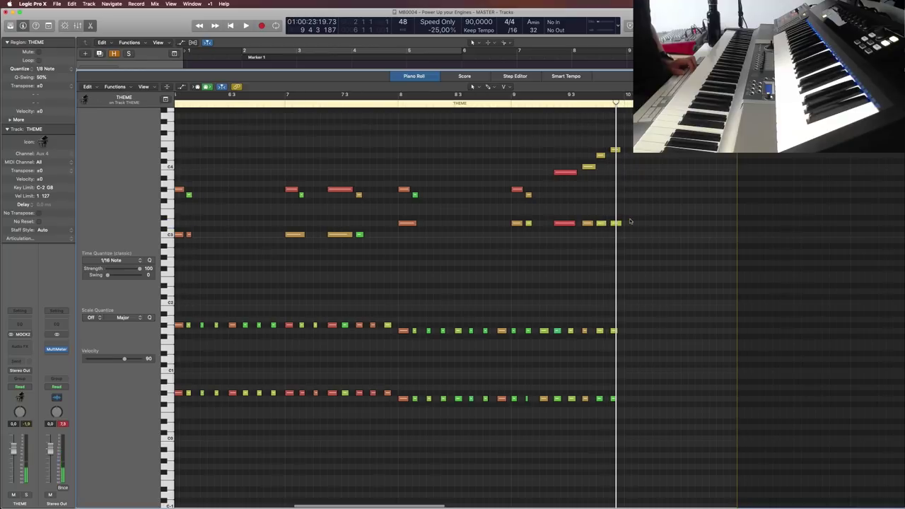
Play the THEME region from bar 8 through the rising phrase to check the note velocities
{"action": "scroll", "coordinate": [590, 139], "scroll_direction": "left", "scroll_amount": 5}
{"action": "left_click", "coordinate": [557, 108]}
{"action": "key", "text": "space"}
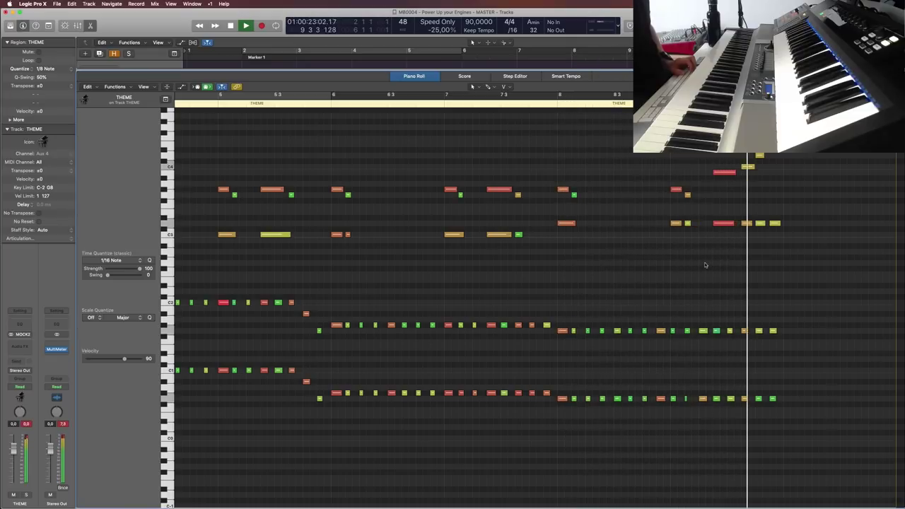
{"action": "key", "text": "space"}
Lower the velocity of the long stacked pair in bar 9 and raise the bar's first lower note to velocity 118
{"action": "left_click_drag", "start_coordinate": [721, 191], "coordinate": [731, 217]}
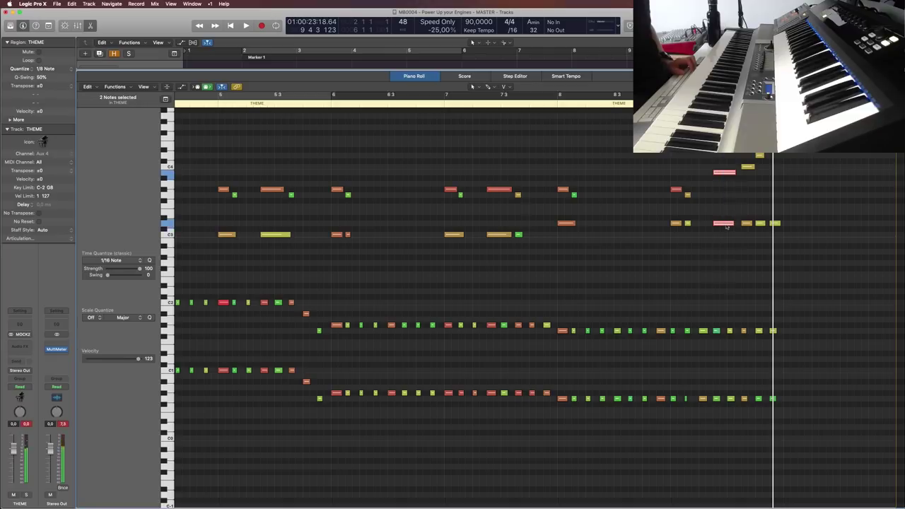
{"action": "left_click", "coordinate": [675, 242]}
{"action": "left_click", "coordinate": [677, 225]}
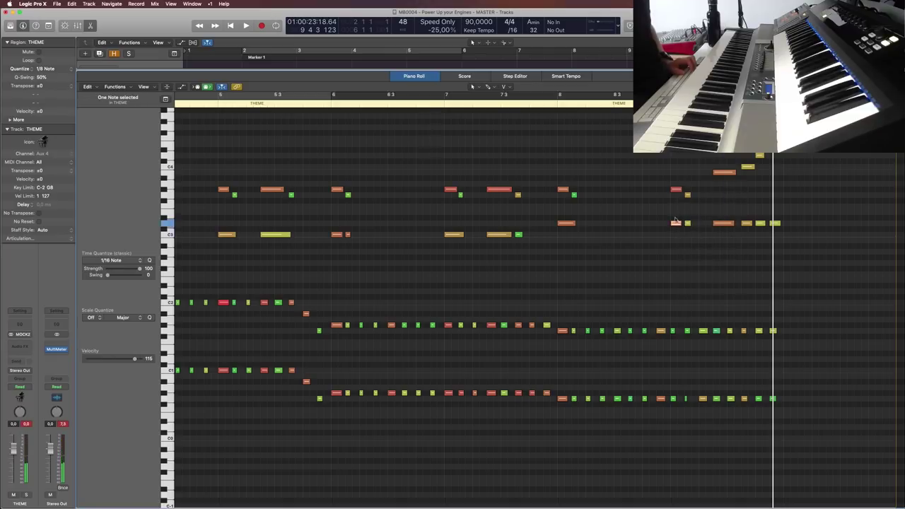
{"action": "scroll", "coordinate": [682, 245], "scroll_direction": "left", "scroll_amount": 10}
{"action": "scroll", "coordinate": [682, 245], "scroll_direction": "right", "scroll_amount": 5}
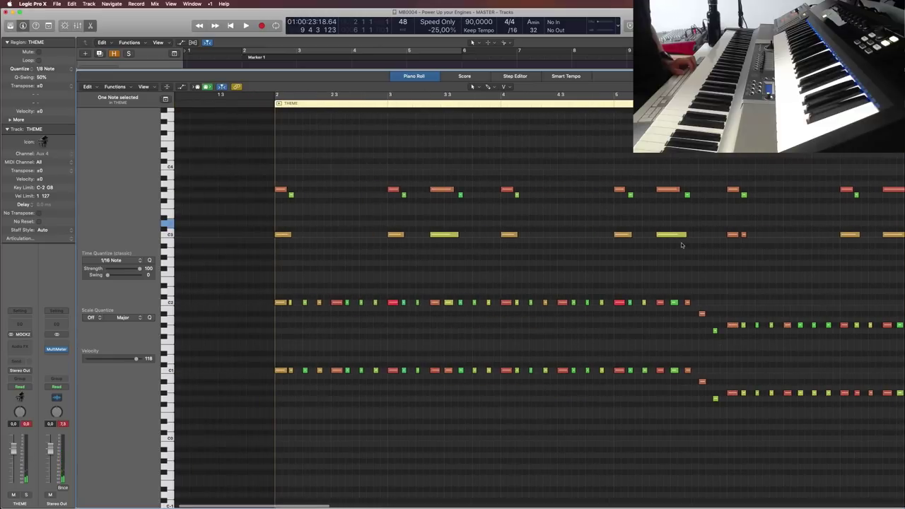
{"action": "scroll", "coordinate": [683, 245], "scroll_direction": "right", "scroll_amount": 5}
{"action": "left_click", "coordinate": [676, 278]}
Try quantizing all notes of the THEME region to 1/16 notes, and undo the quantization
{"action": "key", "text": "super+q"}
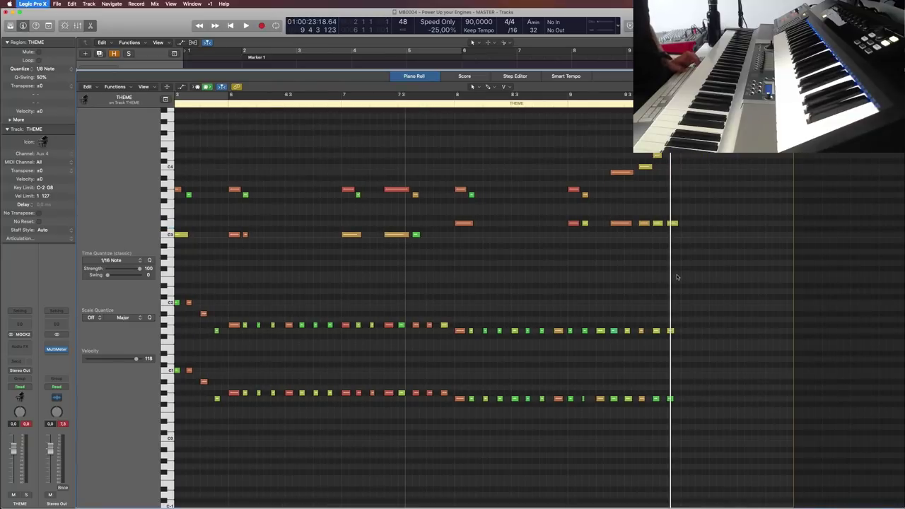
{"action": "left_click", "coordinate": [479, 163]}
{"action": "key", "text": "super+a"}
{"action": "key", "text": "q"}
{"action": "key", "text": "super+z"}
{"action": "left_click", "coordinate": [512, 266]}
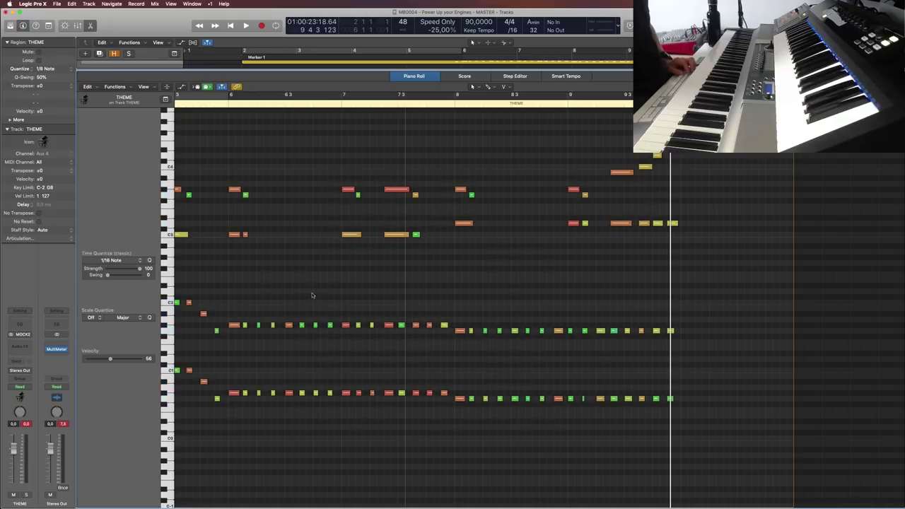
Play the THEME region from its start at bar 2 to the end of bar 9, and close the piano roll
{"action": "key", "text": "Return"}
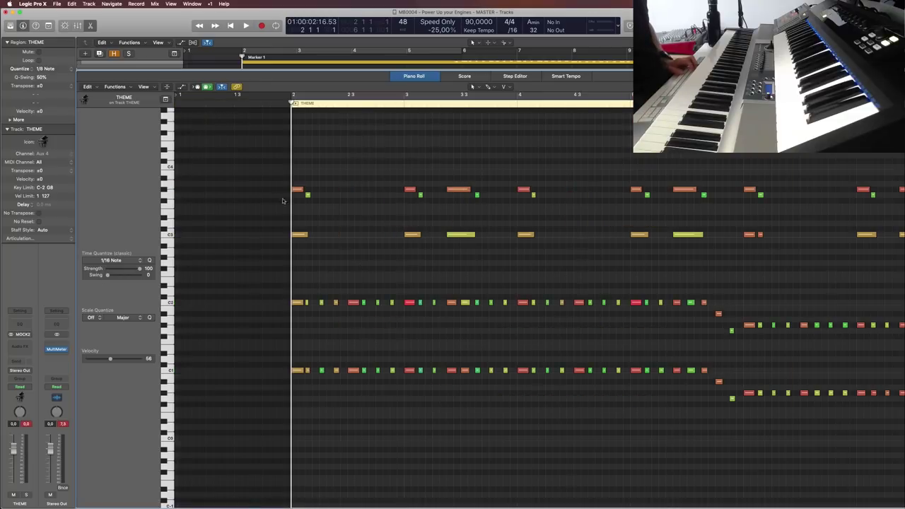
{"action": "key", "text": "space"}
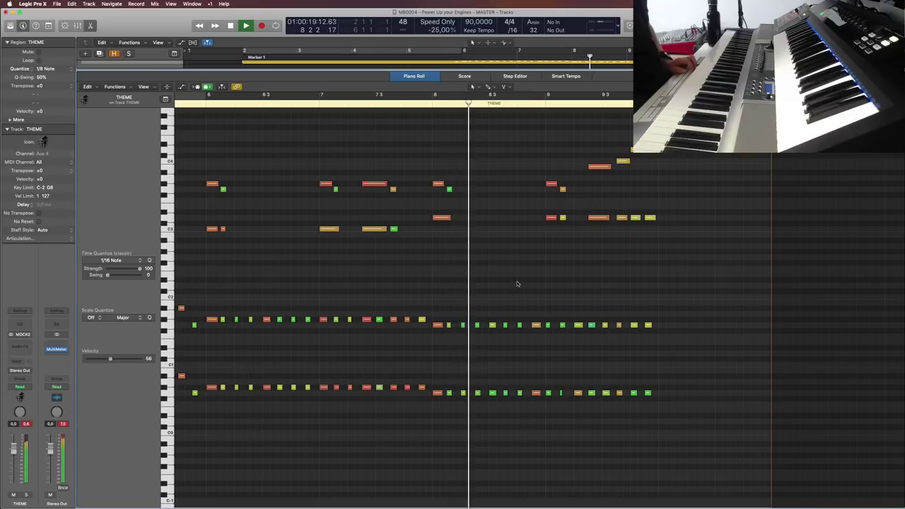
{"action": "scroll", "coordinate": [517, 283], "scroll_direction": "down", "scroll_amount": 1}
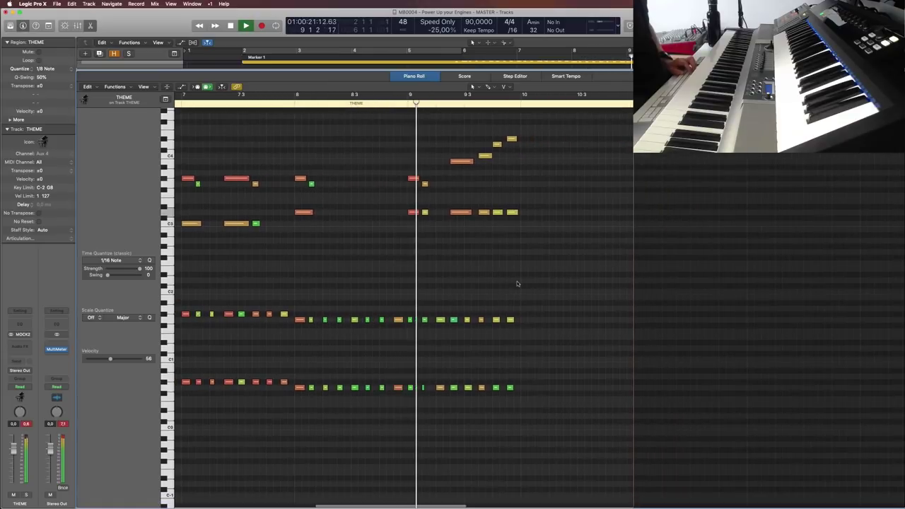
{"action": "key", "text": "space"}
{"action": "key", "text": "e"}
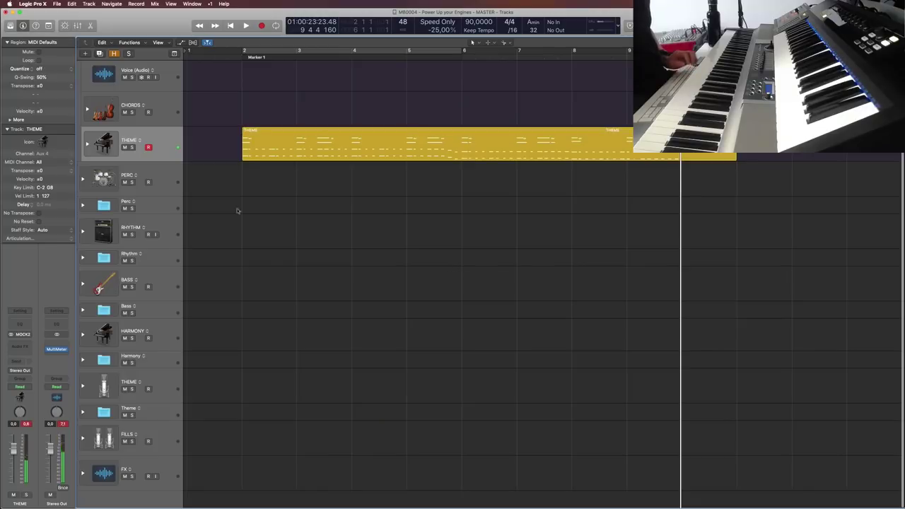
Trim the THEME region so that it ends at the playhead at the end of bar 9
{"action": "left_click", "coordinate": [526, 136]}
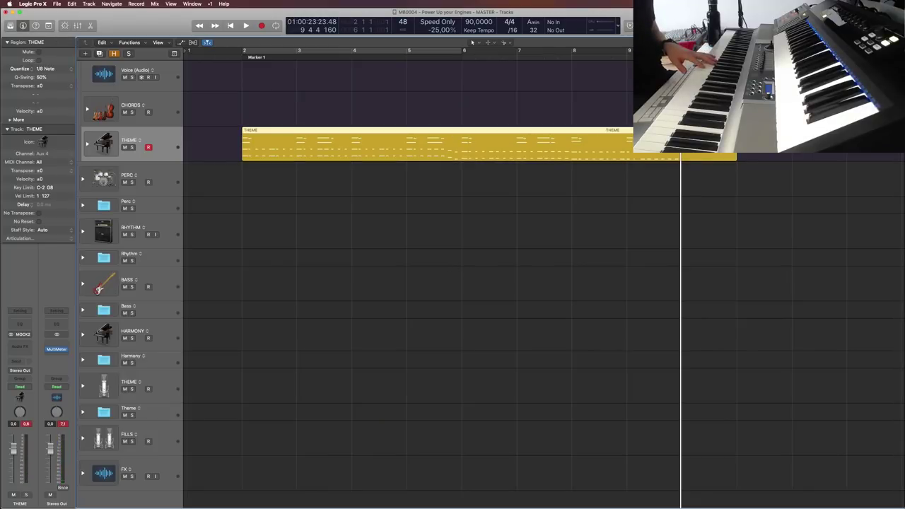
{"action": "key", "text": "super+z"}
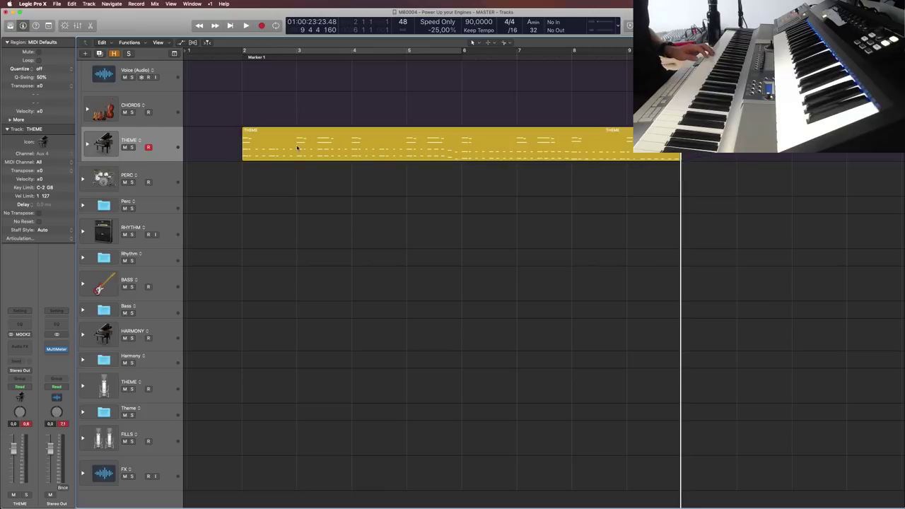
{"action": "left_click", "coordinate": [586, 142]}
{"action": "left_click", "coordinate": [422, 246]}
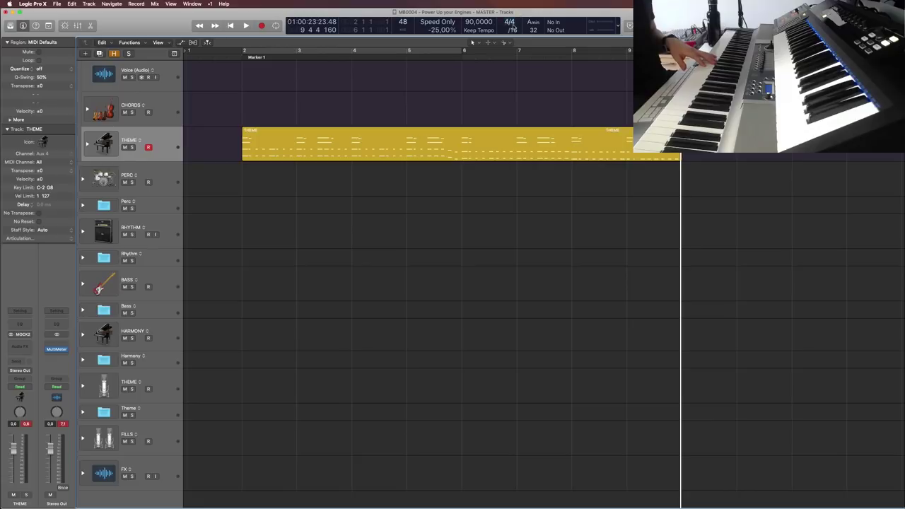
Create an empty MIDI region on the CHORDS track at bar 2 and extend it to the end of the THEME region
{"action": "left_click", "coordinate": [180, 111]}
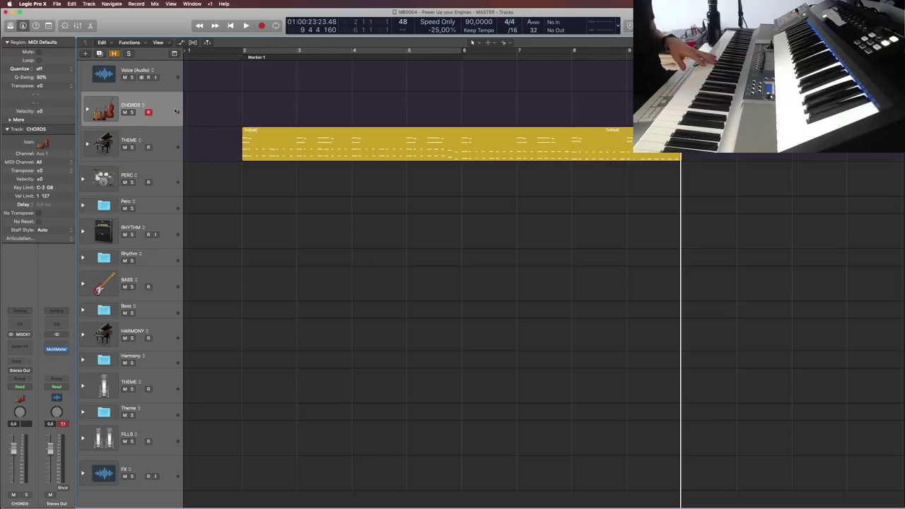
{"action": "left_click", "coordinate": [243, 62]}
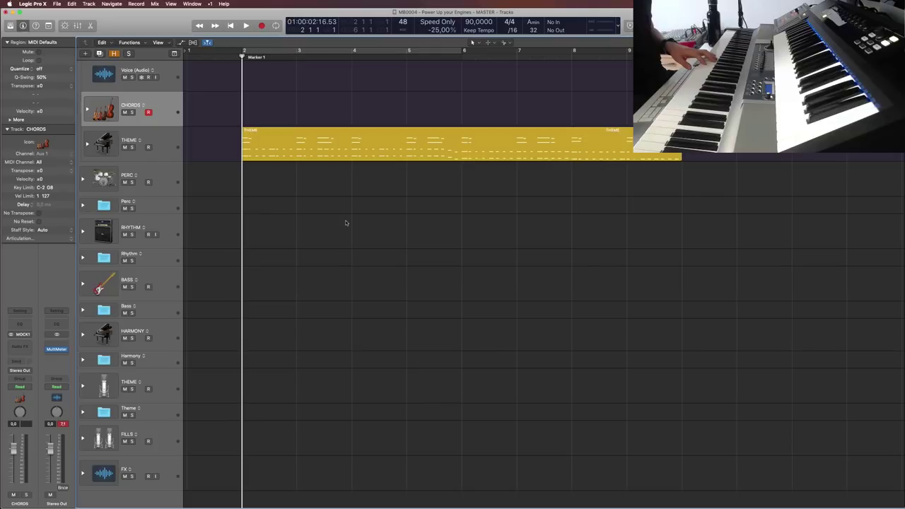
{"action": "left_click", "coordinate": [298, 138]}
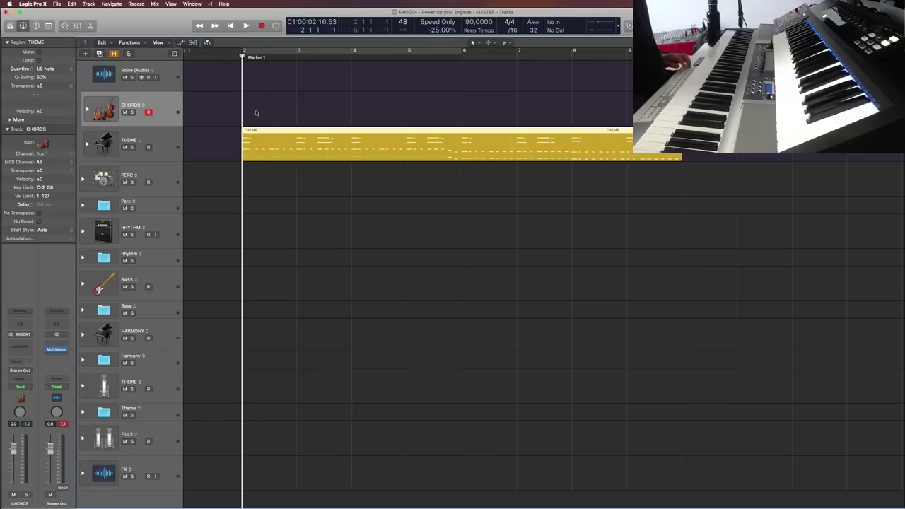
{"action": "right_click", "coordinate": [255, 105]}
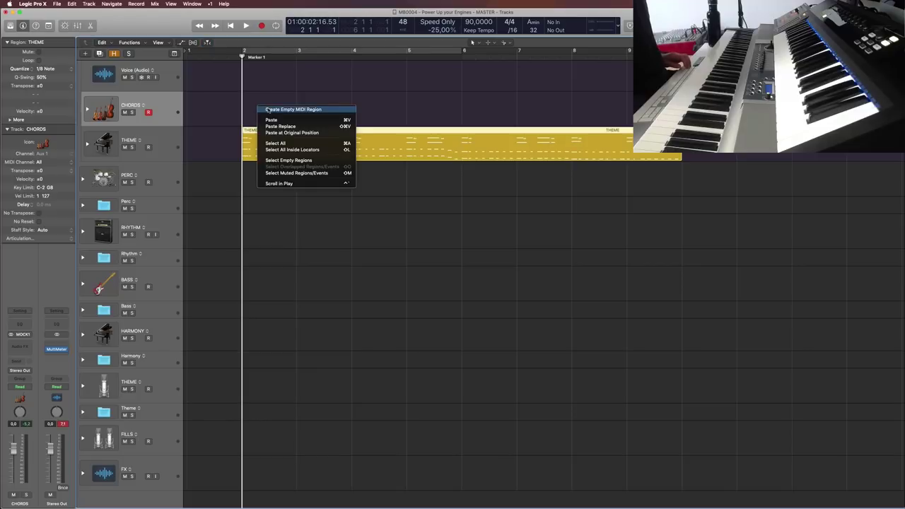
{"action": "left_click", "coordinate": [280, 110]}
{"action": "left_click_drag", "start_coordinate": [296, 121], "coordinate": [675, 122]}
{"action": "left_click", "coordinate": [415, 275]}
{"action": "left_click", "coordinate": [297, 119]}
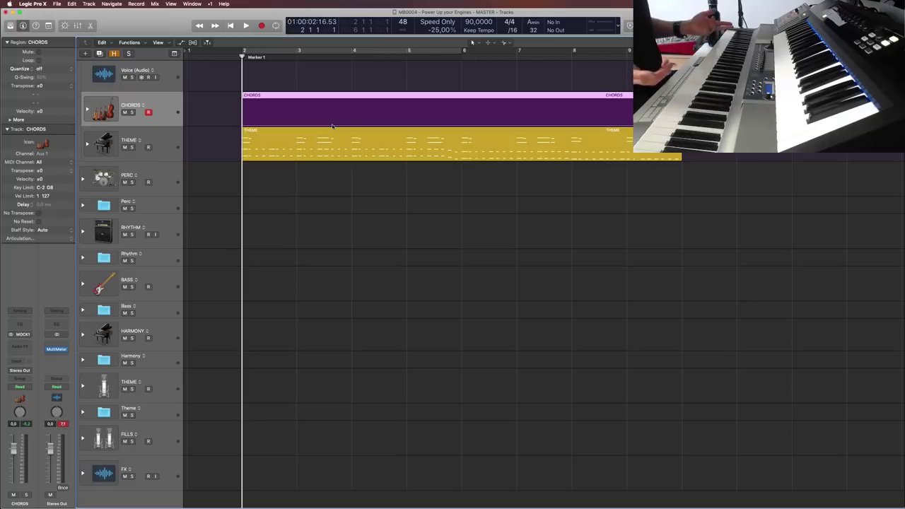
Select the CHORDS region, open the Step Input Keyboard and move its window clear of the track area
{"action": "left_click", "coordinate": [338, 162]}
{"action": "left_click", "coordinate": [304, 106]}
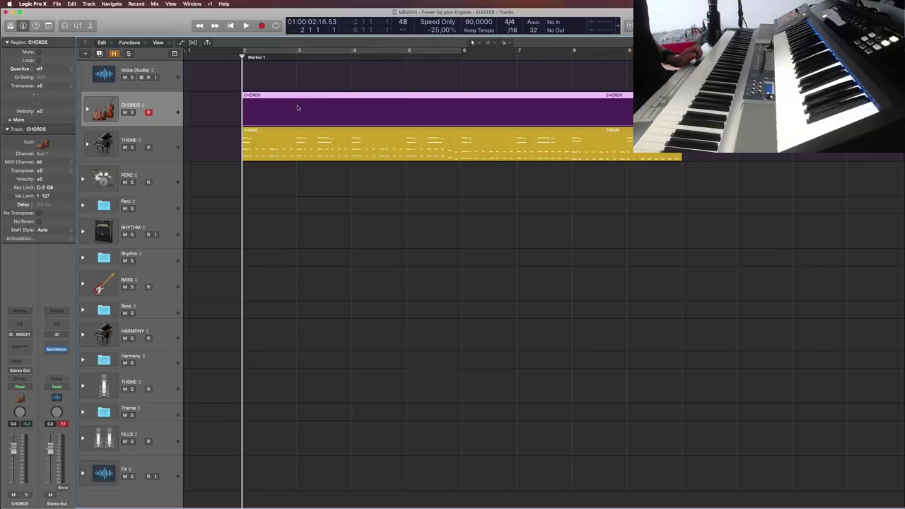
{"action": "left_click", "coordinate": [419, 208]}
{"action": "left_click", "coordinate": [371, 123]}
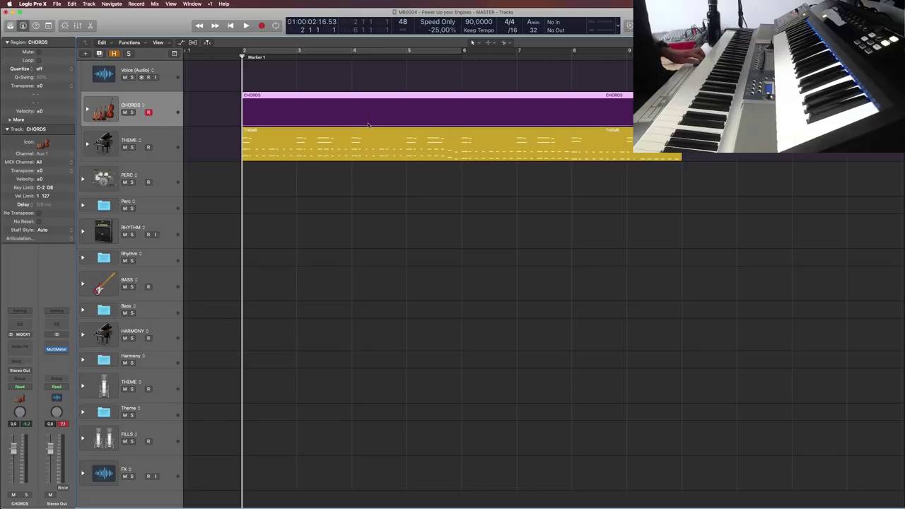
{"action": "key", "text": "alt+super+k"}
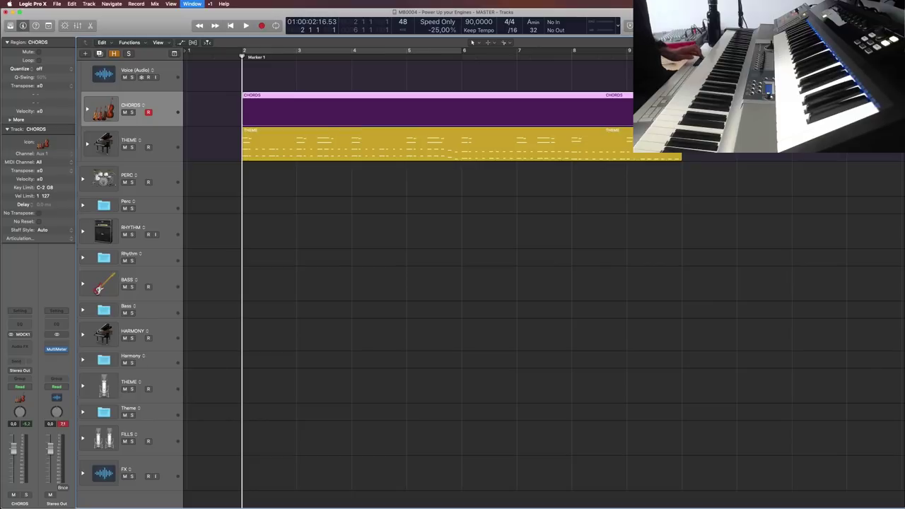
{"action": "mouse_move", "coordinate": [519, 71]}
{"action": "left_mouse_down"}
{"action": "mouse_move", "coordinate": [375, 8]}
{"action": "mouse_move", "coordinate": [583, 10]}
{"action": "mouse_move", "coordinate": [616, 25]}
{"action": "mouse_move", "coordinate": [699, 35]}
{"action": "left_mouse_up"}
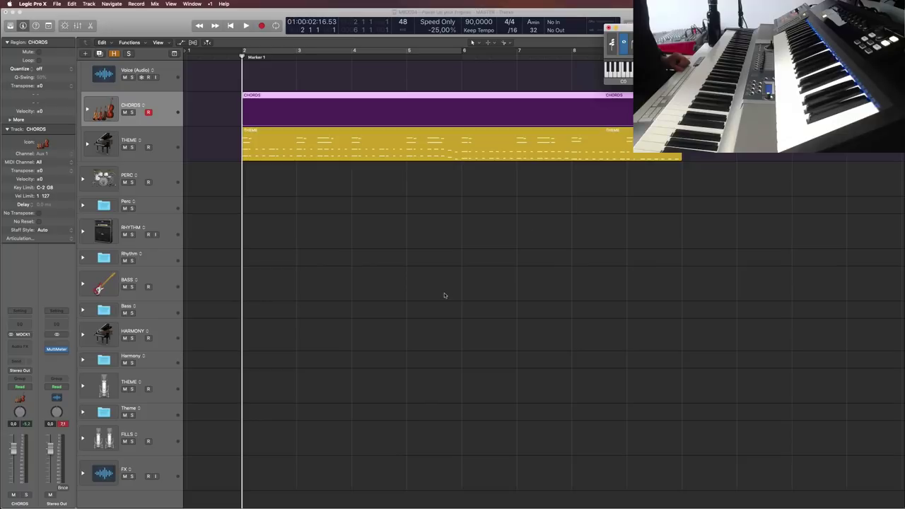
Play the THEME region briefly from bar 2 while trying a chord live on the CHORDS track
{"action": "left_click", "coordinate": [355, 191]}
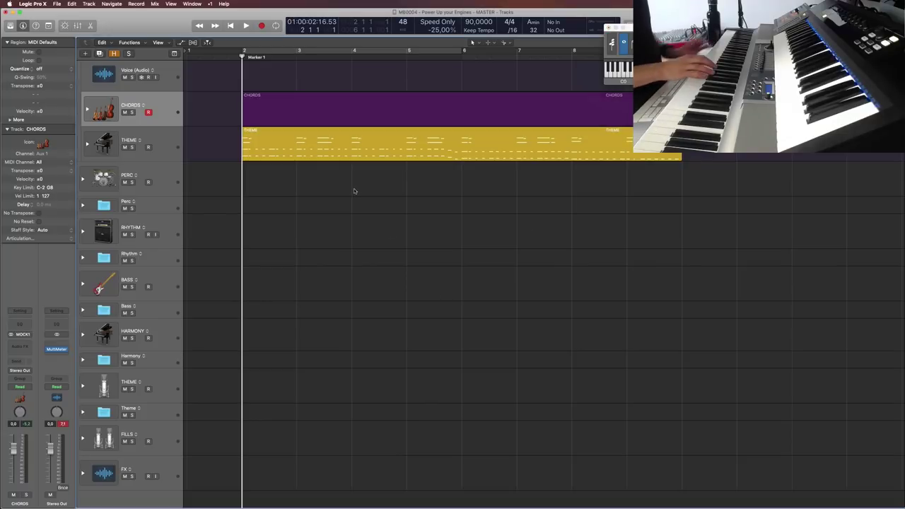
{"action": "key", "text": "space"}
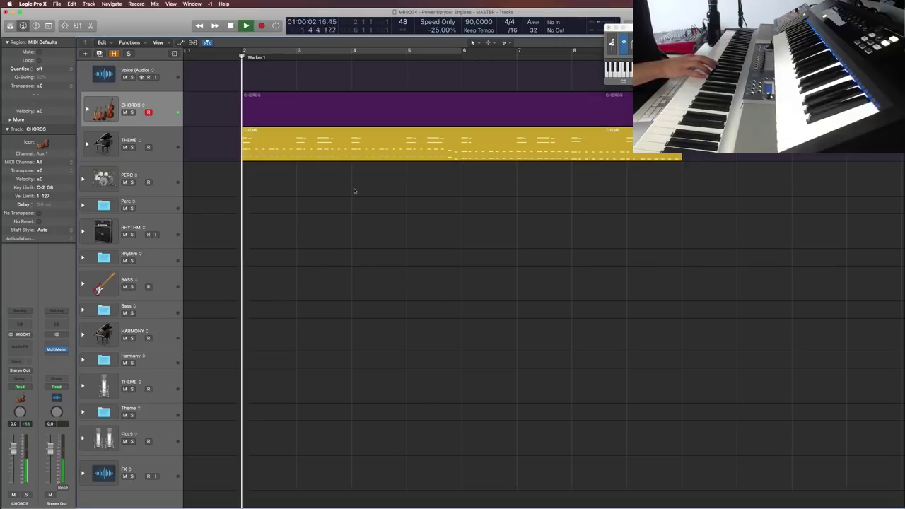
{"action": "key", "text": "space"}
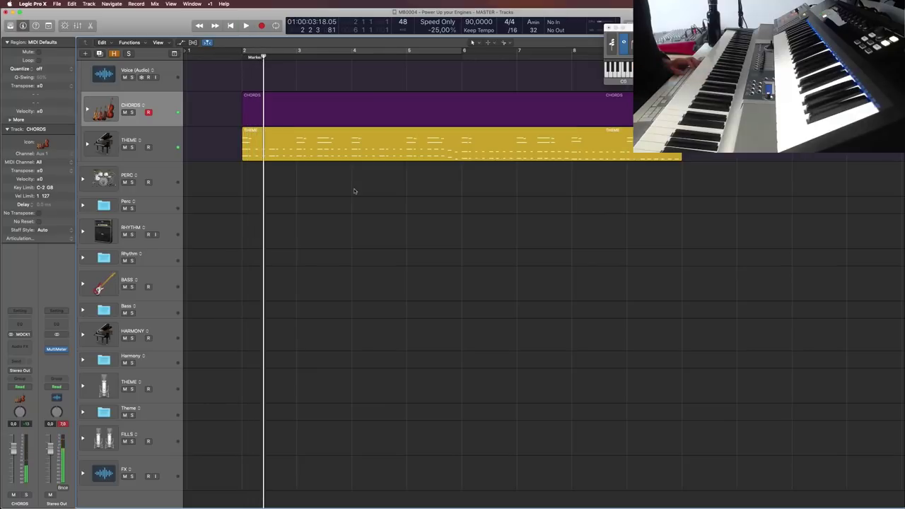
Select the THEME track, reset the peak level indicators, and return the playhead to bar 2
{"action": "left_click", "coordinate": [165, 143]}
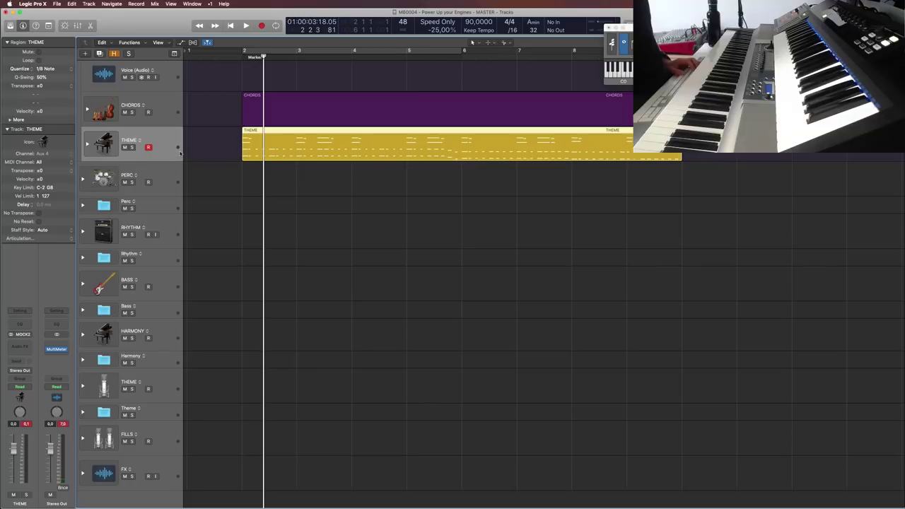
{"action": "left_click", "coordinate": [64, 423]}
{"action": "left_click", "coordinate": [374, 297]}
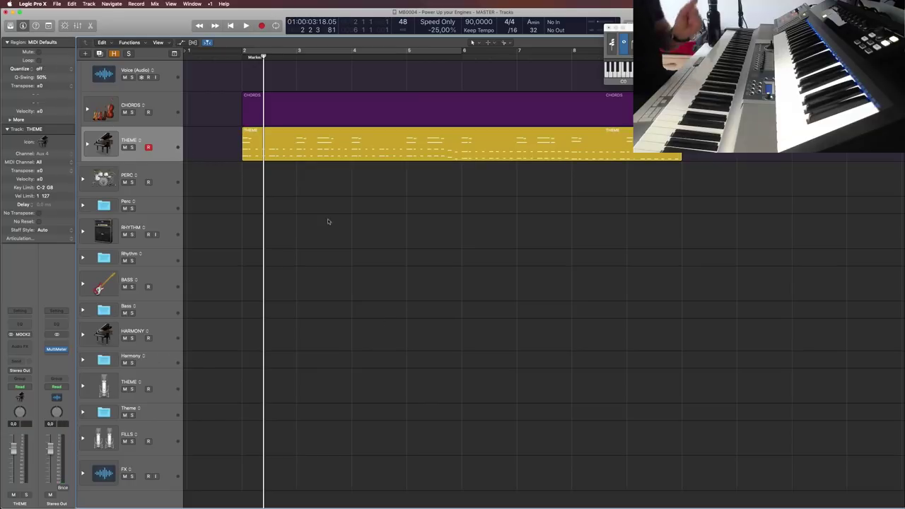
{"action": "left_click", "coordinate": [251, 64]}
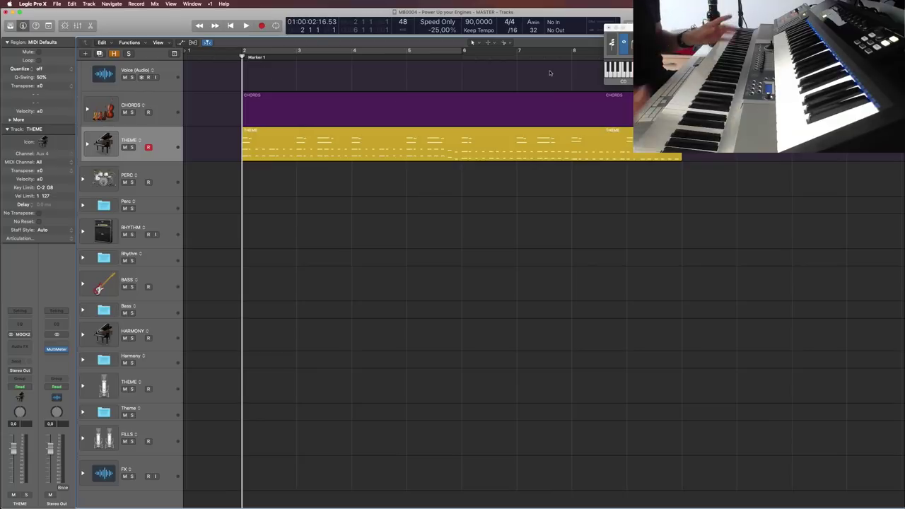
Play the first part of bar 2 with the CHORDS track selected, and select the THEME track
{"action": "left_click", "coordinate": [170, 111]}
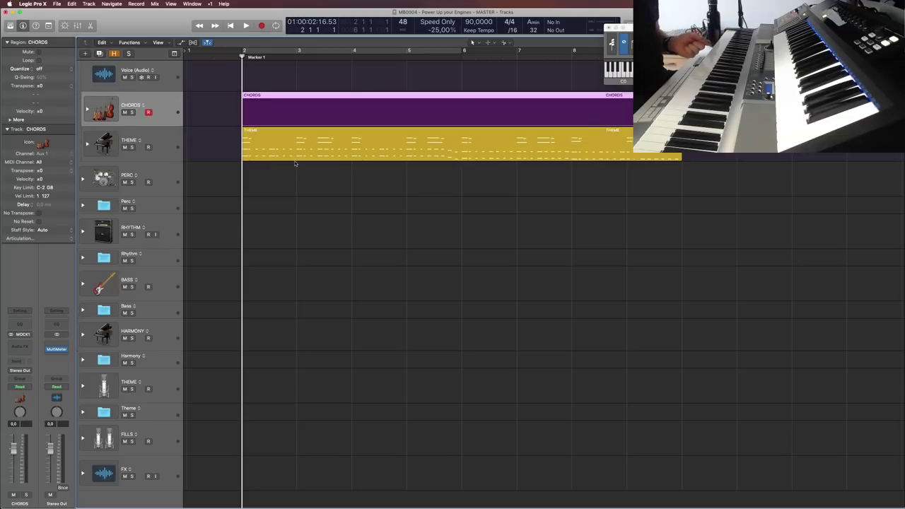
{"action": "key", "text": "space"}
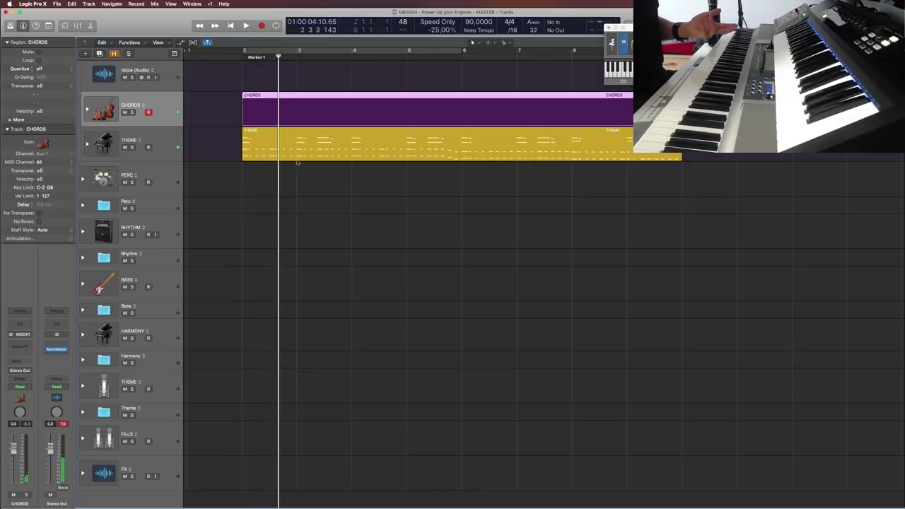
{"action": "left_click", "coordinate": [169, 148]}
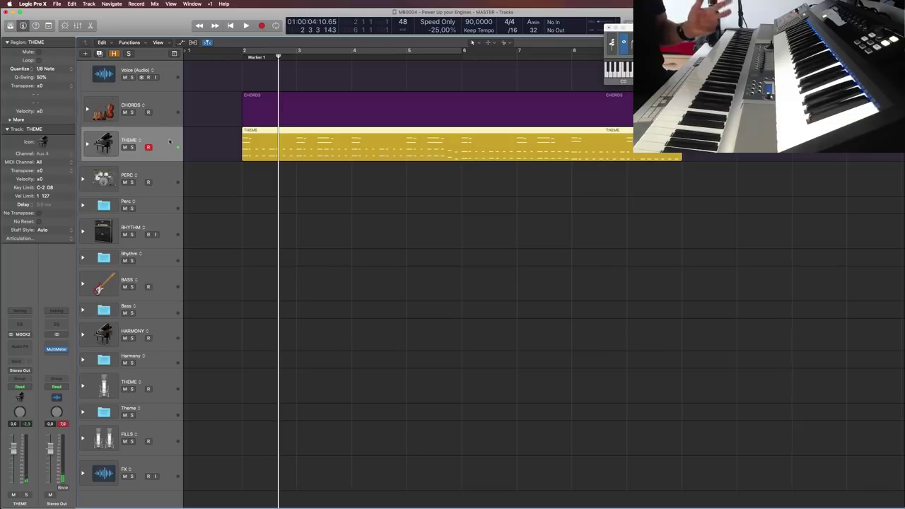
Select the CHORDS track and solo it temporarily, restoring normal playback of all tracks
{"action": "left_click", "coordinate": [171, 107]}
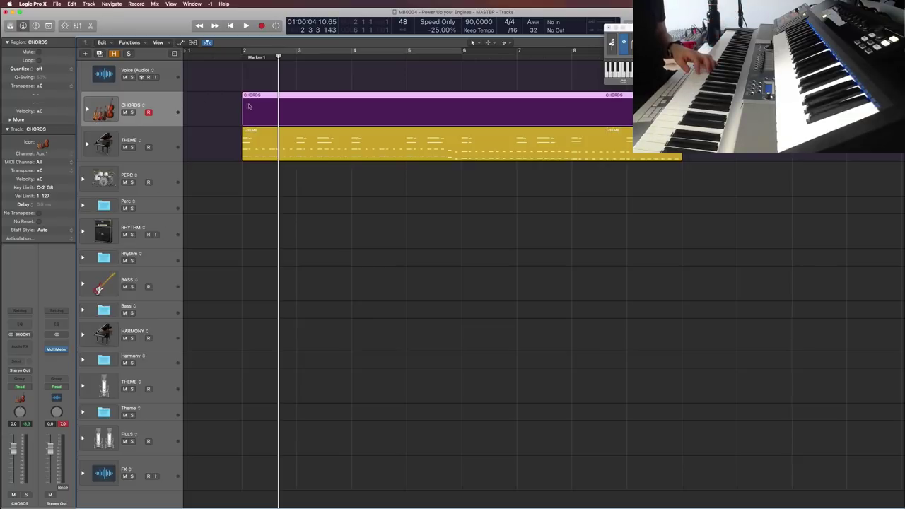
{"action": "left_click", "coordinate": [131, 112]}
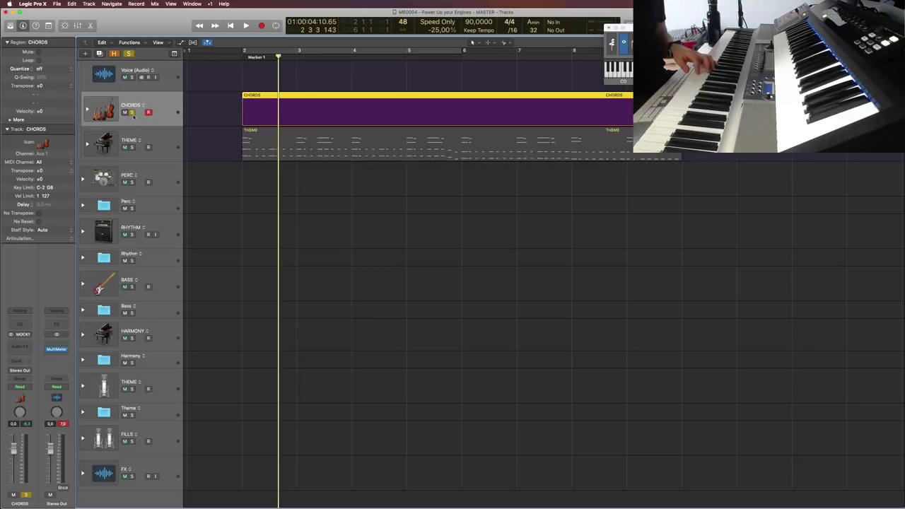
{"action": "left_click", "coordinate": [132, 113]}
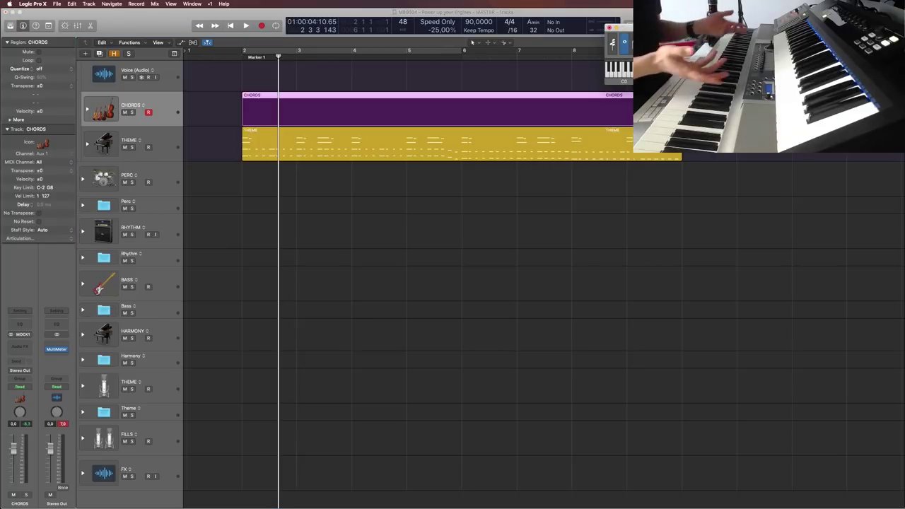
{"action": "left_click", "coordinate": [366, 182]}
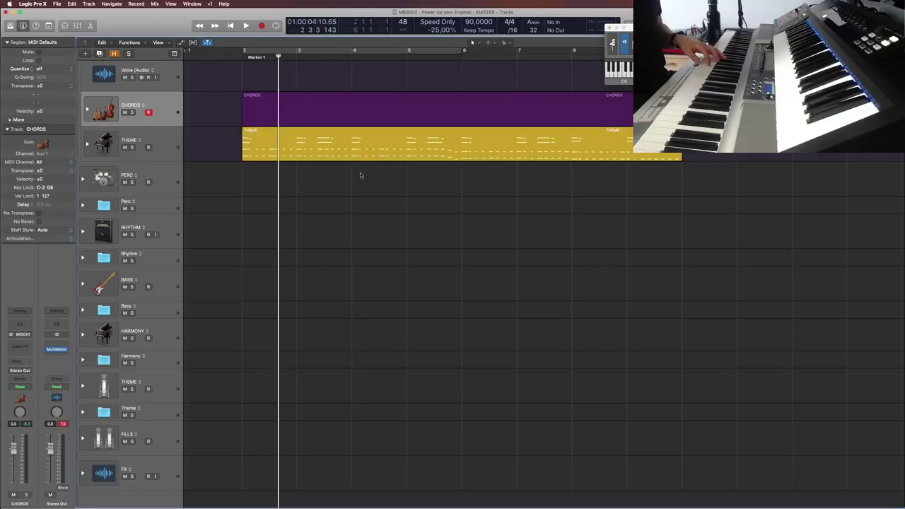
Bring up the Step Input Keyboard again and enter a whole-note chord at bar 2 of the CHORDS region
{"action": "left_click", "coordinate": [249, 58]}
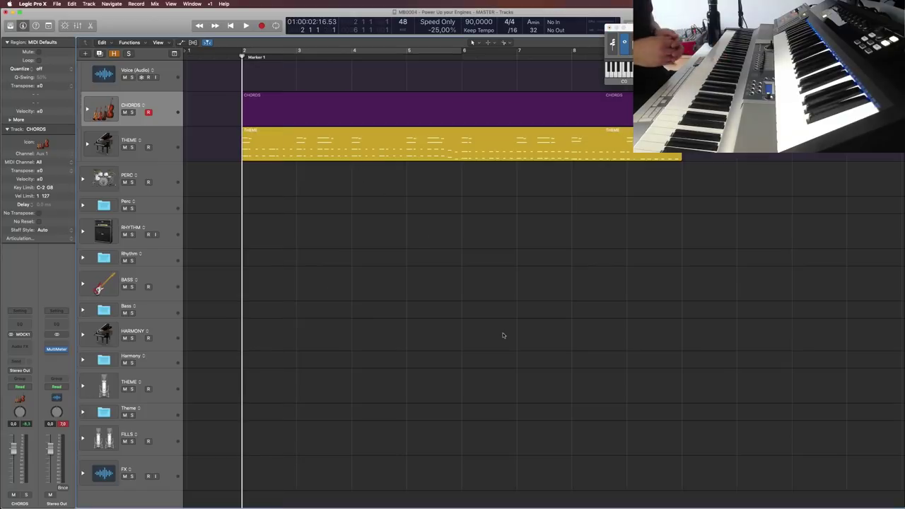
{"action": "key", "text": "alt+super+k"}
{"action": "left_click", "coordinate": [182, 14]}
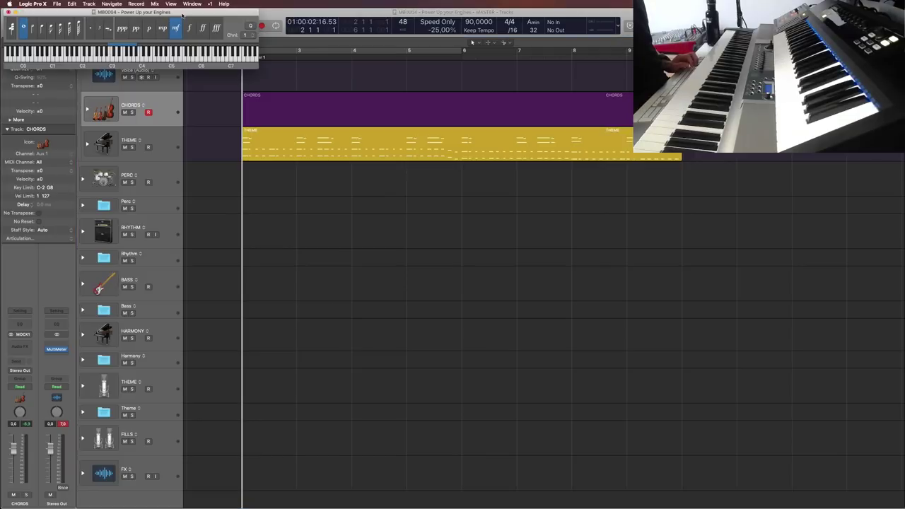
{"action": "left_click", "coordinate": [199, 5]}
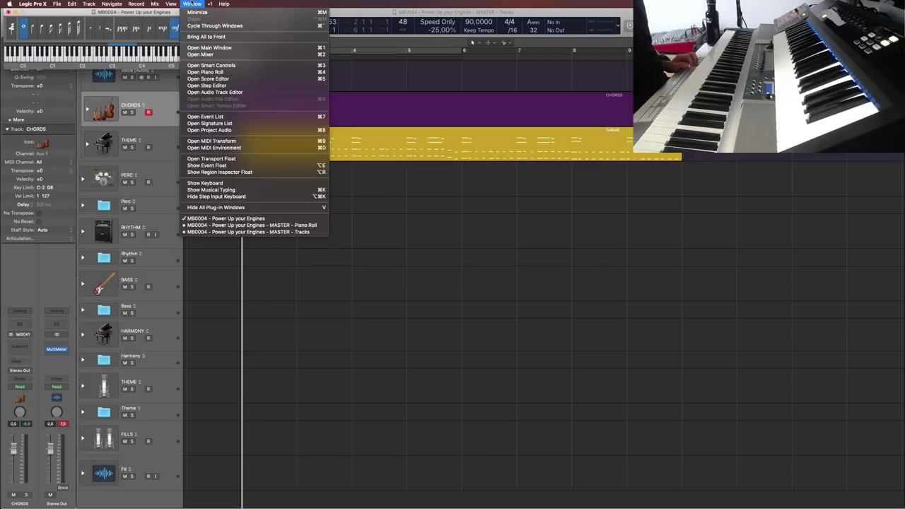
{"action": "left_click", "coordinate": [225, 196]}
{"action": "left_click", "coordinate": [300, 102]}
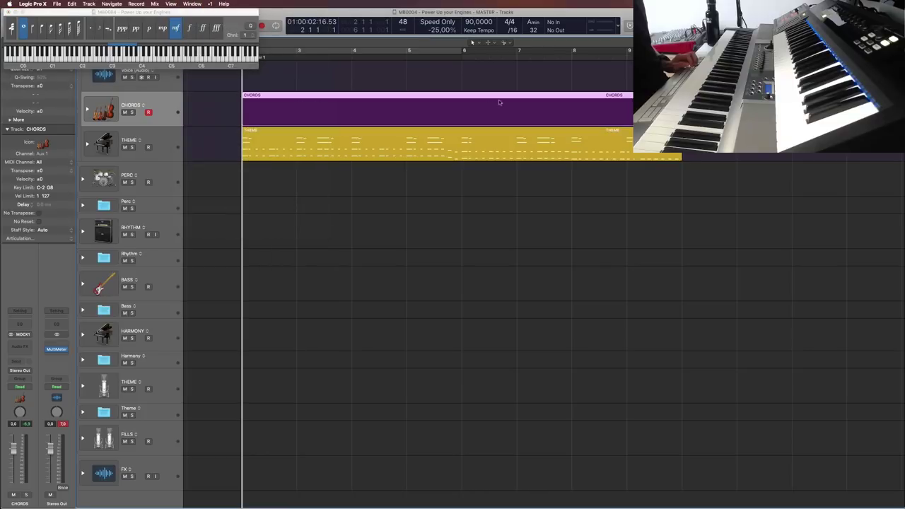
{"action": "left_click", "coordinate": [205, 16]}
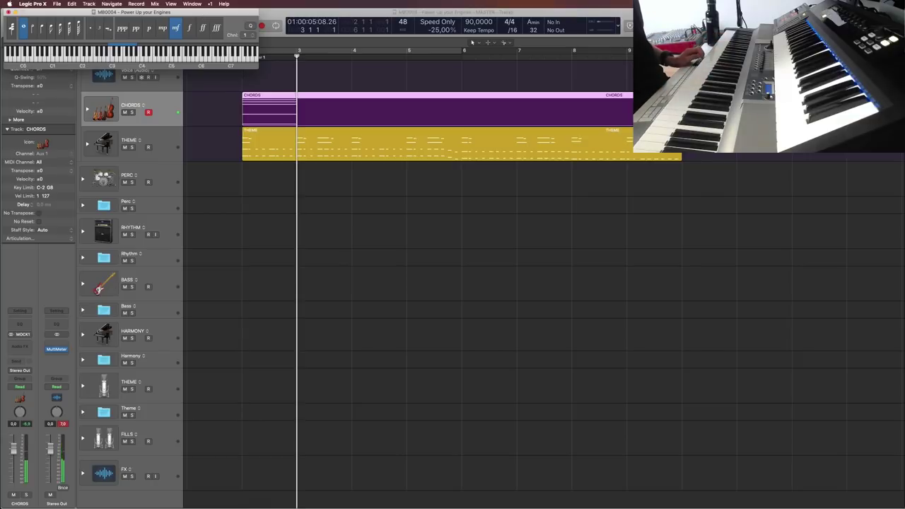
Open the piano roll for the CHORDS track to check its contents, and close it
{"action": "left_click", "coordinate": [301, 249]}
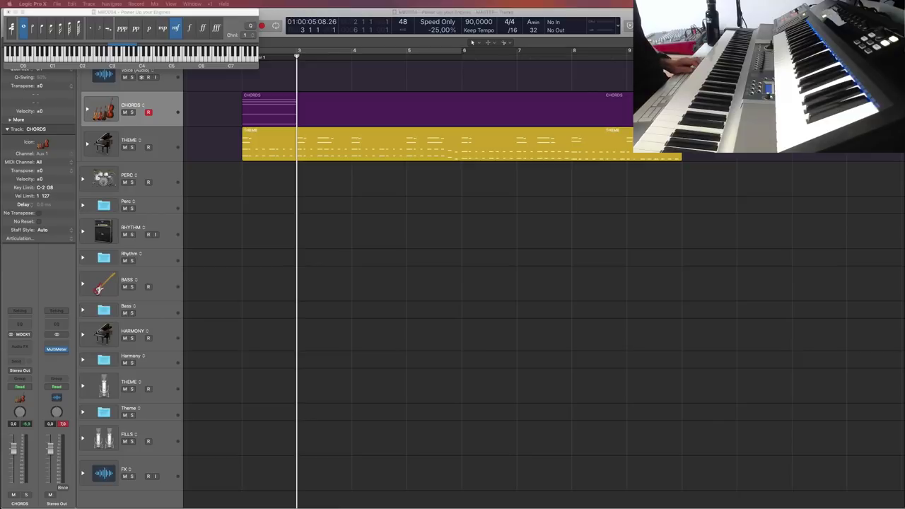
{"action": "left_click", "coordinate": [384, 282]}
{"action": "key", "text": "p"}
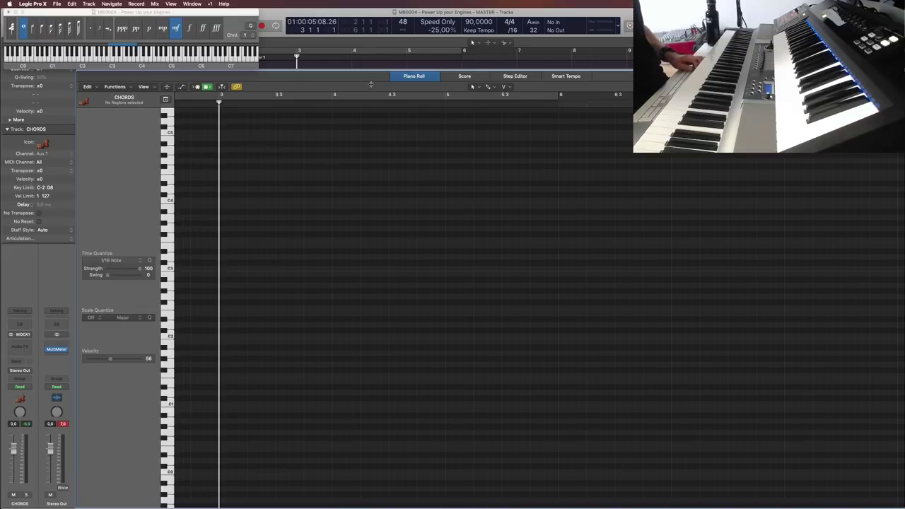
{"action": "key", "text": "p"}
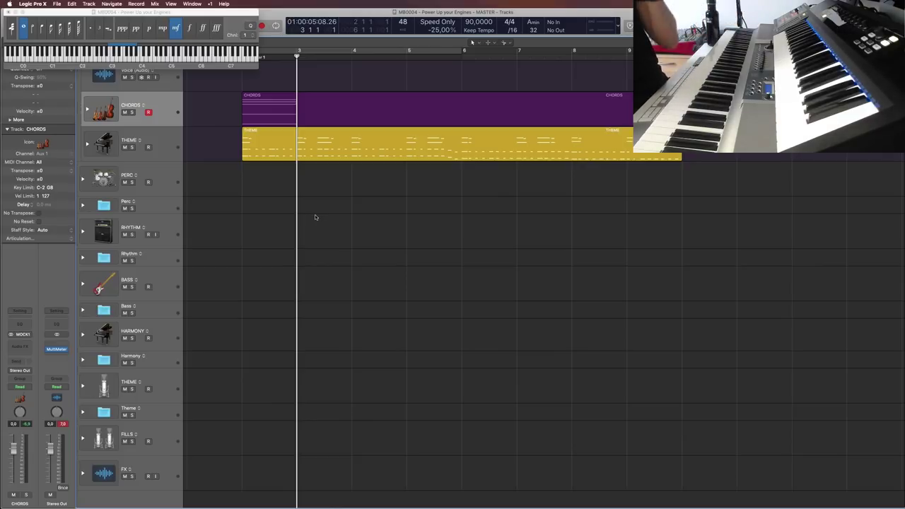
{"action": "left_click", "coordinate": [350, 99]}
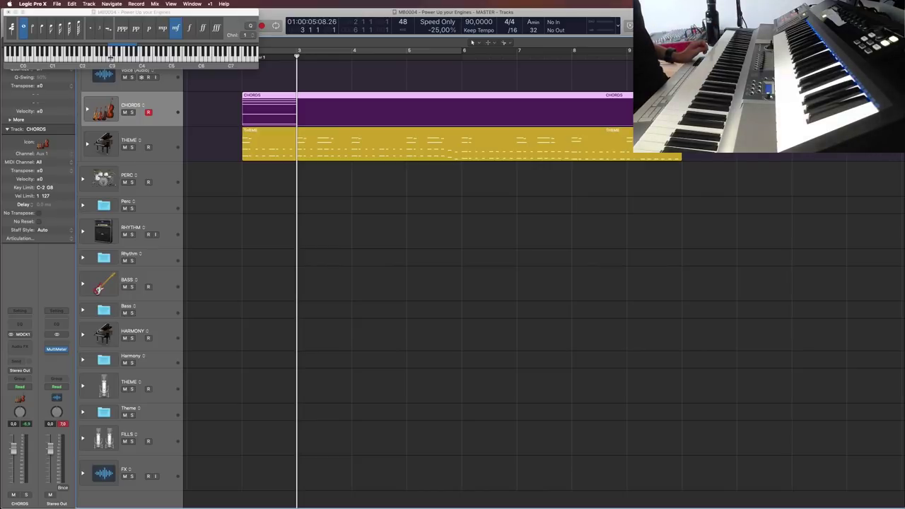
{"action": "left_click", "coordinate": [279, 205]}
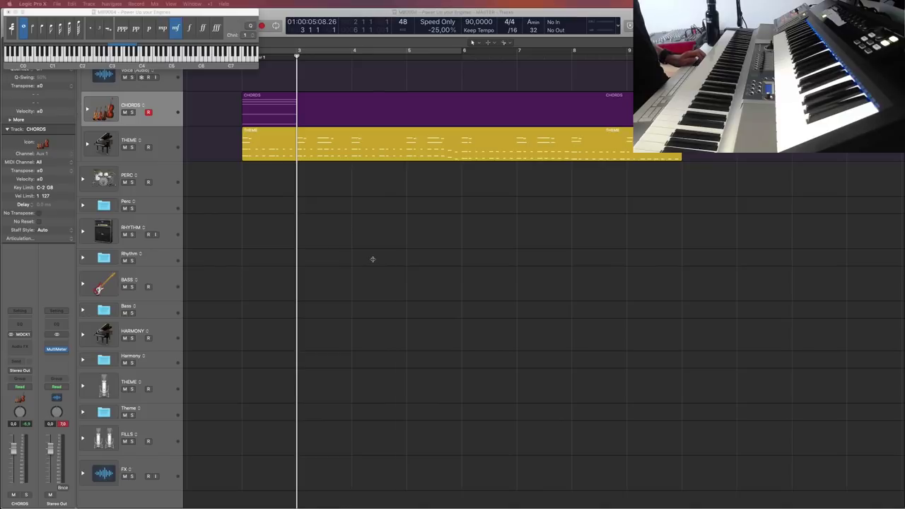
Inspect the bar 2 chord of the CHORDS region in the piano roll, and return to the full track view
{"action": "left_click", "coordinate": [382, 240]}
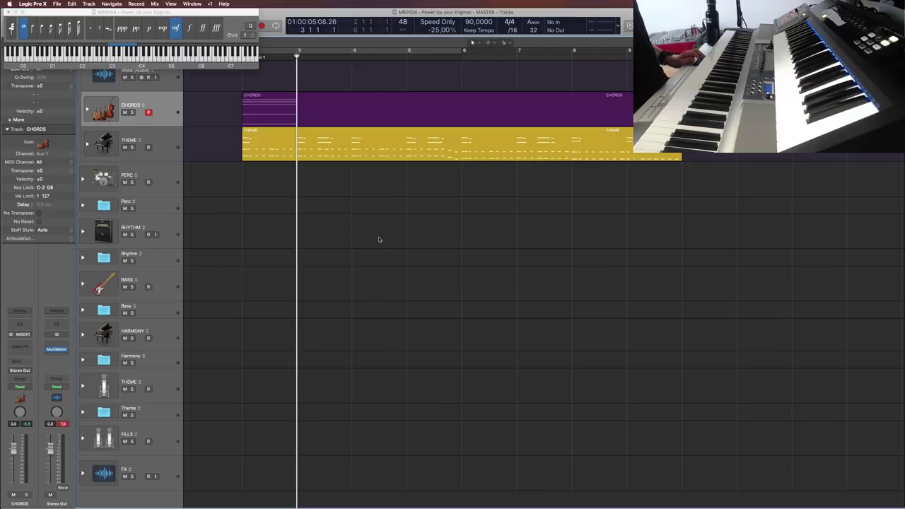
{"action": "left_click", "coordinate": [264, 125]}
{"action": "key", "text": "Down"}
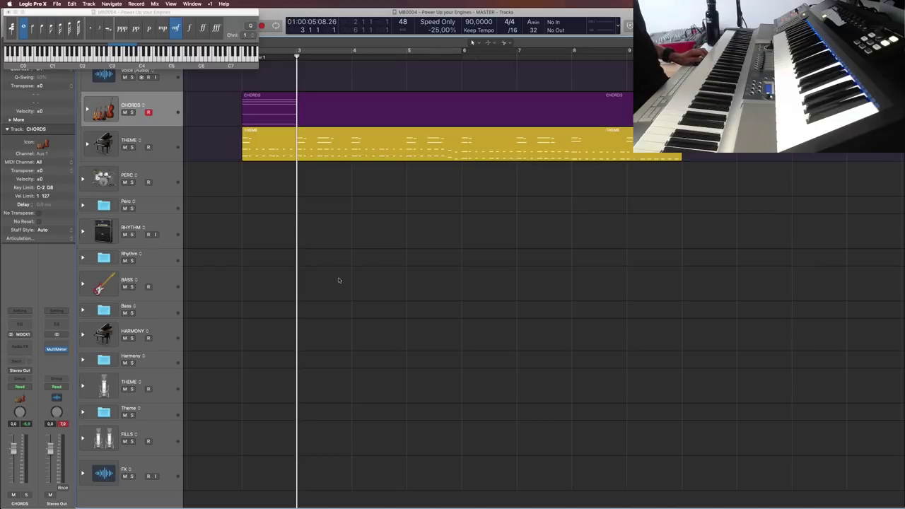
{"action": "key", "text": "super+9"}
{"action": "left_click", "coordinate": [284, 190]}
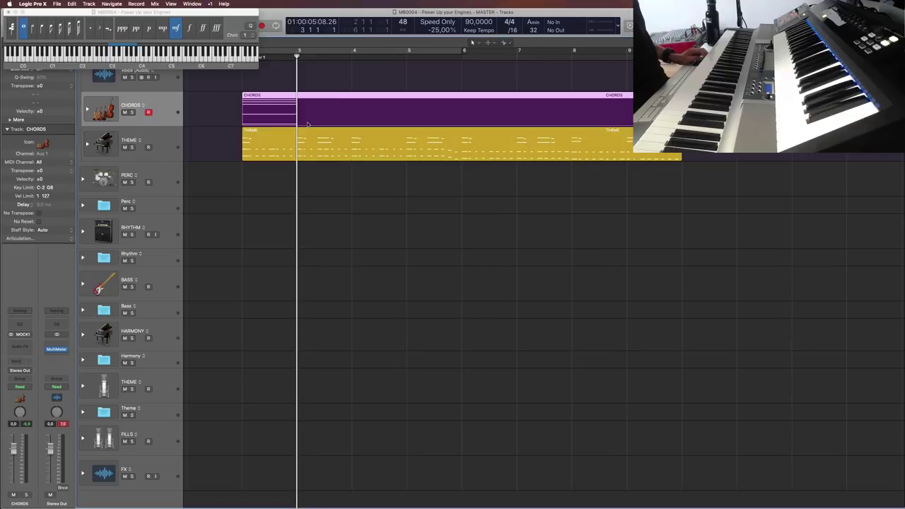
{"action": "key", "text": "p"}
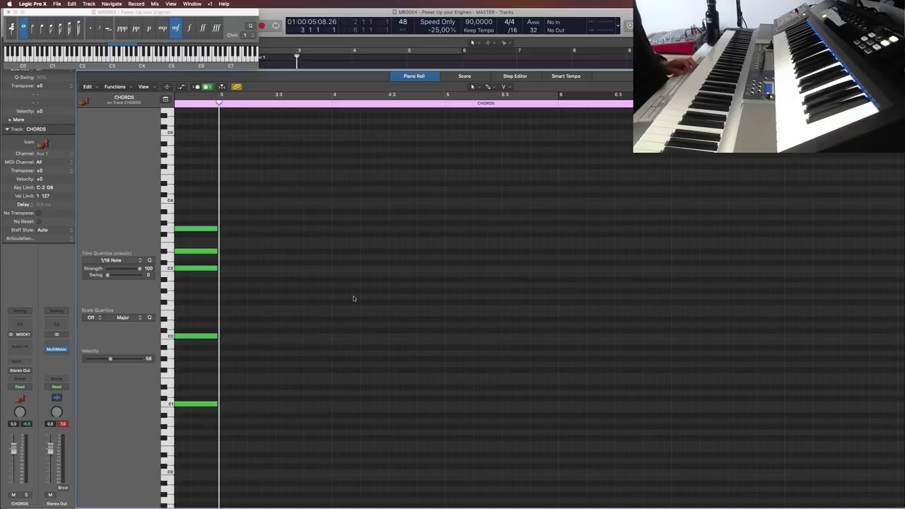
{"action": "key", "text": "p"}
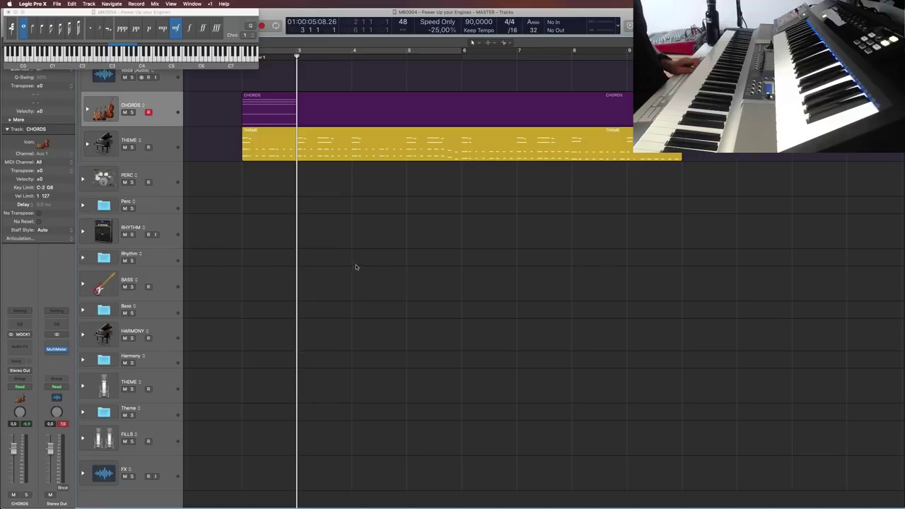
Select the THEME track and play bar 2 to hear the theme together with the first chord
{"action": "left_click", "coordinate": [251, 12]}
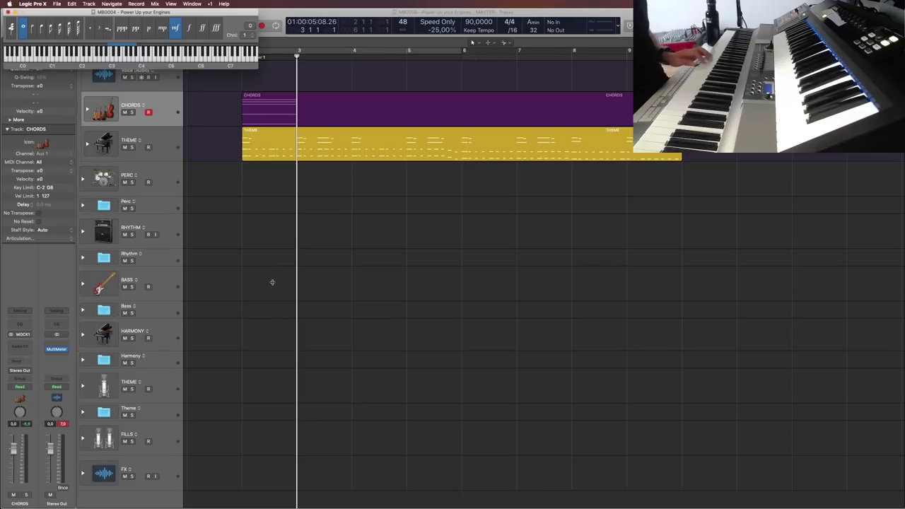
{"action": "left_click", "coordinate": [159, 141]}
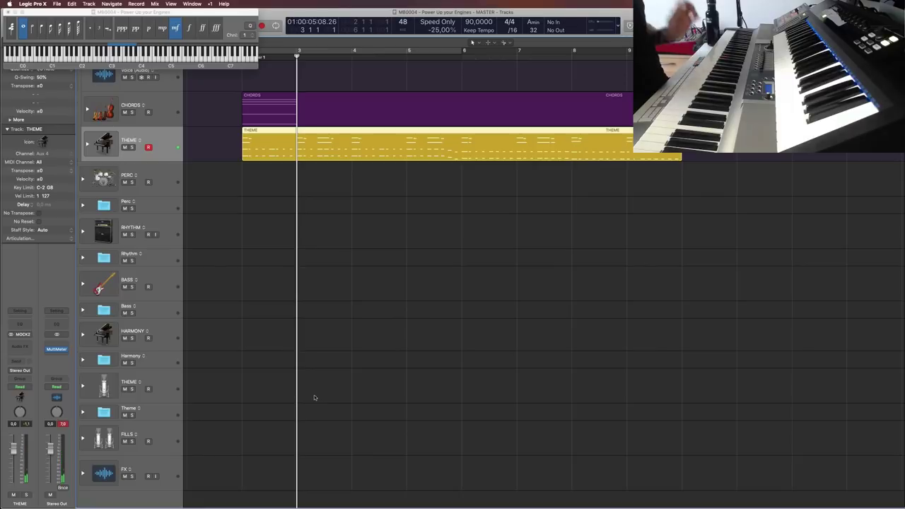
{"action": "left_click", "coordinate": [322, 368]}
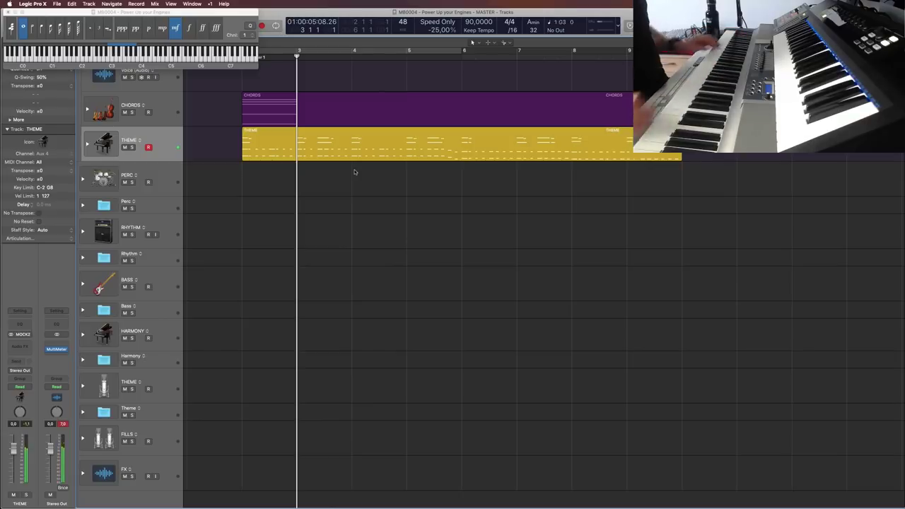
{"action": "left_click_drag", "start_coordinate": [278, 53], "coordinate": [243, 55]}
{"action": "key", "text": "space"}
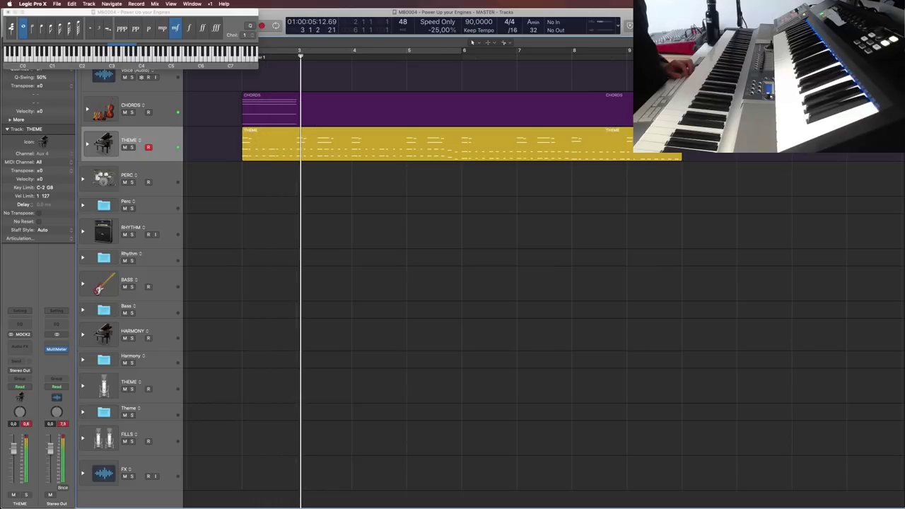
Shorten the CHORDS region so it ends at bar 3, and rename it Cmin
{"action": "left_click", "coordinate": [354, 124]}
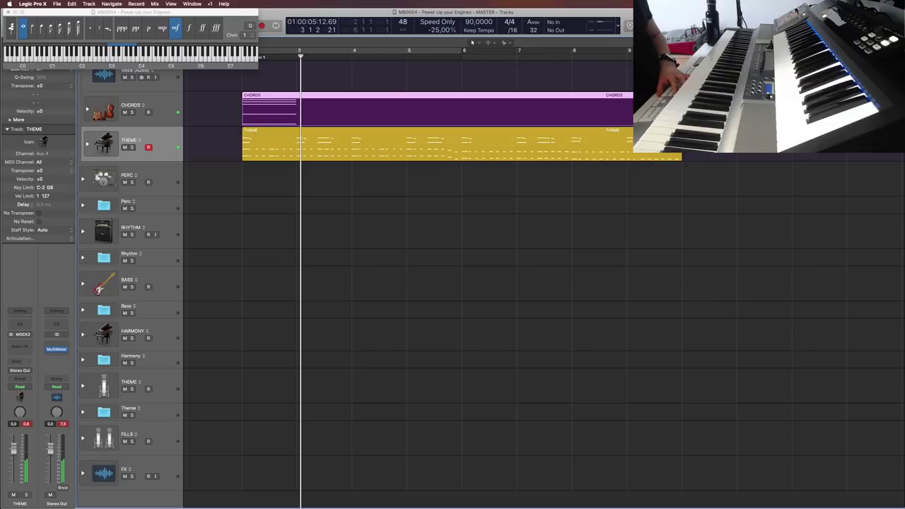
{"action": "left_click_drag", "start_coordinate": [632, 117], "coordinate": [296, 117]}
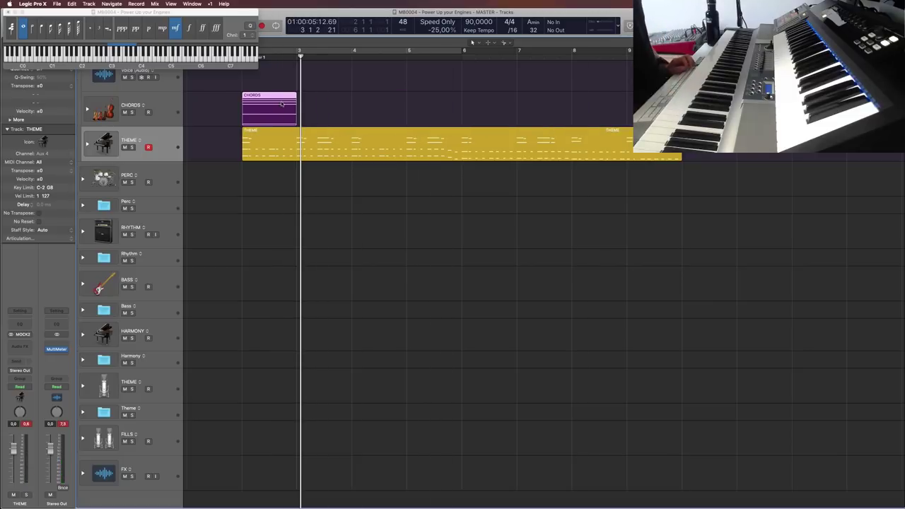
{"action": "key", "text": "shift+n"}
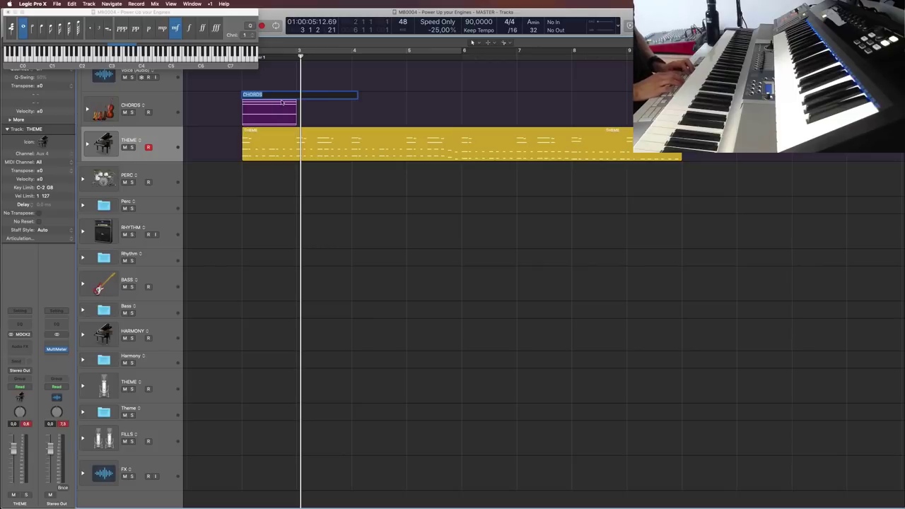
{"action": "type", "text": "Cm"}
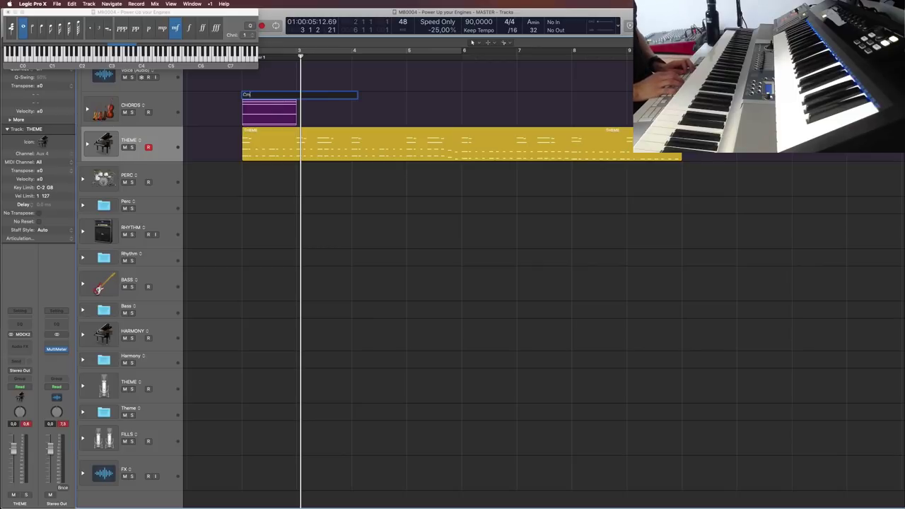
{"action": "type", "text": "in"}
{"action": "key", "text": "Return"}
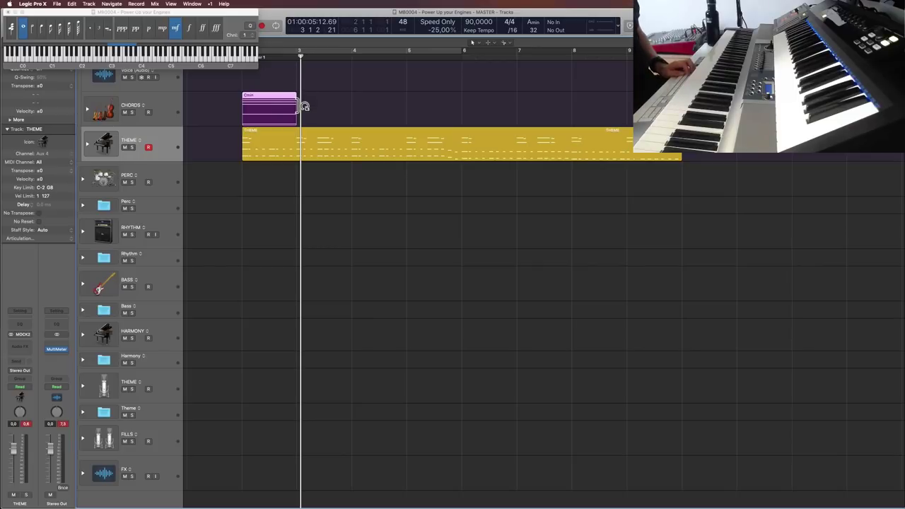
Copy the Cmin region to bar 3 and play that bar with the theme
{"action": "left_click_drag", "start_coordinate": [296, 107], "coordinate": [336, 106]}
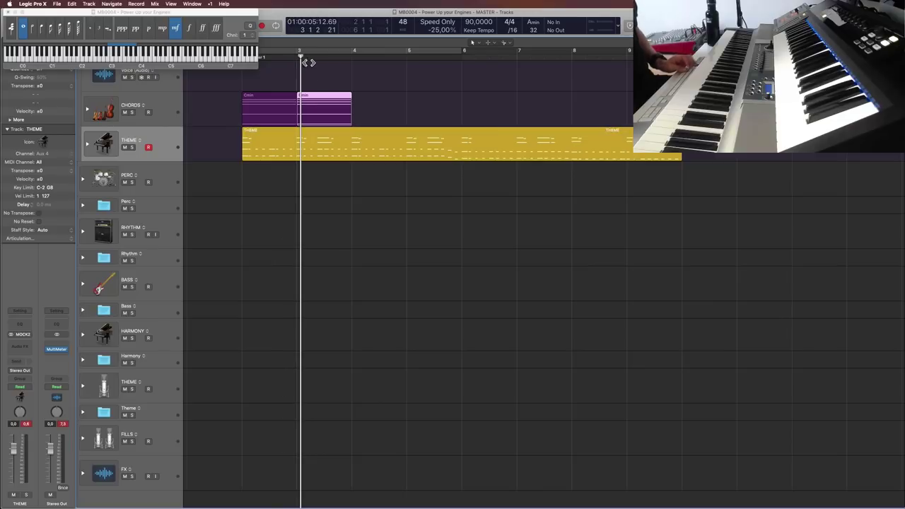
{"action": "key", "text": "space"}
{"action": "left_click", "coordinate": [422, 83]}
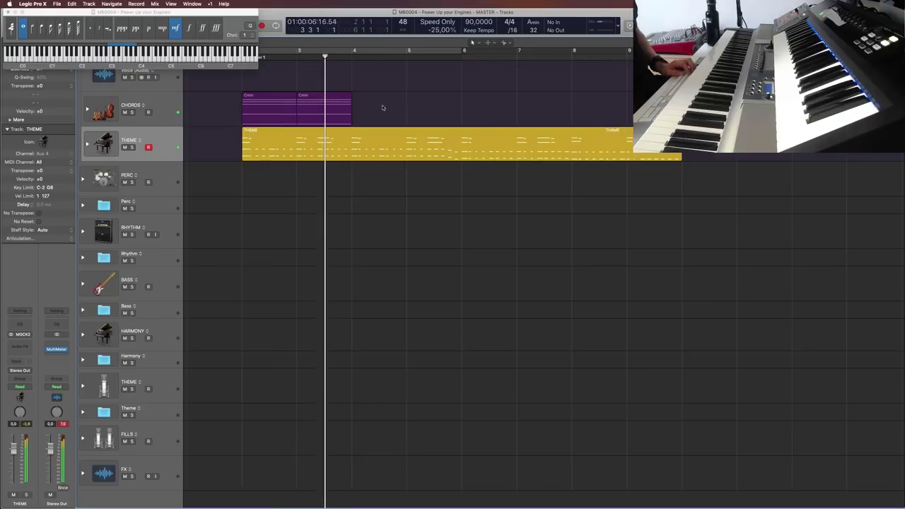
{"action": "left_click", "coordinate": [341, 112]}
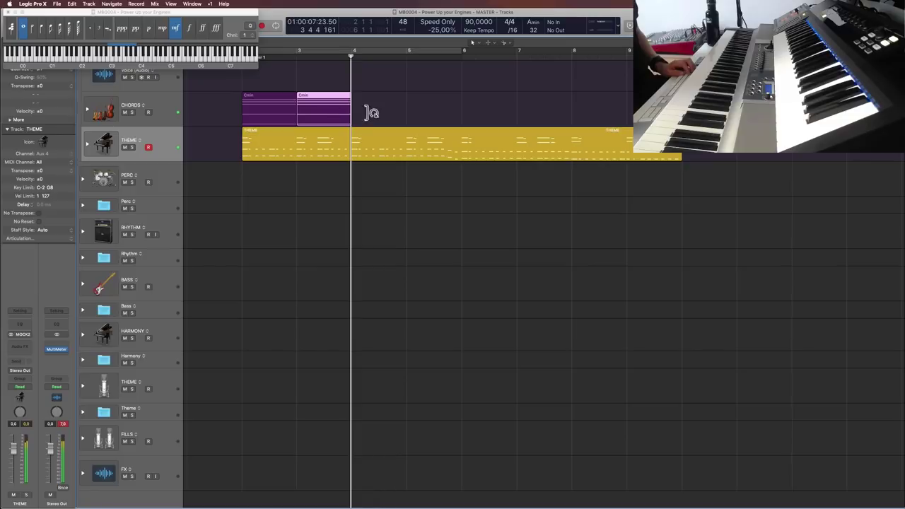
{"action": "key", "text": "space"}
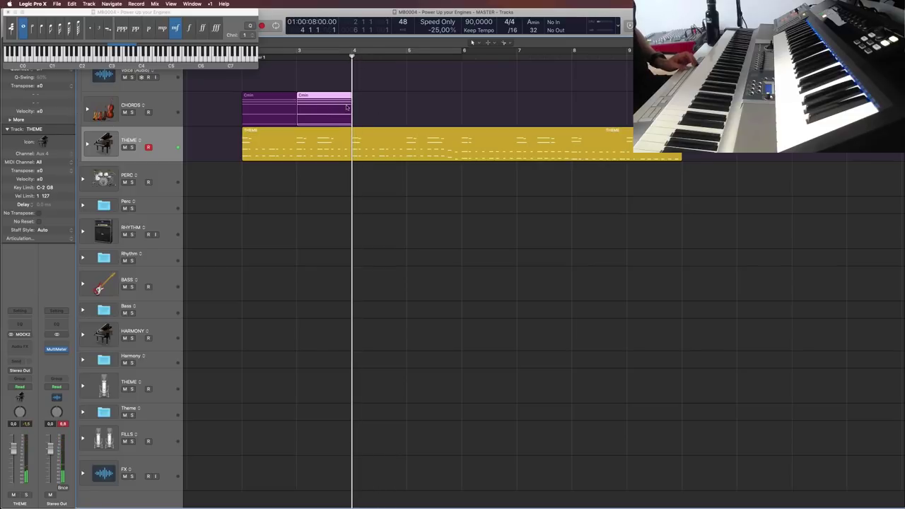
Create an empty one-bar region at bar 4 on the CHORDS track and step-enter a whole-note chord in it
{"action": "right_click", "coordinate": [366, 106]}
{"action": "left_click", "coordinate": [385, 107]}
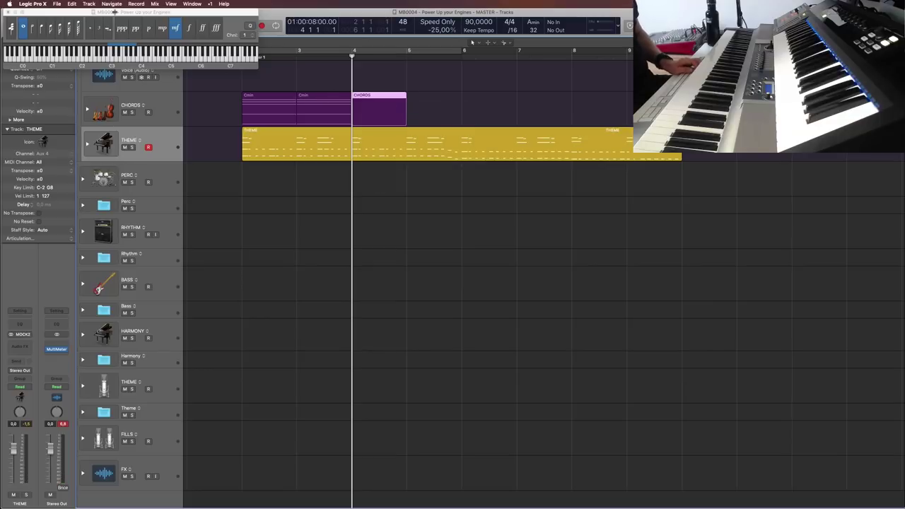
{"action": "left_click", "coordinate": [113, 12]}
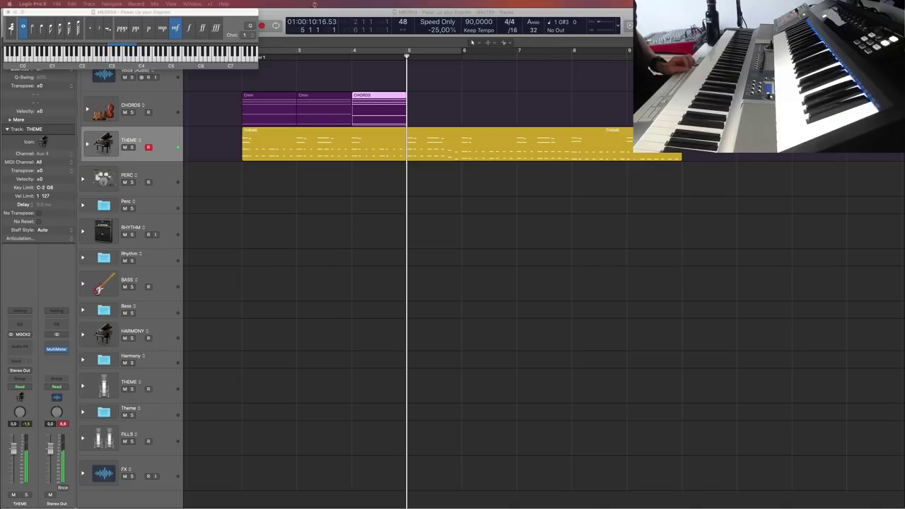
Copy the bar 4 chord region to bar 5 and rename both regions Ab
{"action": "left_click", "coordinate": [446, 105]}
{"action": "key", "text": "super+v"}
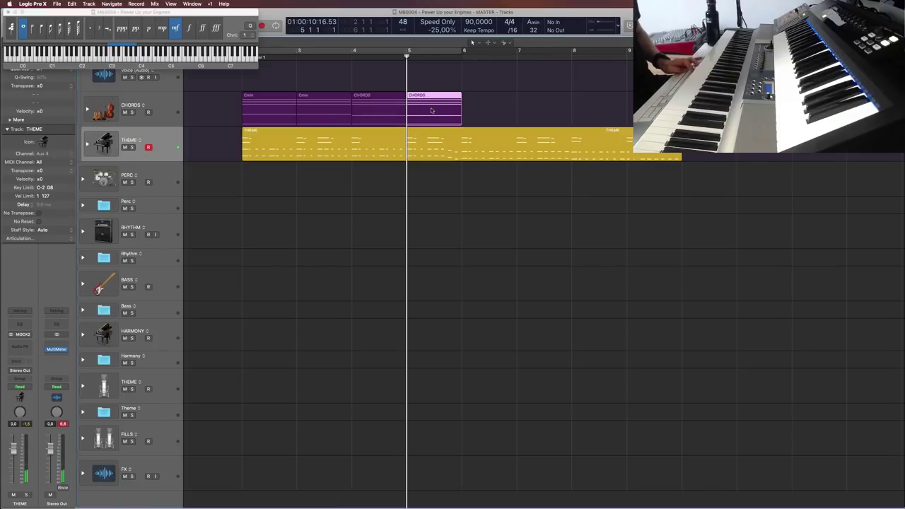
{"action": "left_click_drag", "start_coordinate": [482, 104], "coordinate": [384, 111]}
{"action": "key", "text": "super+j"}
{"action": "key", "text": "shift+n"}
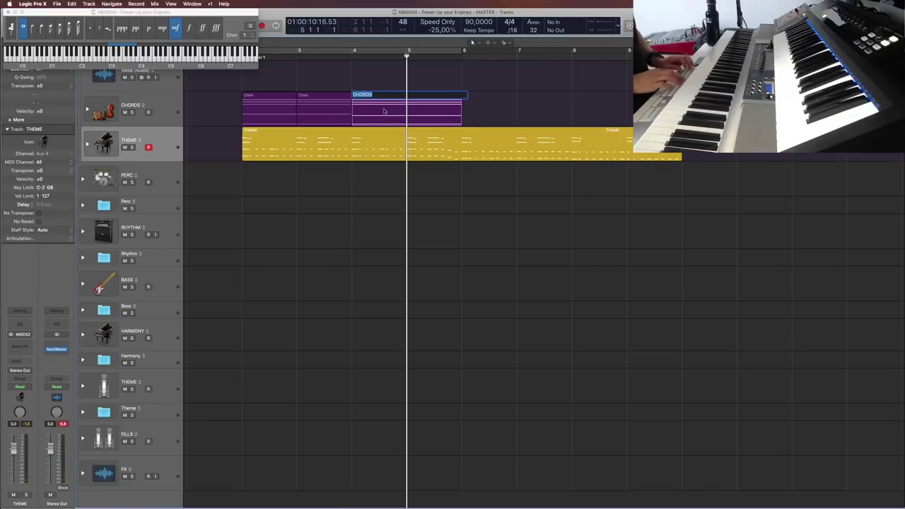
{"action": "type", "text": "Ab"}
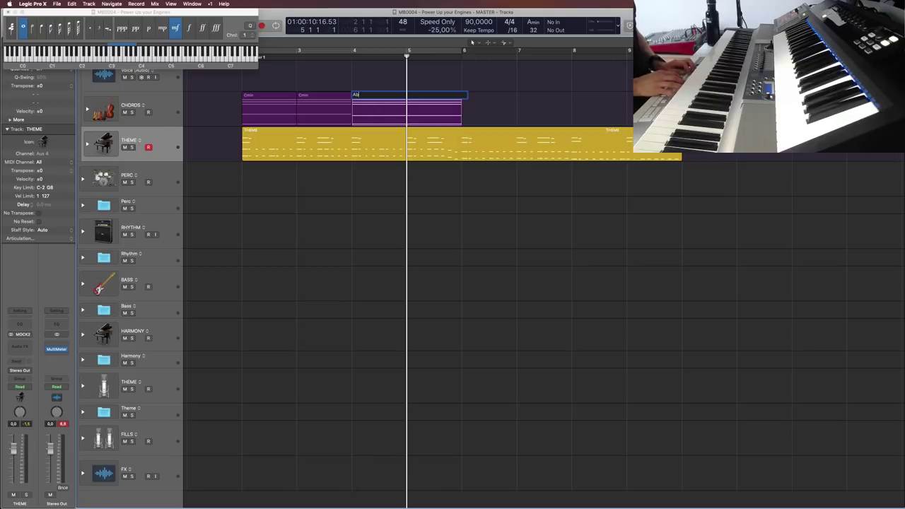
{"action": "key", "text": "Return"}
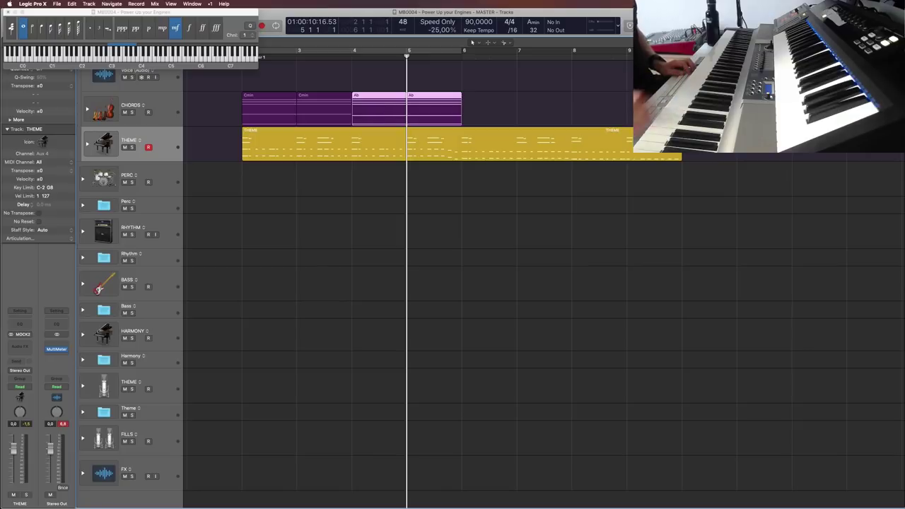
Play the chords with the theme into bar 4, and return the playhead to the start of bar 4
{"action": "left_click", "coordinate": [394, 182]}
{"action": "key", "text": "space"}
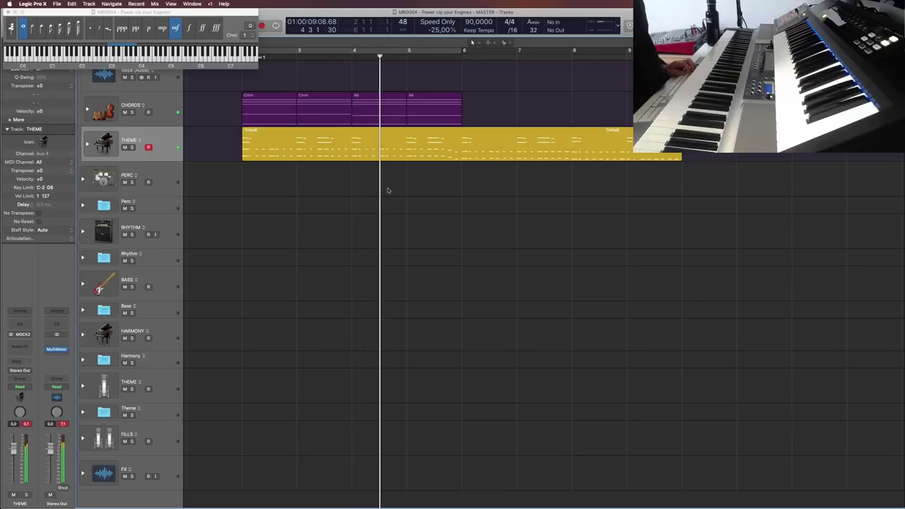
{"action": "key", "text": "space"}
{"action": "left_click", "coordinate": [354, 62]}
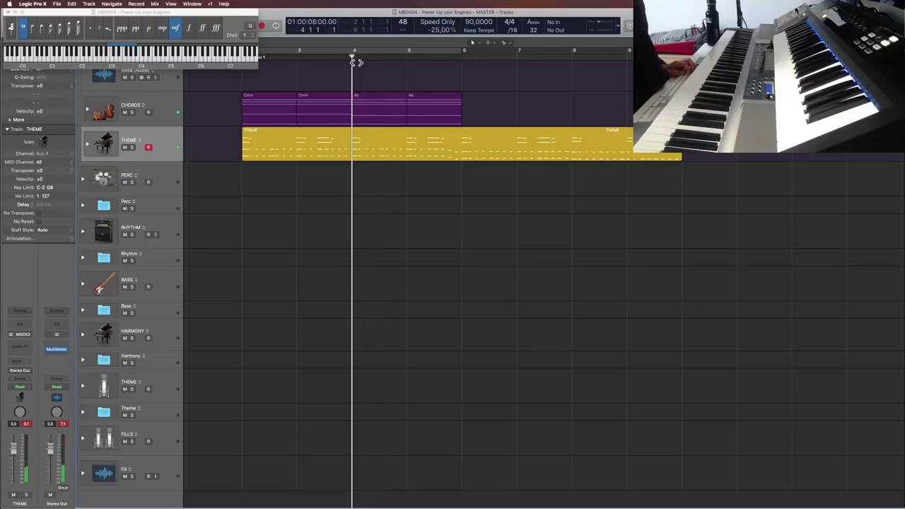
Move both Ab regions on the CHORDS track so they start at bar 6
{"action": "key", "text": "super+t"}
{"action": "left_click_drag", "start_coordinate": [411, 106], "coordinate": [465, 106]}
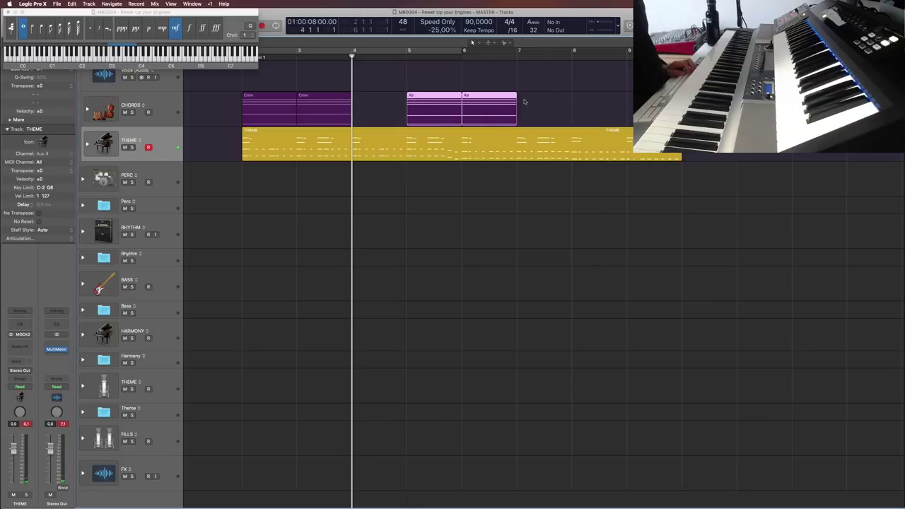
{"action": "key", "text": "super+z"}
{"action": "left_click_drag", "start_coordinate": [411, 106], "coordinate": [521, 106]}
Repeat the two Cmin regions so they also fill bars 4 and 5
{"action": "left_click", "coordinate": [329, 103]}
{"action": "key", "text": "space"}
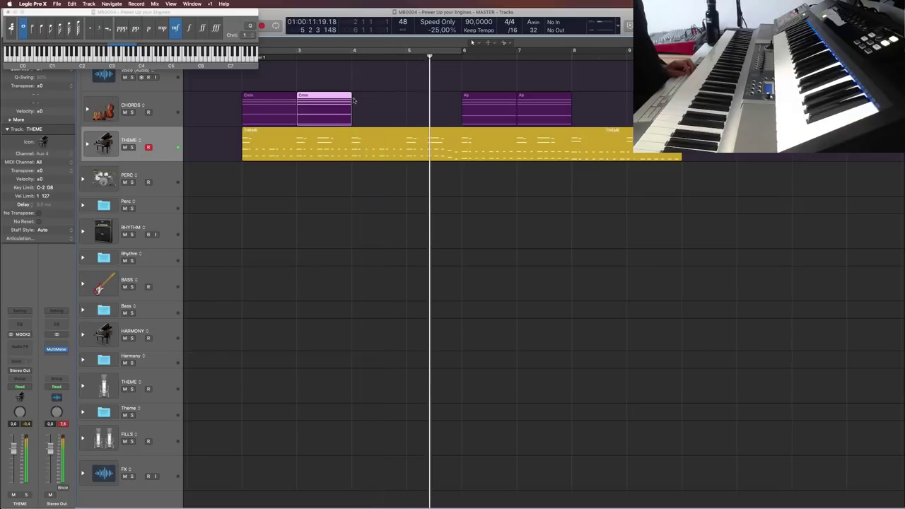
{"action": "left_click", "coordinate": [269, 106], "text": "shift"}
{"action": "key", "text": "super+r"}
Play the Cmin and Ab progression with the theme through to bar 8
{"action": "left_click", "coordinate": [333, 63]}
{"action": "key", "text": "comma"}
{"action": "key", "text": "comma"}
{"action": "key", "text": "comma"}
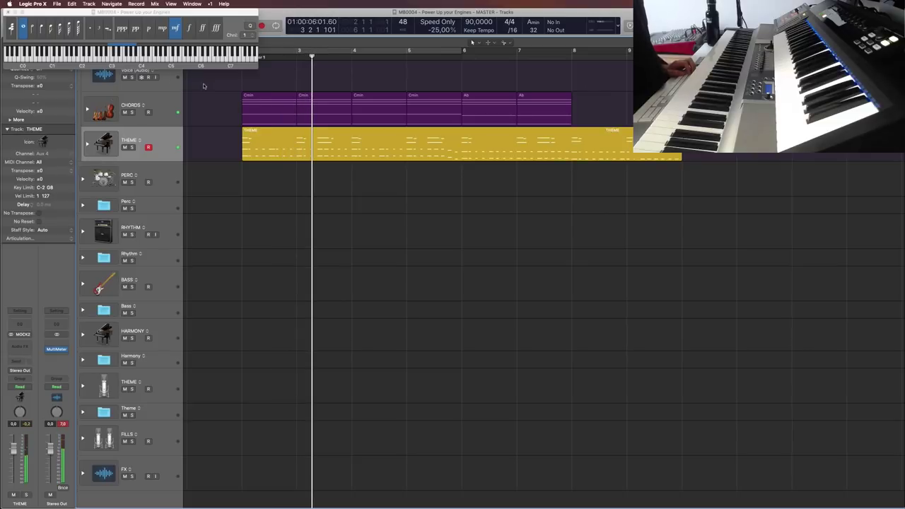
{"action": "key", "text": "space"}
{"action": "key", "text": "space"}
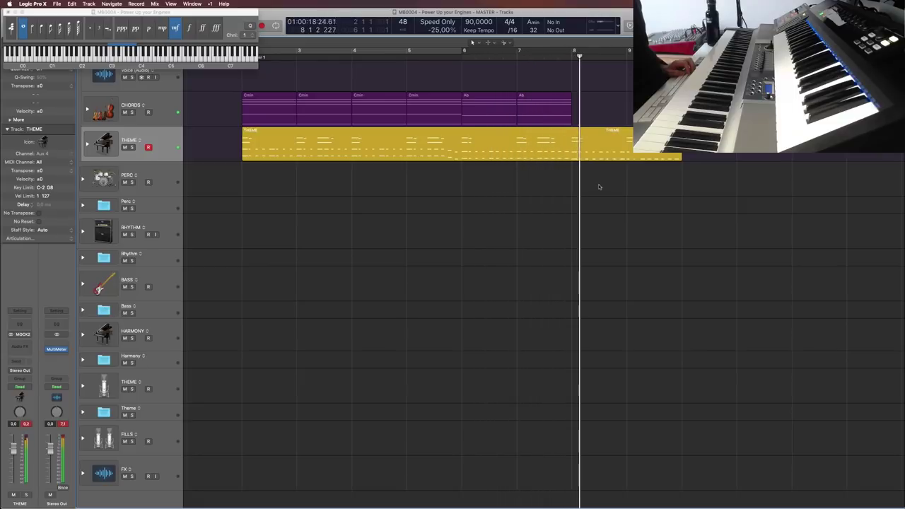
Place the playhead near bar 8 and create an empty one-bar region there on the CHORDS track
{"action": "left_click", "coordinate": [580, 61]}
{"action": "right_click", "coordinate": [597, 106]}
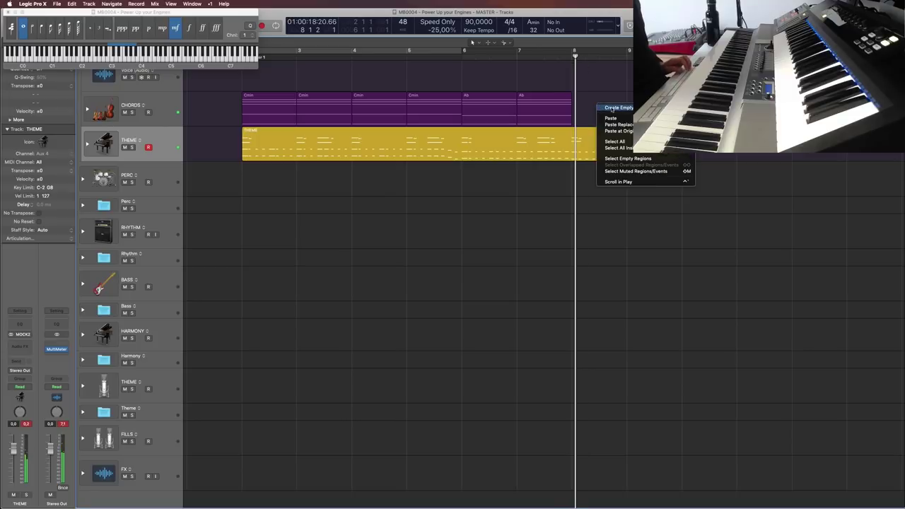
{"action": "left_click", "coordinate": [601, 109]}
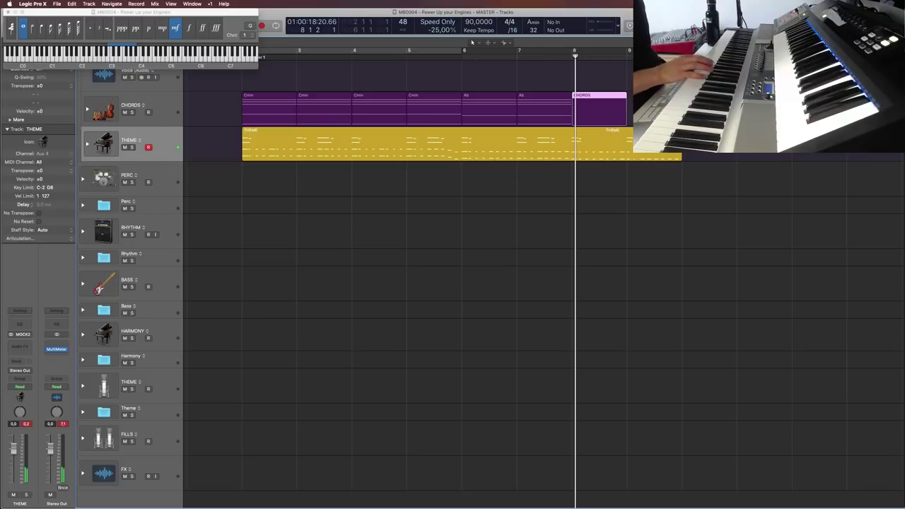
Select the THEME track and open its region in the piano roll to examine the notes around bar 8
{"action": "left_click", "coordinate": [206, 301]}
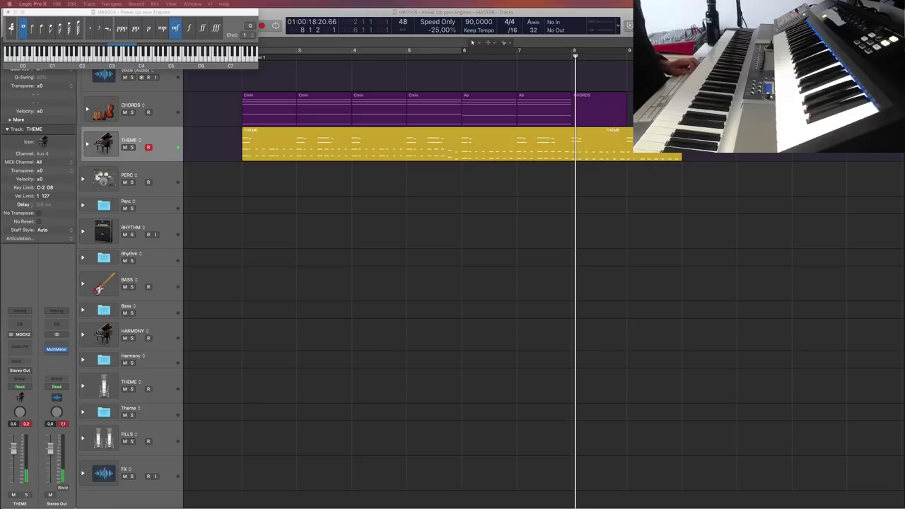
{"action": "left_click", "coordinate": [173, 141]}
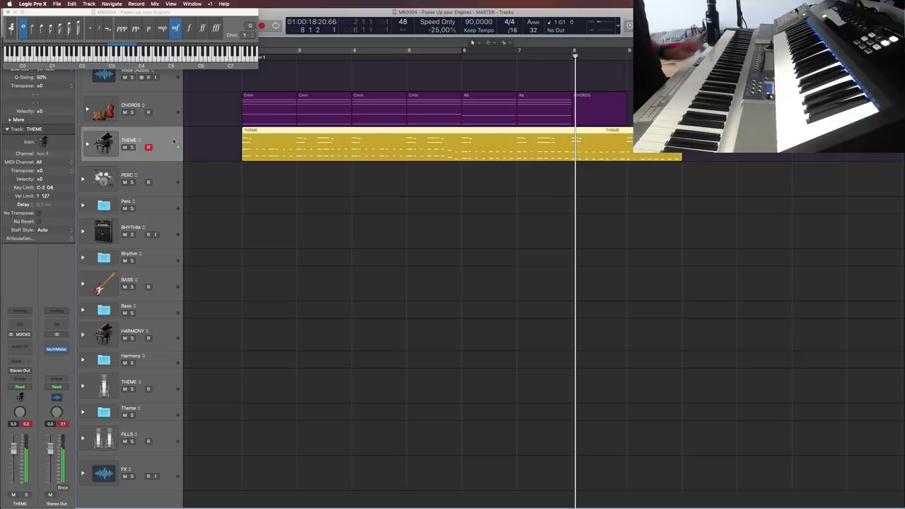
{"action": "key", "text": "e"}
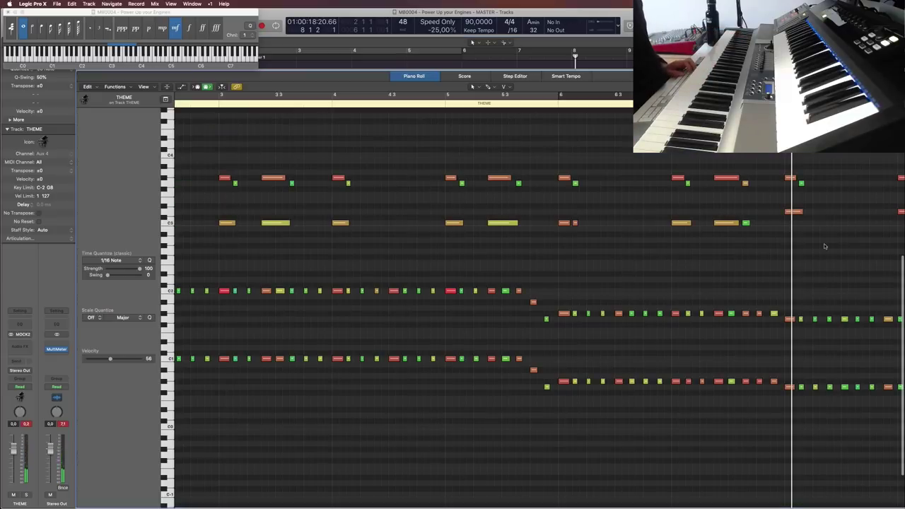
Select the THEME notes sounding at the start of bar 8 to identify their chord, and close the piano roll
{"action": "left_click", "coordinate": [793, 213]}
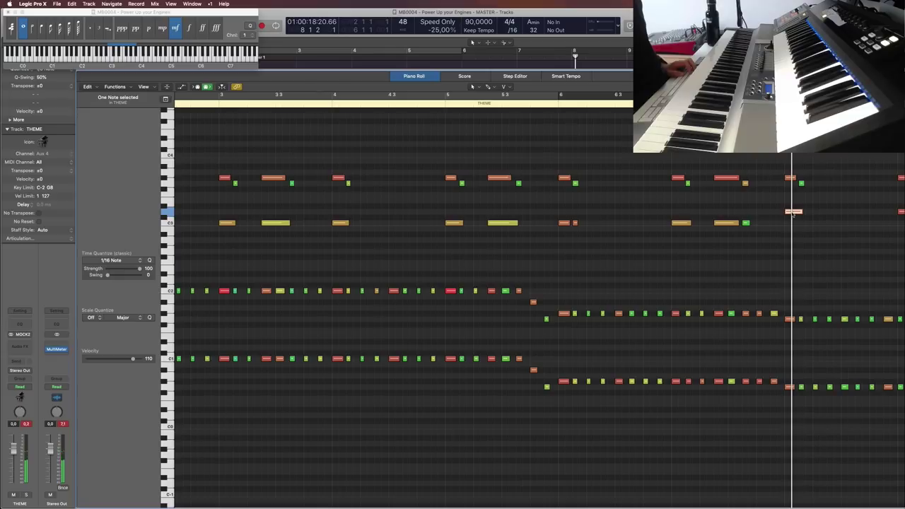
{"action": "left_click_drag", "start_coordinate": [787, 159], "coordinate": [793, 409]}
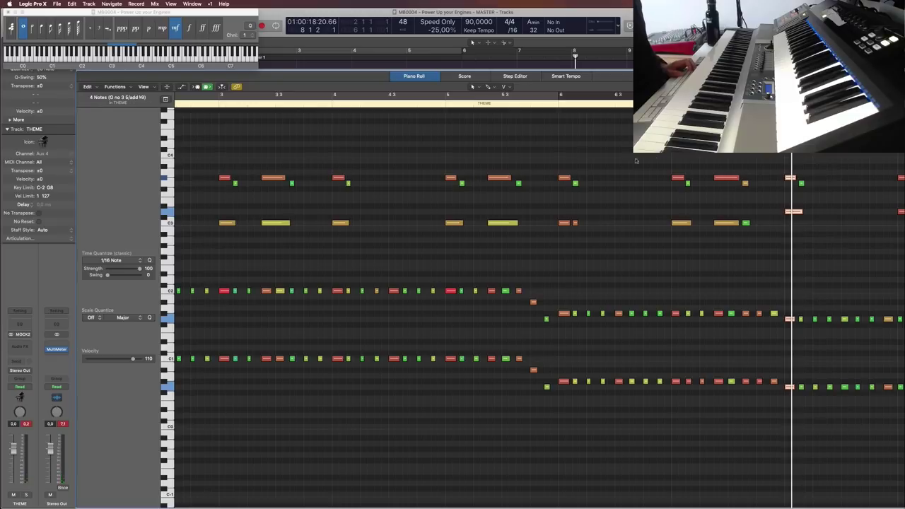
{"action": "key", "text": "e"}
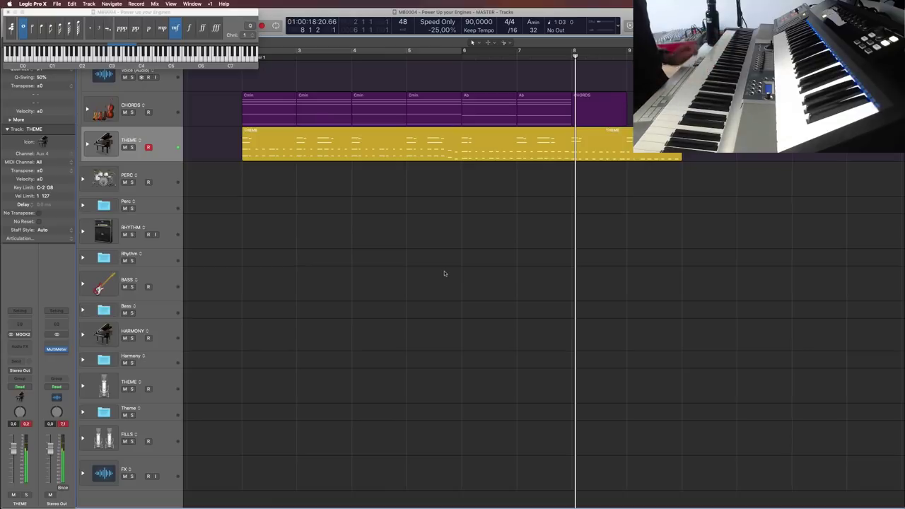
Name the bar 8 region on the CHORDS track G5 and repeat it into bar 9
{"action": "left_click", "coordinate": [603, 114]}
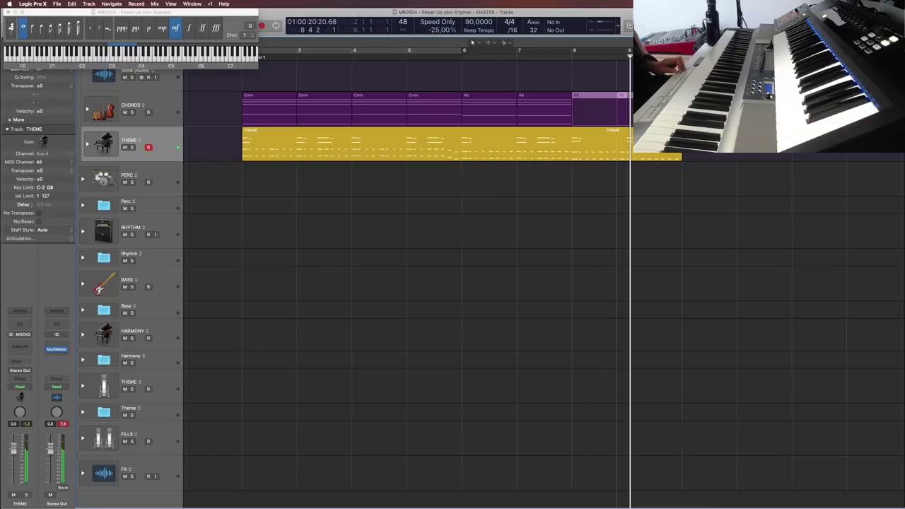
{"action": "key", "text": "space"}
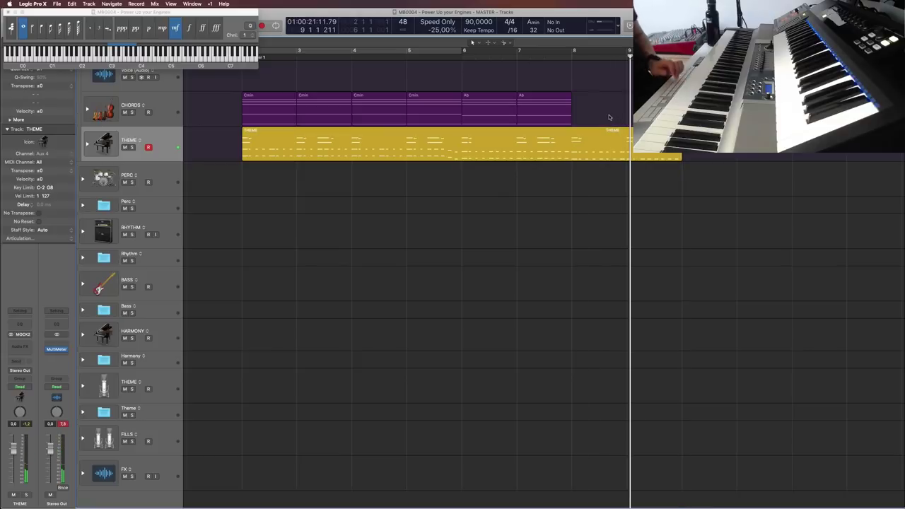
{"action": "key", "text": "shift+r"}
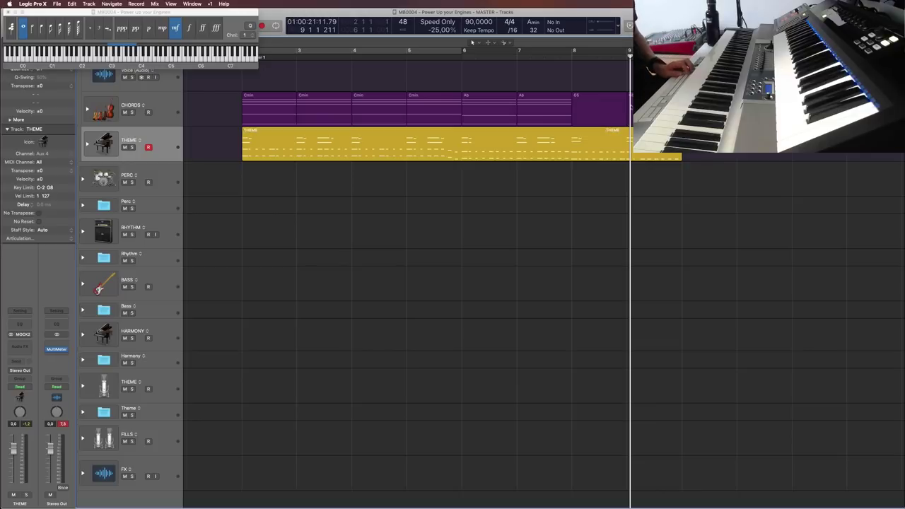
Place the playhead at the start of bar 8 and check the G5 region against the theme
{"action": "left_click", "coordinate": [573, 60]}
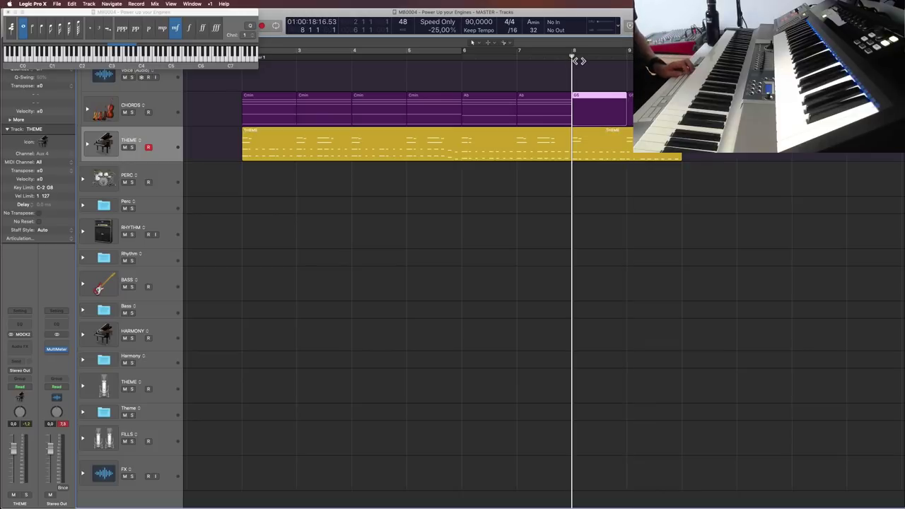
{"action": "key", "text": "super+r"}
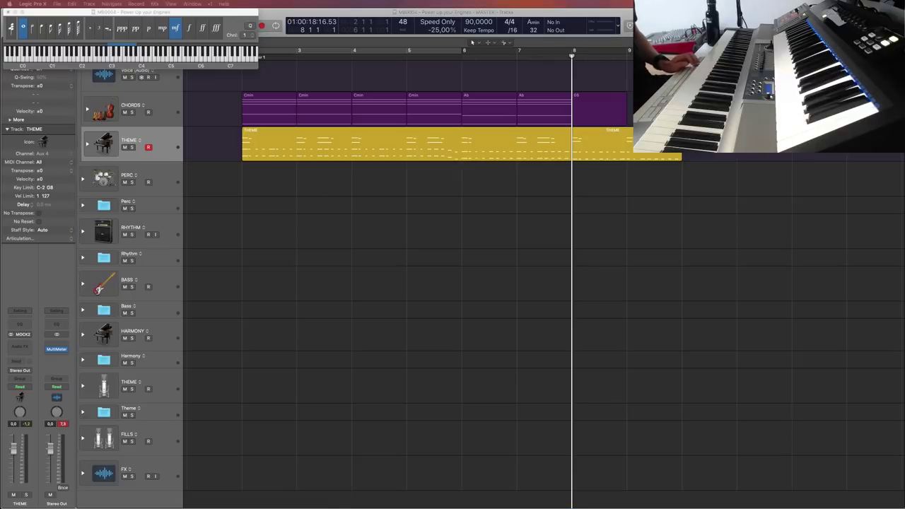
{"action": "left_click", "coordinate": [586, 113]}
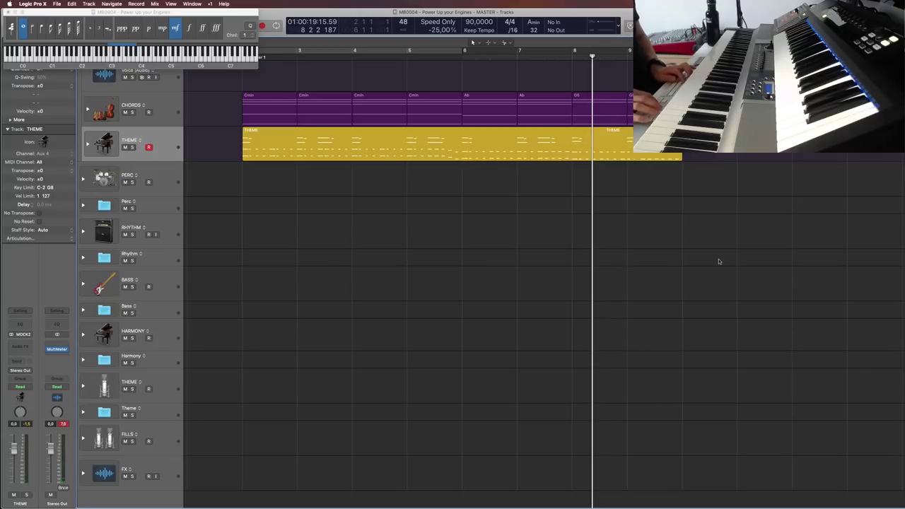
Play the chord progression with the theme from bar 2 to bar 4 and hide the step input keyboard
{"action": "key", "text": "r"}
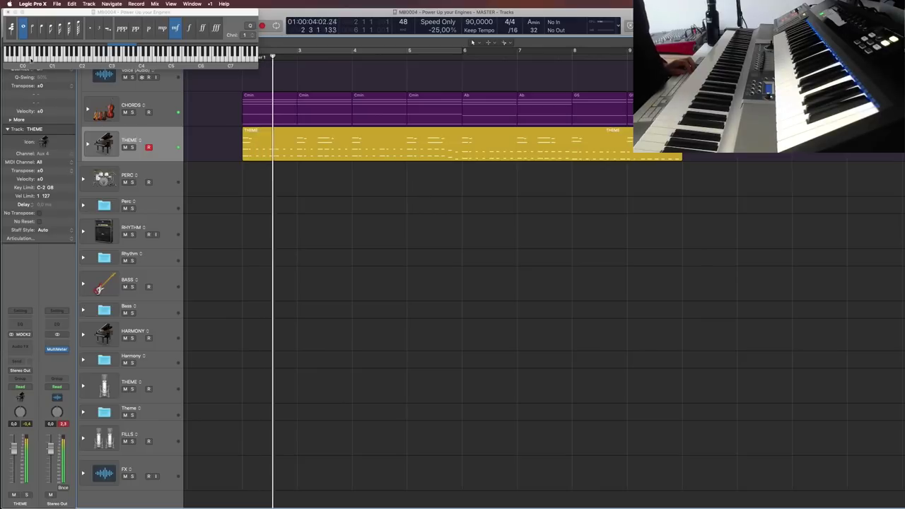
{"action": "key", "text": "alt+super+k"}
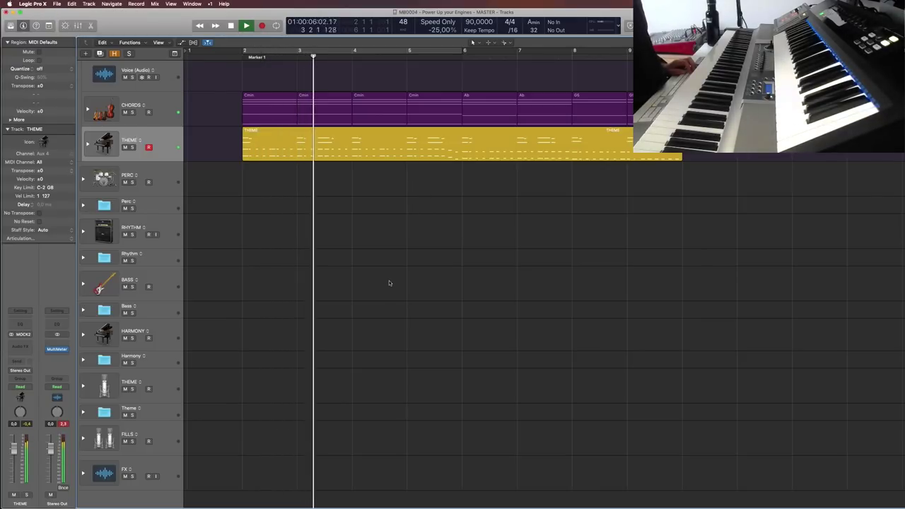
{"action": "key", "text": "space"}
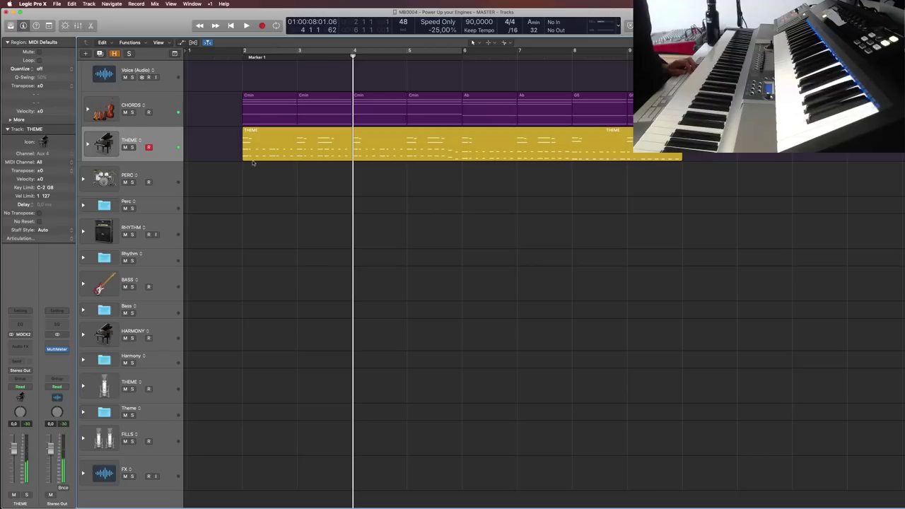
{"action": "left_click", "coordinate": [63, 342]}
{"action": "mouse_move", "coordinate": [72, 398]}
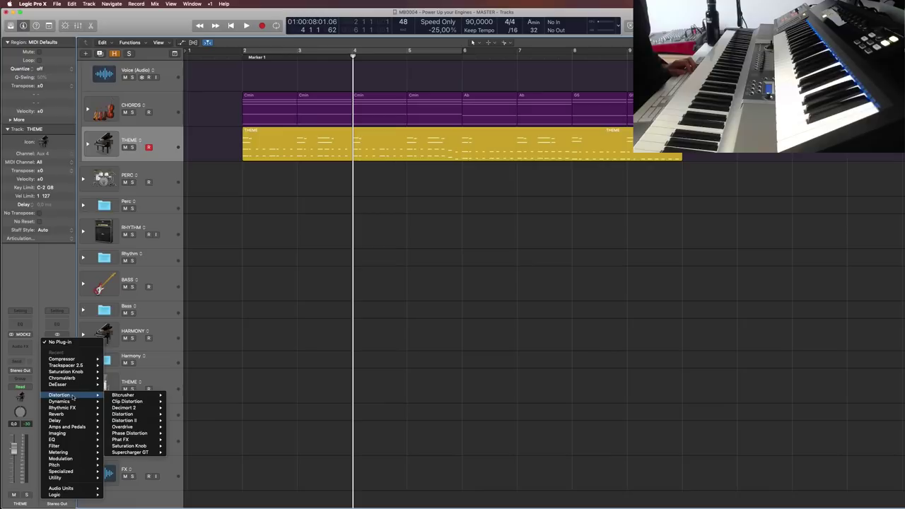
{"action": "mouse_move", "coordinate": [131, 401]}
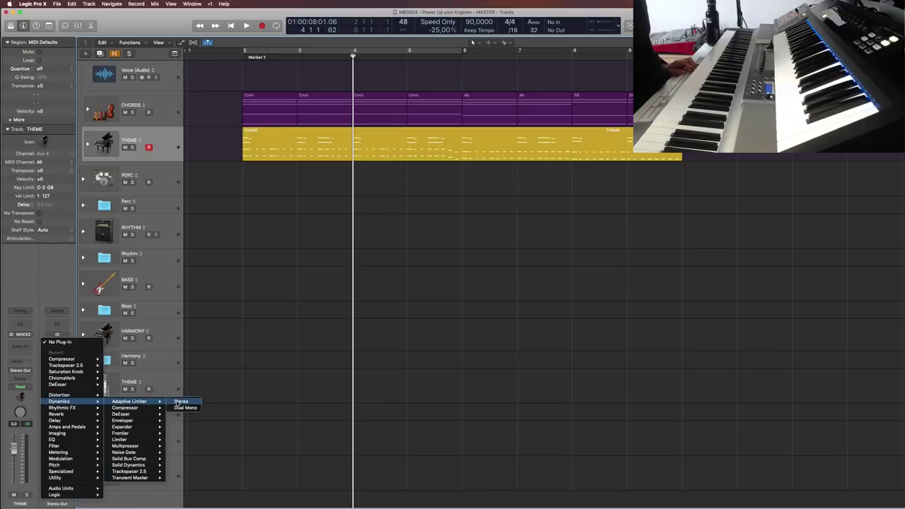
{"action": "left_click", "coordinate": [372, 351]}
{"action": "left_click", "coordinate": [178, 119]}
{"action": "left_click", "coordinate": [168, 138]}
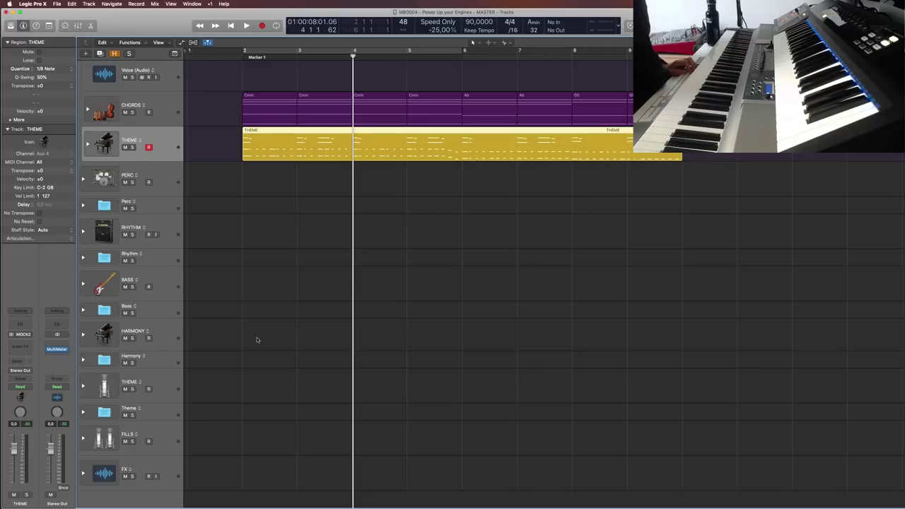
{"action": "left_click", "coordinate": [366, 337]}
Lower the Stereo Out channel's volume to -4.0 dB in the mixer
{"action": "key", "text": "x"}
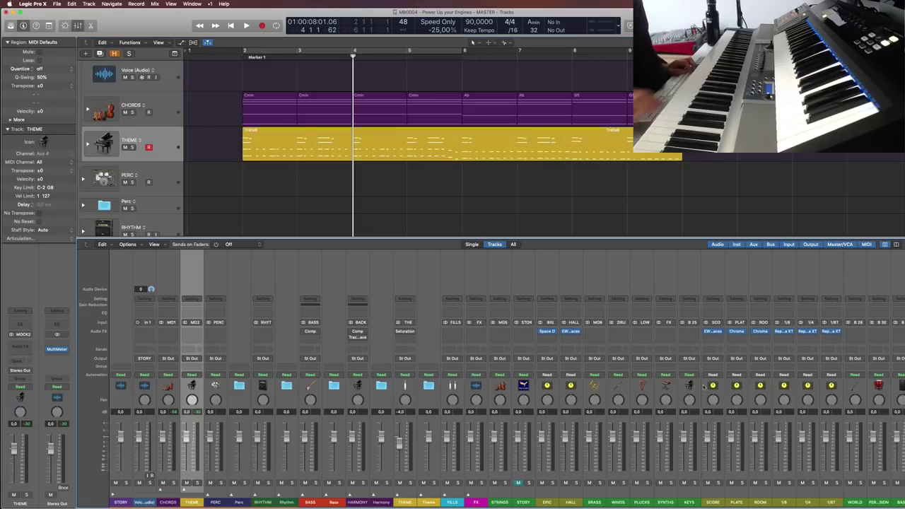
{"action": "scroll", "coordinate": [705, 387], "scroll_direction": "right", "scroll_amount": 5}
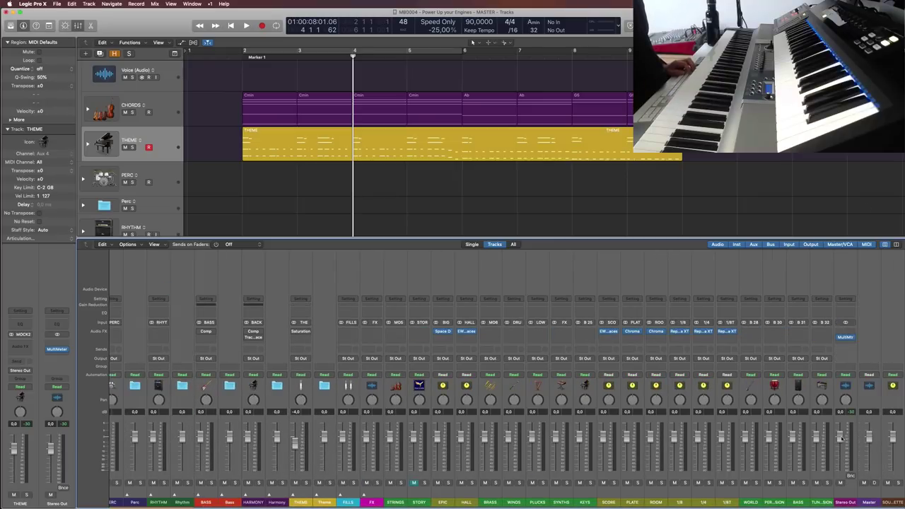
{"action": "left_click_drag", "start_coordinate": [840, 436], "coordinate": [840, 441]}
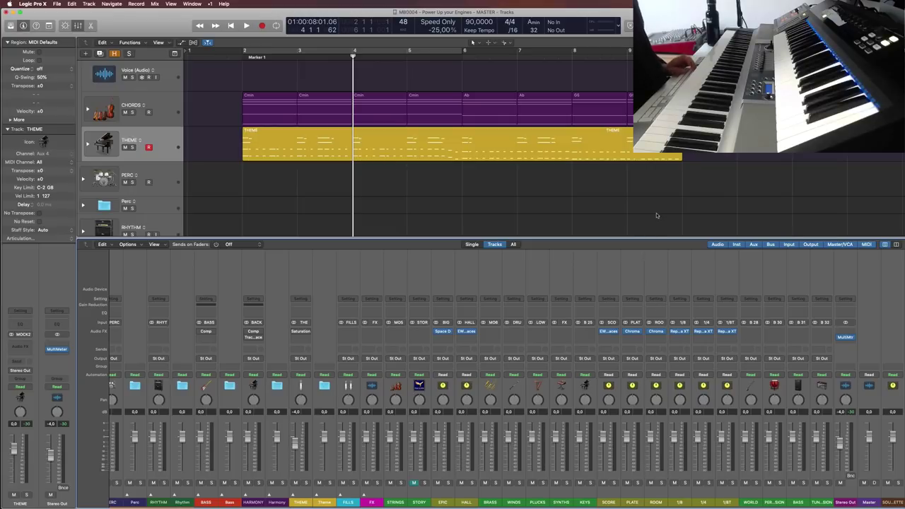
{"action": "key", "text": "x"}
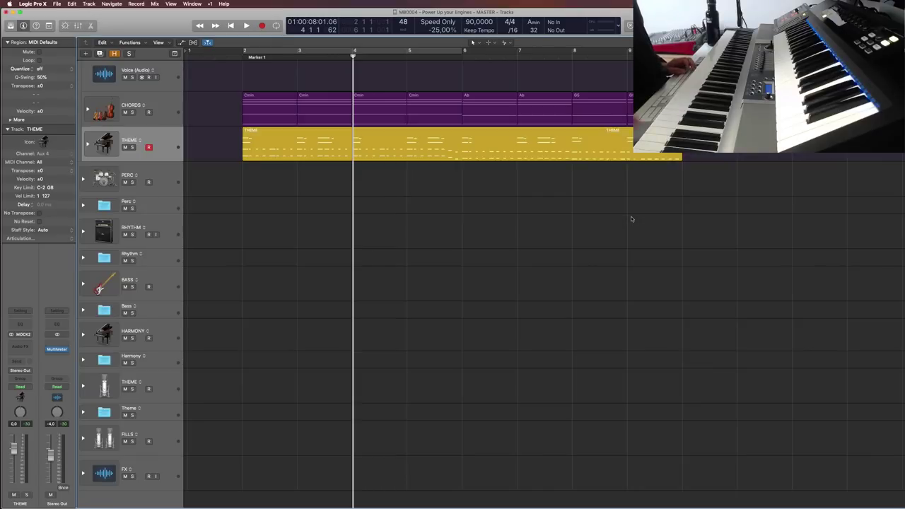
{"action": "key", "text": "x"}
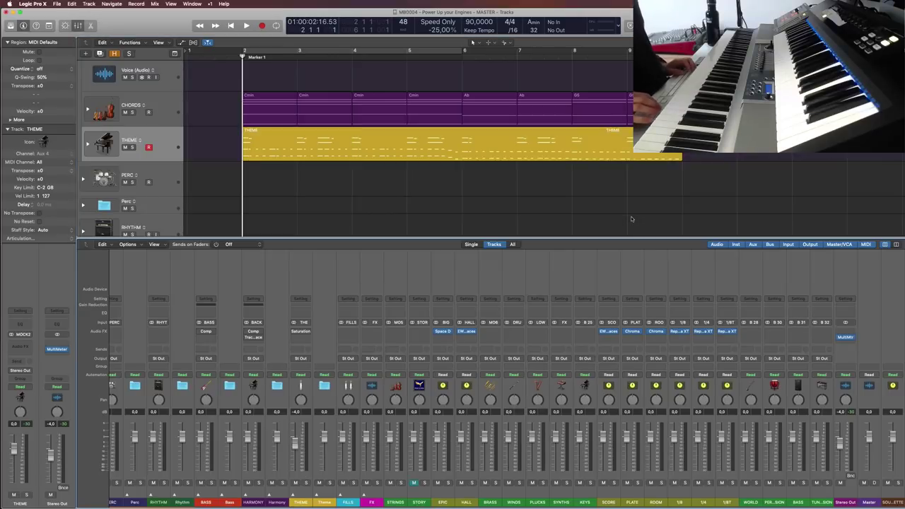
Hide the mixer and play back the chords and theme from bar 2 through bar 9
{"action": "key", "text": "x"}
{"action": "key", "text": "space"}
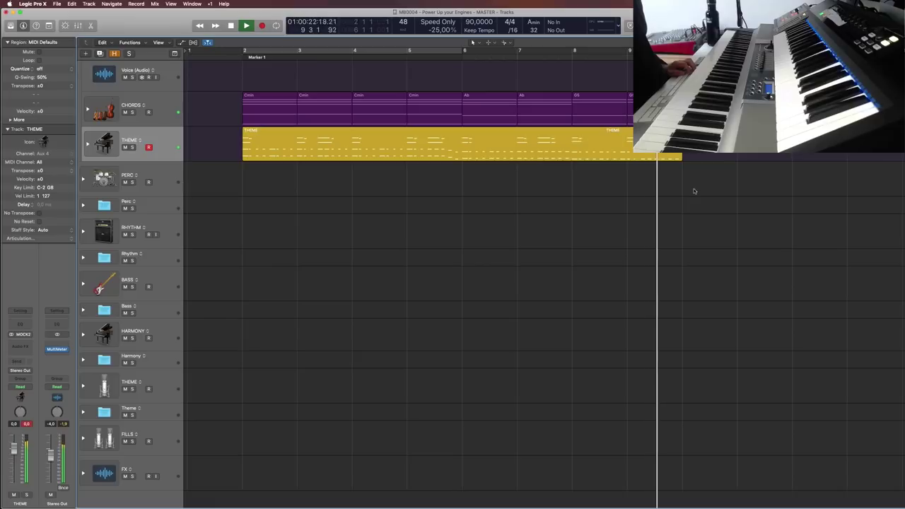
{"action": "key", "text": "space"}
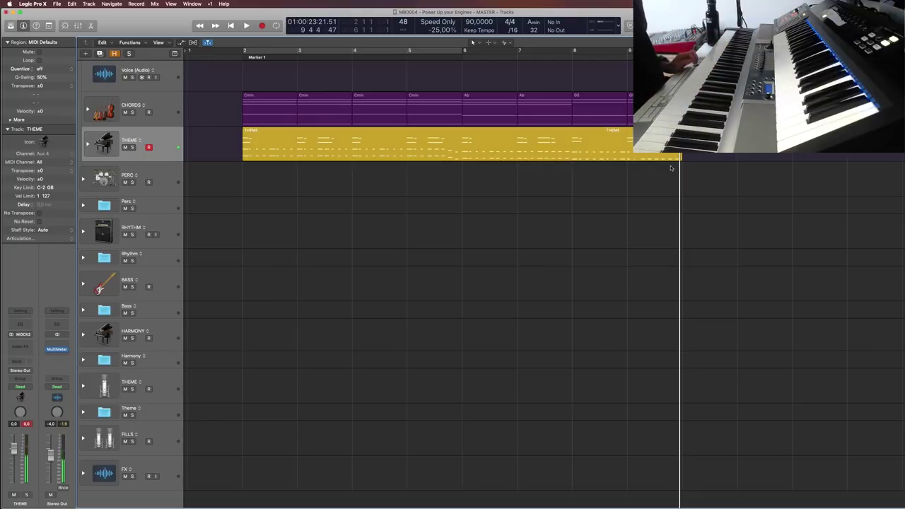
{"action": "left_click", "coordinate": [270, 111]}
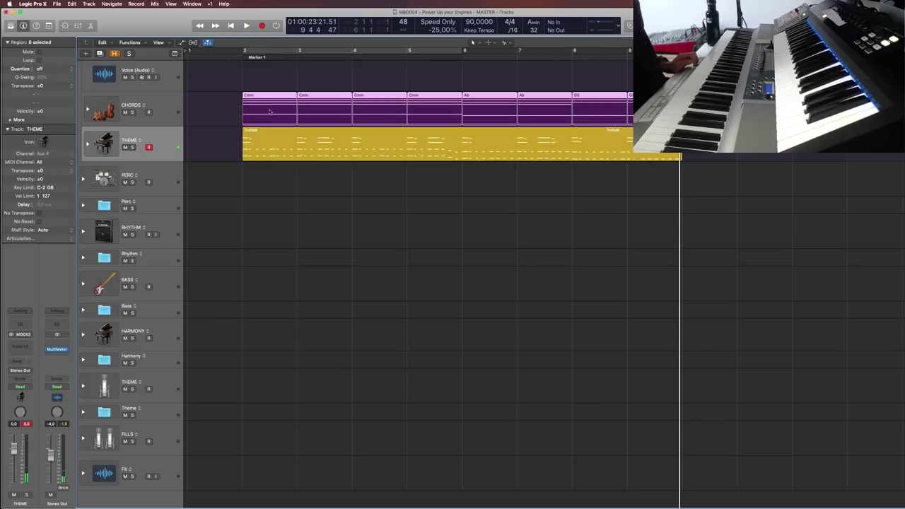
{"action": "left_click", "coordinate": [540, 207]}
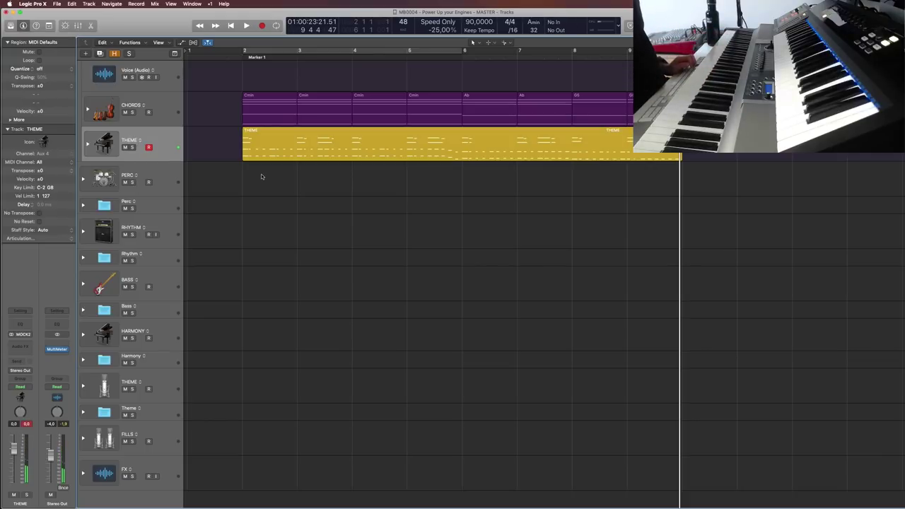
Expand the PERC track stack and record a low drum part on the LOW track from bar 2 through bar 9
{"action": "left_click", "coordinate": [246, 63]}
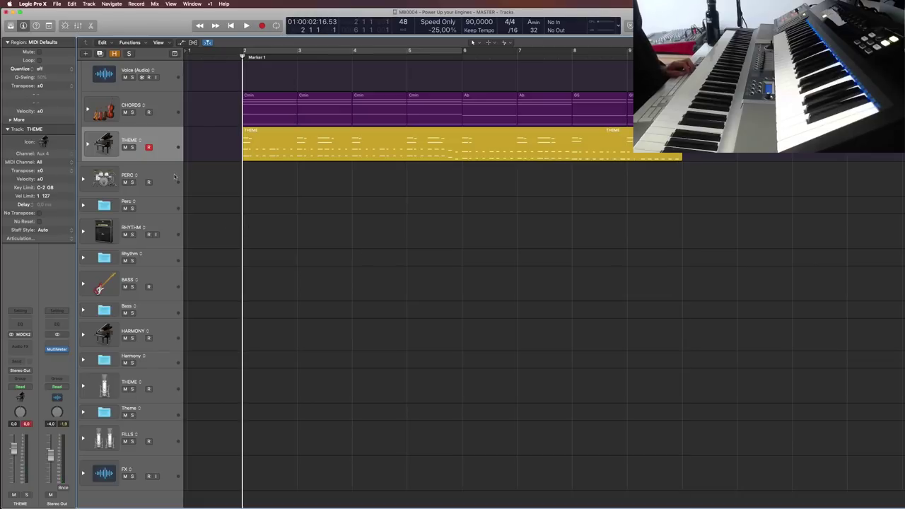
{"action": "left_click", "coordinate": [85, 185]}
{"action": "left_click", "coordinate": [83, 181]}
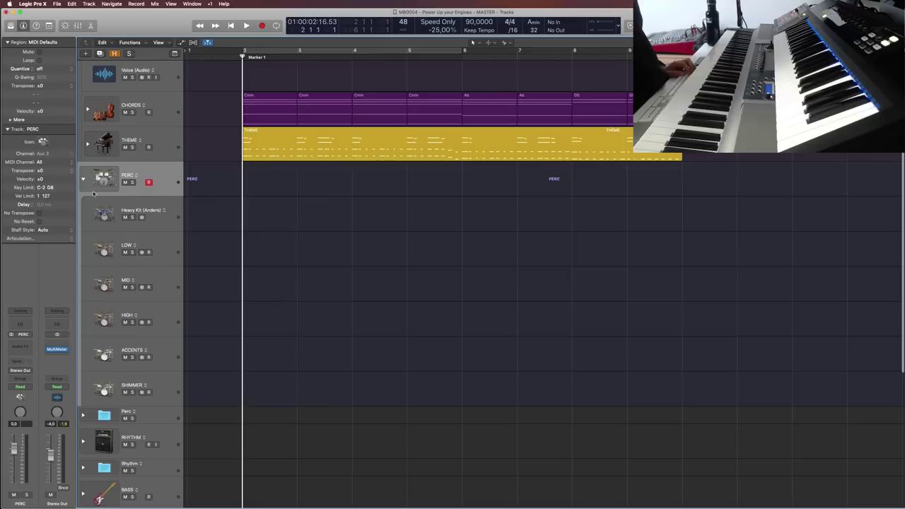
{"action": "left_click", "coordinate": [167, 244]}
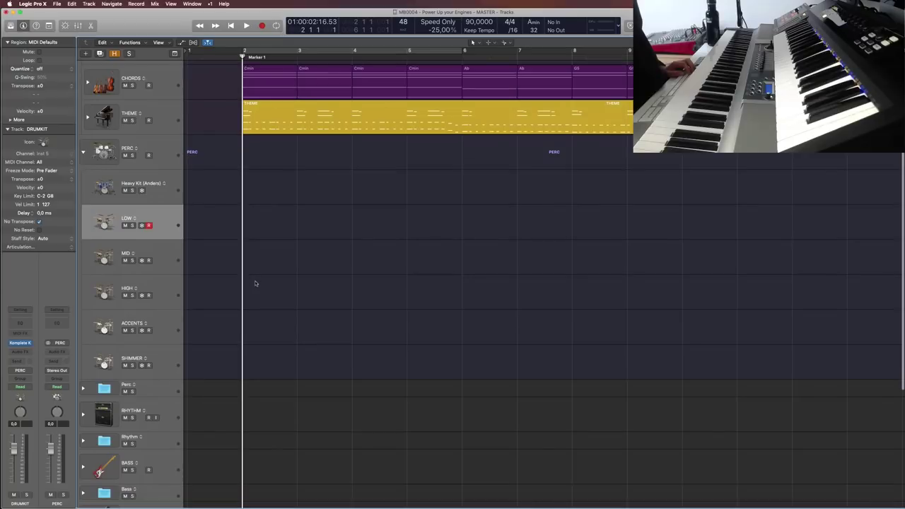
{"action": "scroll", "coordinate": [255, 284], "scroll_direction": "down", "scroll_amount": 2}
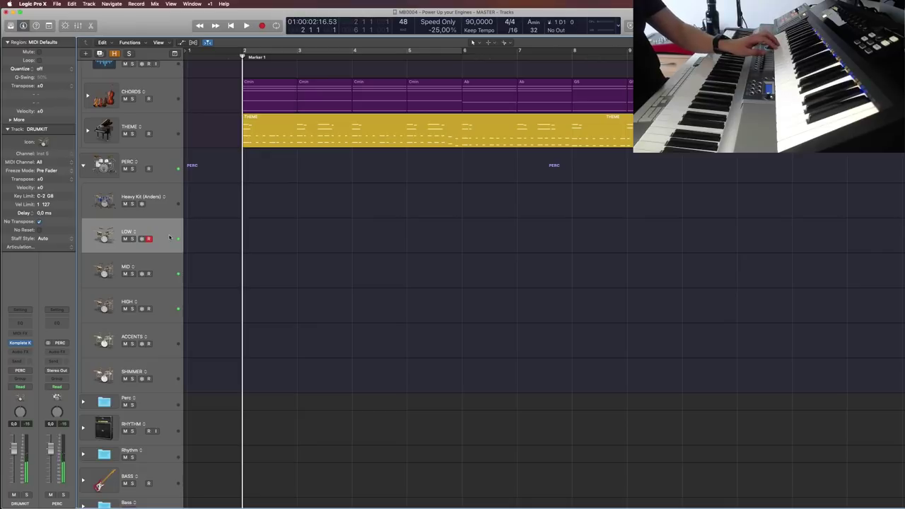
{"action": "scroll", "coordinate": [321, 202], "scroll_direction": "up", "scroll_amount": 5}
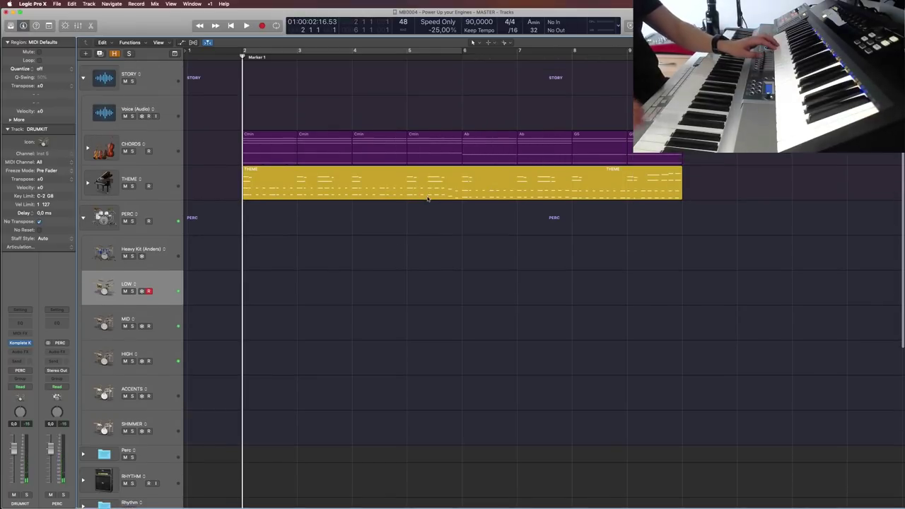
{"action": "key", "text": "r"}
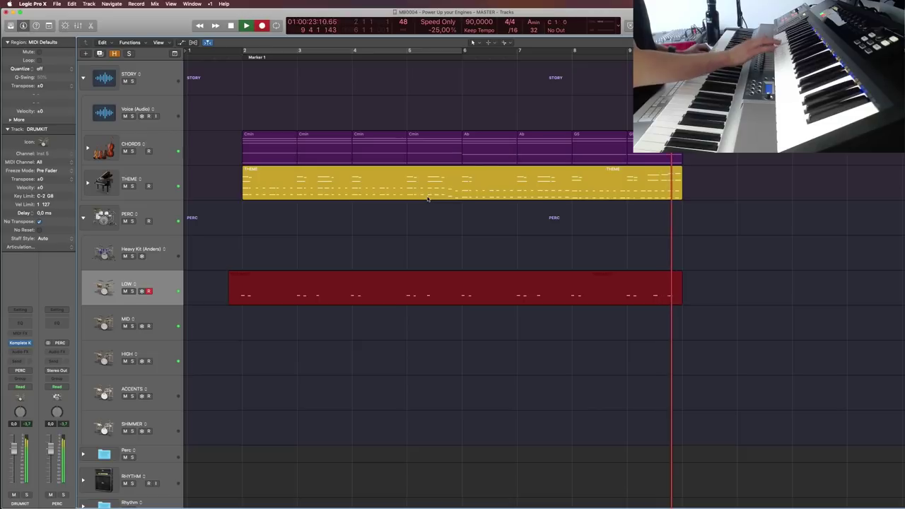
{"action": "key", "text": "space"}
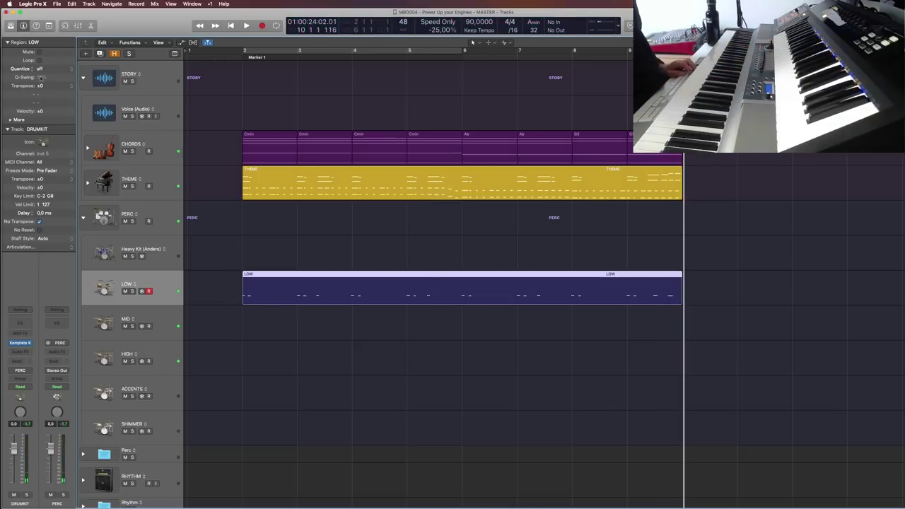
Quantize the recorded LOW region to 1/8 Note and play its opening from bar 2
{"action": "left_click", "coordinate": [40, 69]}
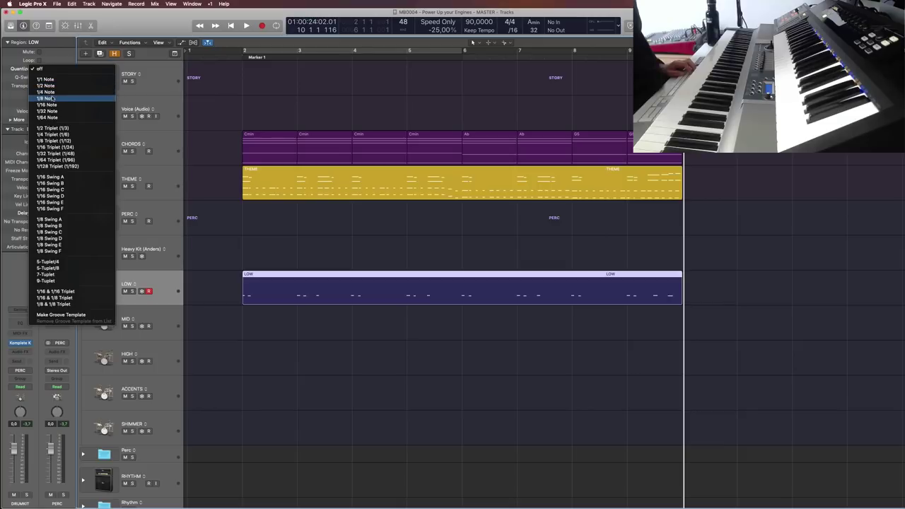
{"action": "left_click", "coordinate": [53, 98]}
{"action": "left_click", "coordinate": [258, 62]}
{"action": "key", "text": "space"}
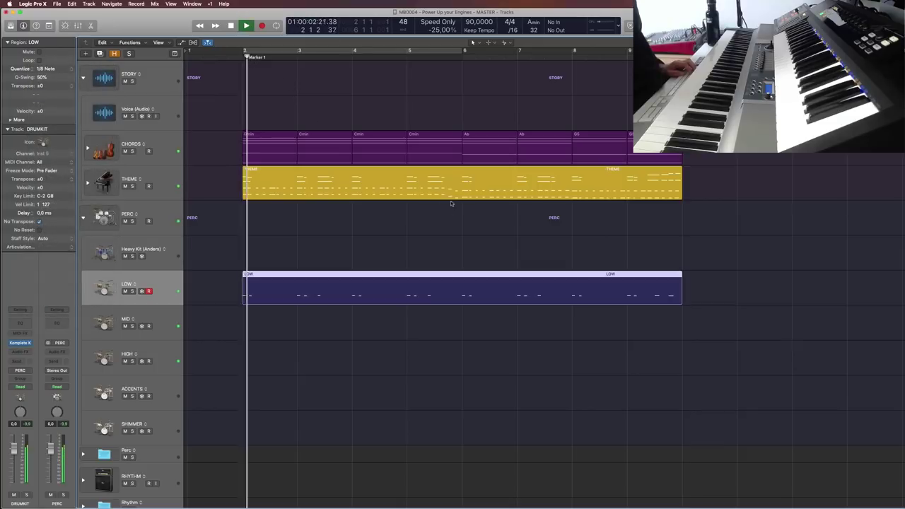
{"action": "left_click", "coordinate": [418, 384]}
{"action": "key", "text": "space"}
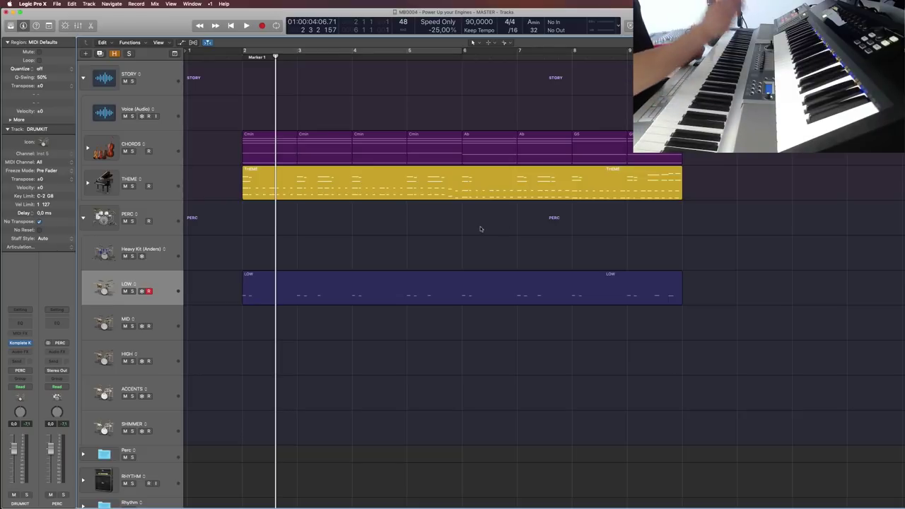
Examine the THEME region's notes in the Piano Roll, highlighting the accented notes at the start of each bar
{"action": "left_click", "coordinate": [325, 177]}
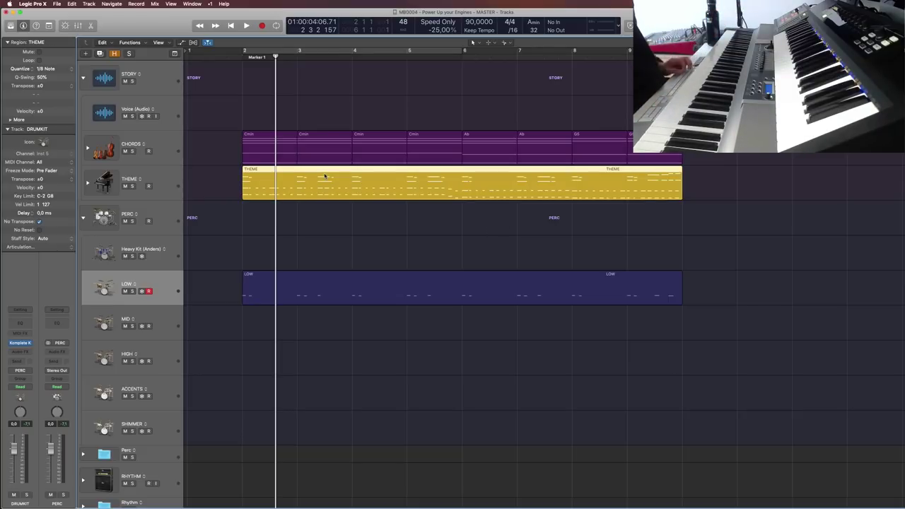
{"action": "key", "text": "p"}
{"action": "left_click_drag", "start_coordinate": [182, 173], "coordinate": [187, 237]}
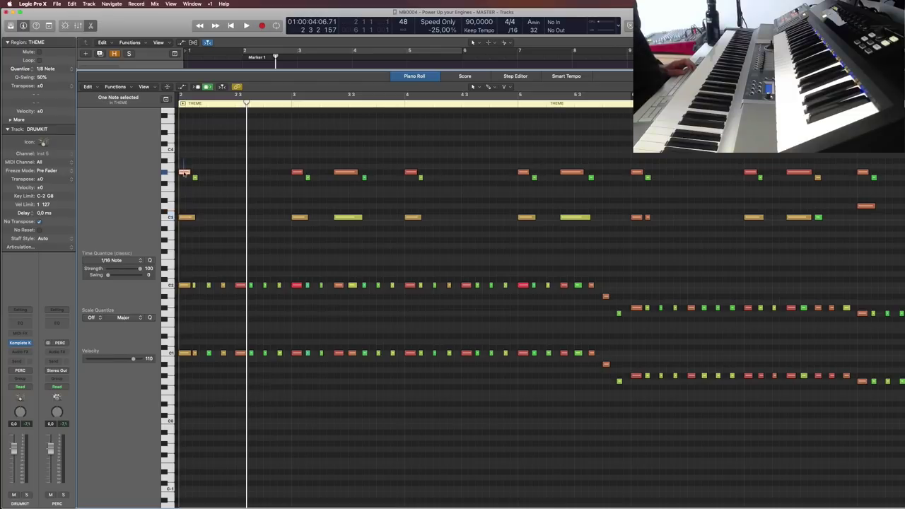
{"action": "key", "text": "super+a"}
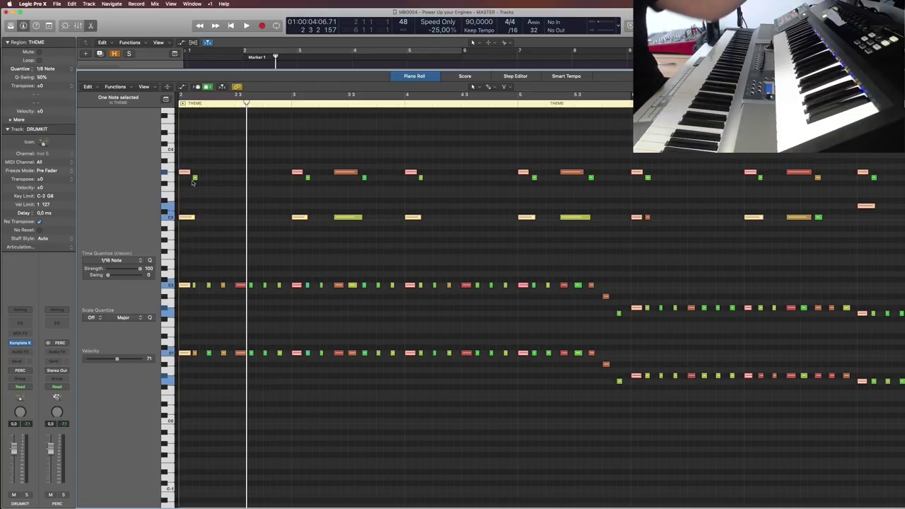
{"action": "left_click", "coordinate": [443, 265]}
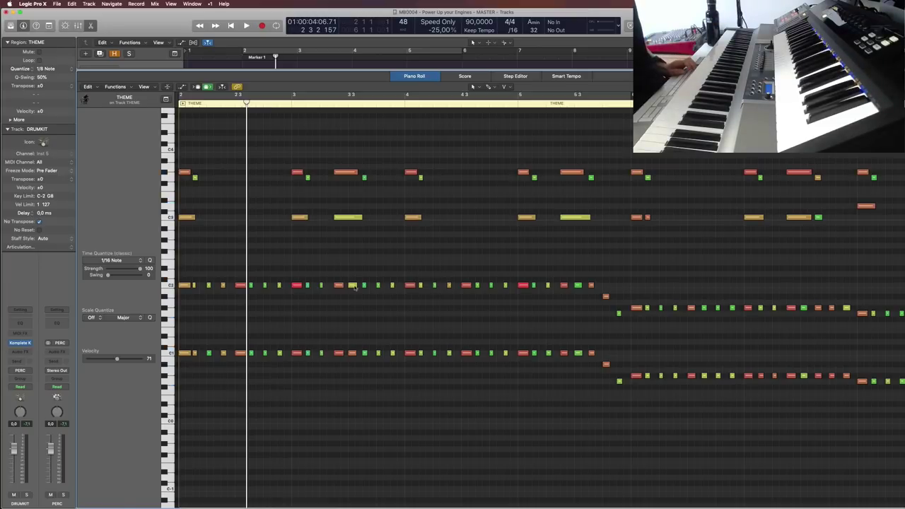
{"action": "key", "text": "e"}
{"action": "left_click", "coordinate": [272, 269]}
{"action": "left_click", "coordinate": [300, 178]}
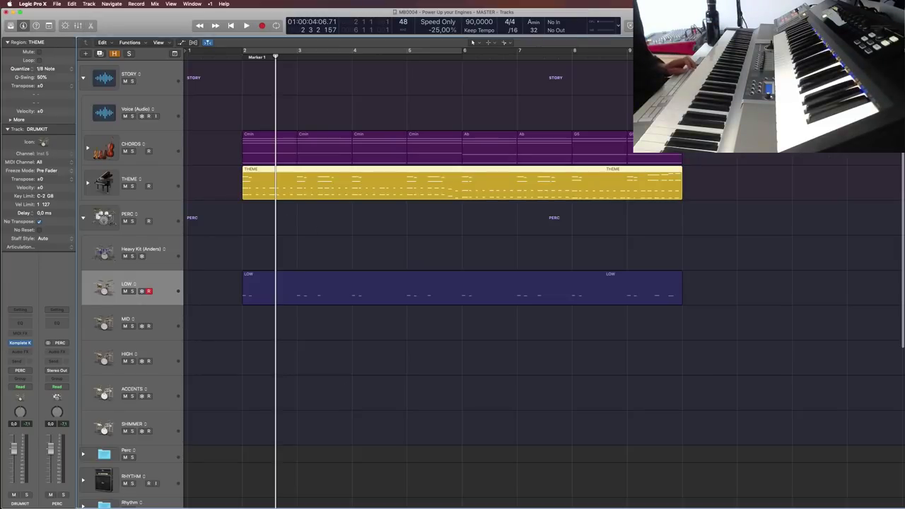
{"action": "scroll", "coordinate": [347, 425], "scroll_direction": "down", "scroll_amount": 3}
{"action": "scroll", "coordinate": [346, 425], "scroll_direction": "up", "scroll_amount": 3}
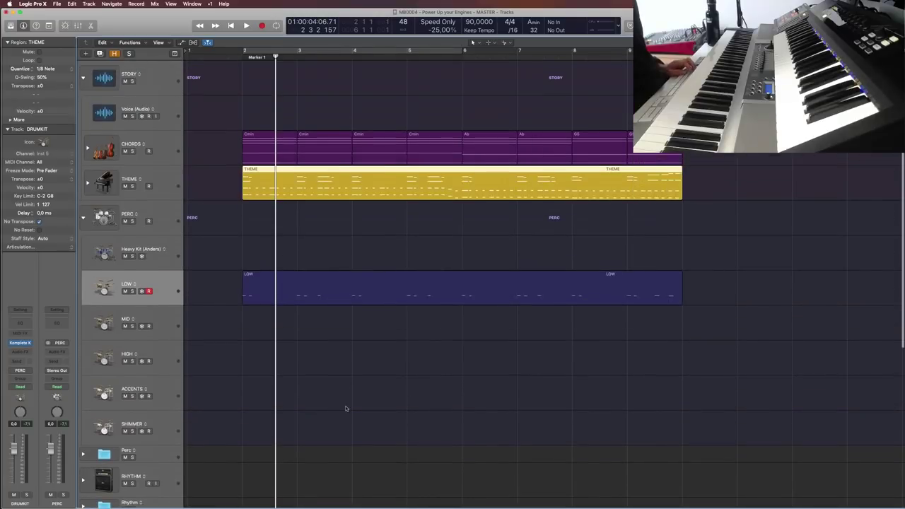
{"action": "left_click", "coordinate": [341, 394]}
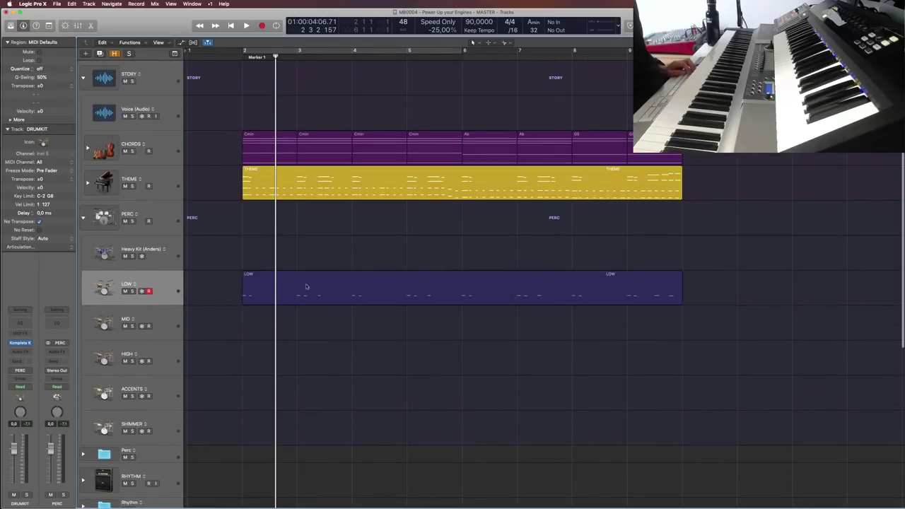
Play bar 9 and inspect the last LOW drum hits in the Piano Roll to check their timing
{"action": "left_click", "coordinate": [249, 59]}
{"action": "left_click", "coordinate": [627, 50]}
{"action": "key", "text": "space"}
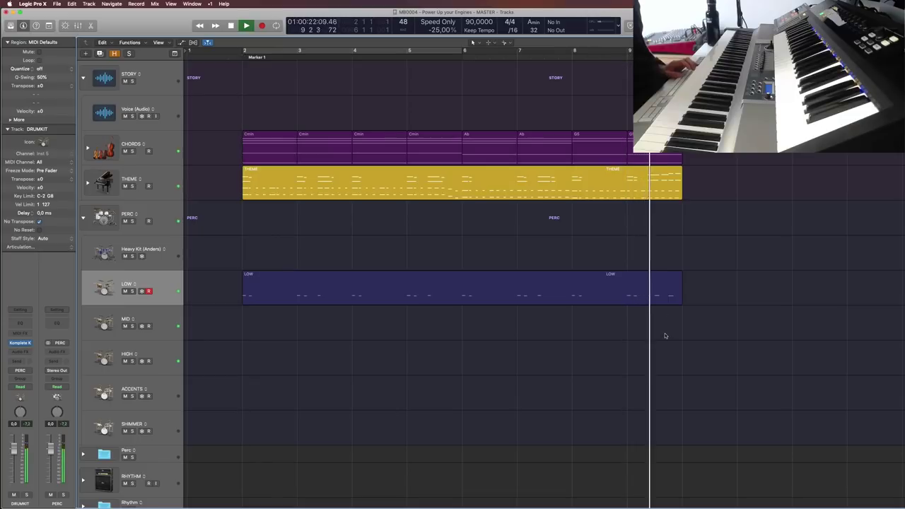
{"action": "key", "text": "space"}
{"action": "left_click", "coordinate": [665, 302]}
{"action": "double_click", "coordinate": [662, 302]}
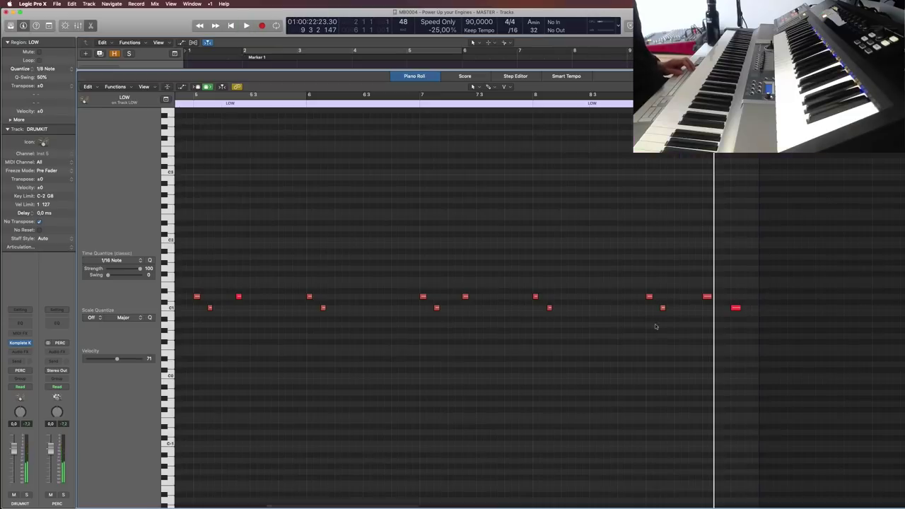
{"action": "left_click", "coordinate": [707, 297]}
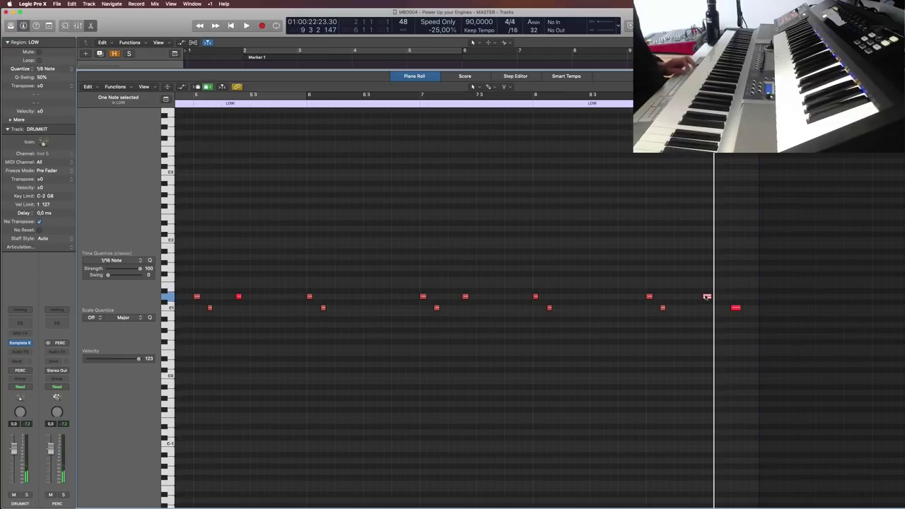
Show the THEME and LOW regions together in the Piano Roll and move the second-to-last LOW note one eighth earlier, to 9 2 3 1
{"action": "key", "text": "e"}
{"action": "left_click_drag", "start_coordinate": [711, 189], "coordinate": [648, 307]}
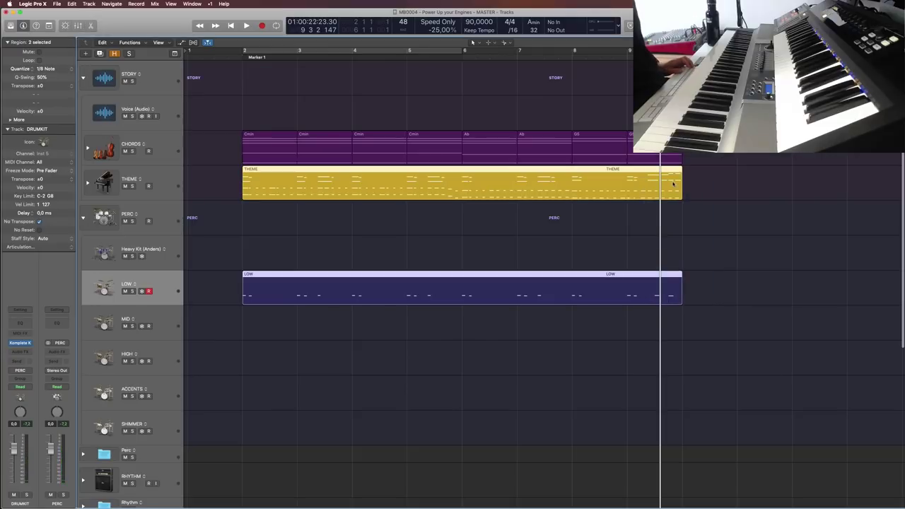
{"action": "double_click", "coordinate": [645, 297]}
{"action": "scroll", "coordinate": [719, 253], "scroll_direction": "right", "scroll_amount": 3}
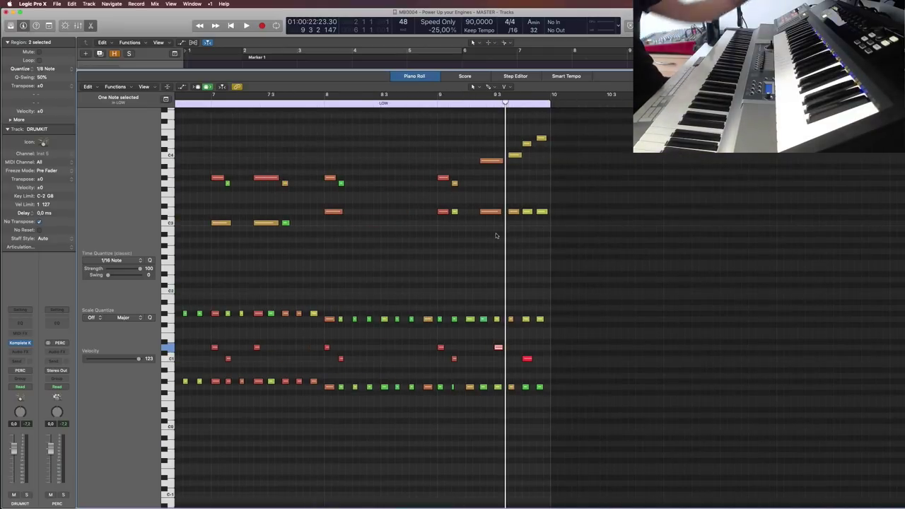
{"action": "left_click", "coordinate": [481, 108]}
{"action": "left_click_drag", "start_coordinate": [499, 347], "coordinate": [485, 347]}
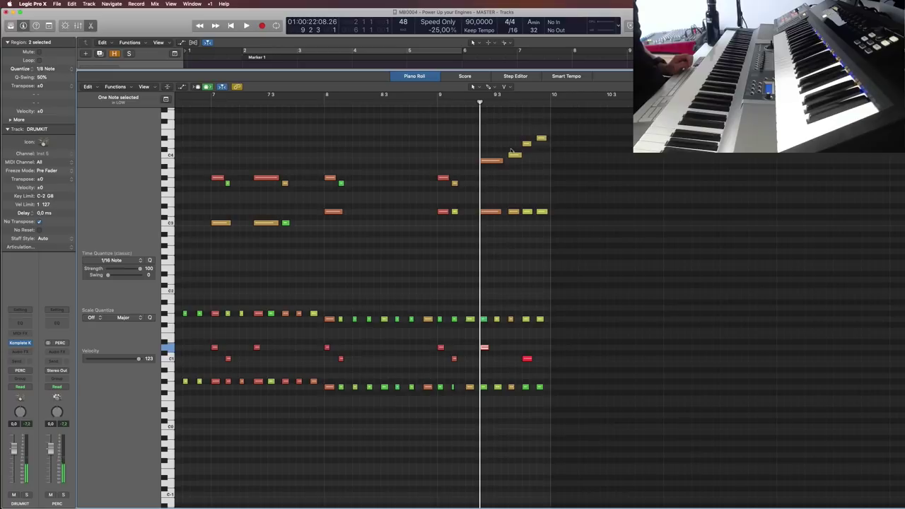
Try the last LOW note one eighth earlier, return it to beat 4 of bar 9, and play the bar
{"action": "left_click_drag", "start_coordinate": [527, 359], "coordinate": [513, 359]}
{"action": "key", "text": "space"}
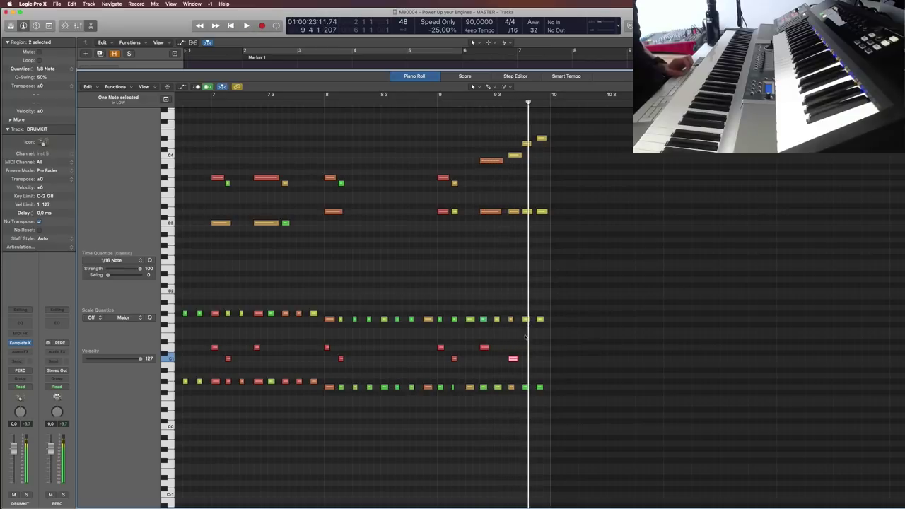
{"action": "left_click", "coordinate": [513, 360]}
{"action": "left_click_drag", "start_coordinate": [513, 360], "coordinate": [527, 359]}
{"action": "left_click", "coordinate": [439, 109]}
{"action": "key", "text": "space"}
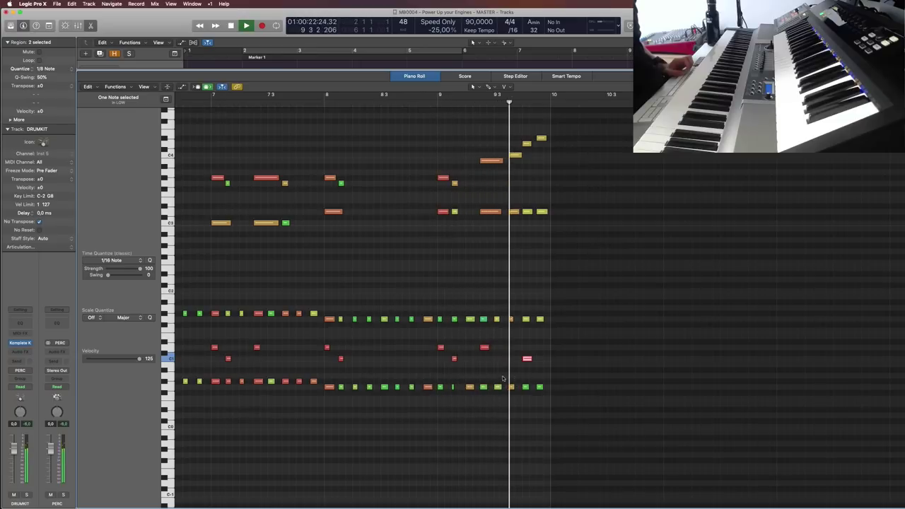
{"action": "key", "text": "space"}
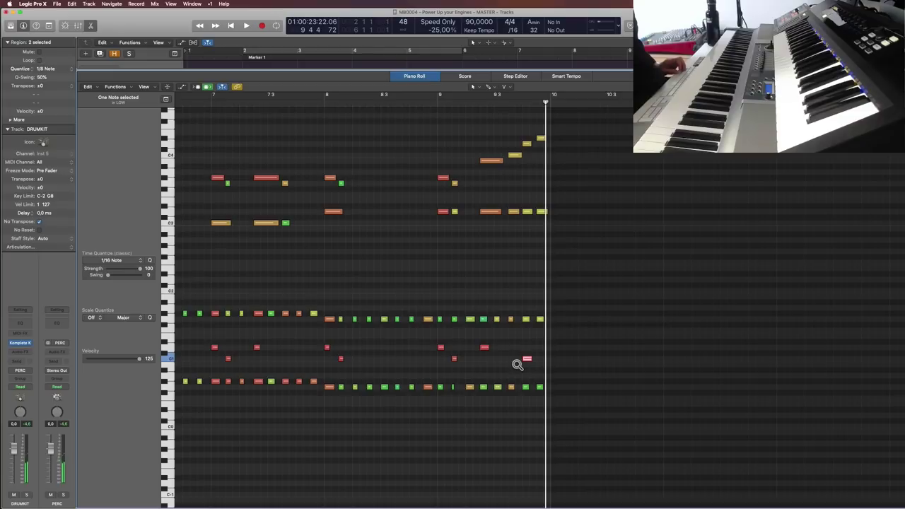
Add two C#1 notes at velocity 101, one eighth before and one eighth after the last LOW note, and play bar 9
{"action": "left_click_drag", "start_coordinate": [527, 359], "coordinate": [545, 355]}
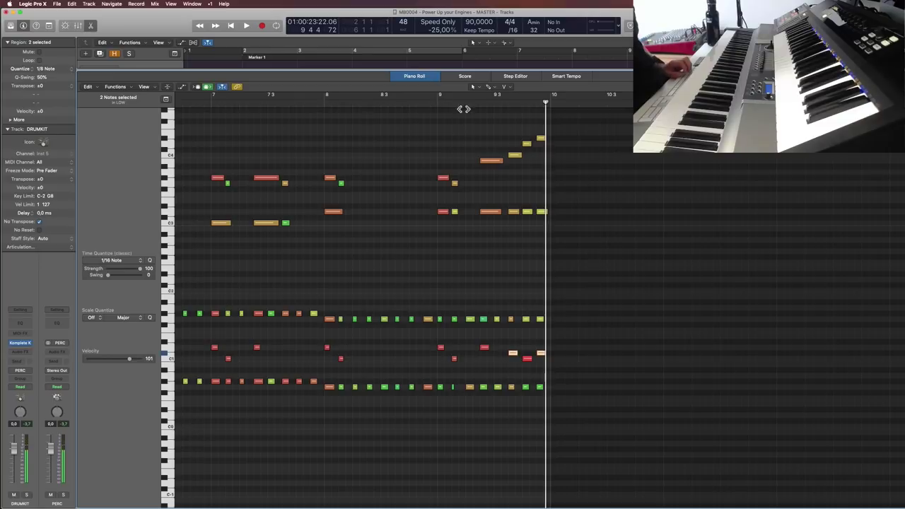
{"action": "left_click", "coordinate": [440, 105]}
{"action": "key", "text": "space"}
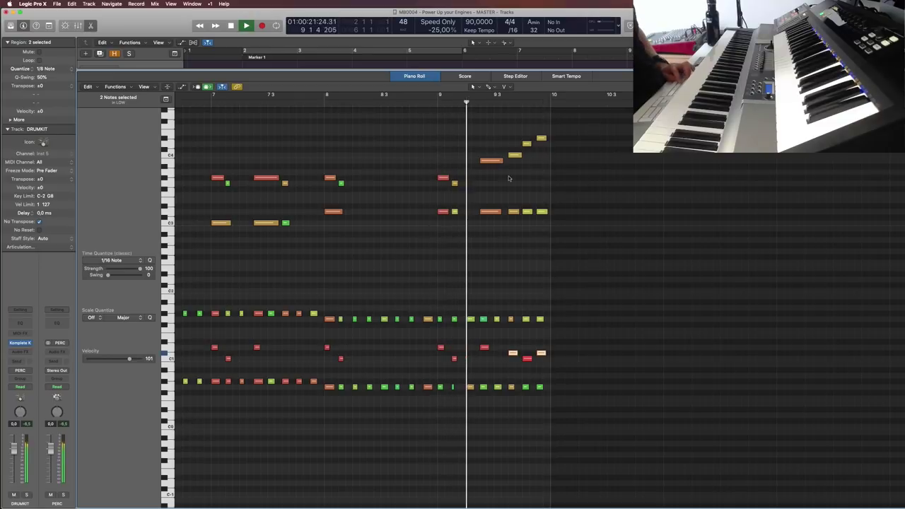
{"action": "key", "text": "space"}
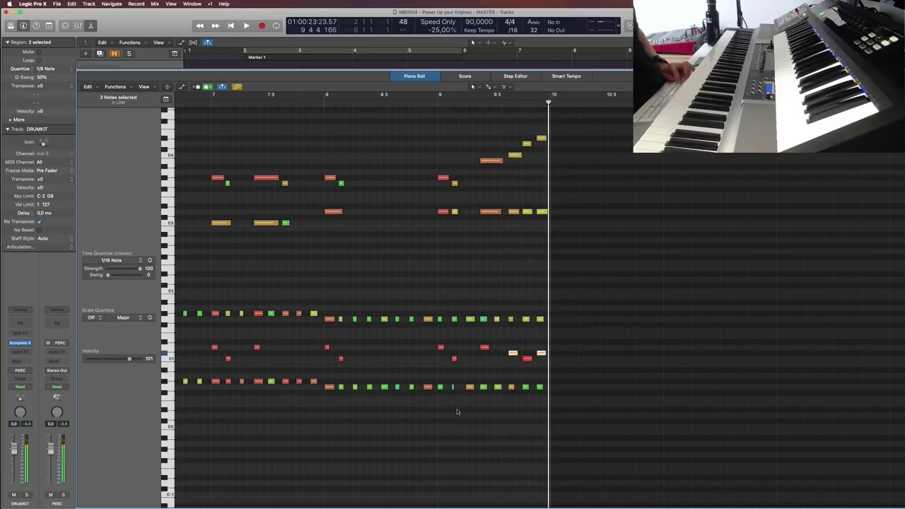
Set the velocity of the LOW note on the second half of beat 2 in bar 9 to 97 and play the bar
{"action": "left_click", "coordinate": [484, 347]}
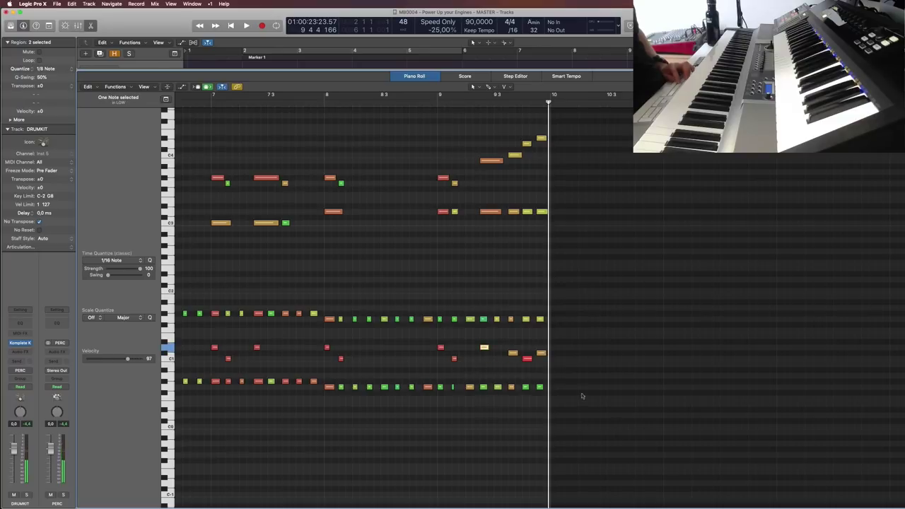
{"action": "left_click", "coordinate": [436, 99]}
{"action": "key", "text": "space"}
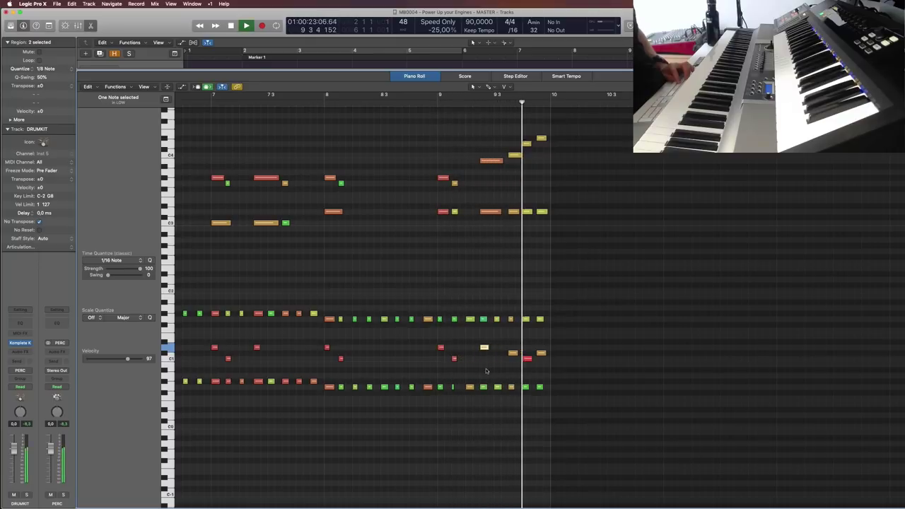
Delete the LOW note on the second half of beat 2 in bar 9 and play the bar
{"action": "key", "text": "space"}
{"action": "key", "text": "BackSpace"}
{"action": "left_click", "coordinate": [436, 100]}
{"action": "key", "text": "space"}
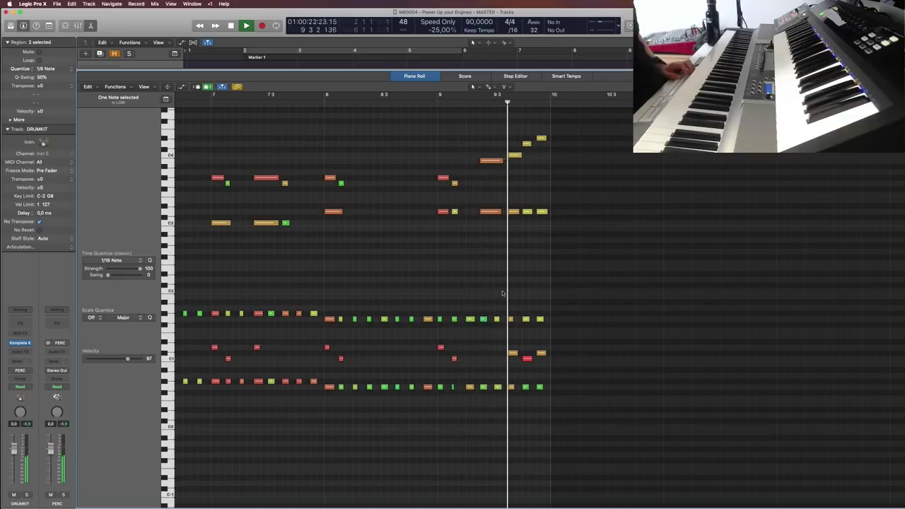
{"action": "key", "text": "space"}
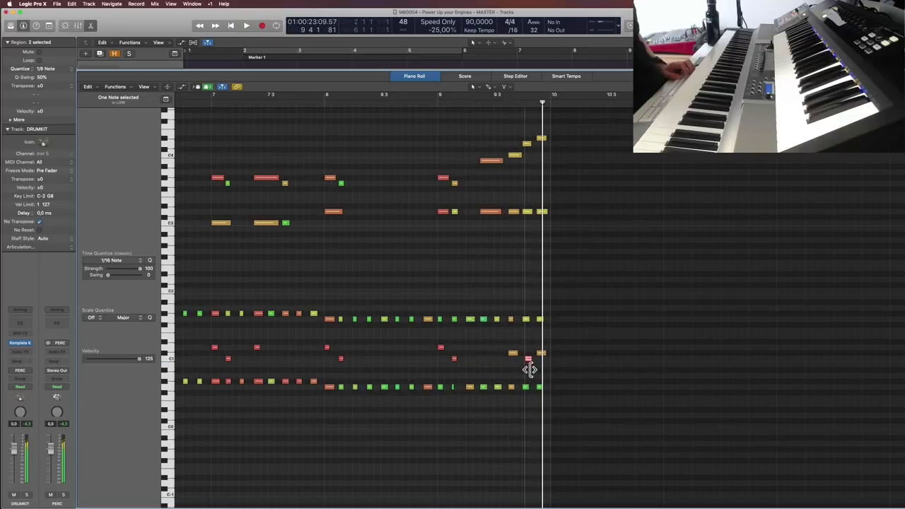
Set the velocity of the last two C#1 notes in bar 9 of the LOW region to 111
{"action": "left_click", "coordinate": [527, 361]}
{"action": "left_click_drag", "start_coordinate": [509, 343], "coordinate": [542, 354]}
{"action": "left_click", "coordinate": [486, 328]}
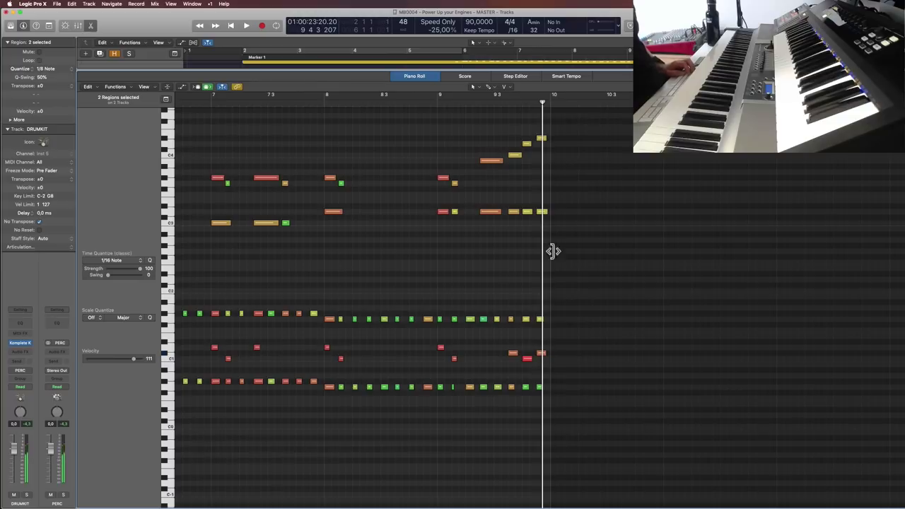
Set the velocity of the C1 note between the last two C#1 notes to 114 and play the end of bar 9
{"action": "left_click", "coordinate": [514, 355]}
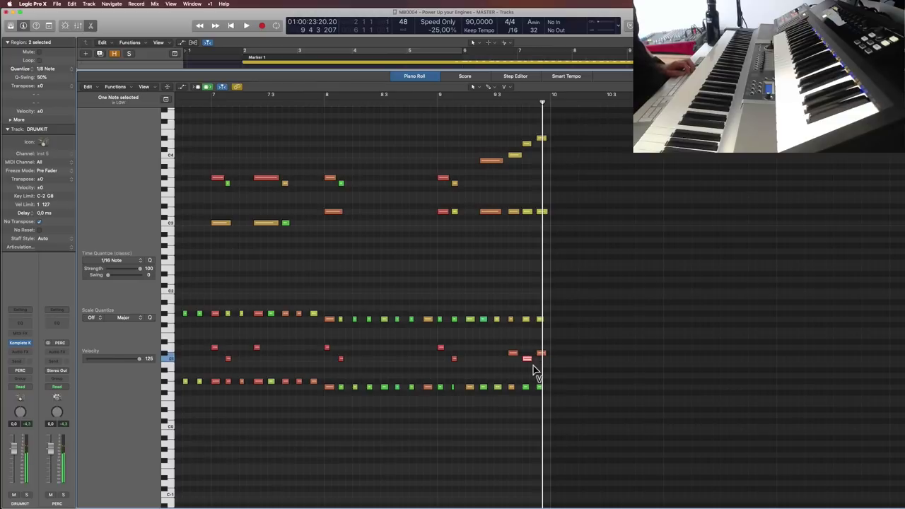
{"action": "left_click", "coordinate": [517, 110]}
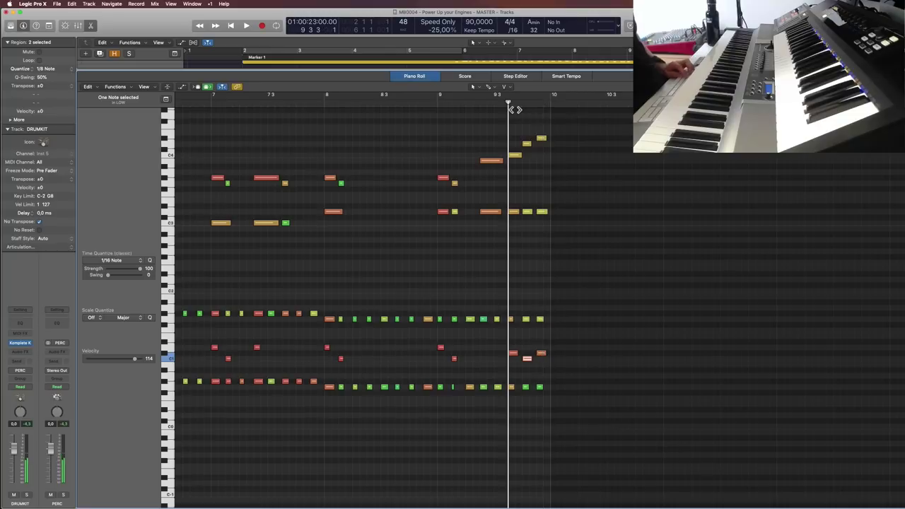
{"action": "left_click", "coordinate": [494, 174]}
{"action": "key", "text": "space"}
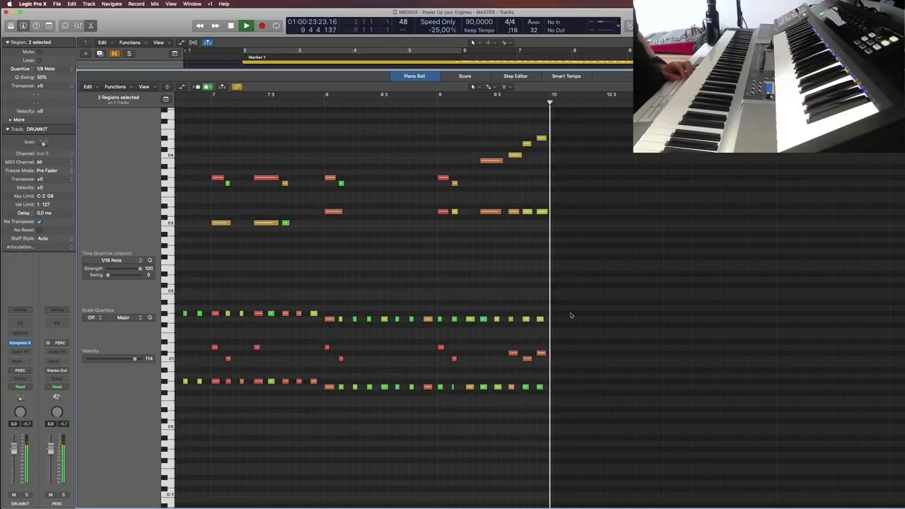
{"action": "key", "text": "space"}
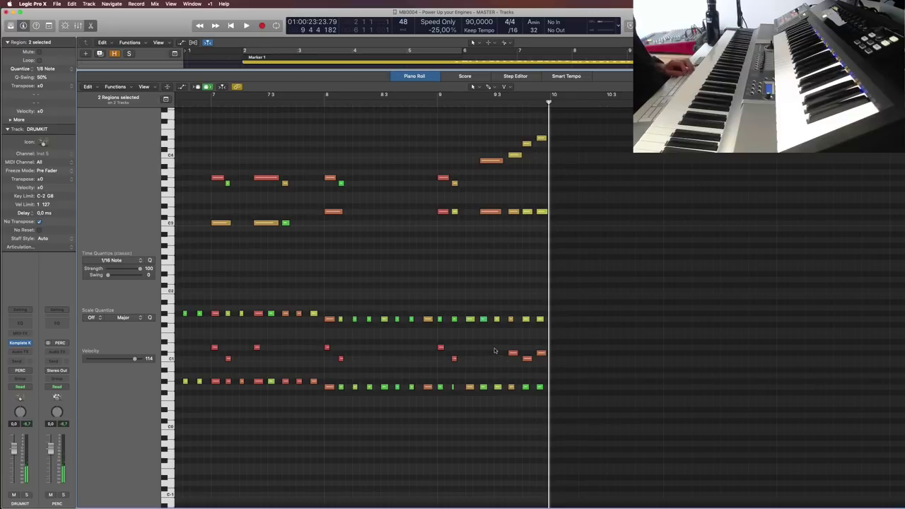
Close the Piano Roll, select the MID track and place the playhead at the start of bar 2
{"action": "key", "text": "p"}
{"action": "left_click", "coordinate": [469, 317]}
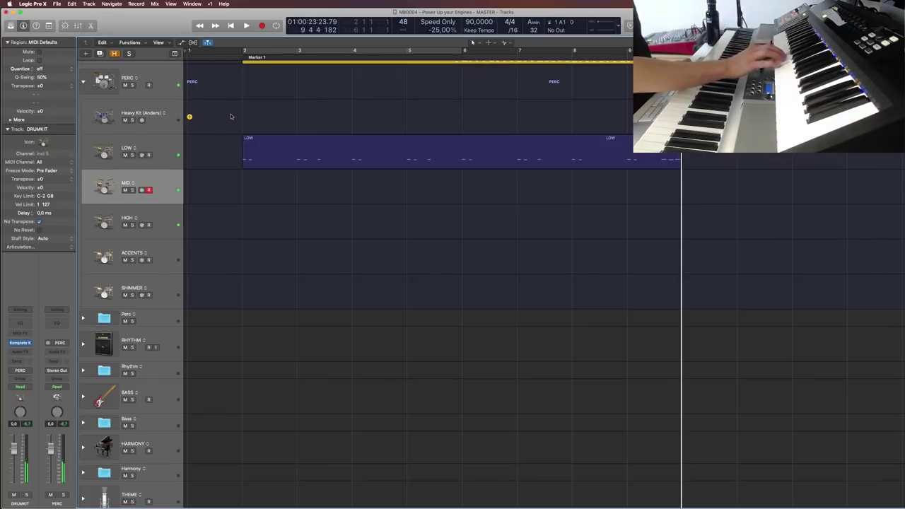
{"action": "key", "text": "Return"}
{"action": "scroll", "coordinate": [484, 174], "scroll_direction": "up", "scroll_amount": 4}
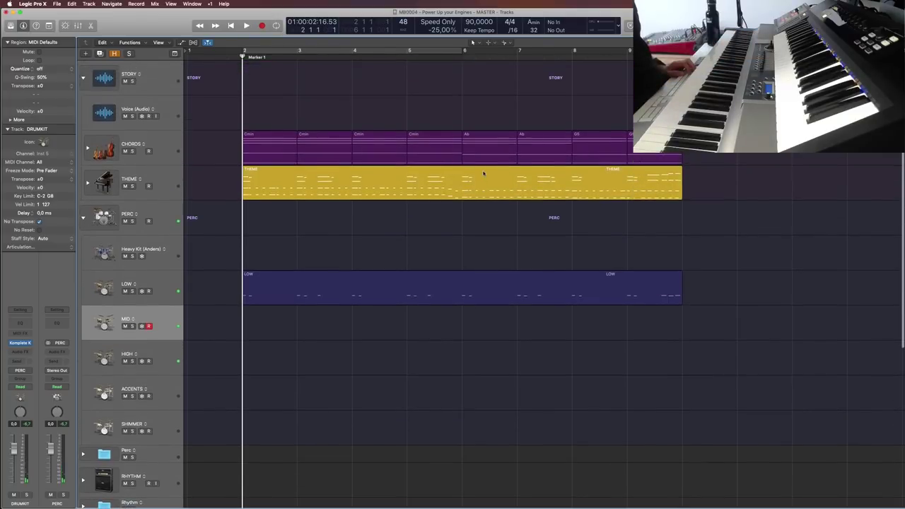
Try two takes of a drum part on the MID track from bar 2 and discard both
{"action": "key", "text": "r"}
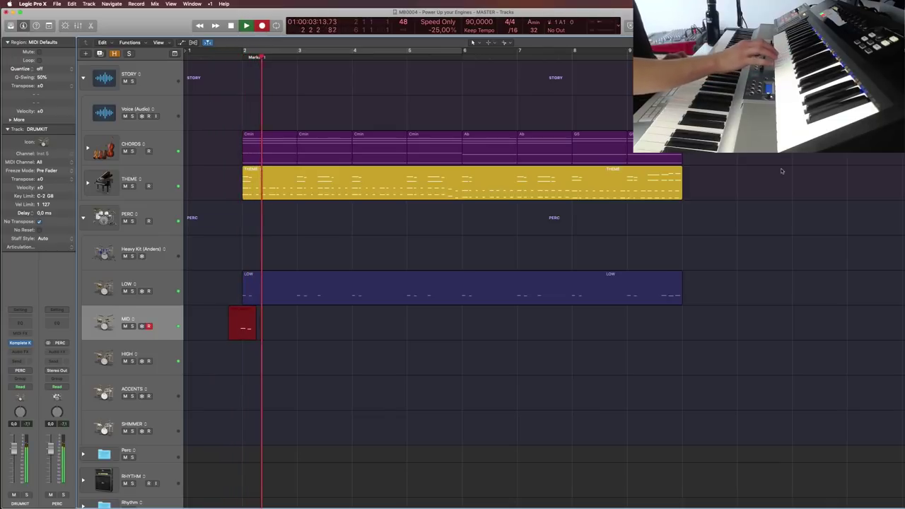
{"action": "key", "text": "space"}
{"action": "key", "text": "super+z"}
{"action": "key", "text": "comma"}
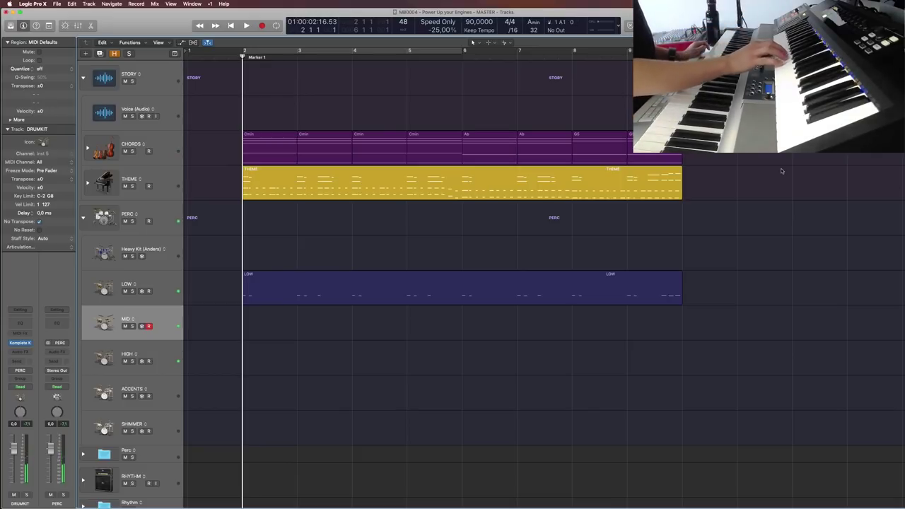
{"action": "key", "text": "r"}
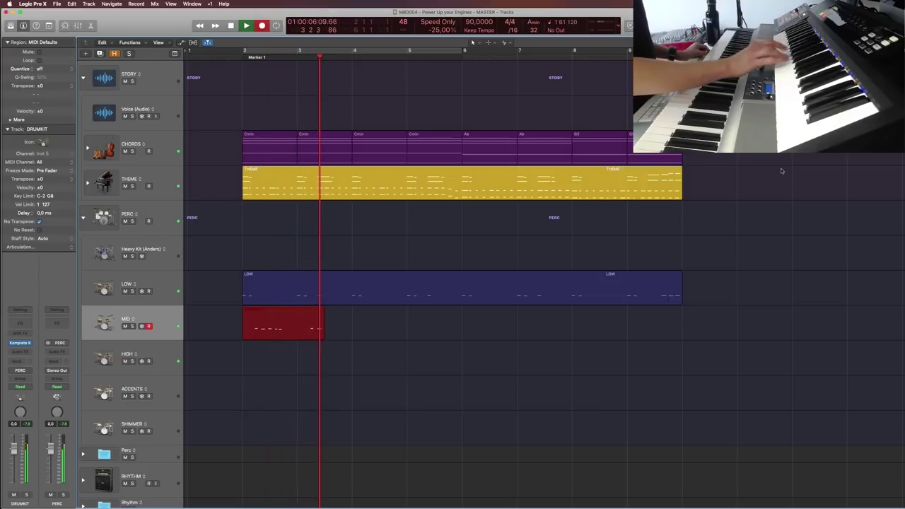
{"action": "key", "text": "super+period"}
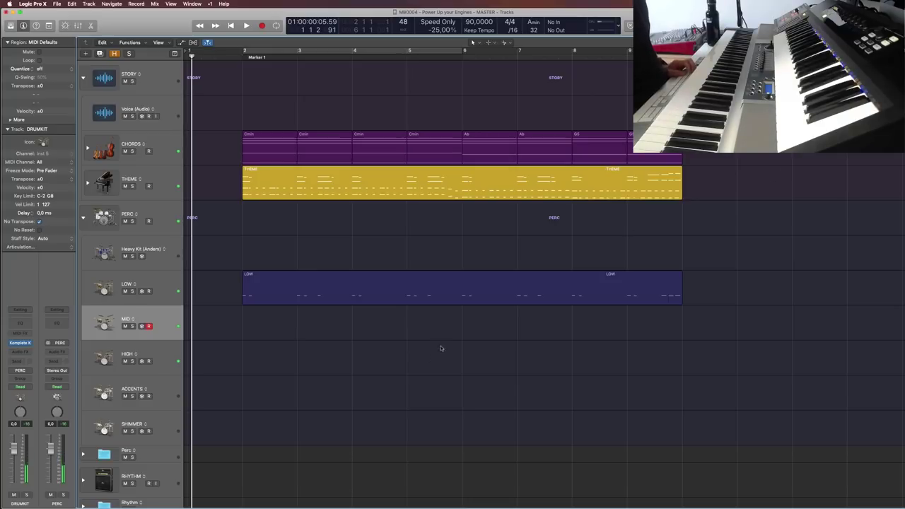
Record crash accents on the ACCENTS track from bar 2 through bar 9, deleting the first short take
{"action": "left_click", "coordinate": [170, 390]}
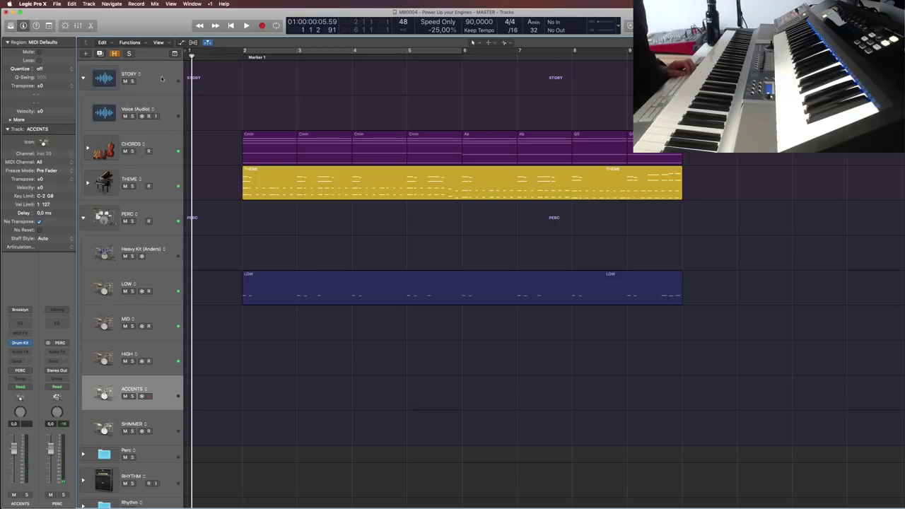
{"action": "left_click", "coordinate": [245, 62]}
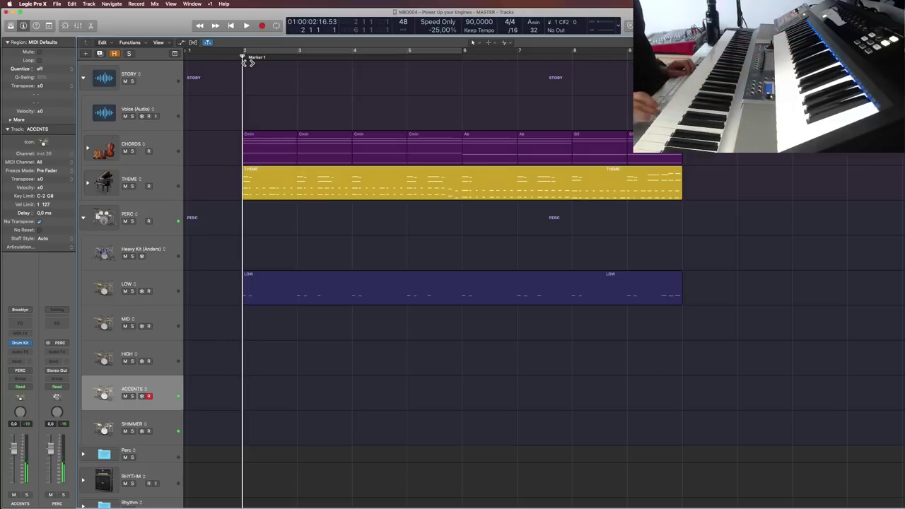
{"action": "key", "text": "r"}
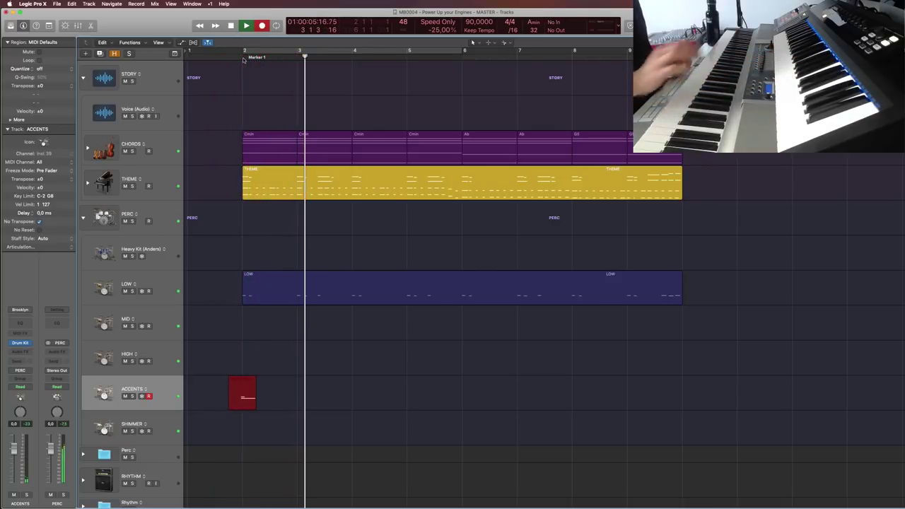
{"action": "key", "text": "space"}
{"action": "key", "text": "Delete"}
{"action": "key", "text": "comma"}
{"action": "key", "text": "comma"}
{"action": "key", "text": "r"}
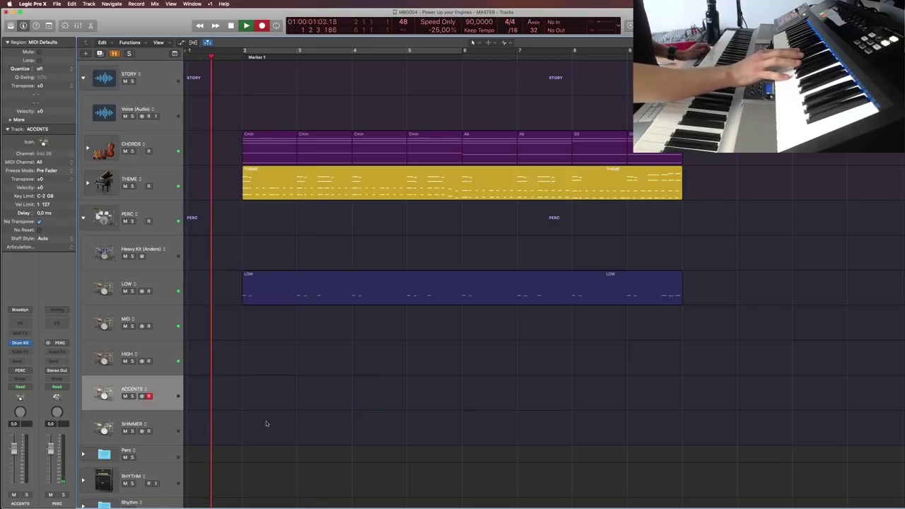
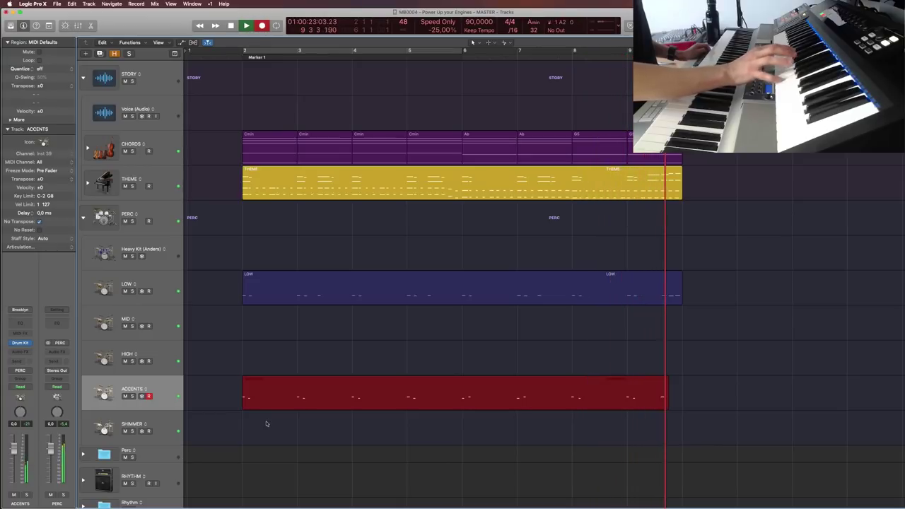
{"action": "key", "text": "space"}
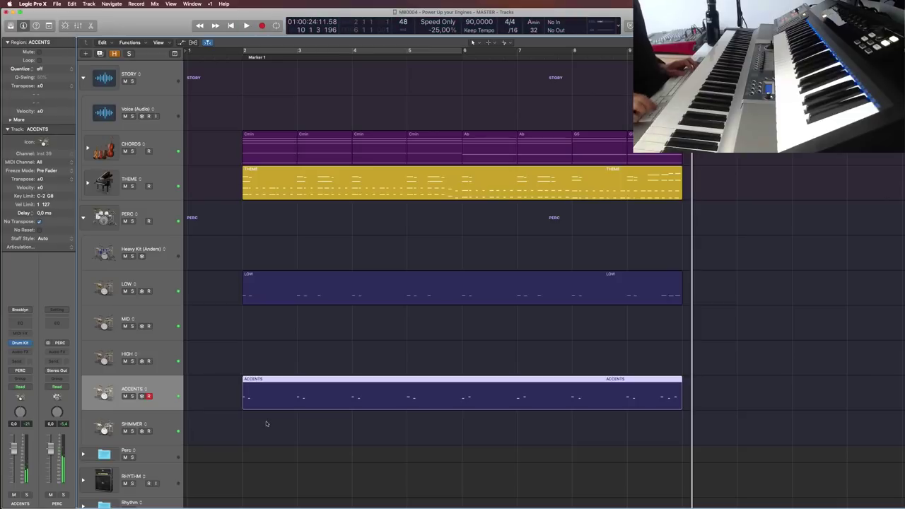
Examine the recorded crash notes of the ACCENTS region in the Piano Roll and return to the arrangement
{"action": "left_click_drag", "start_coordinate": [361, 362], "coordinate": [357, 408]}
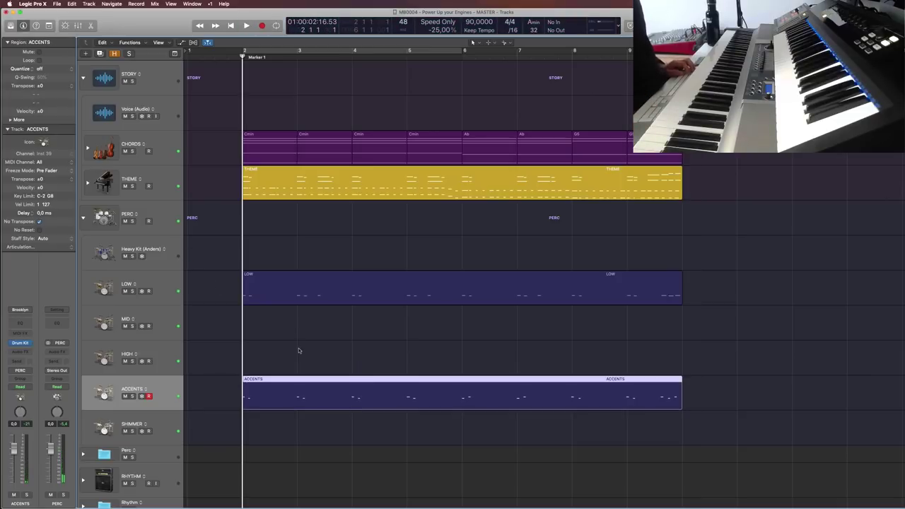
{"action": "left_click_drag", "start_coordinate": [299, 345], "coordinate": [314, 416]}
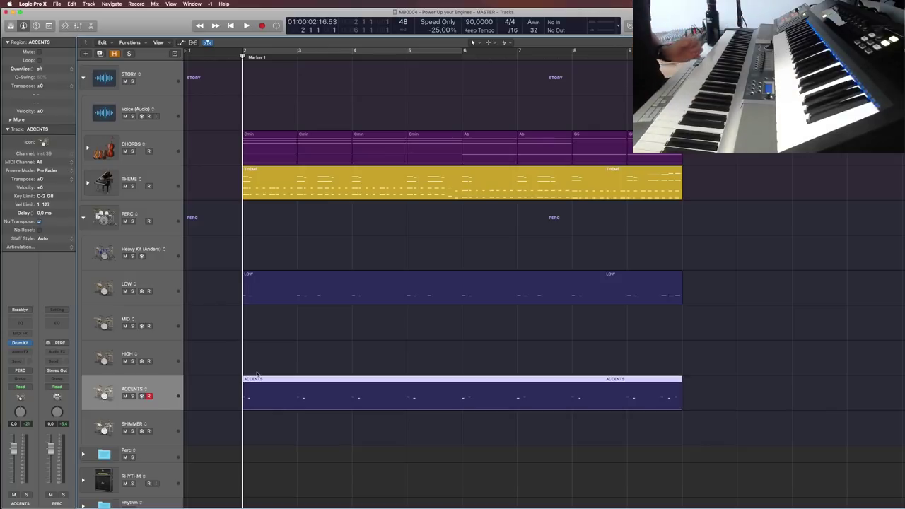
{"action": "left_click", "coordinate": [428, 372]}
{"action": "key", "text": "p"}
{"action": "key", "text": "p"}
{"action": "left_click", "coordinate": [405, 378]}
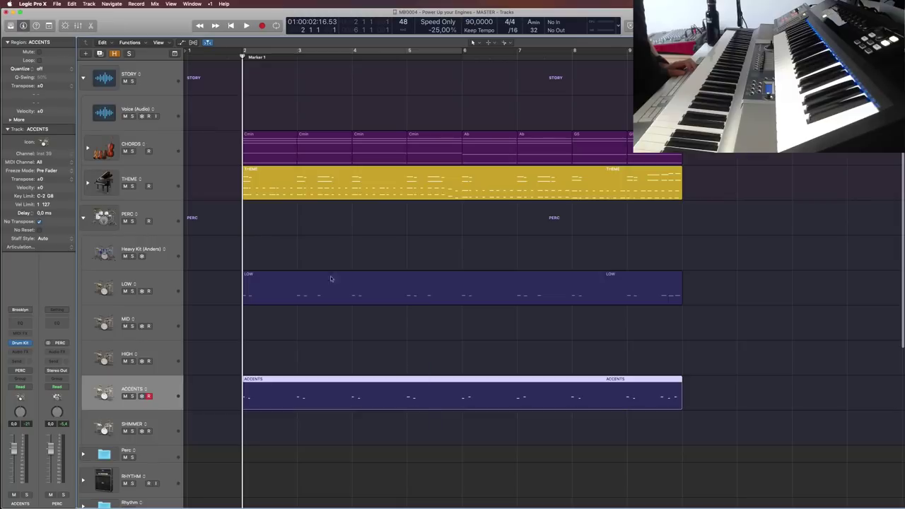
{"action": "key", "text": "p"}
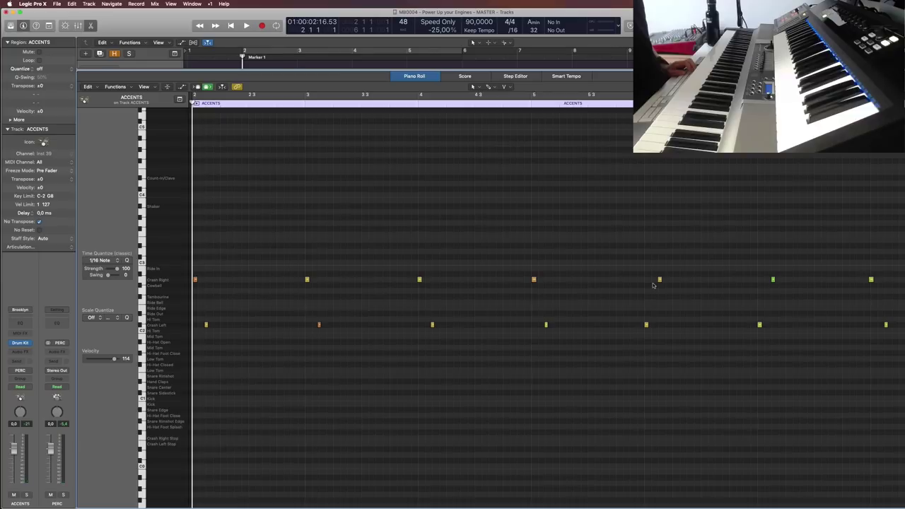
{"action": "key", "text": "e"}
{"action": "left_click", "coordinate": [508, 319]}
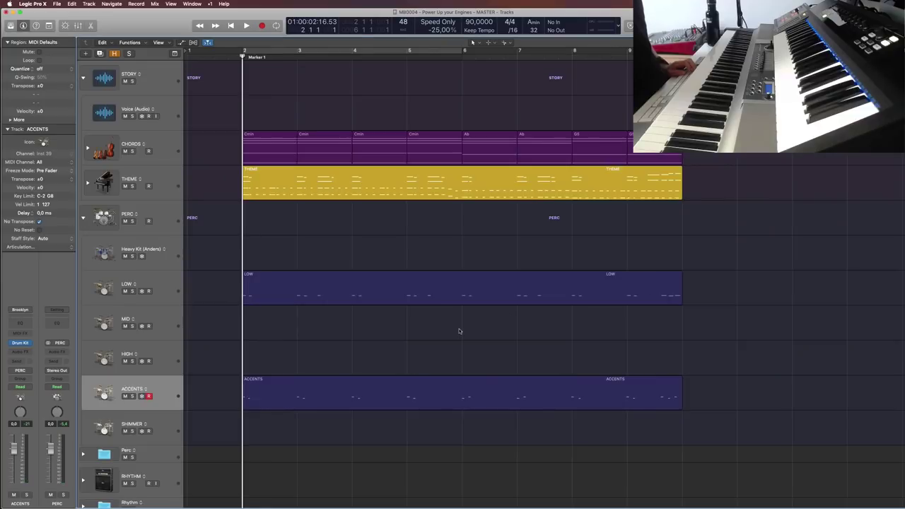
{"action": "scroll", "coordinate": [459, 331], "scroll_direction": "down", "scroll_amount": 1}
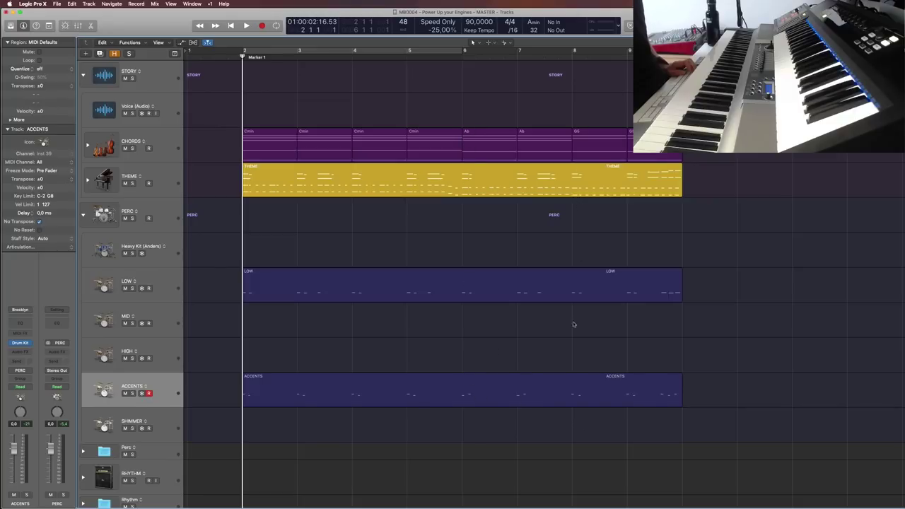
{"action": "left_click", "coordinate": [593, 392]}
{"action": "left_click", "coordinate": [459, 349]}
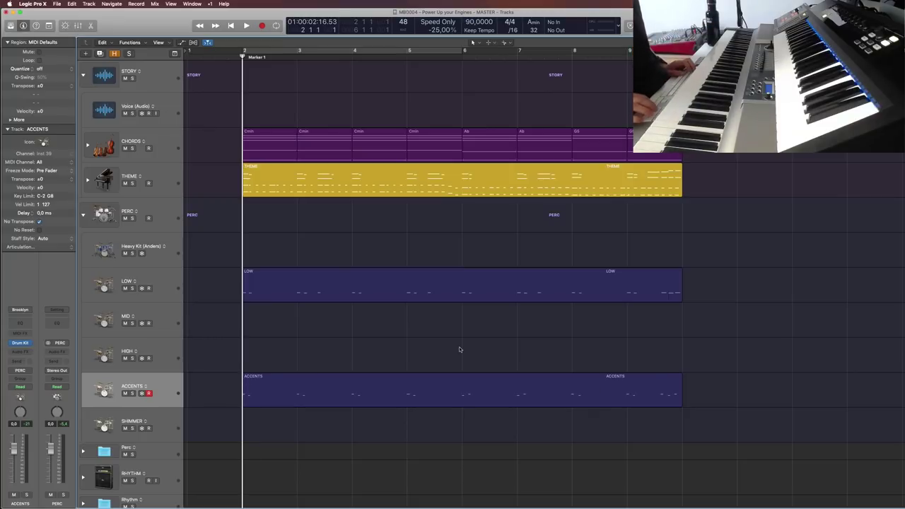
Try a take on the MID track from bar 2 through bar 4, play it back and delete it
{"action": "left_click", "coordinate": [169, 332]}
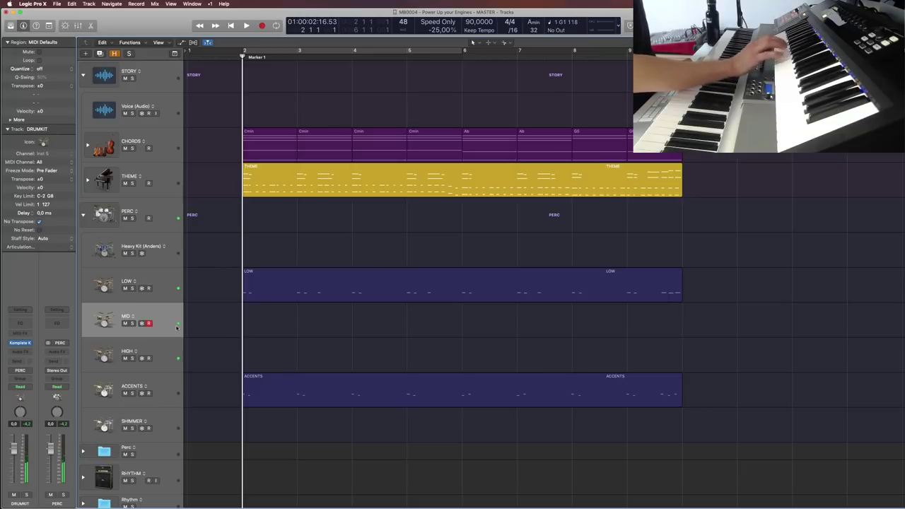
{"action": "key", "text": "space"}
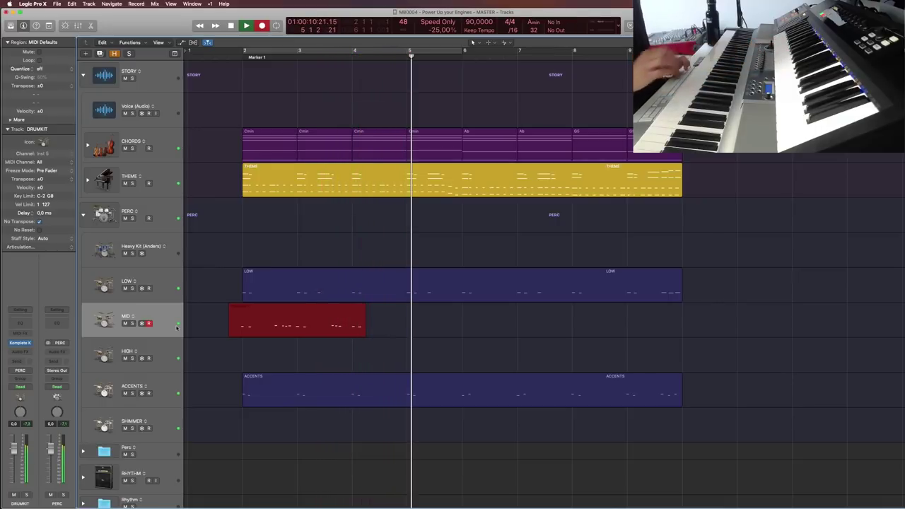
{"action": "key", "text": "space"}
{"action": "key", "text": "space"}
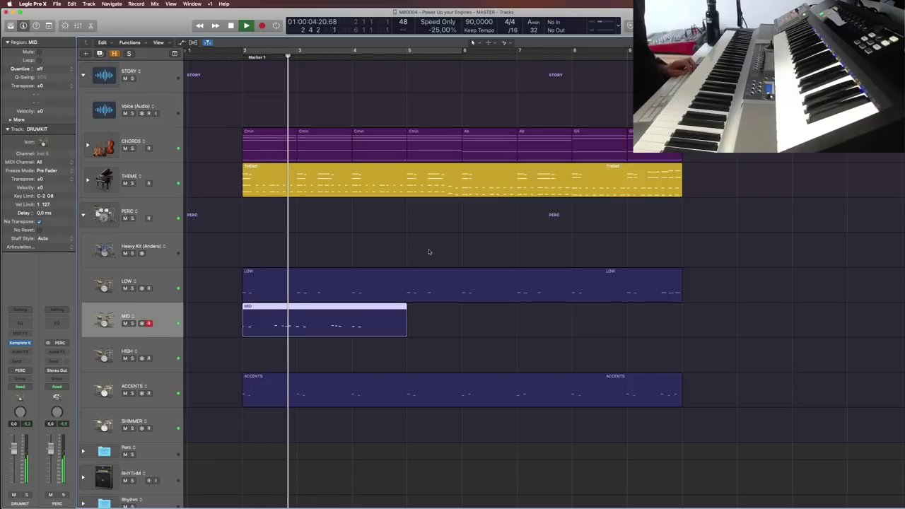
{"action": "key", "text": "Delete"}
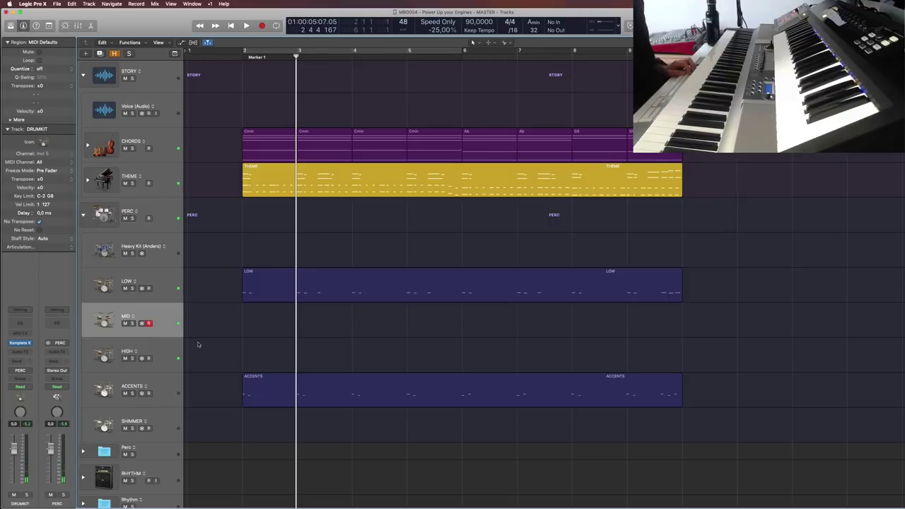
Try a take on the MID track from bar 2 through bar 5 and discard it
{"action": "left_click", "coordinate": [177, 348]}
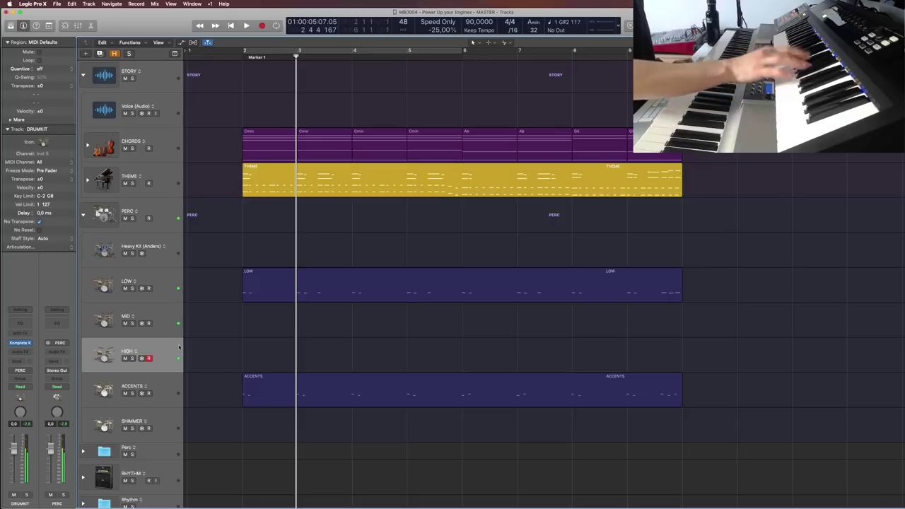
{"action": "left_click", "coordinate": [169, 319]}
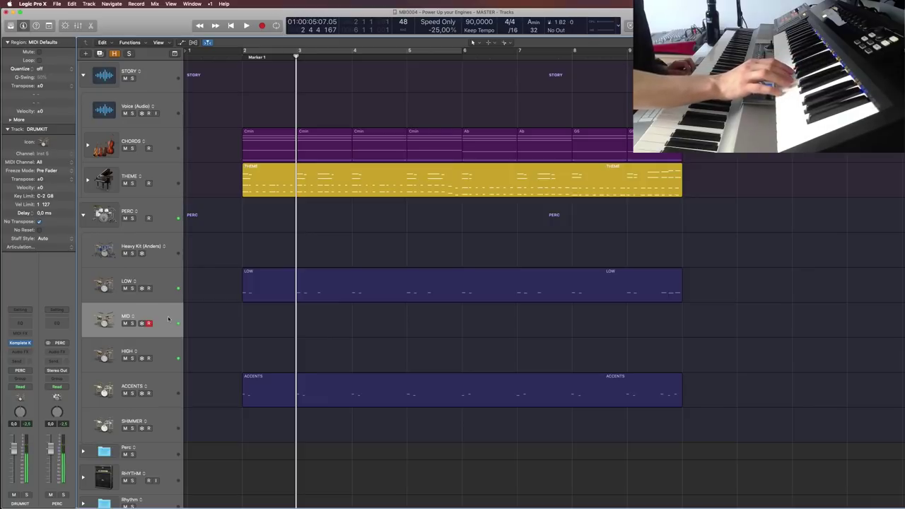
{"action": "key", "text": "space"}
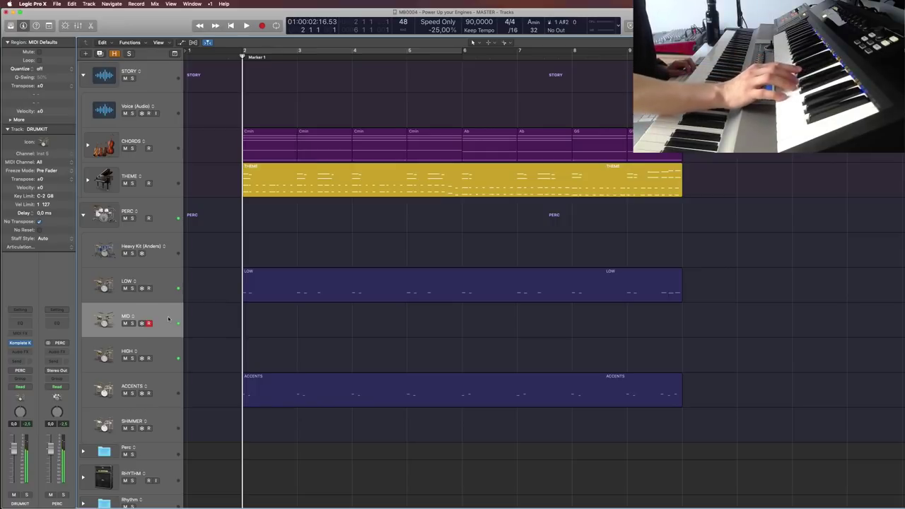
{"action": "key", "text": "r"}
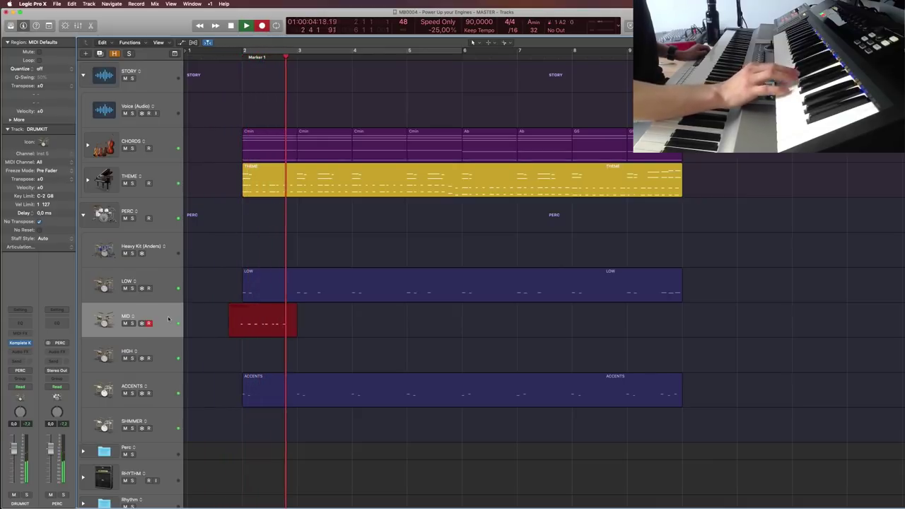
{"action": "key", "text": "super+period"}
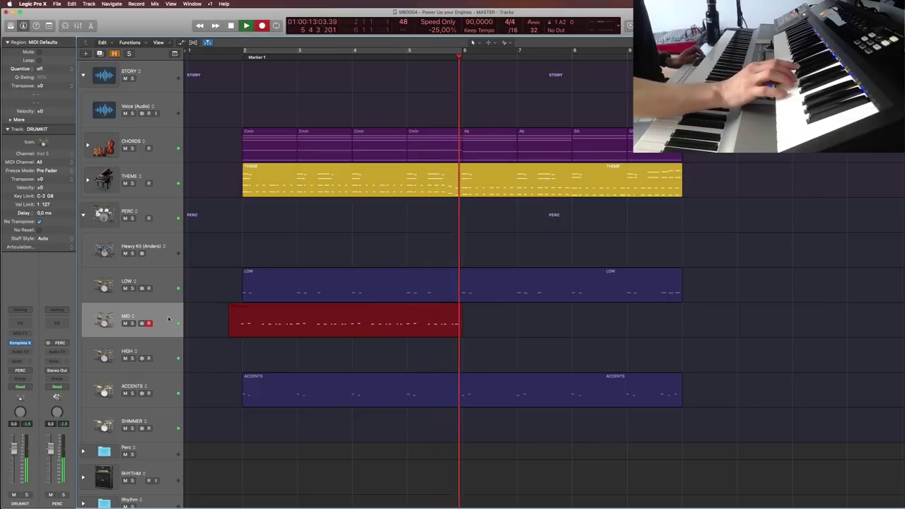
{"action": "key", "text": "super+period"}
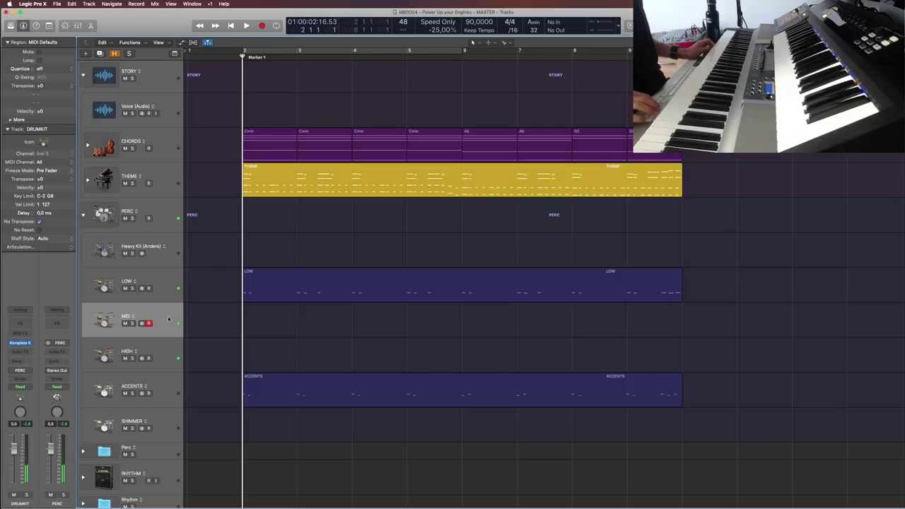
Try a short take on the MID track from bar 2, delete it, and abandon two restarts from bar 1
{"action": "key", "text": "r"}
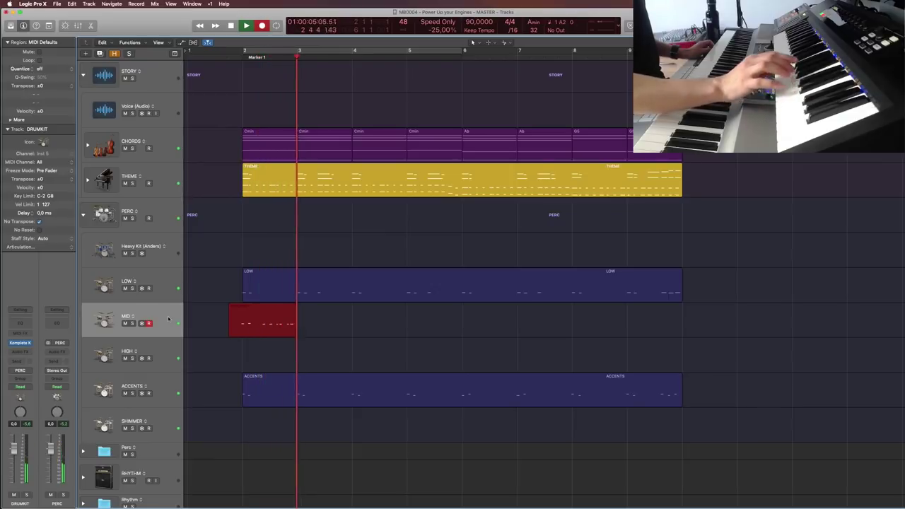
{"action": "key", "text": "space"}
{"action": "key", "text": "Delete"}
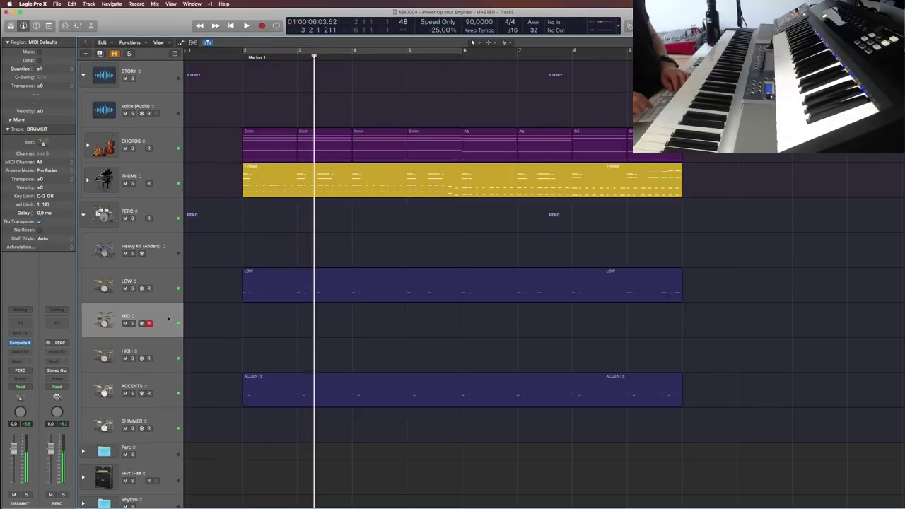
{"action": "key", "text": "Return"}
{"action": "key", "text": "r"}
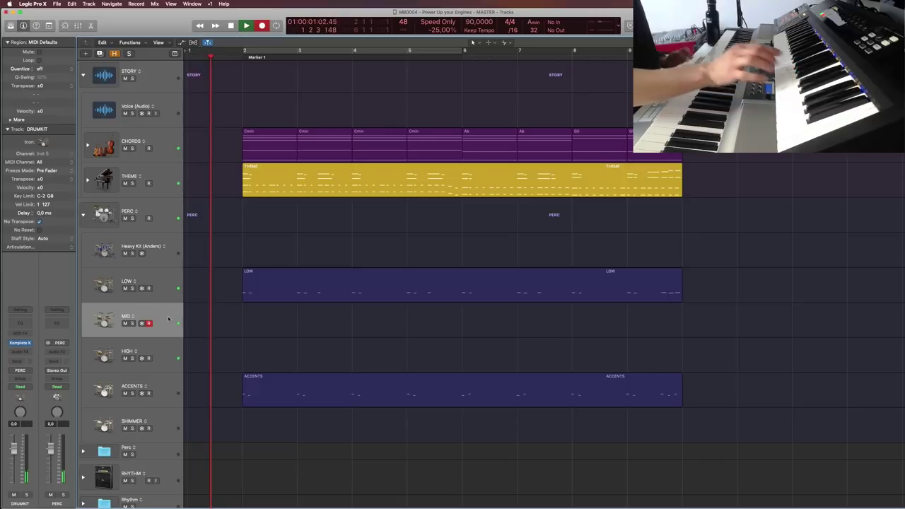
{"action": "key", "text": "space"}
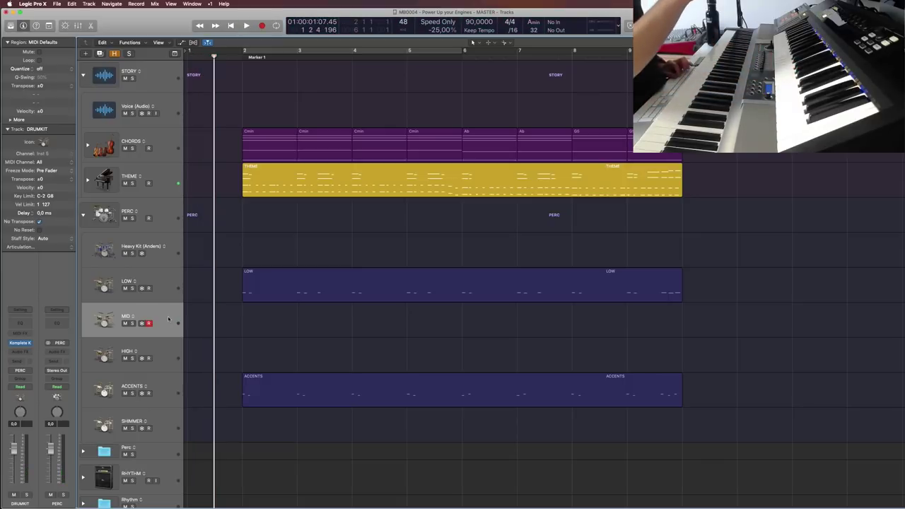
{"action": "key", "text": "r"}
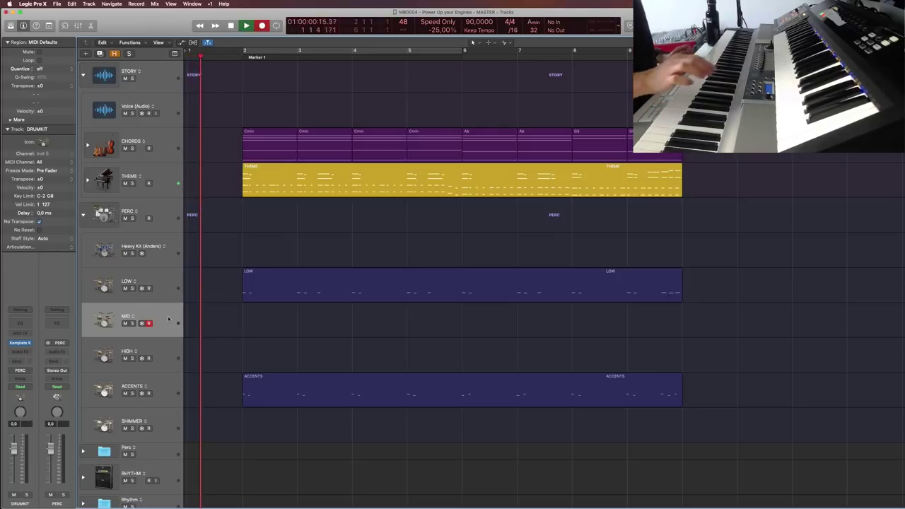
{"action": "key", "text": "space"}
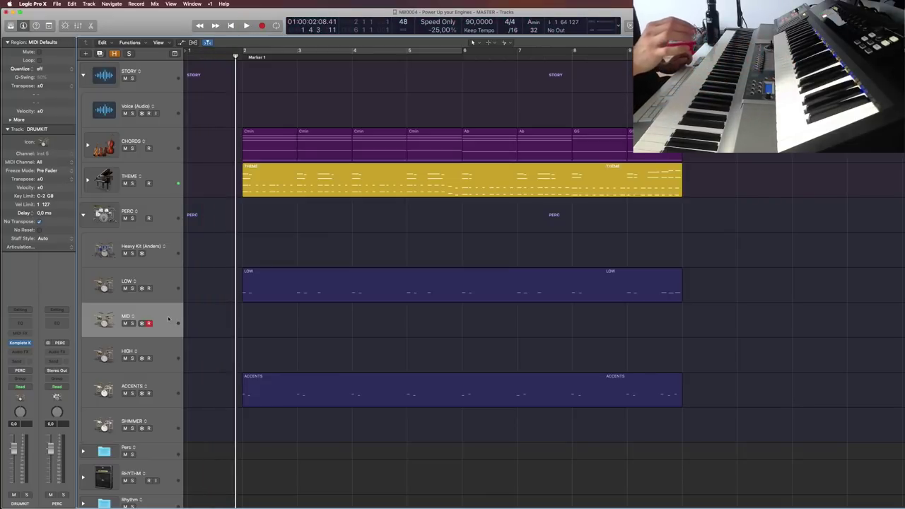
Record the drum part on the MID track from bar 2 through bar 9 and quantize its region to 1/16 Note
{"action": "key", "text": "period"}
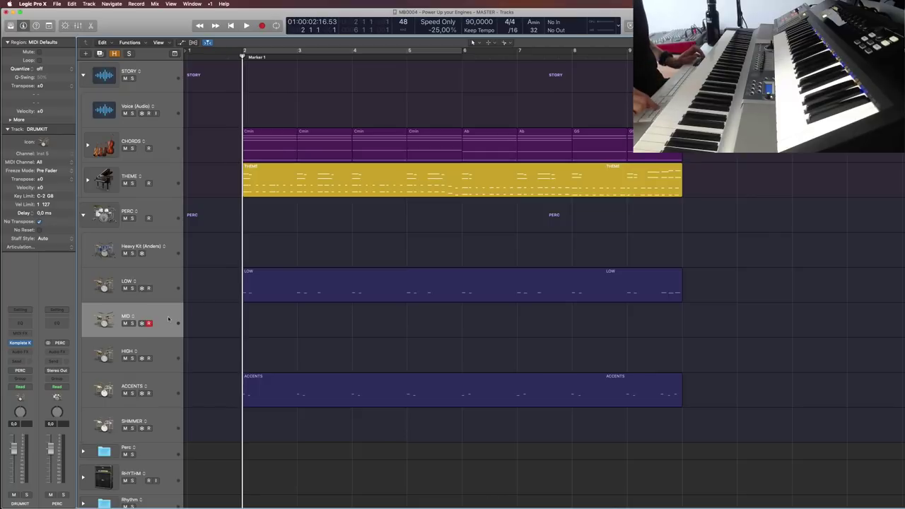
{"action": "key", "text": "r"}
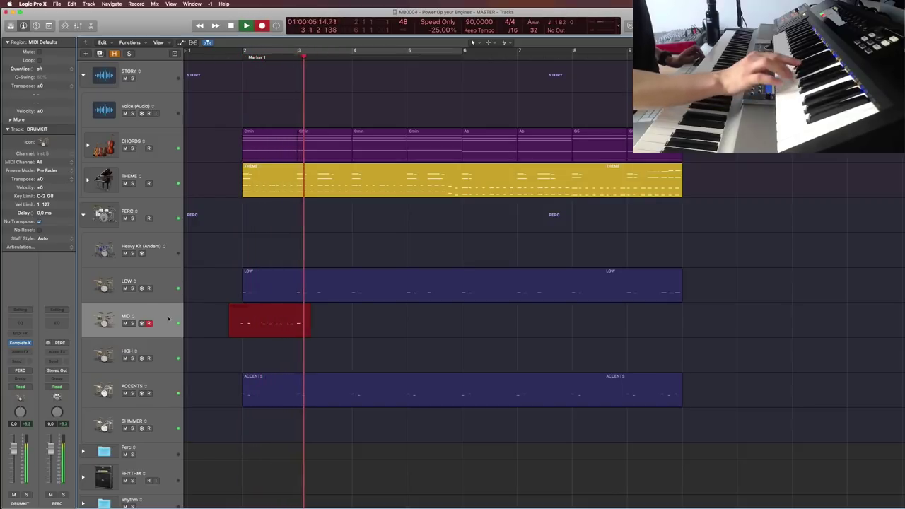
{"action": "key", "text": "super+period"}
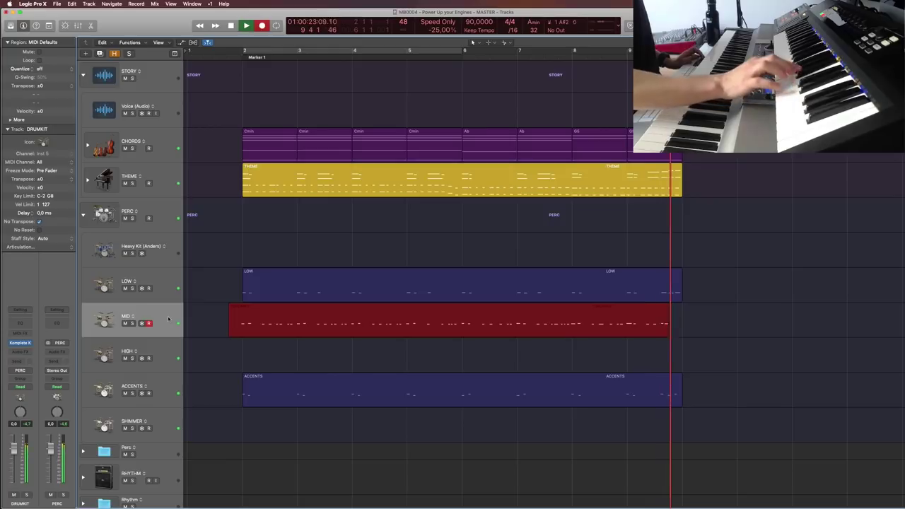
{"action": "key", "text": "space"}
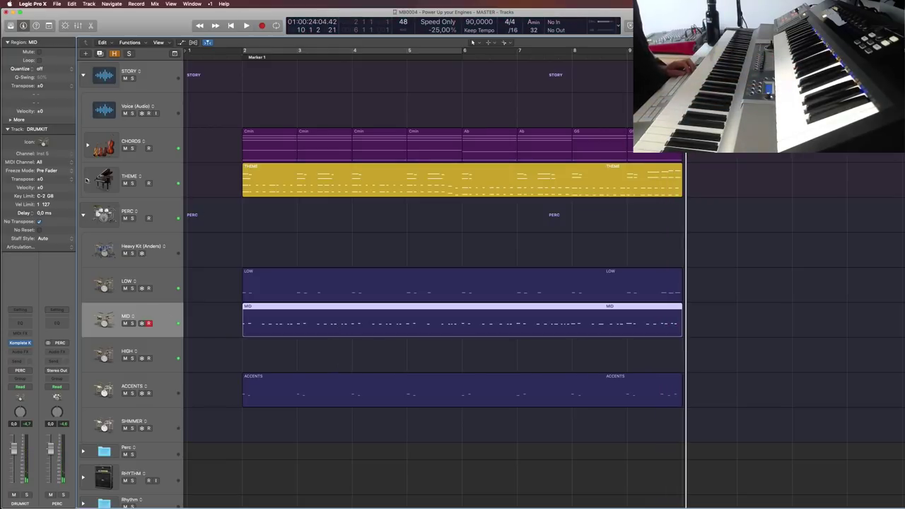
{"action": "left_click", "coordinate": [68, 70]}
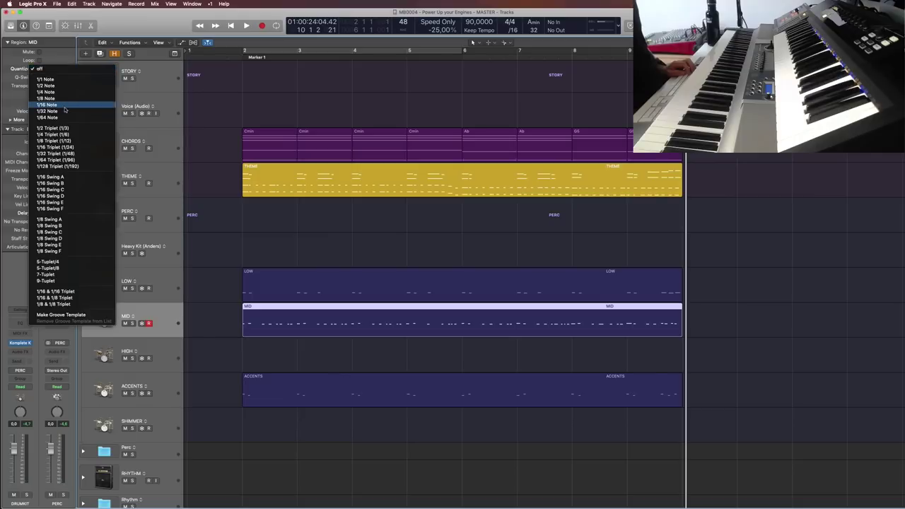
{"action": "left_click", "coordinate": [65, 106]}
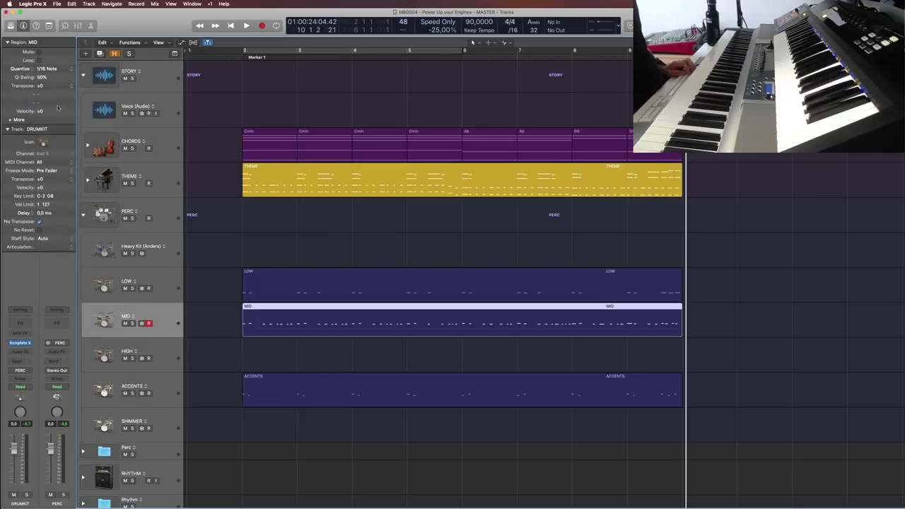
Solo the LOW, MID and HIGH drum tracks together for a brief check and turn solo off again
{"action": "key", "text": "space"}
{"action": "key", "text": "ctrl+s"}
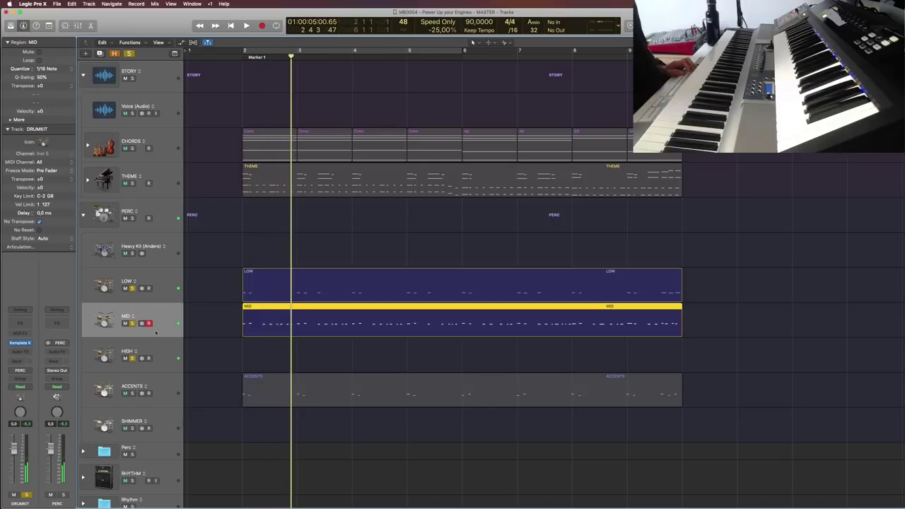
{"action": "key", "text": "ctrl+s"}
{"action": "left_click", "coordinate": [170, 288]}
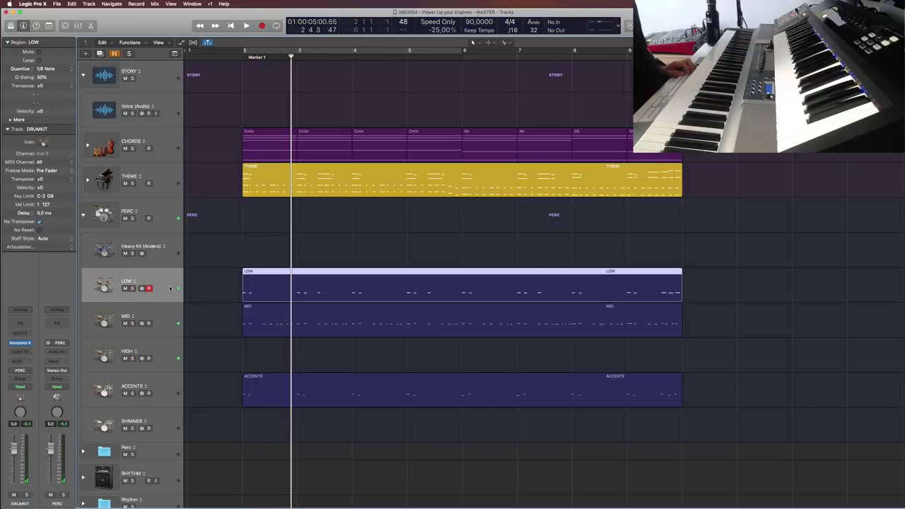
{"action": "left_click", "coordinate": [175, 320]}
{"action": "key", "text": "Down"}
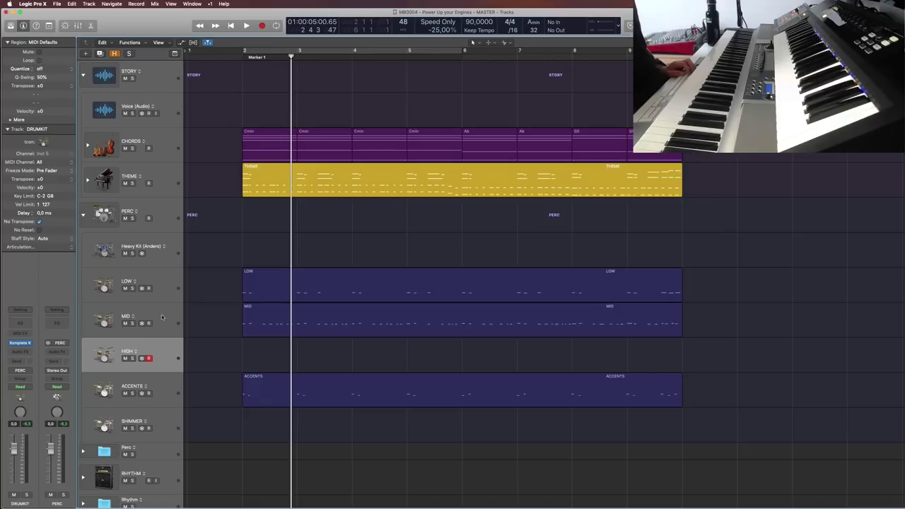
{"action": "left_click", "coordinate": [162, 298]}
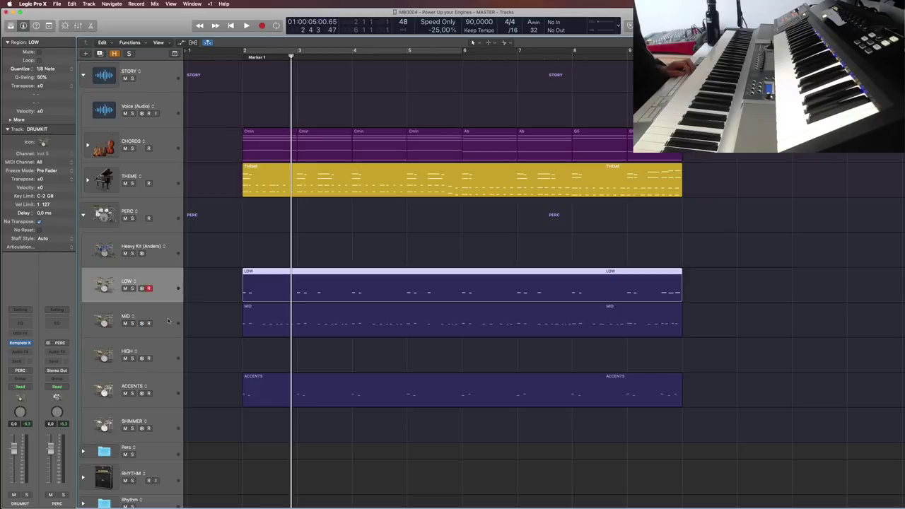
{"action": "left_click", "coordinate": [132, 288]}
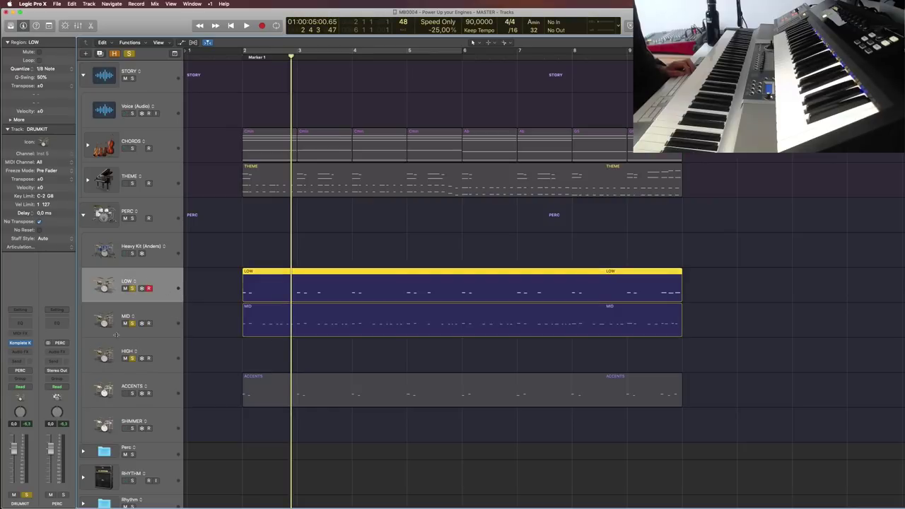
{"action": "left_click", "coordinate": [132, 288]}
Listen to the MID region soloed through bar 9, turn its solo off and clear the region selection
{"action": "left_click", "coordinate": [214, 292]}
{"action": "left_click", "coordinate": [279, 322]}
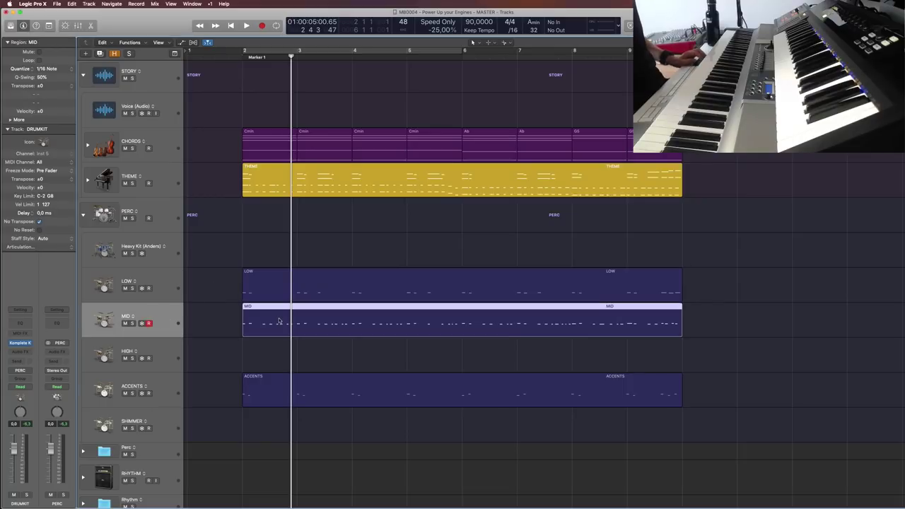
{"action": "key", "text": "ctrl+s"}
{"action": "key", "text": "shift+Return"}
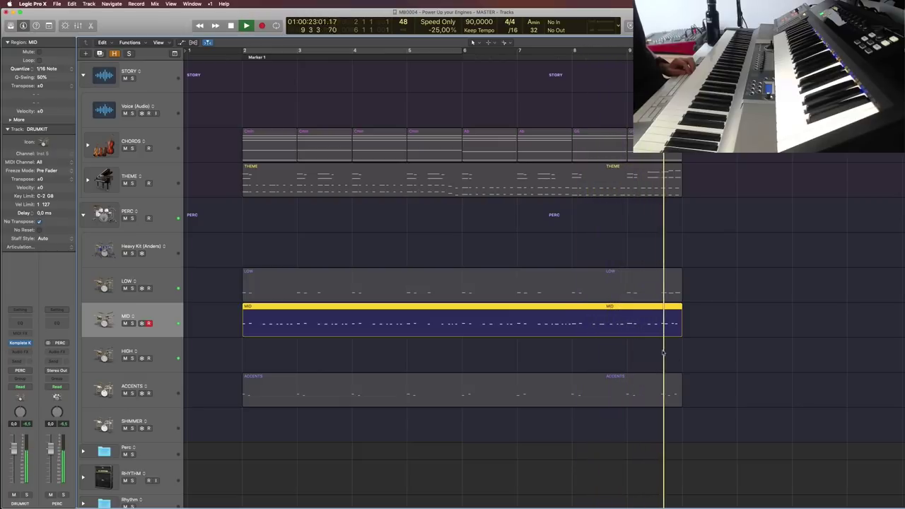
{"action": "key", "text": "space"}
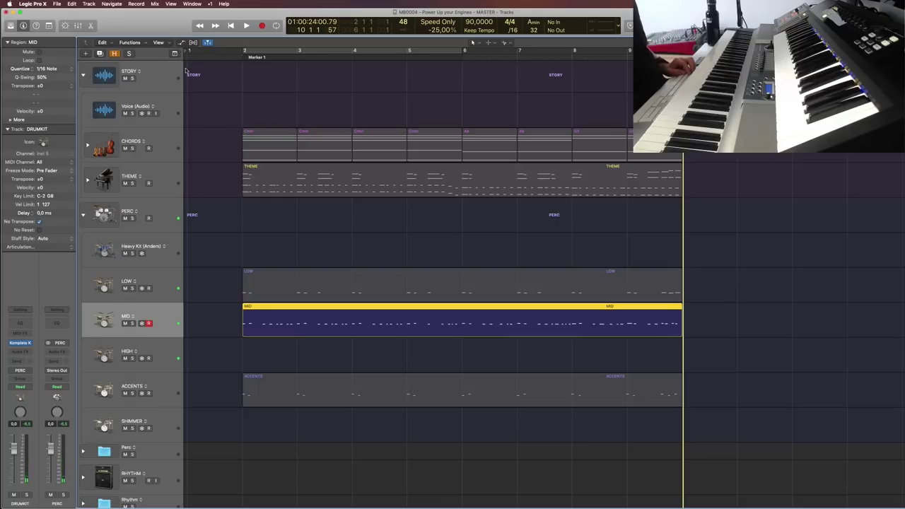
{"action": "key", "text": "super+a"}
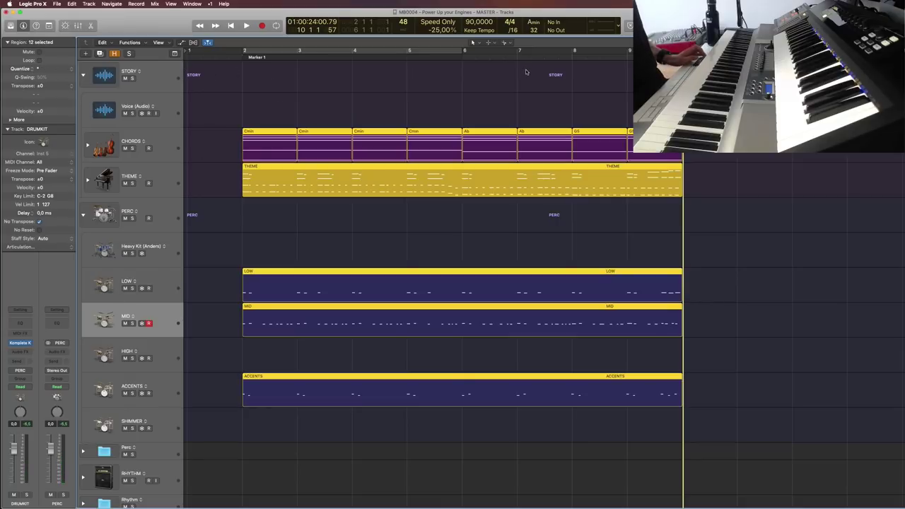
{"action": "left_click", "coordinate": [288, 228]}
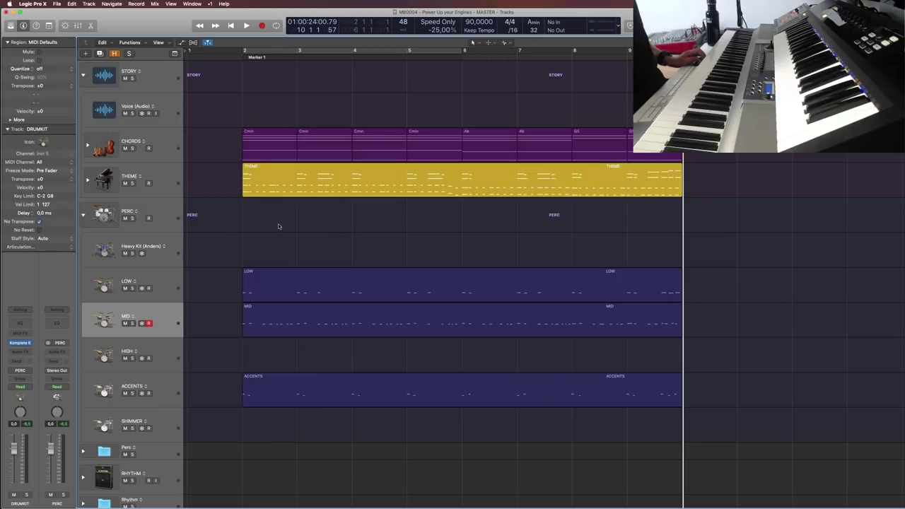
Move the recorded region from the MID track to the HIGH track, keeping its start at bar 2
{"action": "left_click", "coordinate": [165, 350]}
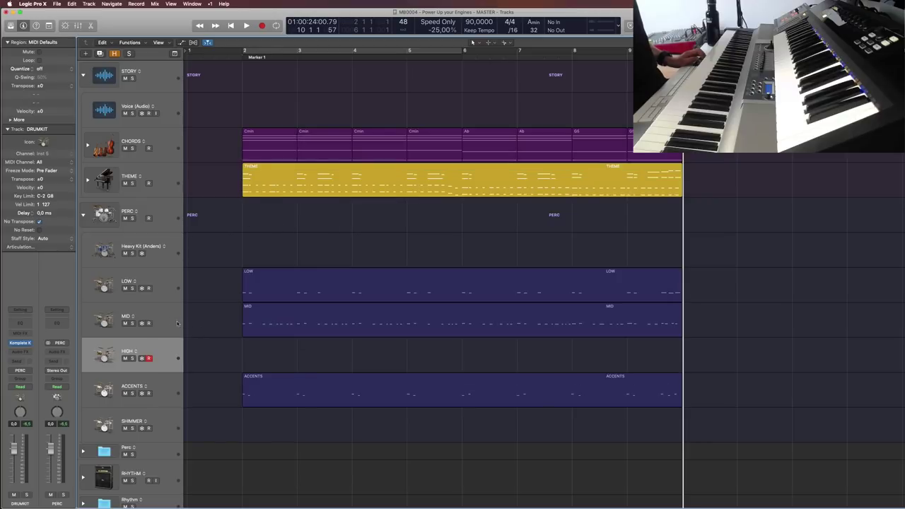
{"action": "left_click", "coordinate": [169, 322]}
{"action": "left_click", "coordinate": [277, 341]}
{"action": "left_click_drag", "start_coordinate": [279, 331], "coordinate": [284, 350]}
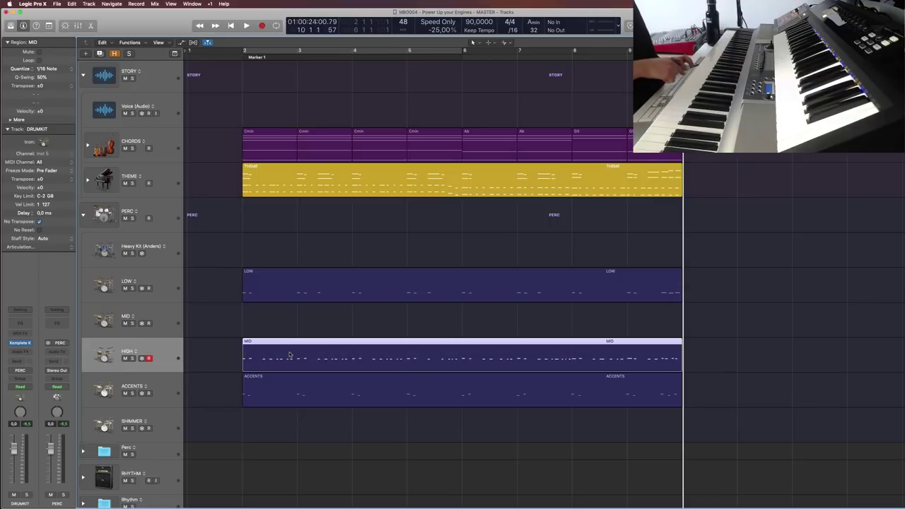
Try a new take on the MID track from bar 2 into bar 3, undo it and return to bar 2
{"action": "left_click", "coordinate": [167, 323]}
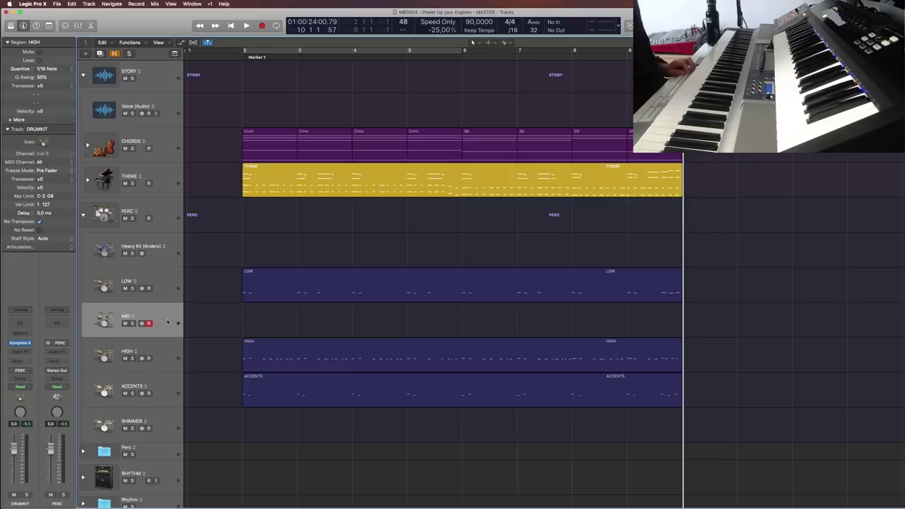
{"action": "key", "text": "Return"}
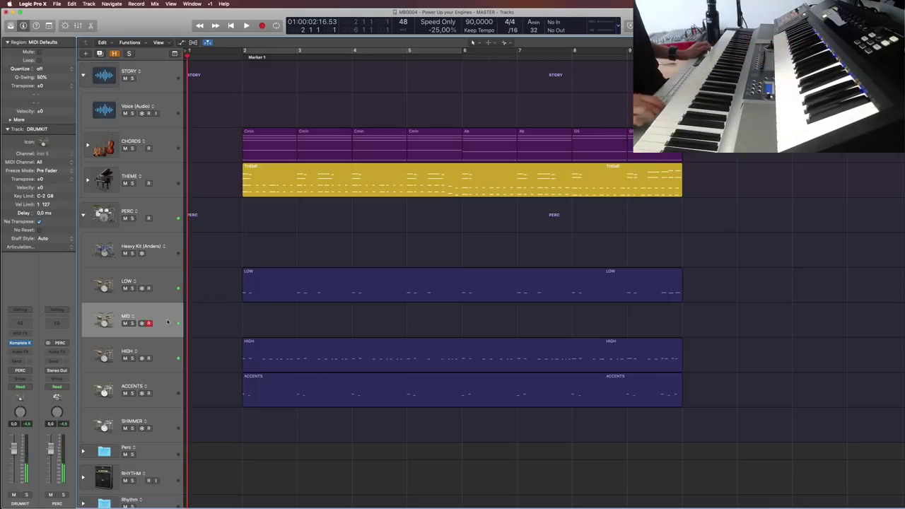
{"action": "key", "text": "r"}
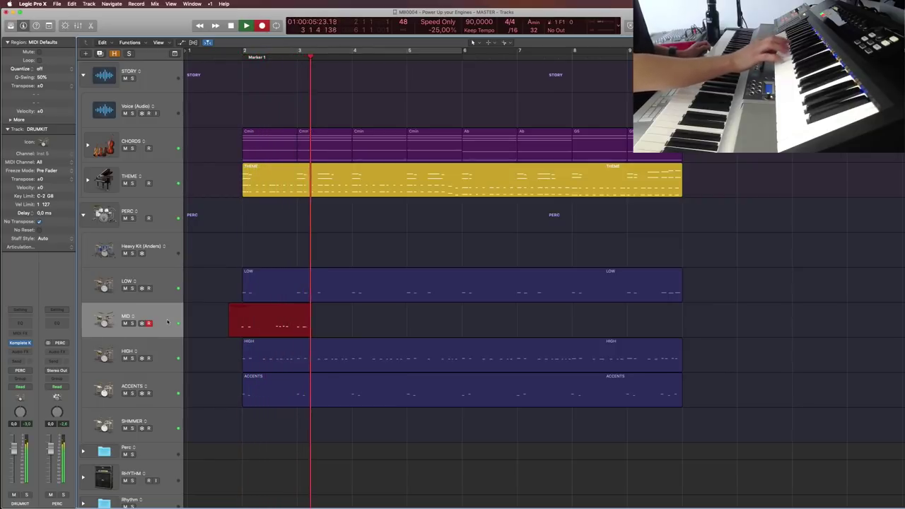
{"action": "key", "text": "space"}
{"action": "key", "text": "super+z"}
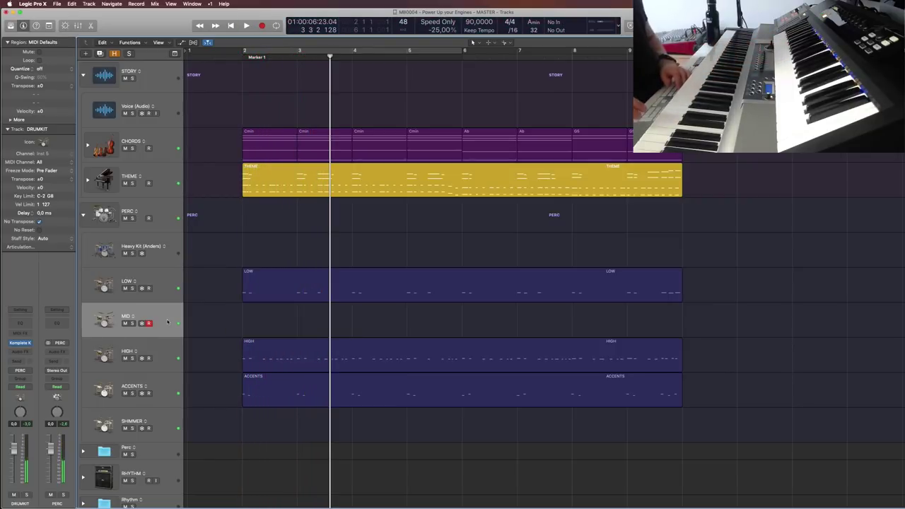
{"action": "key", "text": "Return"}
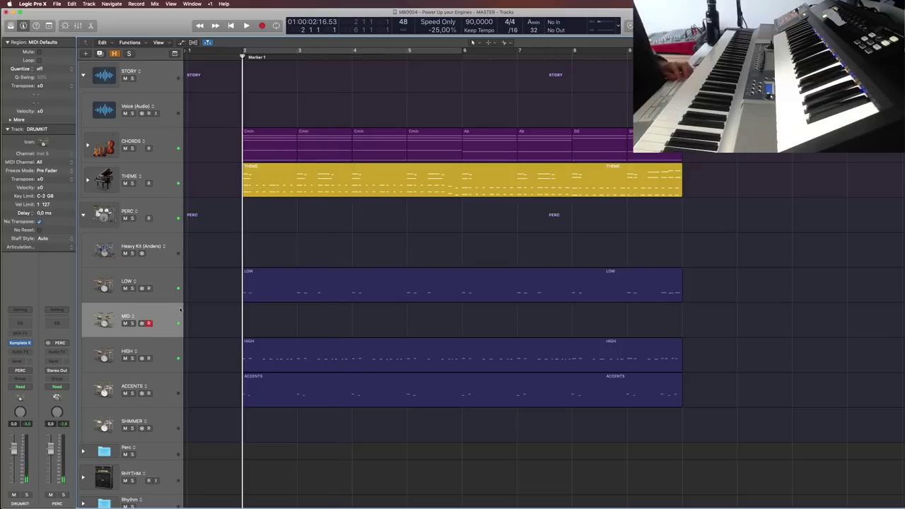
Play the arrangement from bar 2 into bar 3 for a brief check and return to bar 2
{"action": "key", "text": "space"}
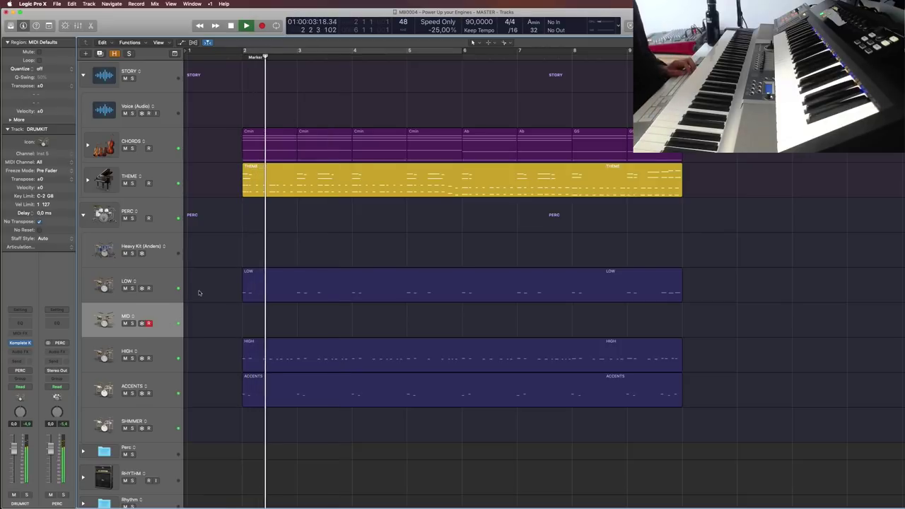
{"action": "key", "text": "space"}
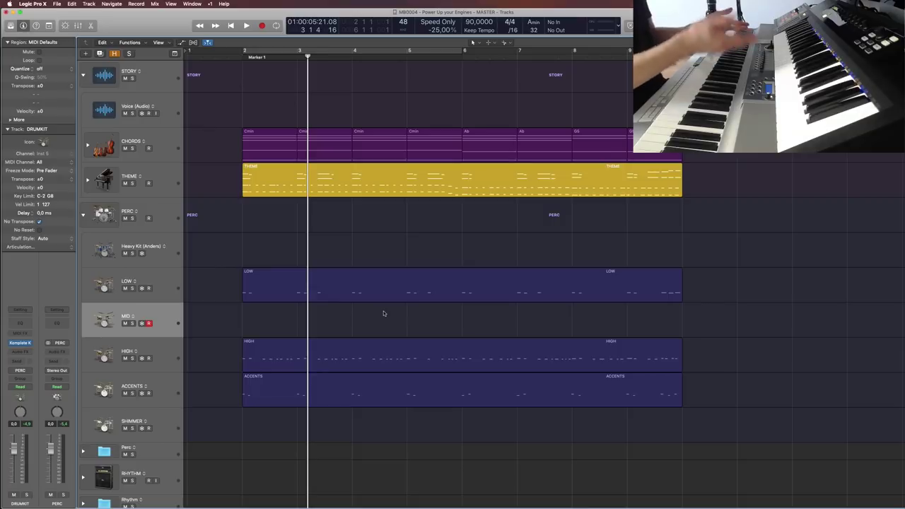
{"action": "key", "text": "alt+comma"}
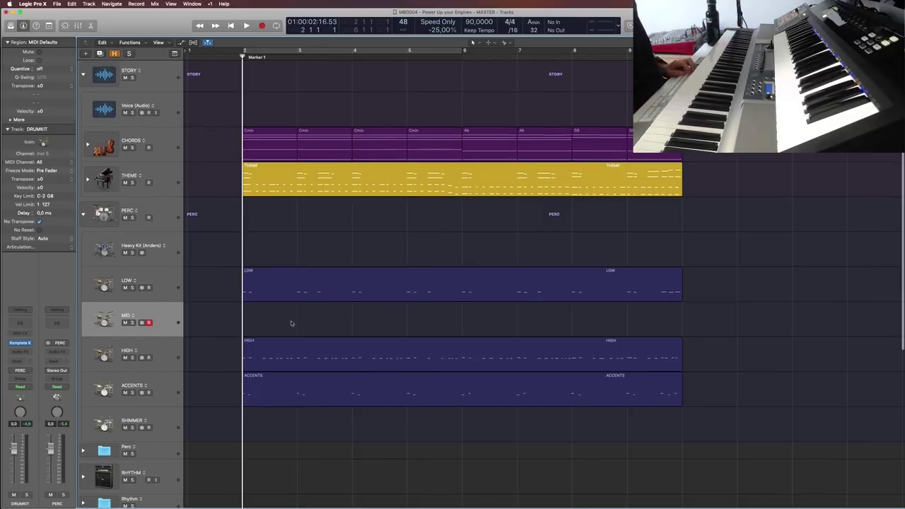
Record a steady ride pattern on the SHIMMER track over bars 2 and 3 and quantize the region to 1/16 Note
{"action": "scroll", "coordinate": [248, 309], "scroll_direction": "down", "scroll_amount": 3}
{"action": "scroll", "coordinate": [249, 309], "scroll_direction": "down", "scroll_amount": 2}
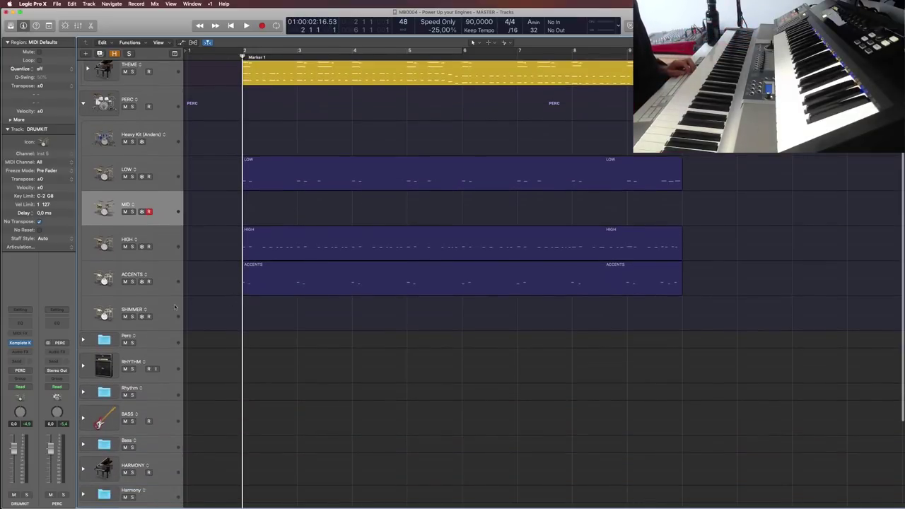
{"action": "left_click", "coordinate": [173, 309]}
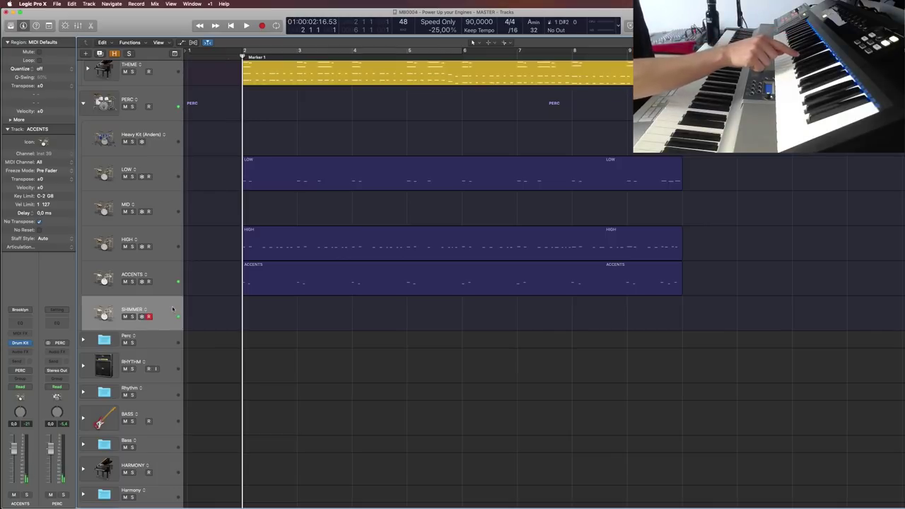
{"action": "key", "text": "r"}
{"action": "scroll", "coordinate": [221, 344], "scroll_direction": "up", "scroll_amount": 3}
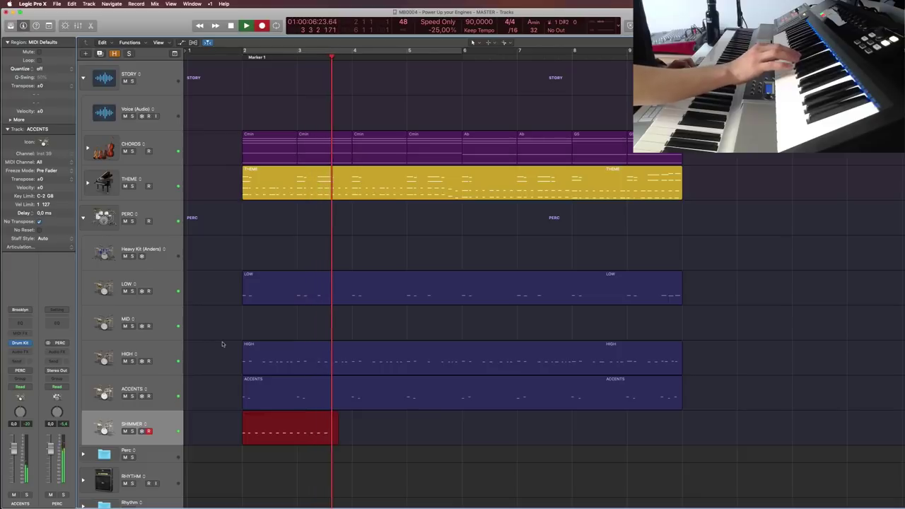
{"action": "key", "text": "space"}
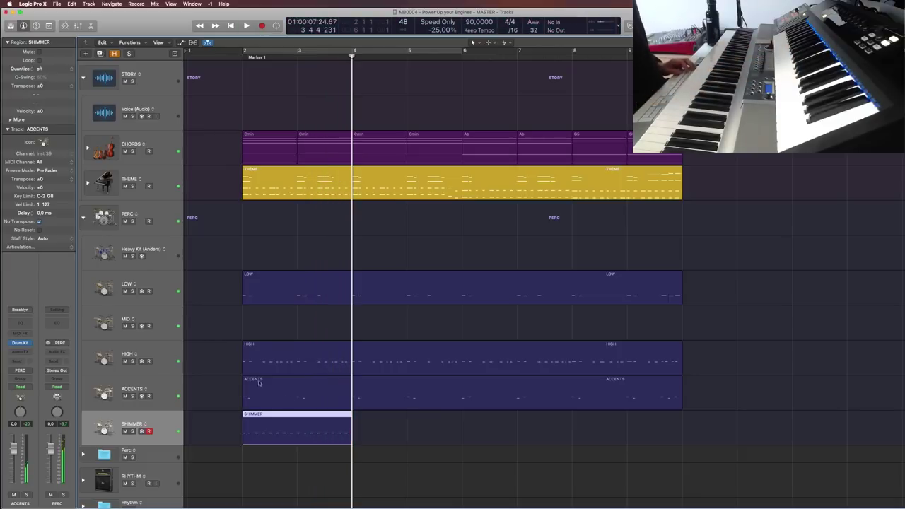
{"action": "left_click", "coordinate": [244, 59]}
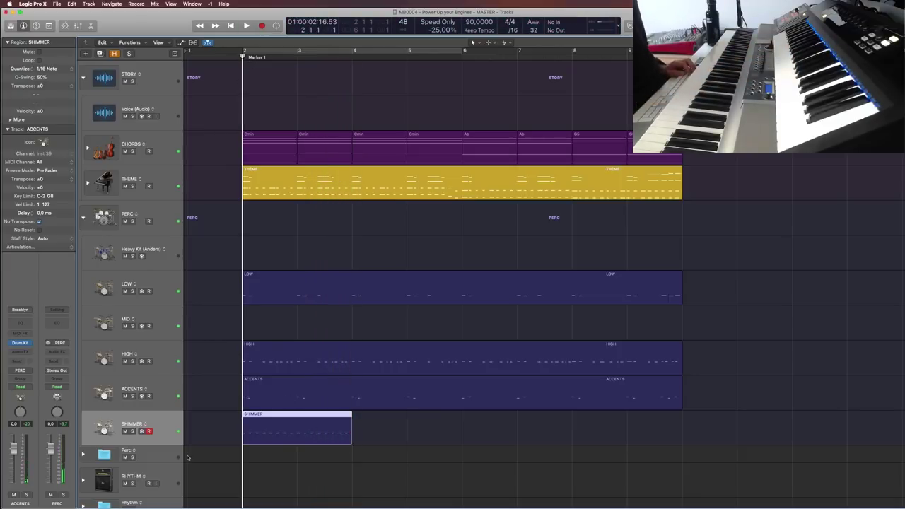
Solo the SHIMMER region and check its first two notes of each bar in the Piano Roll during playback
{"action": "key", "text": "s"}
{"action": "key", "text": "space"}
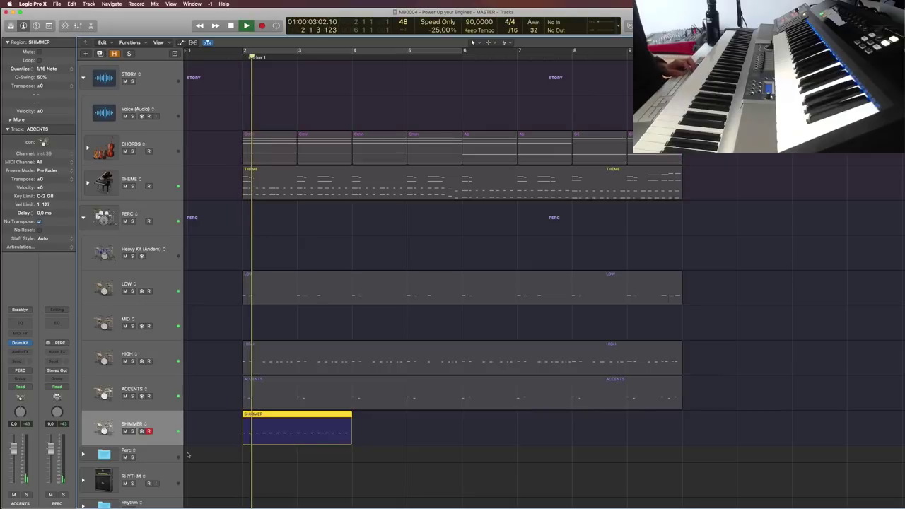
{"action": "double_click", "coordinate": [298, 439]}
{"action": "left_click_drag", "start_coordinate": [290, 264], "coordinate": [324, 313]}
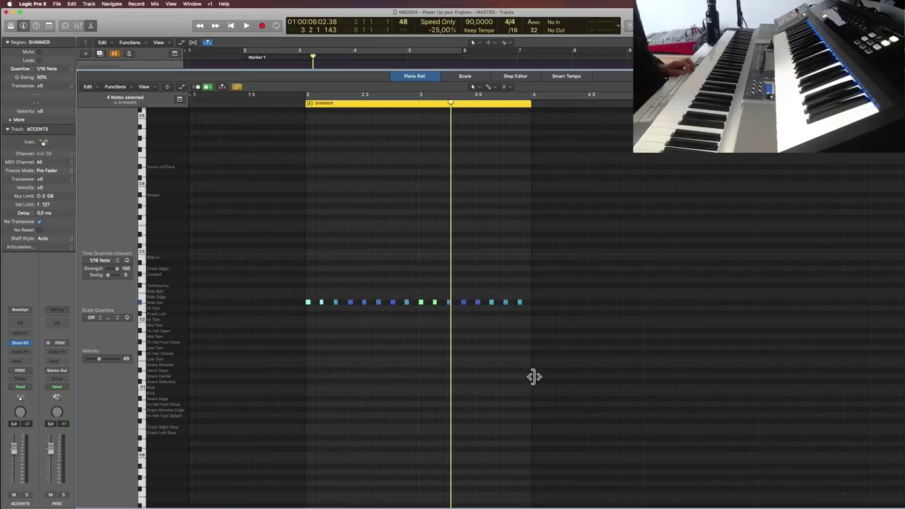
{"action": "left_click", "coordinate": [291, 95]}
{"action": "key", "text": "space"}
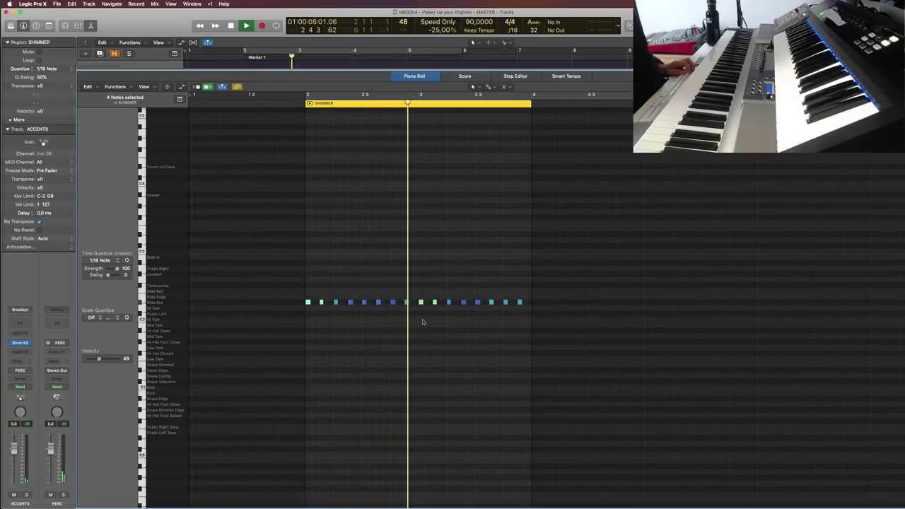
{"action": "key", "text": "e"}
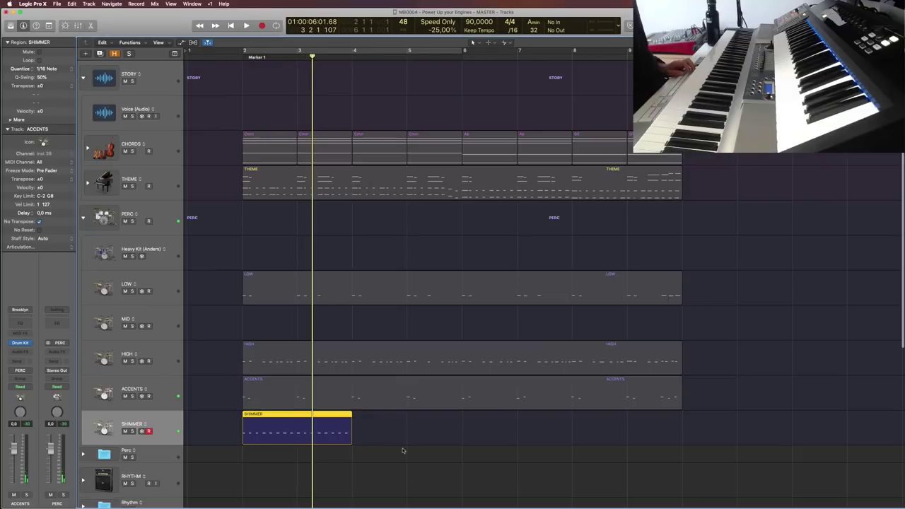
Repeat the two-bar SHIMMER region three times to fill the track through bar 9, and turn its solo off
{"action": "key", "text": "super+r"}
{"action": "key", "text": "super+r"}
{"action": "key", "text": "super+r"}
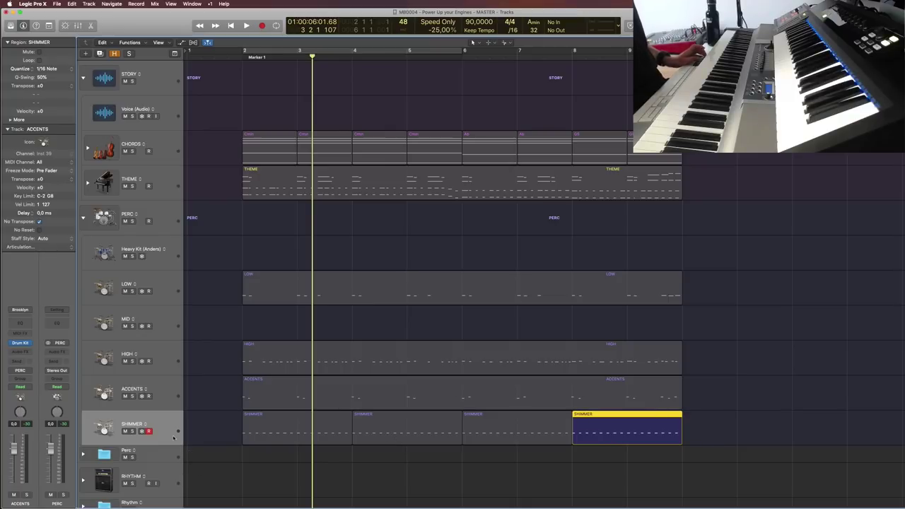
{"action": "left_click", "coordinate": [209, 411]}
Play the full arrangement from bar 2 with all percussion parts, briefly collapsing and expanding the PERC stack
{"action": "key", "text": "Return"}
{"action": "key", "text": "space"}
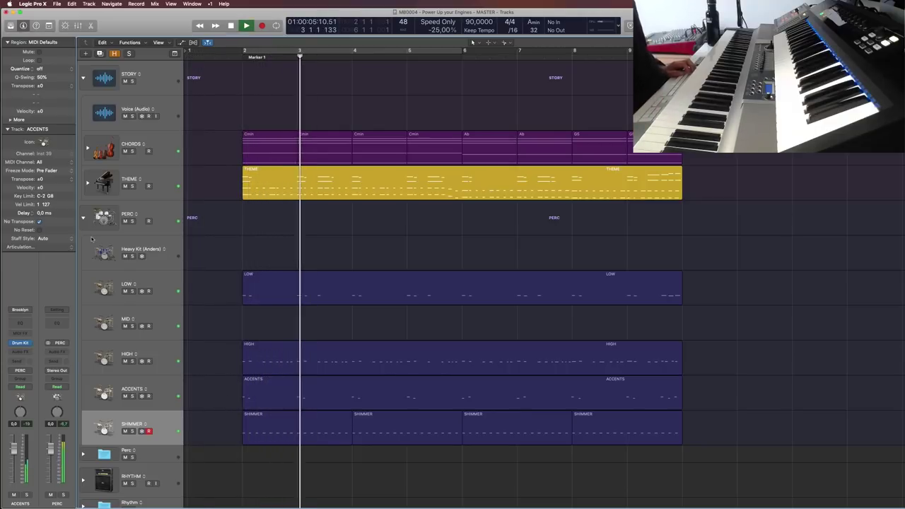
{"action": "left_click", "coordinate": [83, 217]}
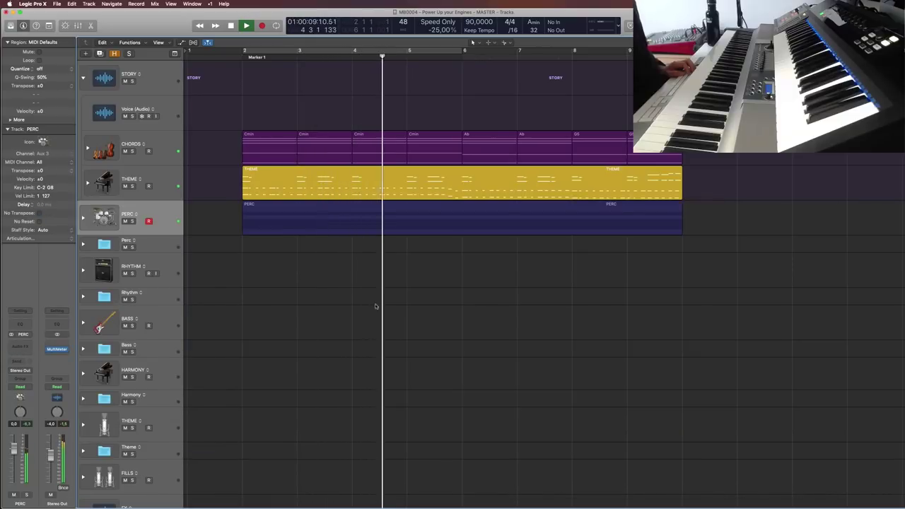
{"action": "left_click", "coordinate": [82, 218]}
Stop playback, check the quantization of the LOW and HIGH regions, and quantize the ACCENTS region to 1/8 Note
{"action": "left_click", "coordinate": [302, 298]}
{"action": "key", "text": "space"}
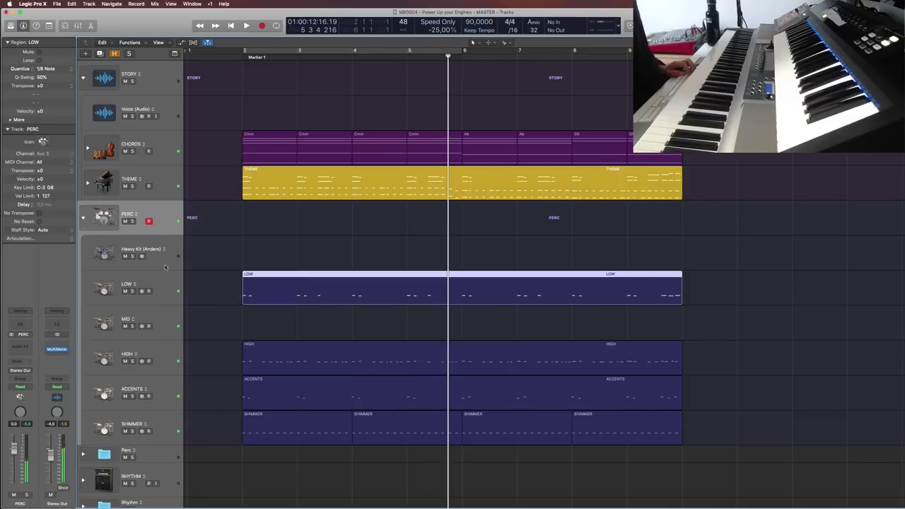
{"action": "left_click", "coordinate": [164, 284]}
{"action": "left_click", "coordinate": [174, 360]}
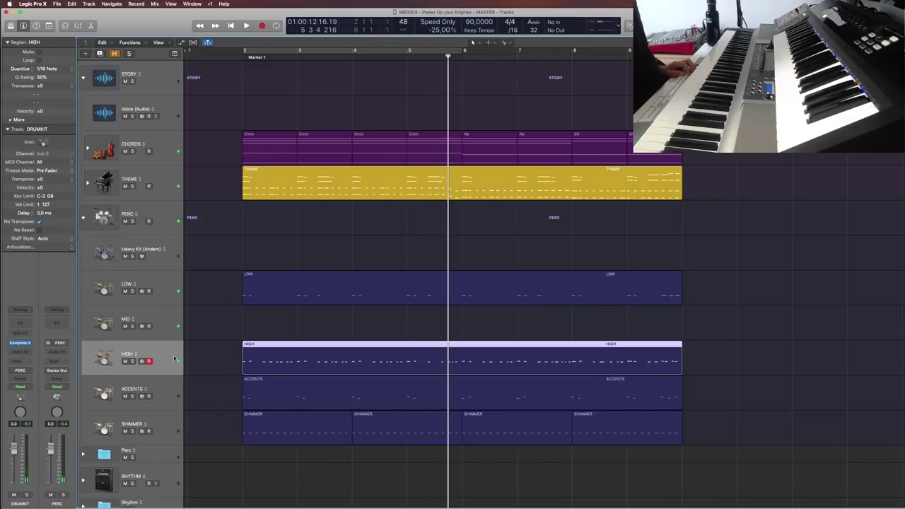
{"action": "left_click", "coordinate": [175, 395]}
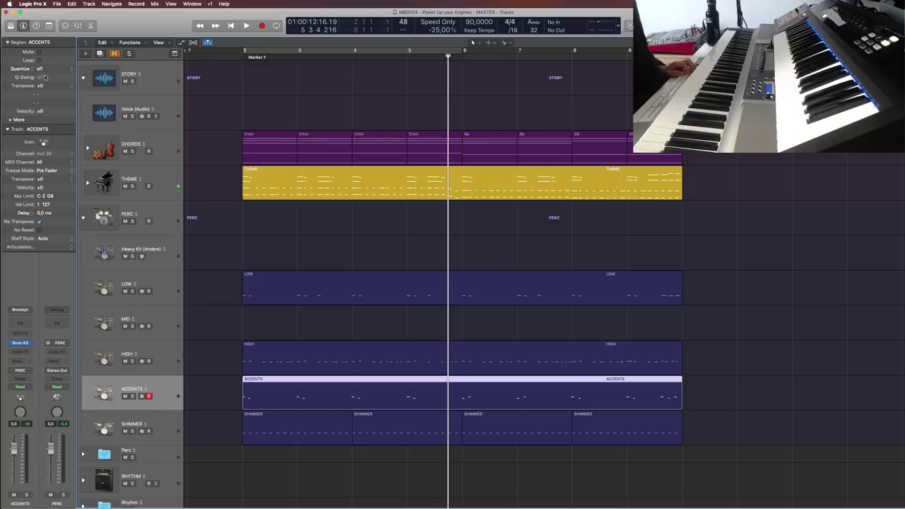
{"action": "left_click", "coordinate": [69, 68]}
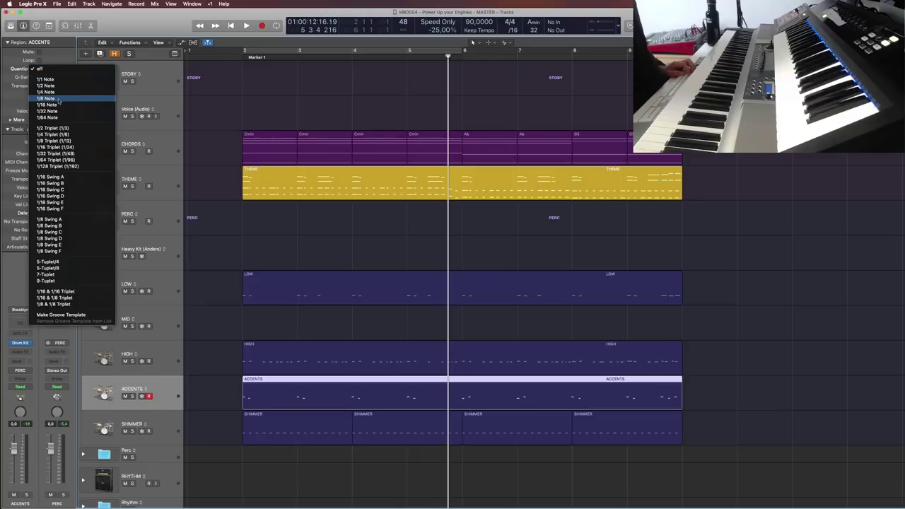
{"action": "left_click", "coordinate": [58, 99]}
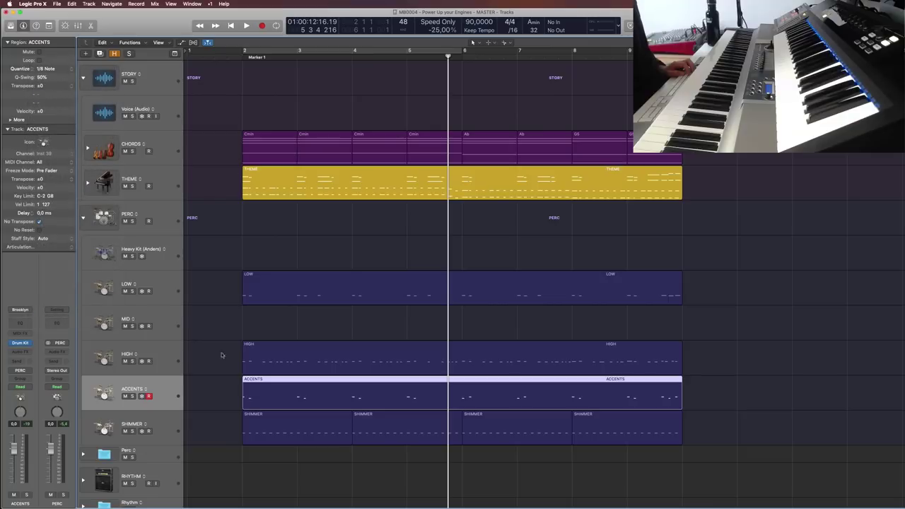
Collapse the PERC stack, expand the BASS stack to show its tracks and return the playhead to bar 2
{"action": "left_click", "coordinate": [83, 216]}
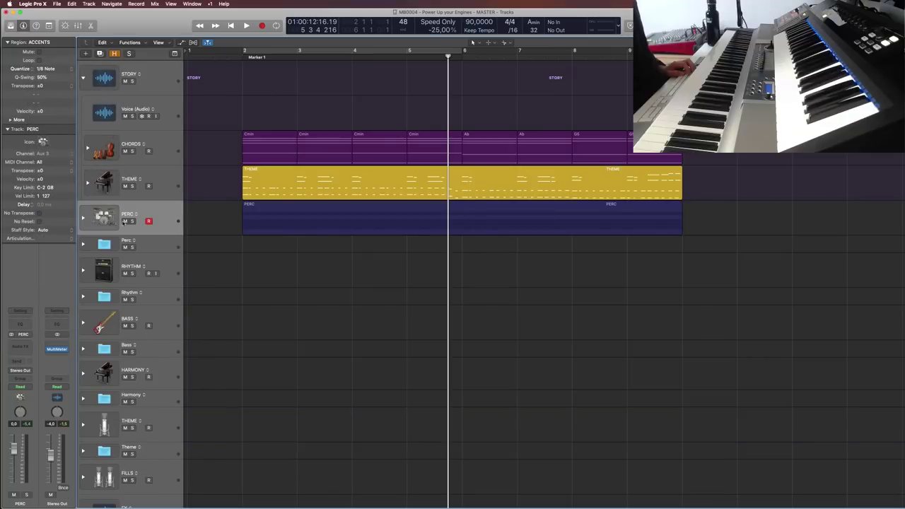
{"action": "left_click", "coordinate": [124, 325]}
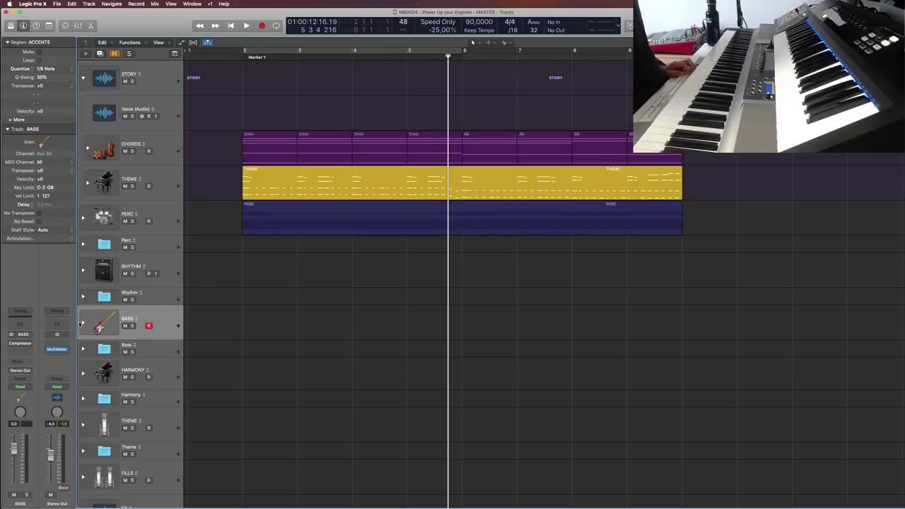
{"action": "left_click", "coordinate": [82, 323]}
{"action": "left_click", "coordinate": [248, 64]}
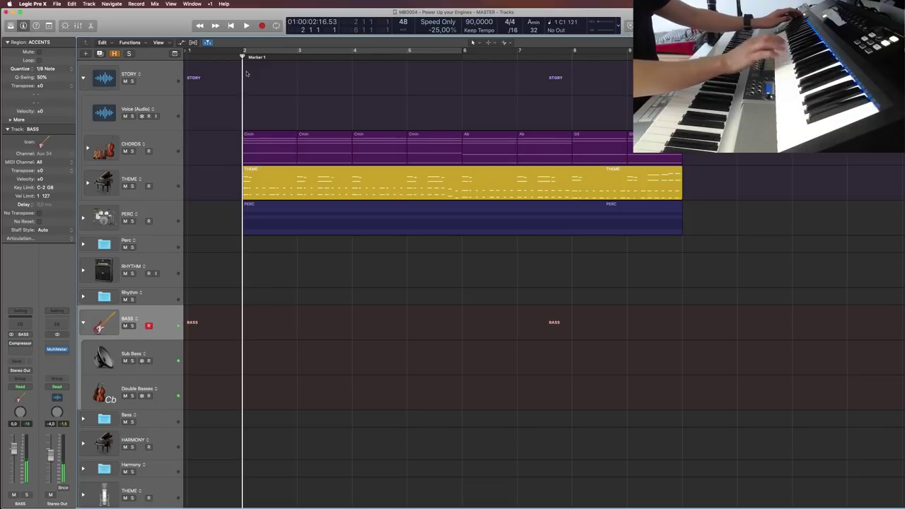
Switch the Double Basses instrument in Kontakt to the spiccato articulation and close its window
{"action": "left_click", "coordinate": [179, 386]}
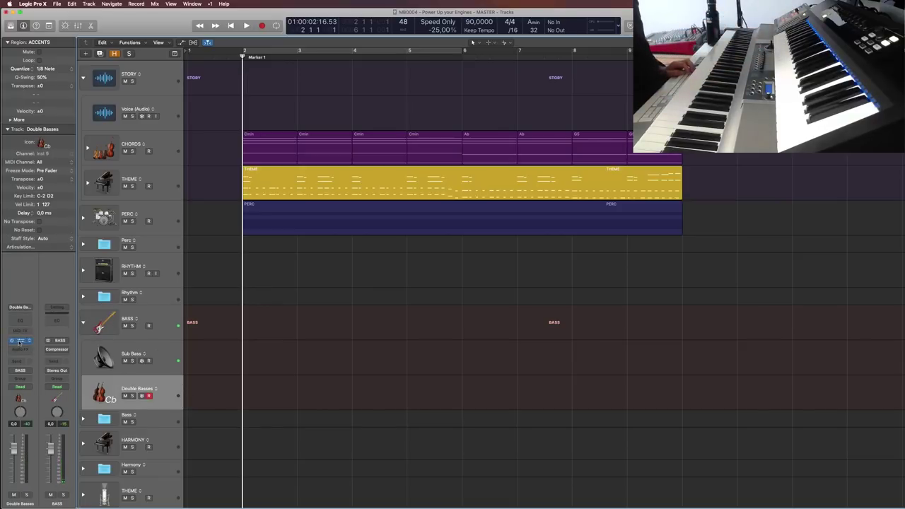
{"action": "key", "text": "v"}
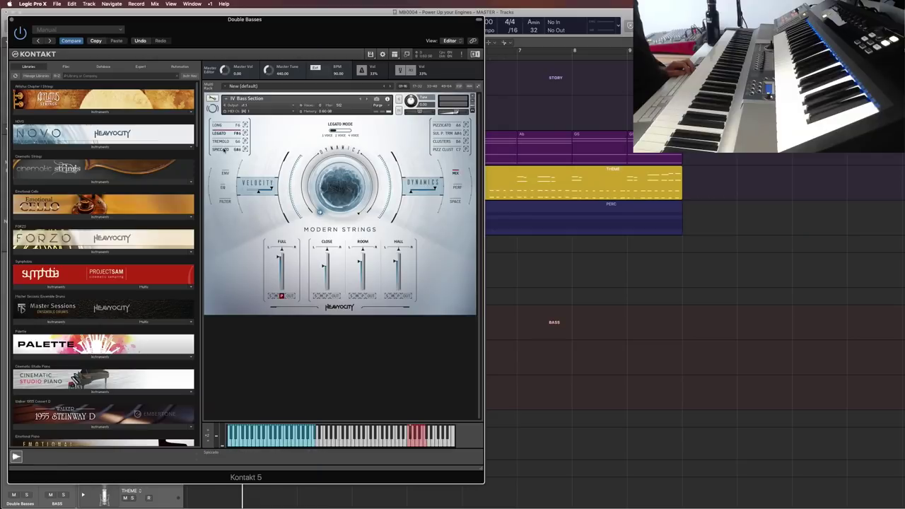
{"action": "left_click", "coordinate": [225, 149]}
{"action": "key", "text": "v"}
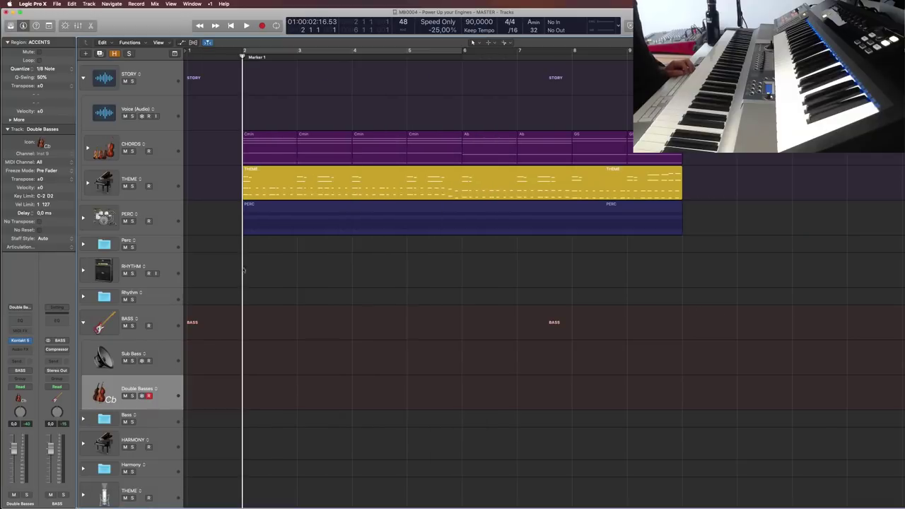
Record a bass line following the theme's rhythm on the BASS stack from bar 2 through bar 9 and quantize it to 1/8 Note
{"action": "left_click", "coordinate": [168, 335]}
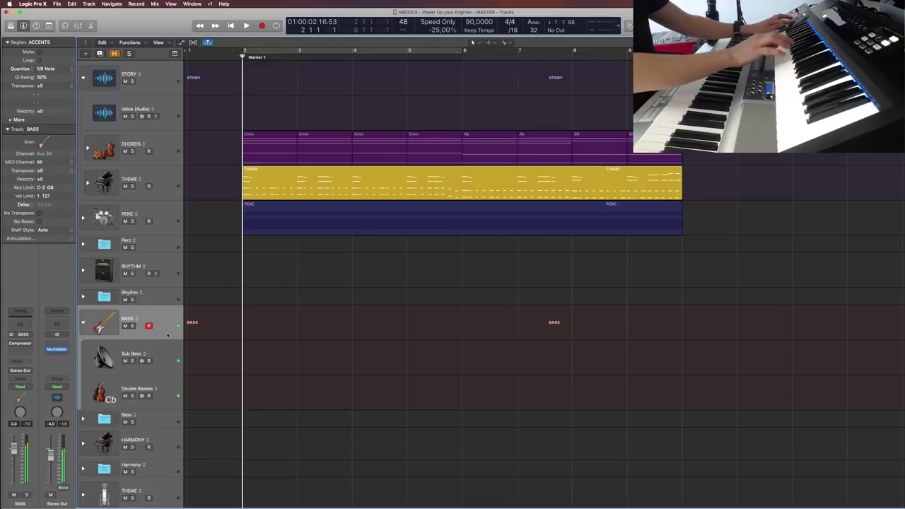
{"action": "key", "text": "r"}
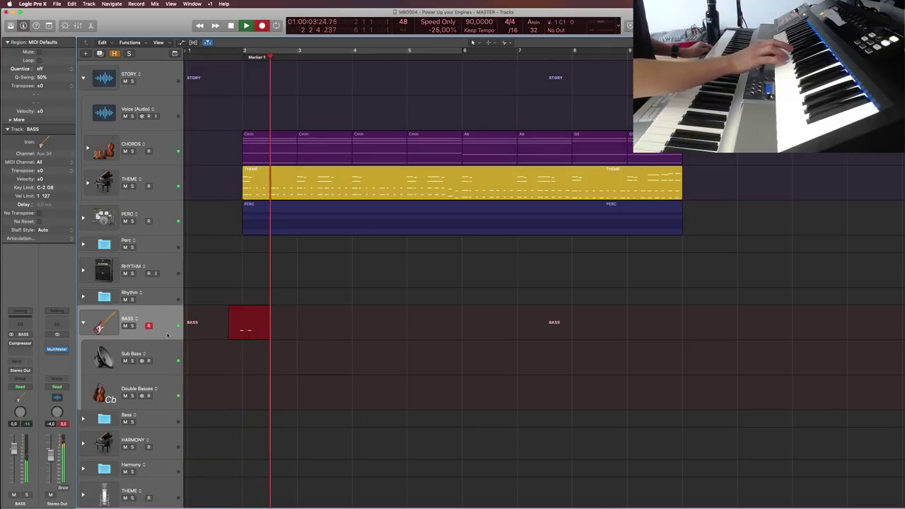
{"action": "key", "text": "alt+super+period"}
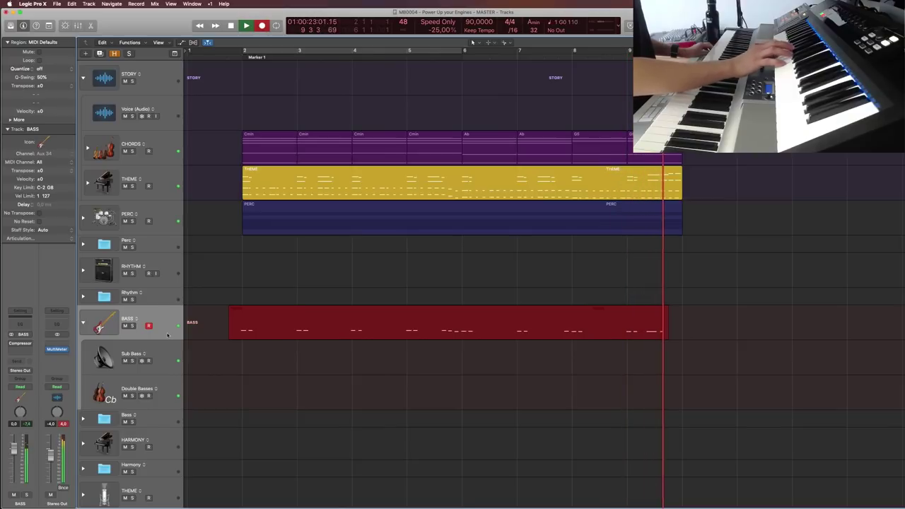
{"action": "key", "text": "space"}
{"action": "key", "text": "Return"}
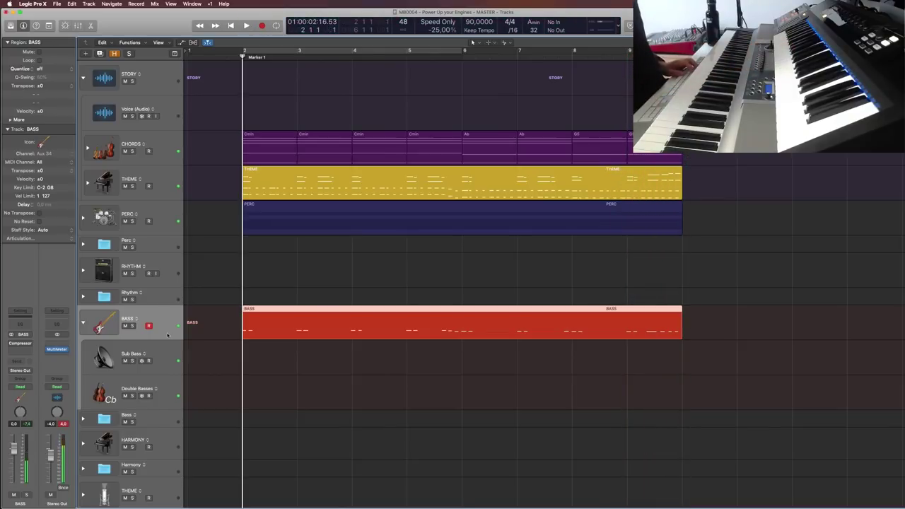
{"action": "left_click", "coordinate": [62, 69]}
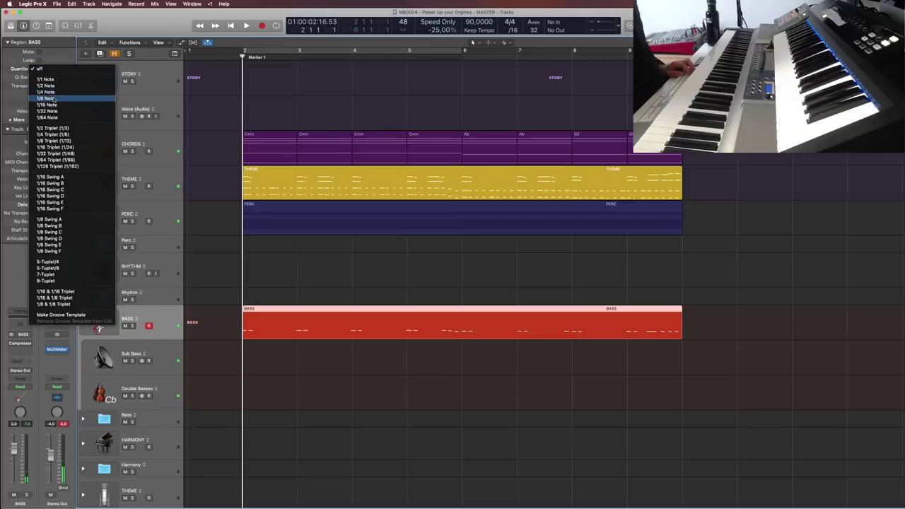
{"action": "left_click", "coordinate": [322, 376]}
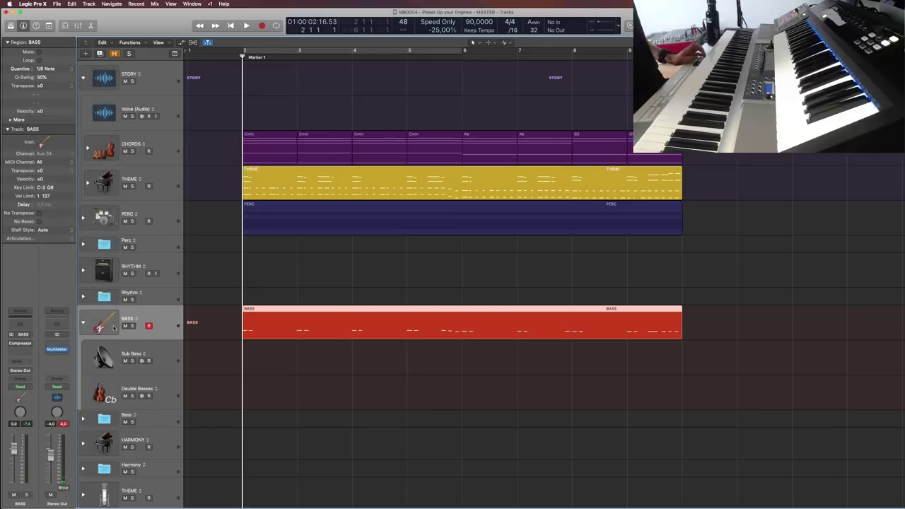
Listen to the BASS part soloed from bar 2, and add the THEME track to the solo to play both from bar 2
{"action": "left_click", "coordinate": [131, 325]}
{"action": "key", "text": "space"}
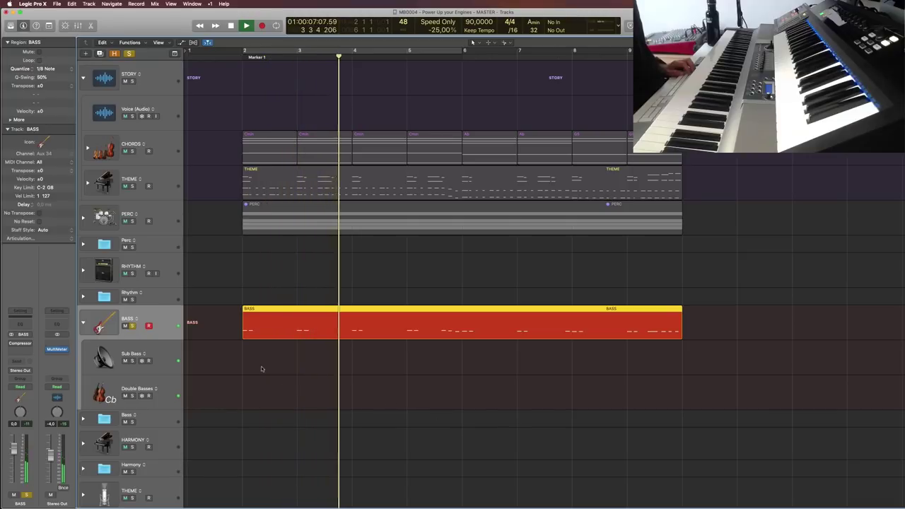
{"action": "key", "text": "space"}
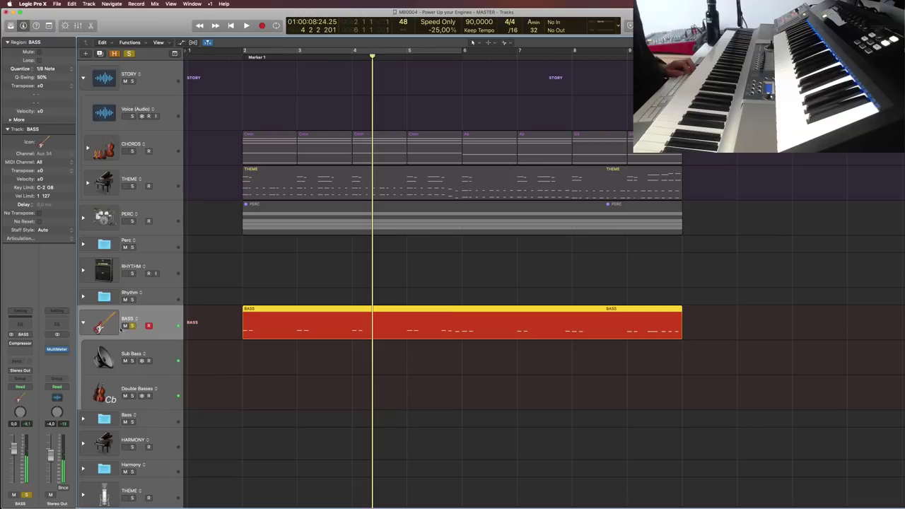
{"action": "left_click", "coordinate": [132, 186]}
{"action": "key", "text": "shift+Return"}
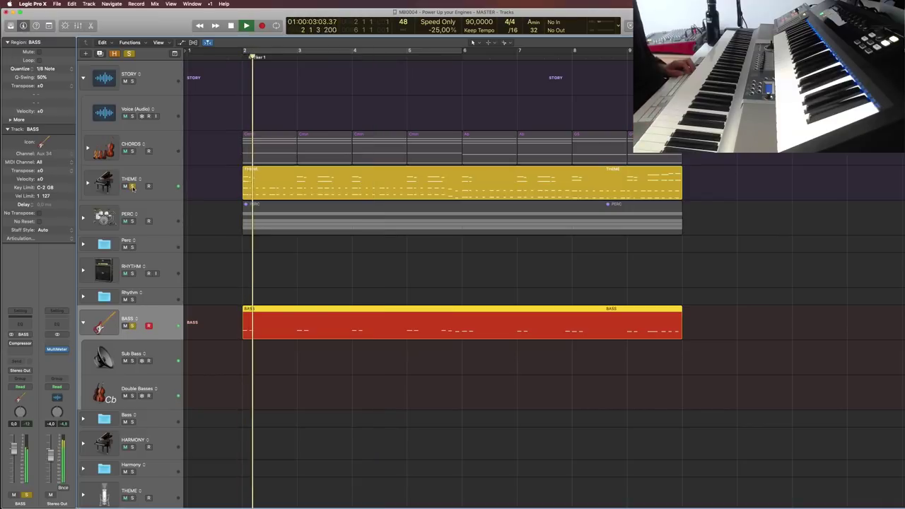
Stop playback, clear the solos on the BASS and THEME tracks, and collapse the BASS stack
{"action": "left_click", "coordinate": [363, 394]}
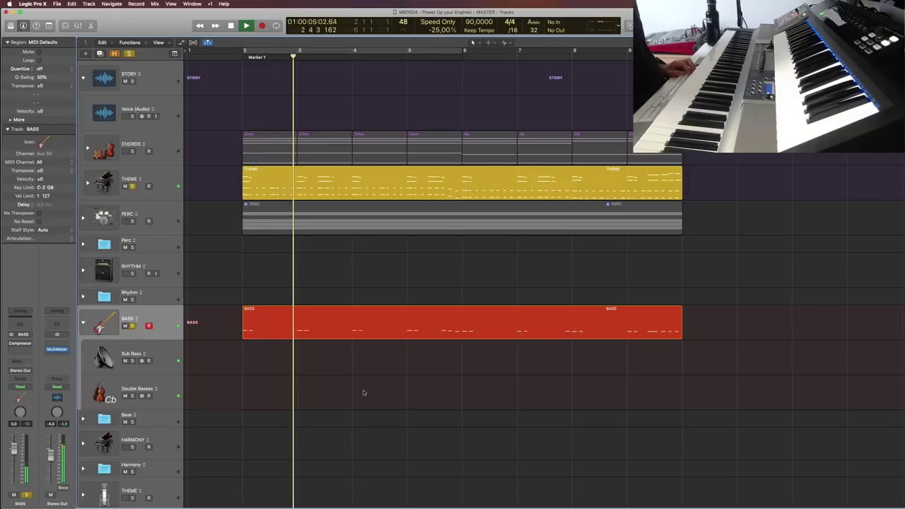
{"action": "key", "text": "space"}
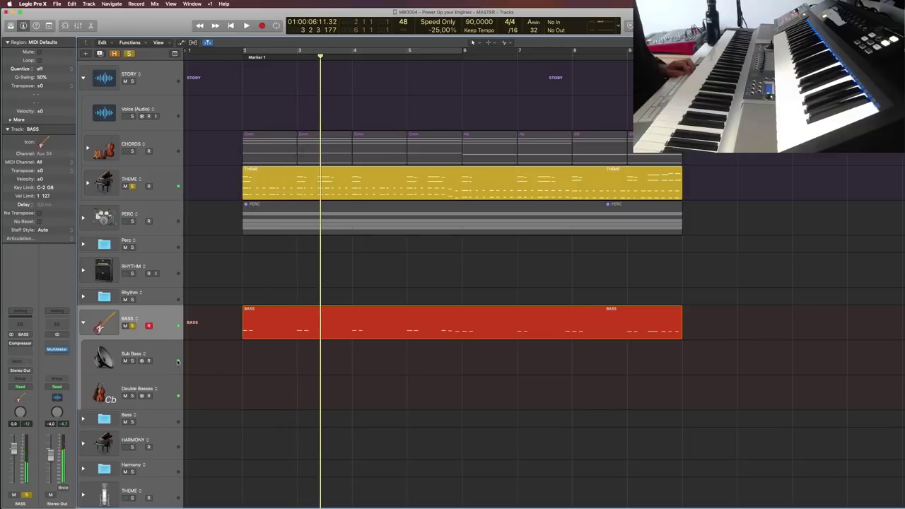
{"action": "left_click", "coordinate": [126, 326]}
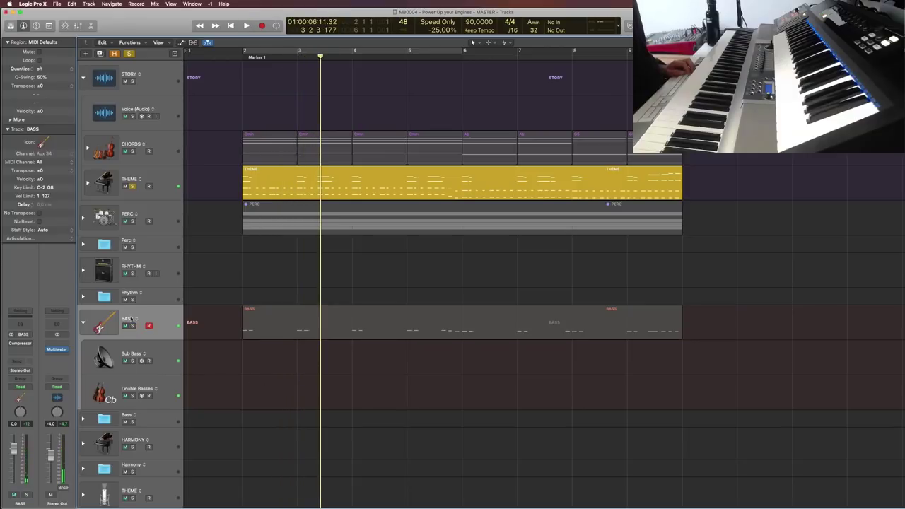
{"action": "left_click", "coordinate": [132, 187]}
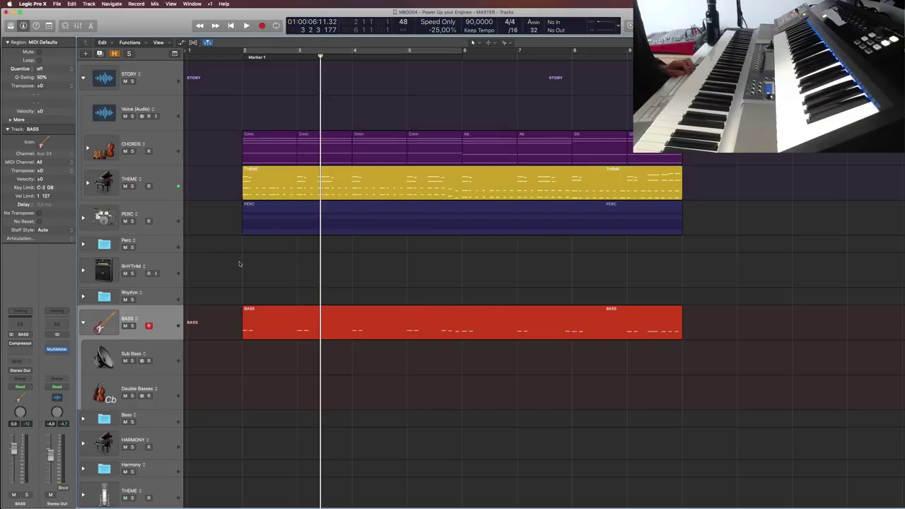
{"action": "left_click", "coordinate": [83, 323]}
{"action": "scroll", "coordinate": [248, 366], "scroll_direction": "down", "scroll_amount": 1}
{"action": "scroll", "coordinate": [247, 365], "scroll_direction": "up", "scroll_amount": 1}
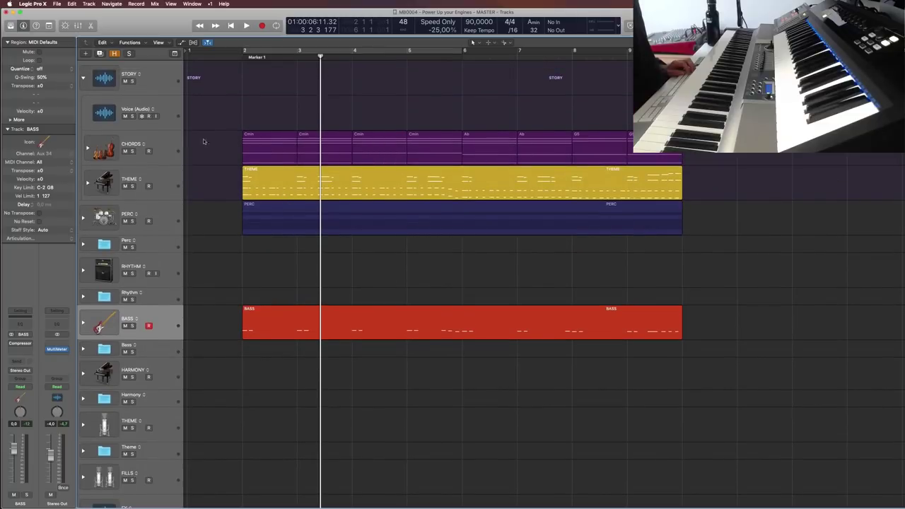
{"action": "left_click", "coordinate": [168, 146]}
{"action": "left_click", "coordinate": [172, 178]}
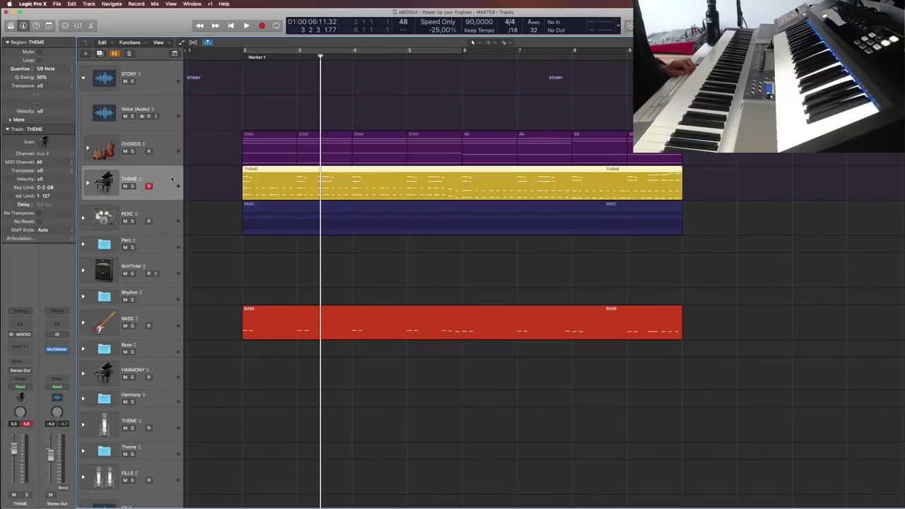
{"action": "left_click", "coordinate": [178, 219]}
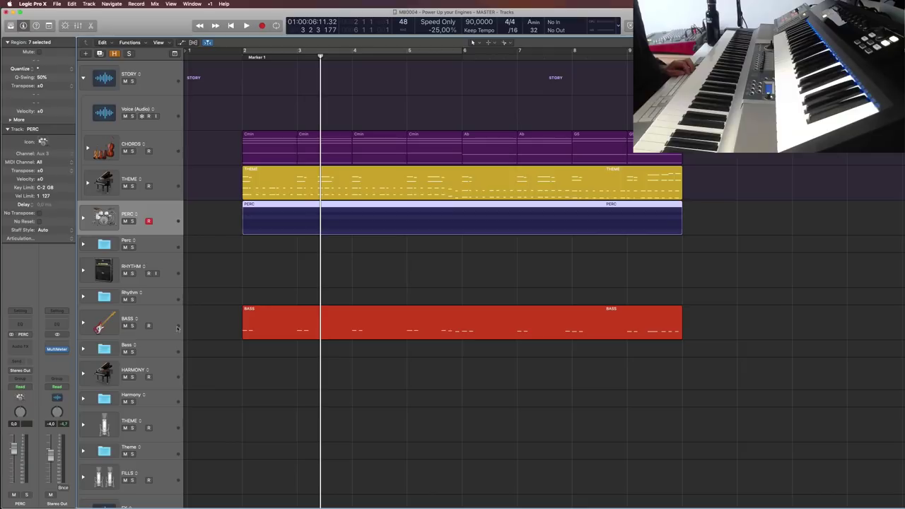
{"action": "left_click", "coordinate": [176, 325]}
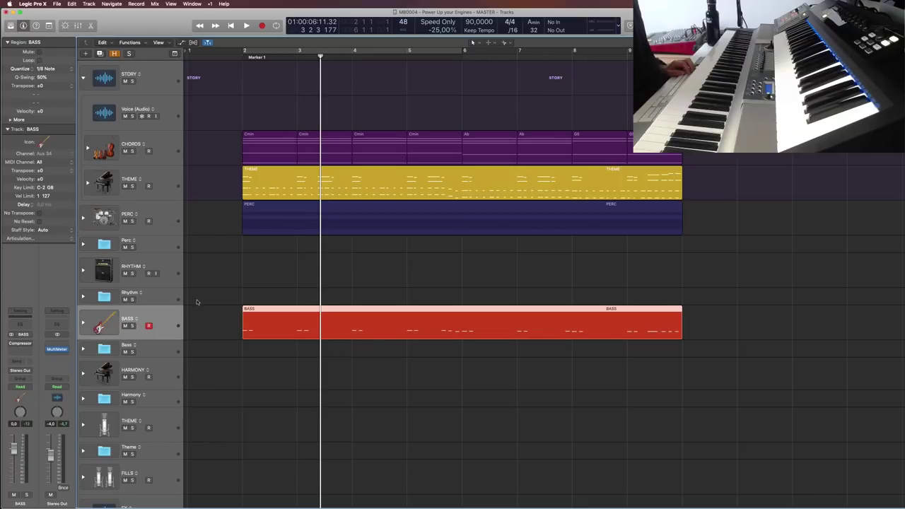
{"action": "scroll", "coordinate": [197, 301], "scroll_direction": "down", "scroll_amount": 3}
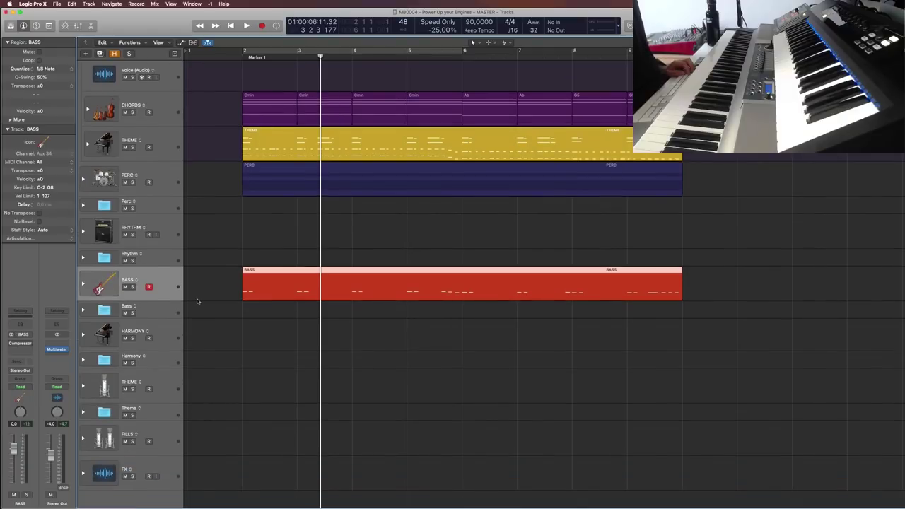
{"action": "scroll", "coordinate": [198, 301], "scroll_direction": "up", "scroll_amount": 3}
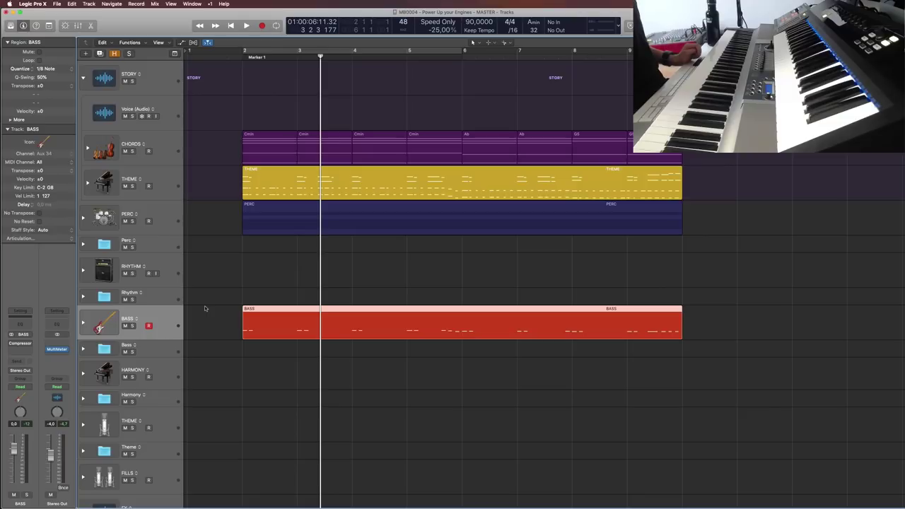
{"action": "left_click", "coordinate": [84, 297]}
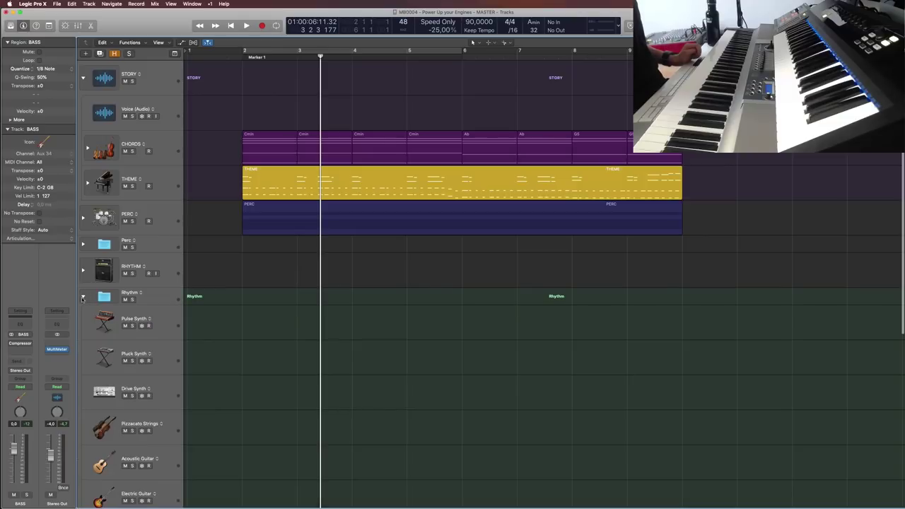
{"action": "scroll", "coordinate": [140, 342], "scroll_direction": "down", "scroll_amount": 3}
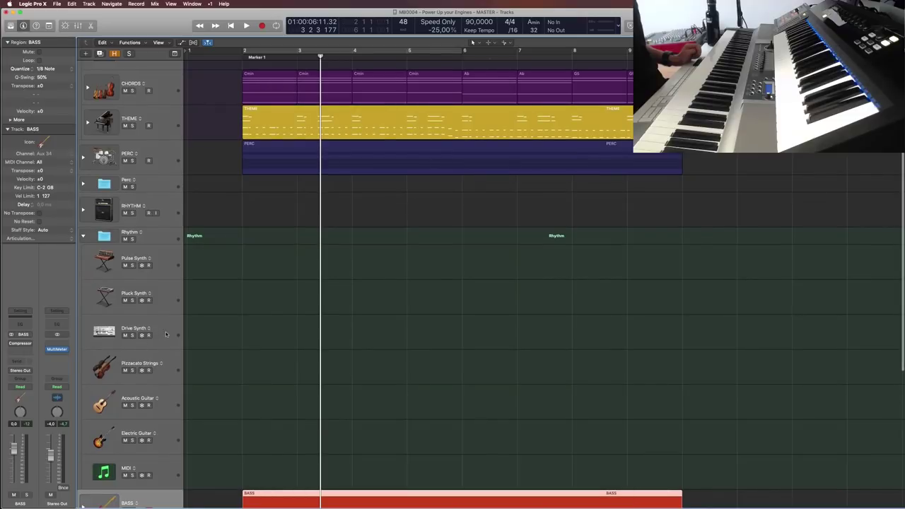
{"action": "left_click", "coordinate": [166, 334]}
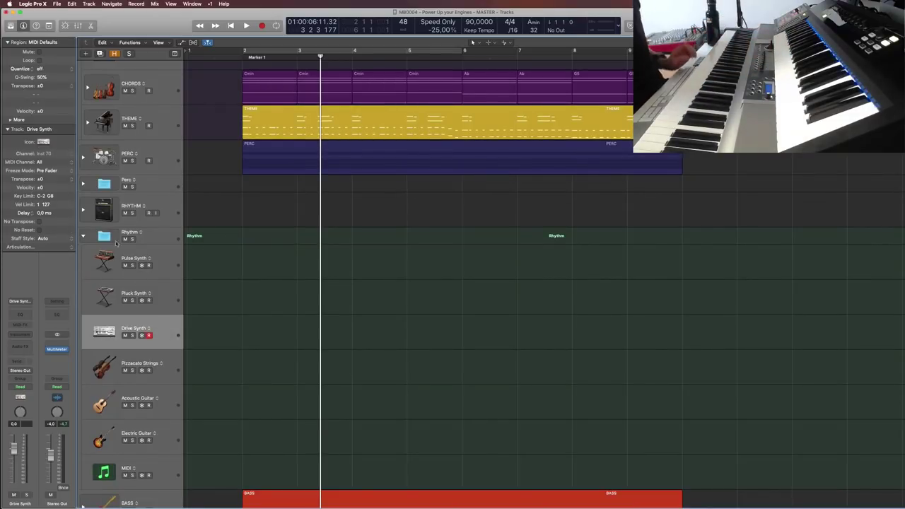
{"action": "left_click", "coordinate": [81, 238]}
Expand the RHYTHM stack and select its Low Drive track
{"action": "left_click", "coordinate": [83, 233]}
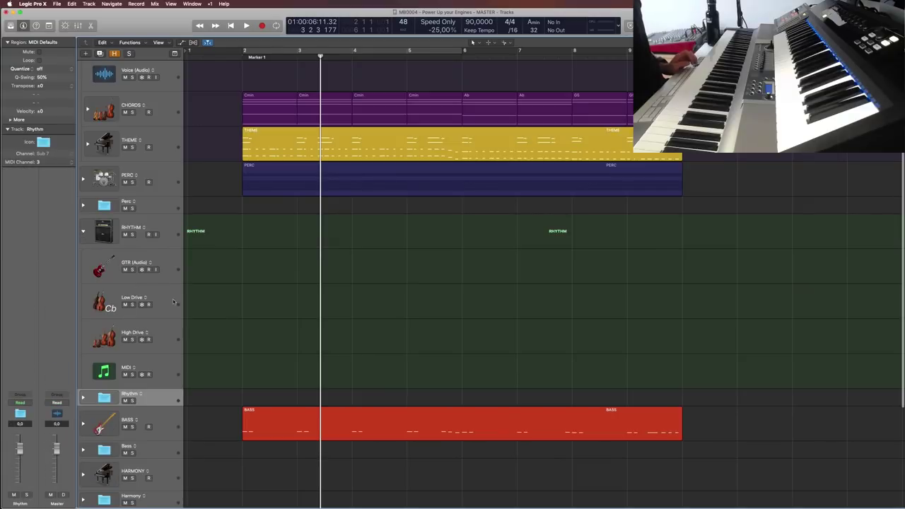
{"action": "left_click", "coordinate": [173, 302]}
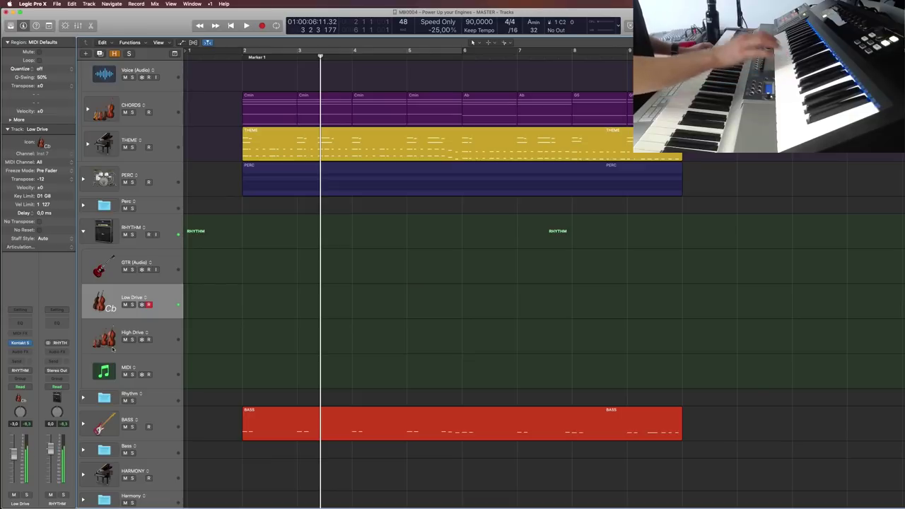
Try to record a short-note part on the Low Drive track from bar 2, restarting the take once, and delete the recorded region
{"action": "key", "text": "Return"}
{"action": "key", "text": "r"}
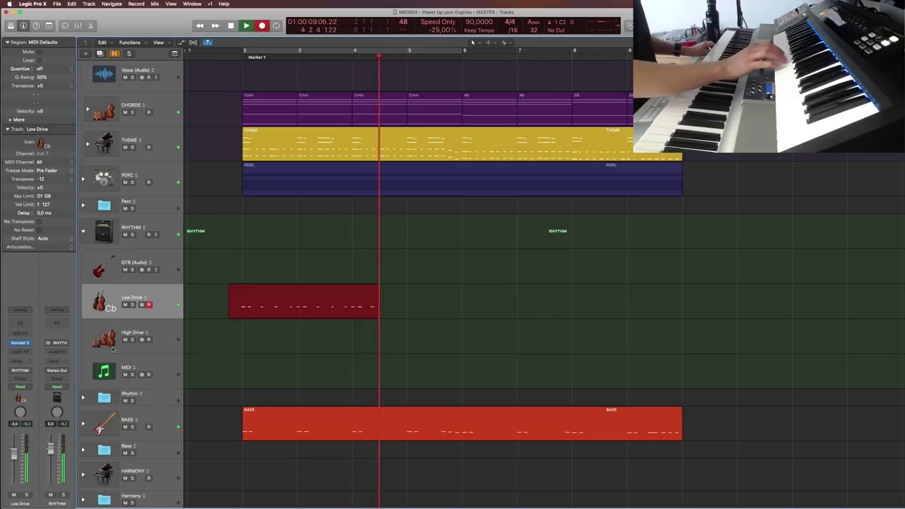
{"action": "key", "text": "super+period"}
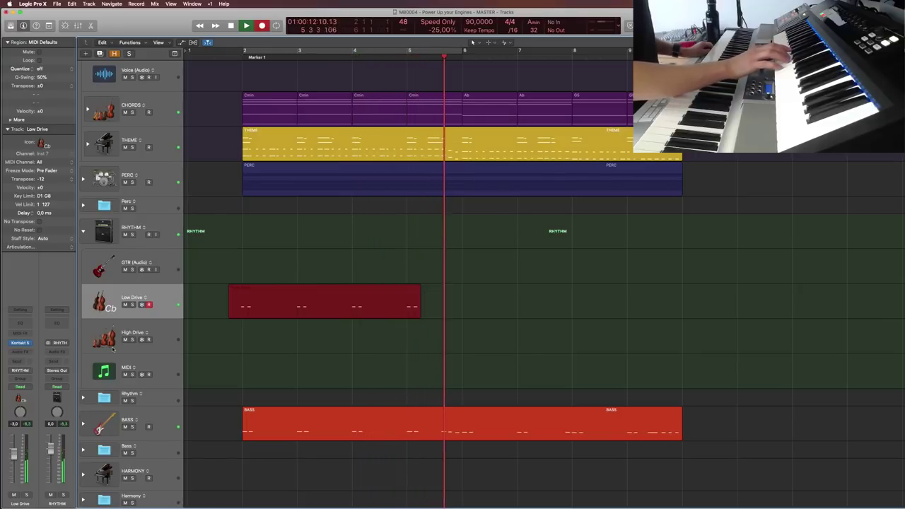
{"action": "key", "text": "space"}
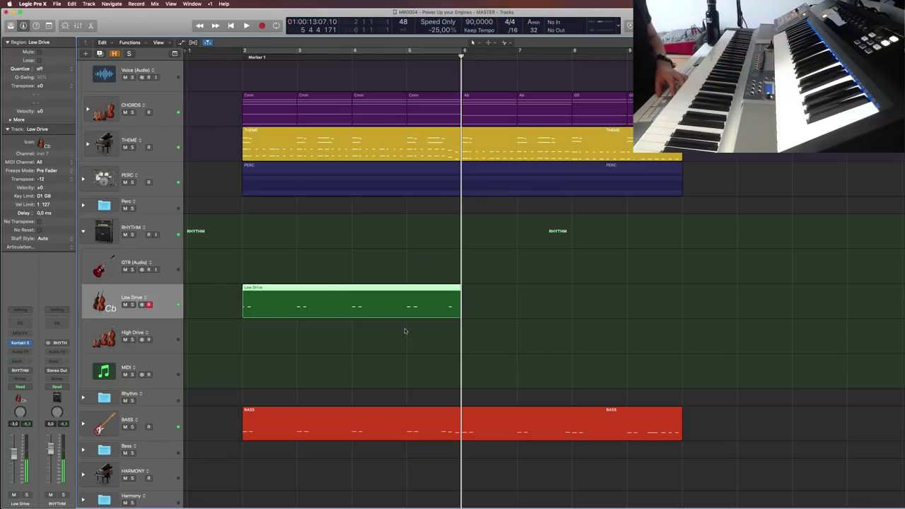
{"action": "key", "text": "Delete"}
Copy the BASS region onto the Low Drive track at bar 2, and name and colour the copy after its track
{"action": "left_click_drag", "start_coordinate": [379, 417], "coordinate": [380, 309]}
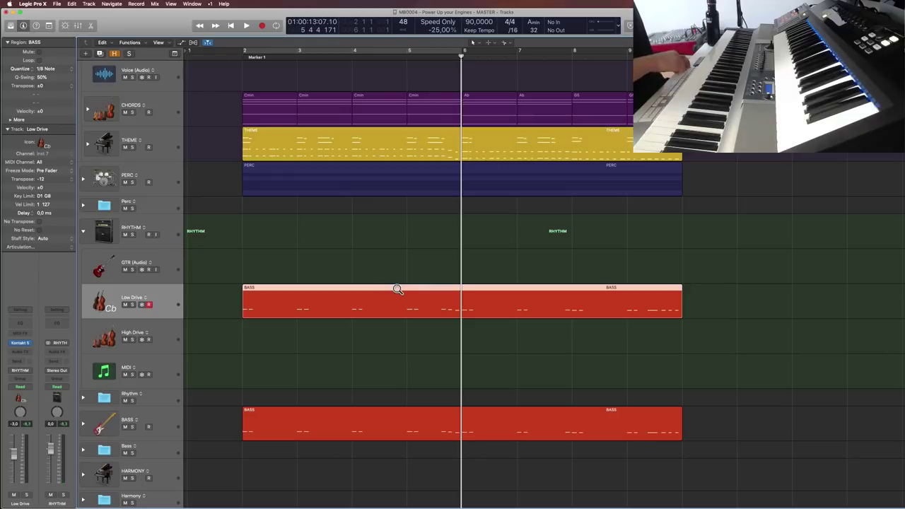
{"action": "key", "text": "super+z"}
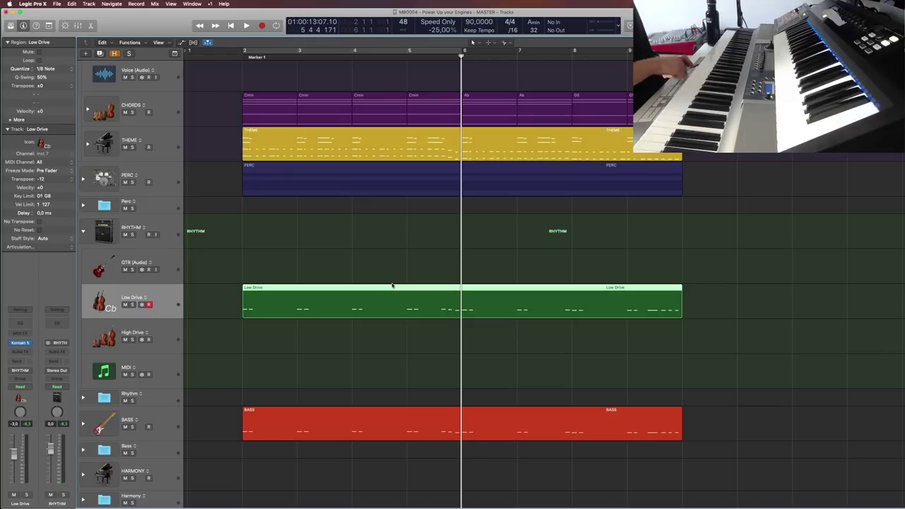
Solo the Low Drive track and transpose all notes of its region up one octave in the Piano Roll
{"action": "key", "text": "Return"}
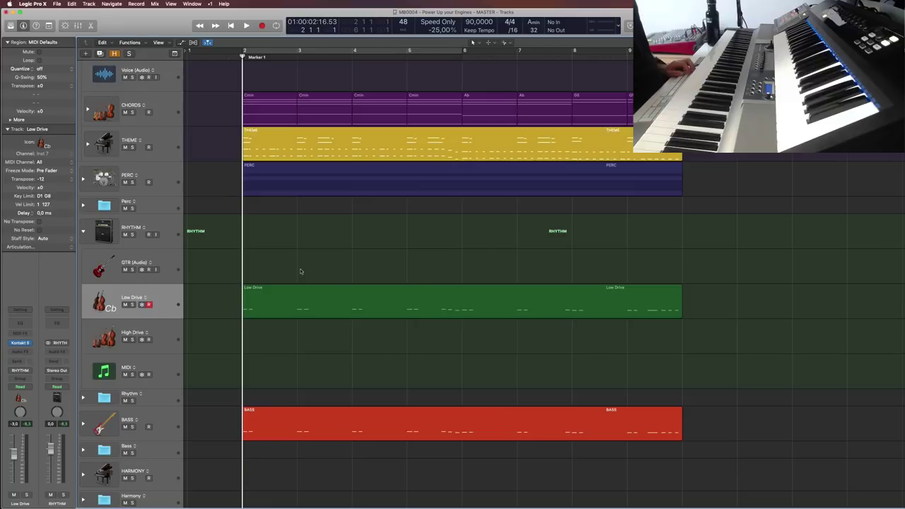
{"action": "key", "text": "s"}
{"action": "key", "text": "space"}
{"action": "key", "text": "space"}
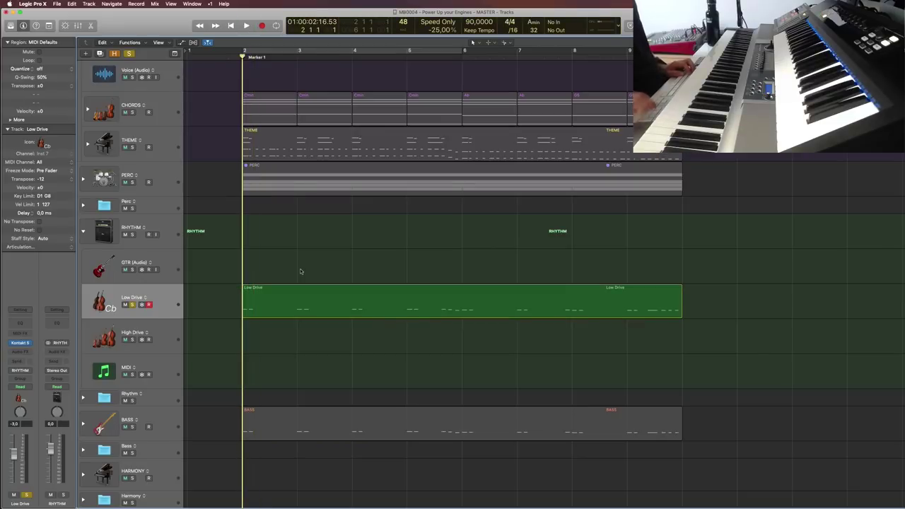
{"action": "key", "text": "super+a"}
{"action": "key", "text": "e"}
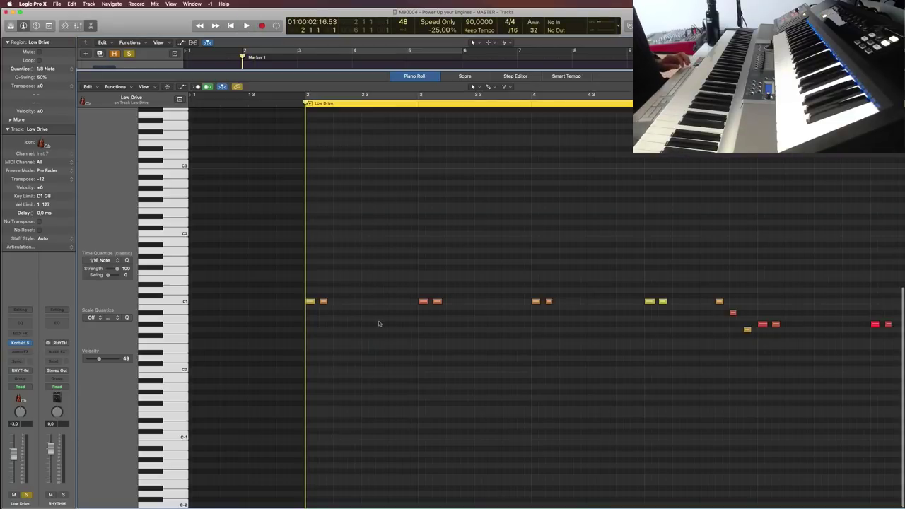
{"action": "key", "text": "super+a"}
{"action": "key", "text": "shift+alt+Up"}
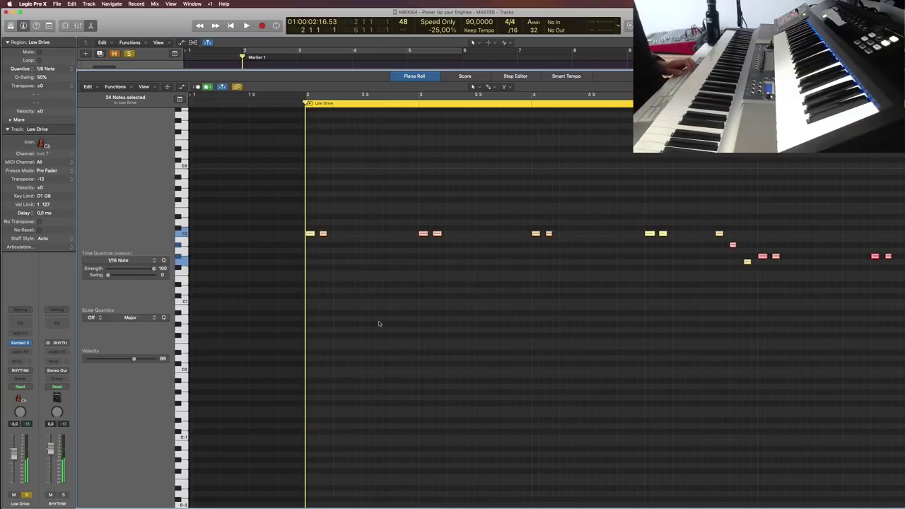
{"action": "key", "text": "e"}
Listen to the Low Drive part soloed and together with the BASS from bar 2, and clear both solos
{"action": "key", "text": "space"}
{"action": "left_click", "coordinate": [627, 63]}
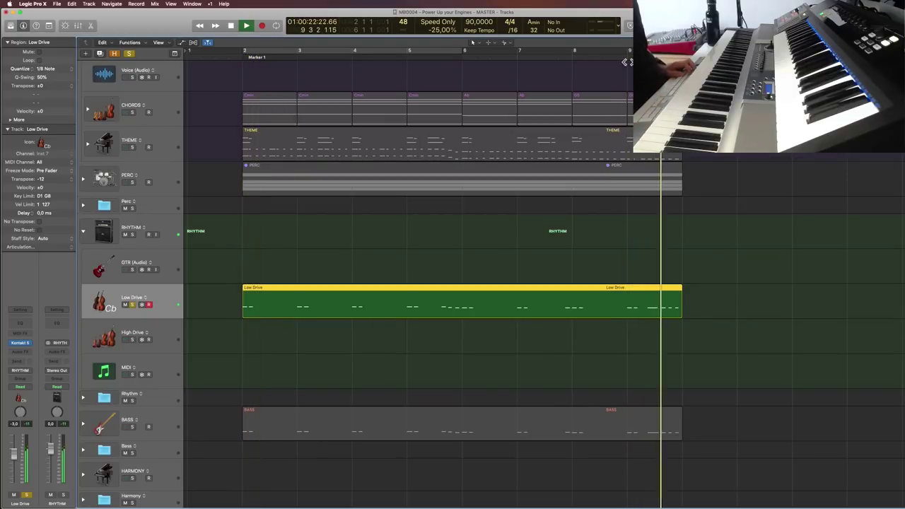
{"action": "key", "text": "space"}
{"action": "left_click", "coordinate": [238, 344]}
{"action": "left_click", "coordinate": [132, 305]}
{"action": "left_click", "coordinate": [132, 304]}
{"action": "left_click", "coordinate": [132, 427]}
{"action": "key", "text": "space"}
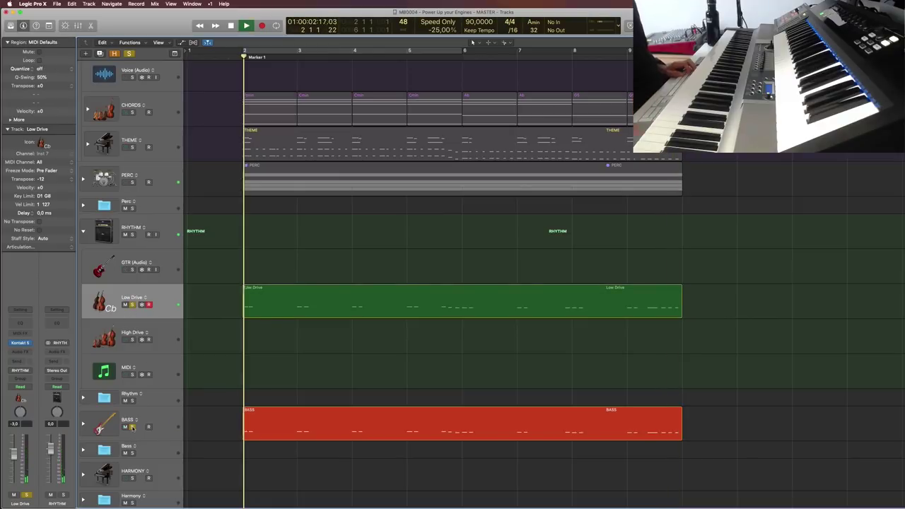
{"action": "left_click", "coordinate": [132, 428]}
{"action": "left_click", "coordinate": [131, 305]}
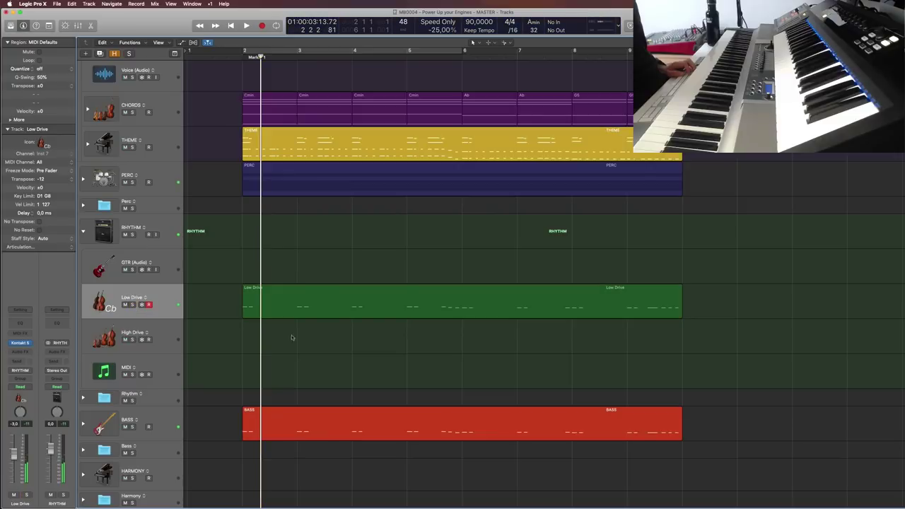
{"action": "key", "text": "space"}
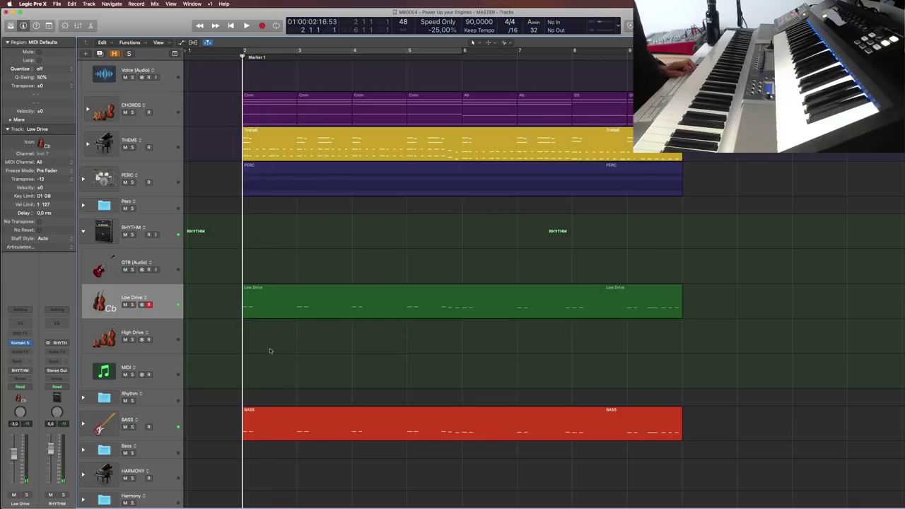
Record a short string pattern on the High Drive track through bar 2
{"action": "left_click", "coordinate": [178, 332]}
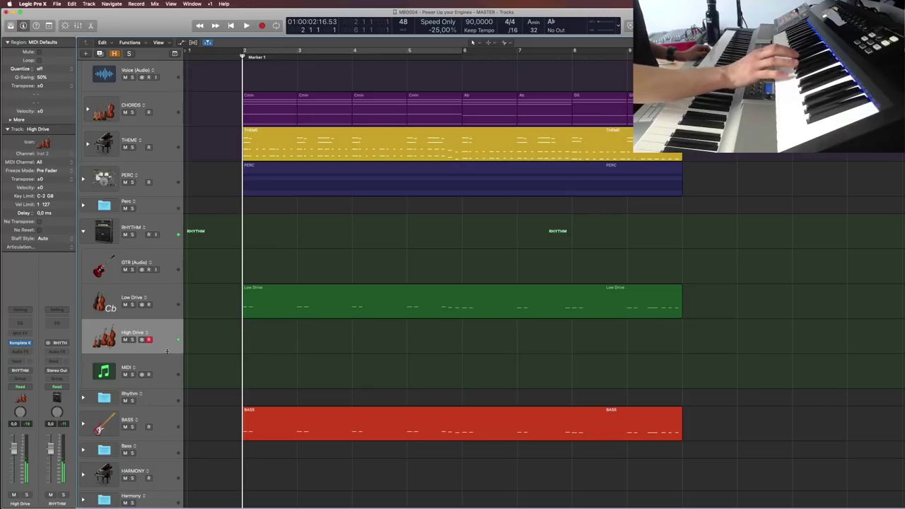
{"action": "key", "text": "r"}
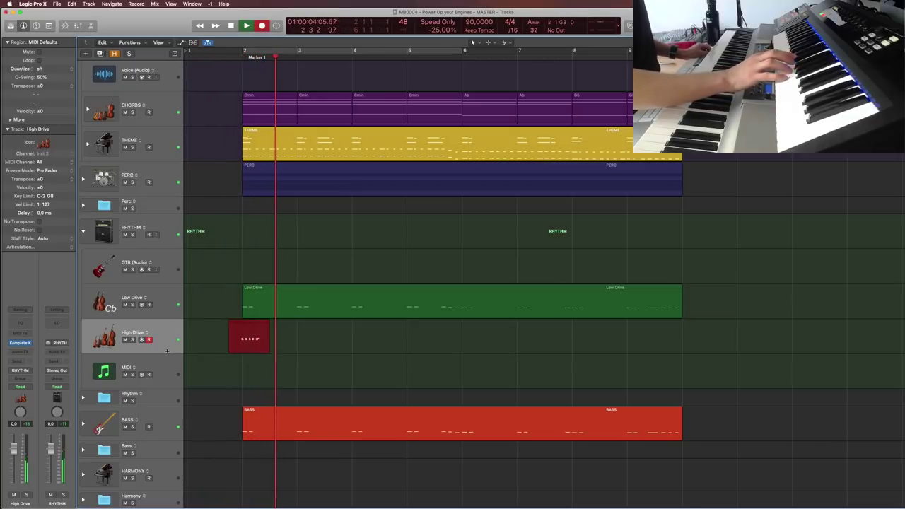
{"action": "key", "text": "space"}
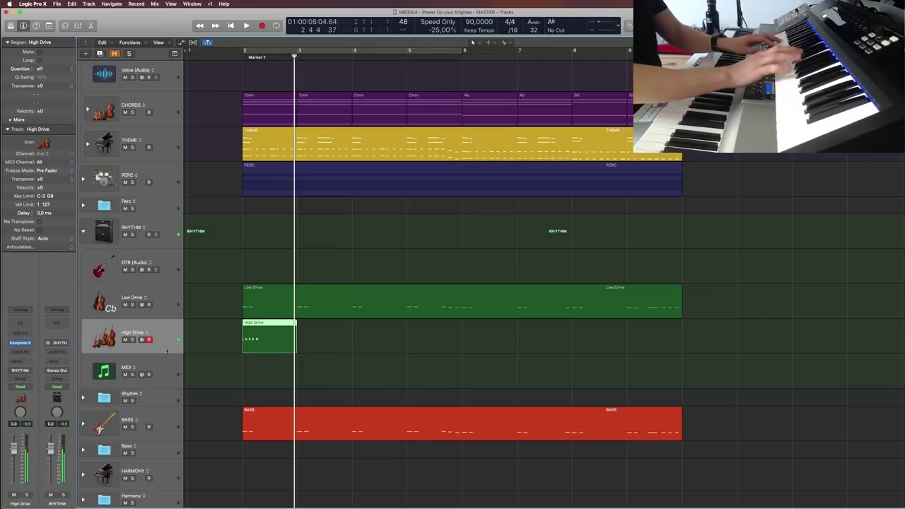
Show the High Drive track's Komplete Kontrol instrument to check its string articulations, and hide the plug-in windows
{"action": "key", "text": "v"}
{"action": "key", "text": "v"}
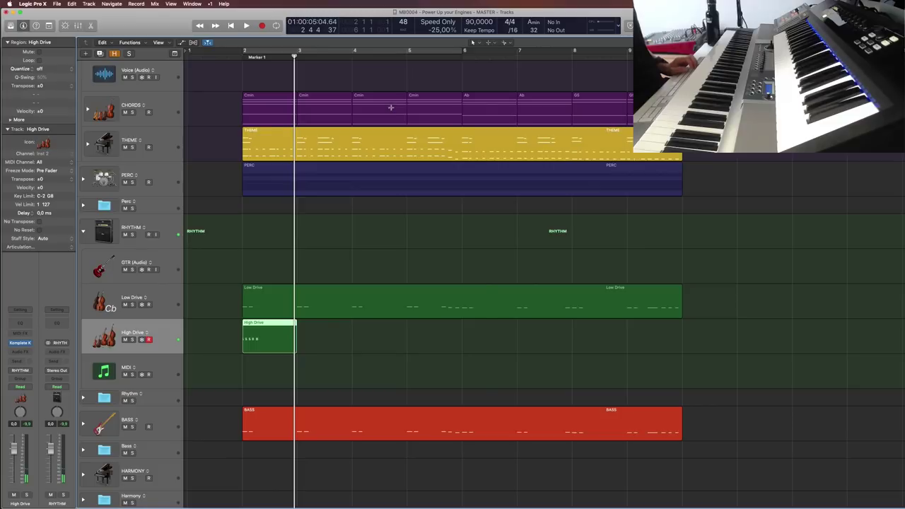
{"action": "key", "text": "v"}
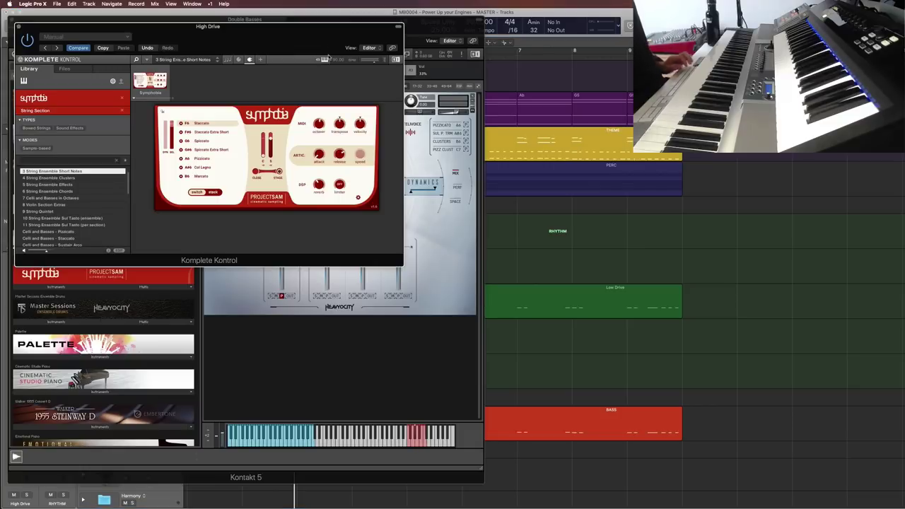
{"action": "key", "text": "r"}
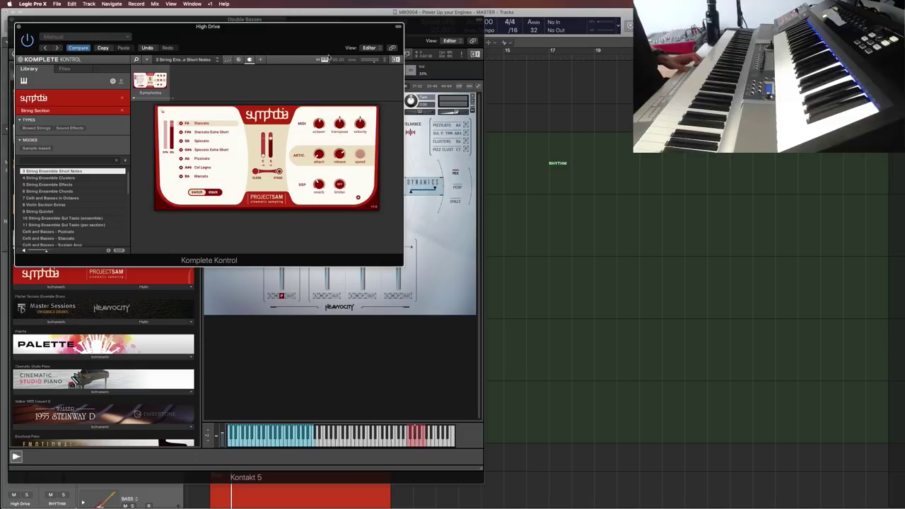
{"action": "key", "text": "v"}
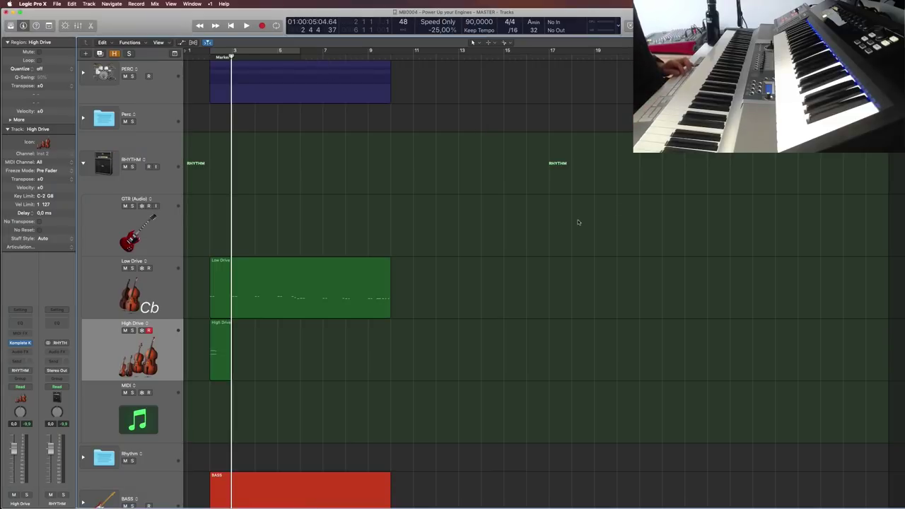
Delete the short High Drive region recorded in bar 2
{"action": "key", "text": "z"}
{"action": "key", "text": "Return"}
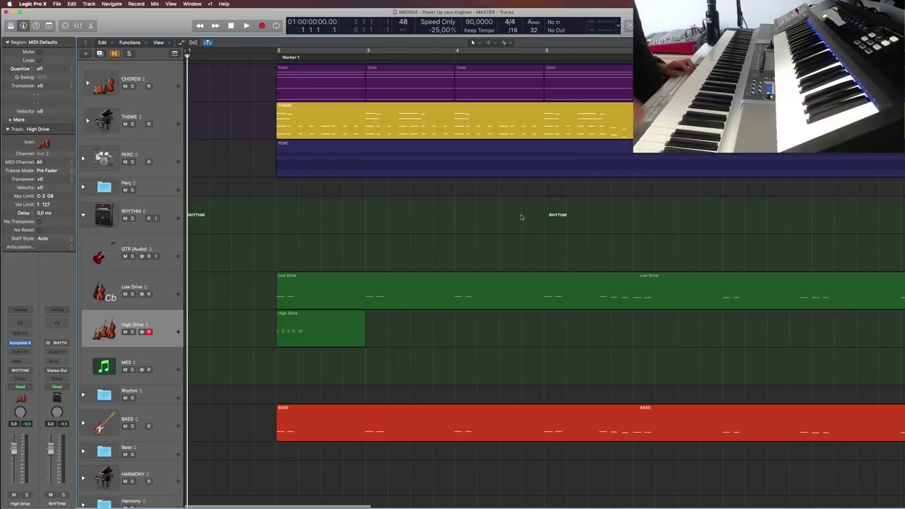
{"action": "scroll", "coordinate": [523, 219], "scroll_direction": "up", "scroll_amount": 2}
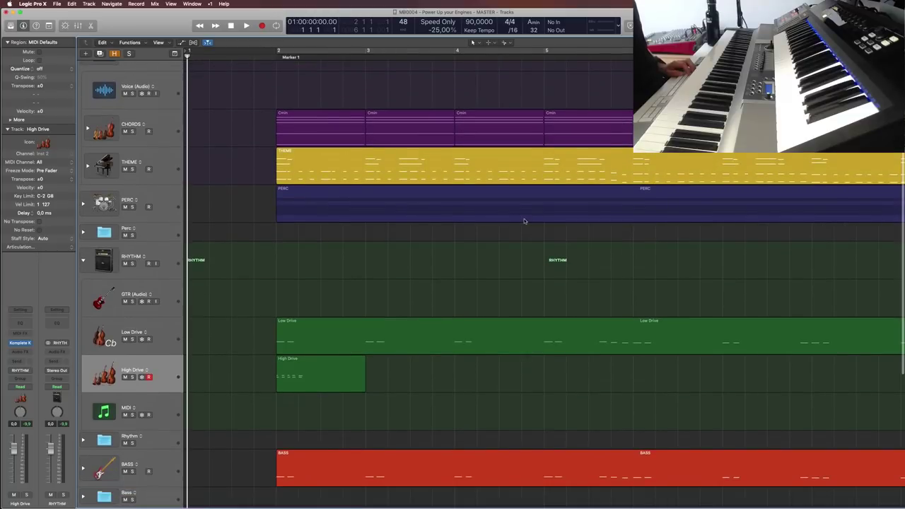
{"action": "left_click", "coordinate": [347, 376]}
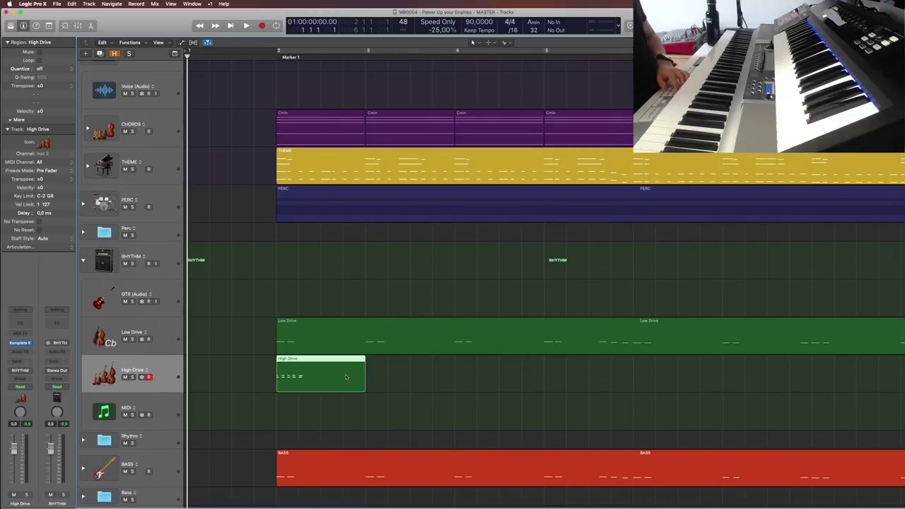
{"action": "key", "text": "Delete"}
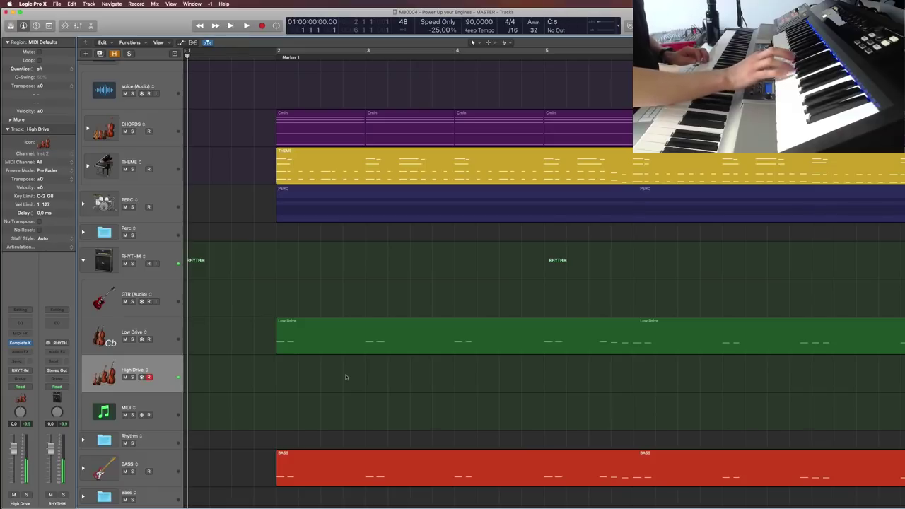
Record a repeated-note string pattern on the High Drive track from bar 2 into bar 3
{"action": "key", "text": "period"}
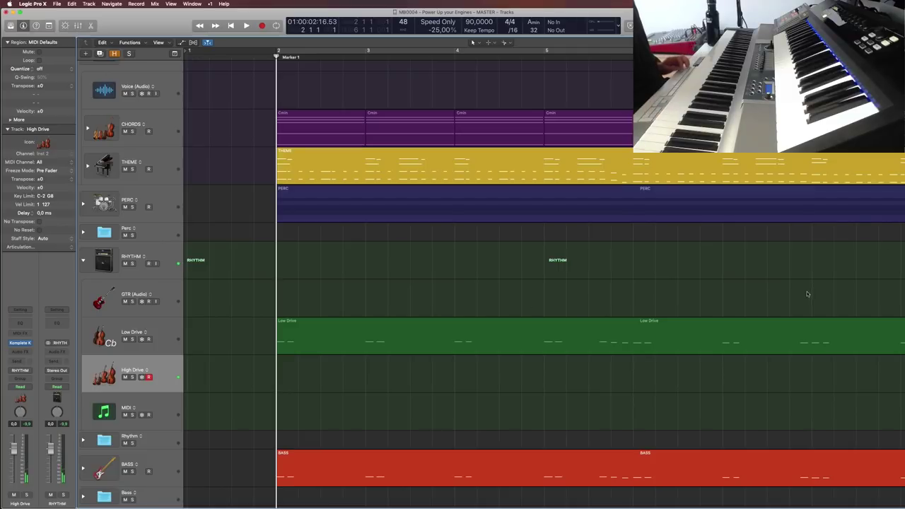
{"action": "scroll", "coordinate": [626, 431], "scroll_direction": "down", "scroll_amount": 2}
{"action": "scroll", "coordinate": [627, 428], "scroll_direction": "right", "scroll_amount": 3}
{"action": "scroll", "coordinate": [434, 360], "scroll_direction": "up", "scroll_amount": 2}
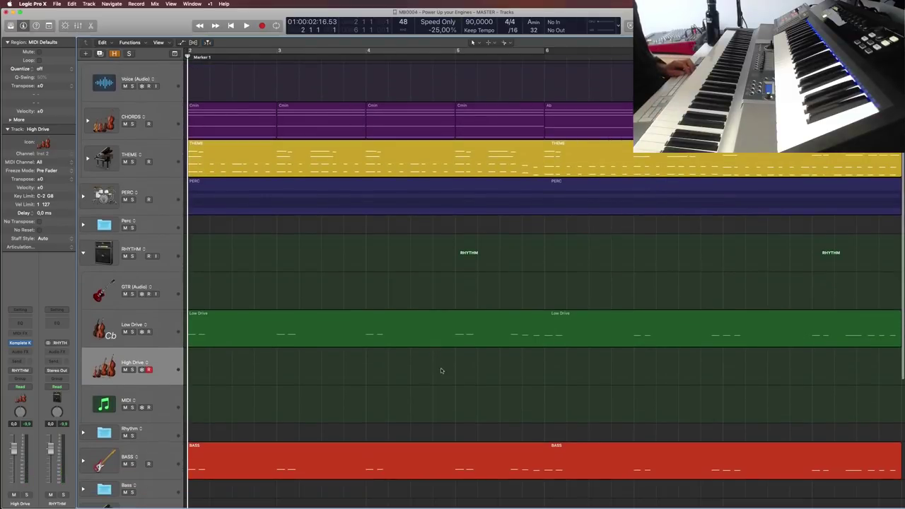
{"action": "key", "text": "Return"}
{"action": "key", "text": "space"}
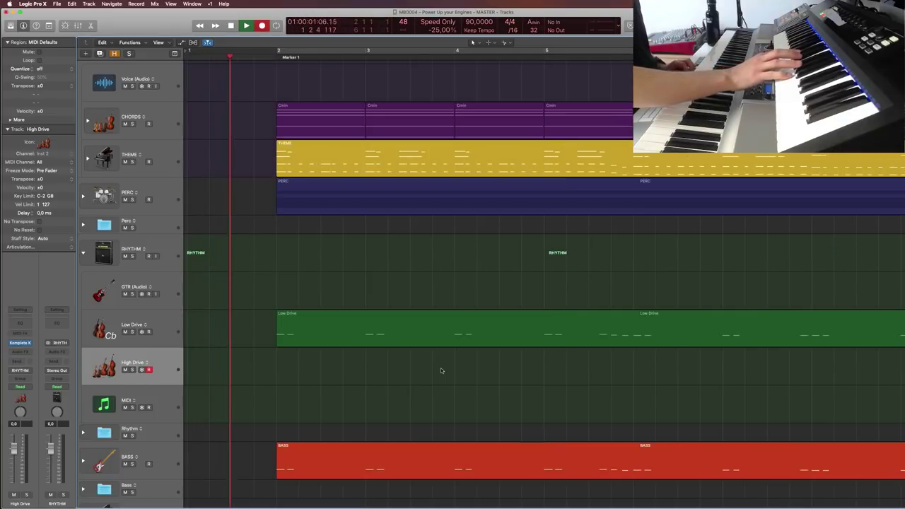
{"action": "key", "text": "r"}
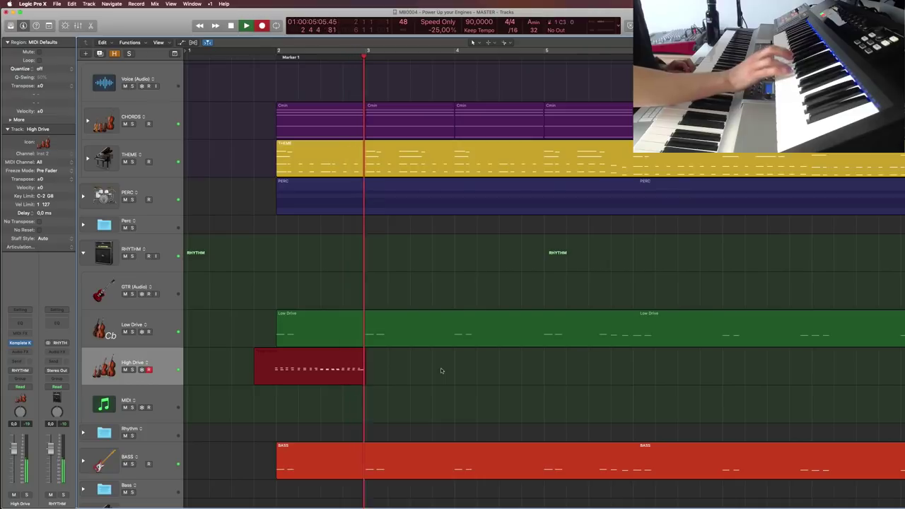
{"action": "key", "text": "space"}
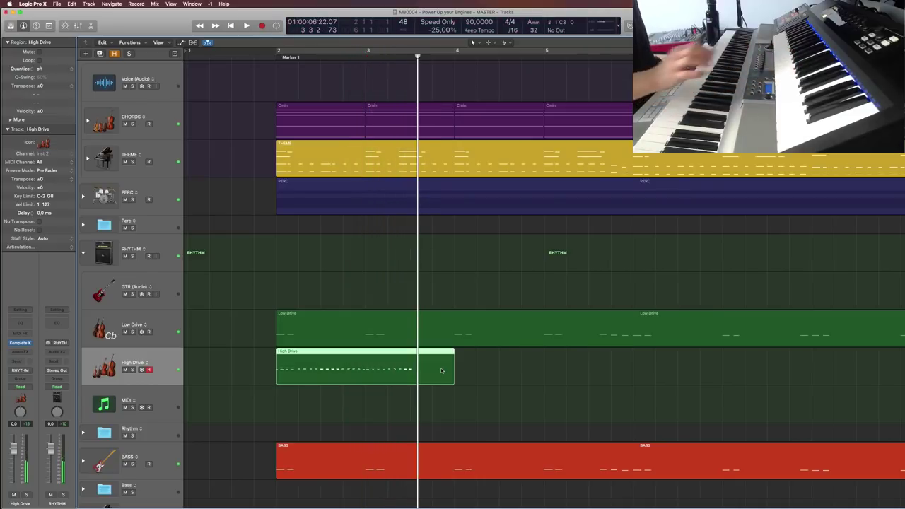
Quantize the new High Drive region to 1/16 Note, listen to it from bar 2, and delete the take
{"action": "key", "text": "Return"}
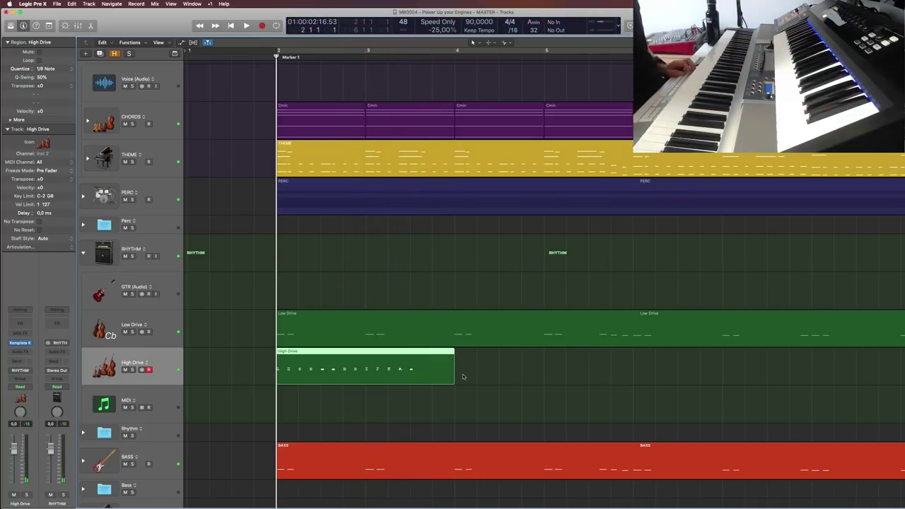
{"action": "left_click", "coordinate": [53, 70]}
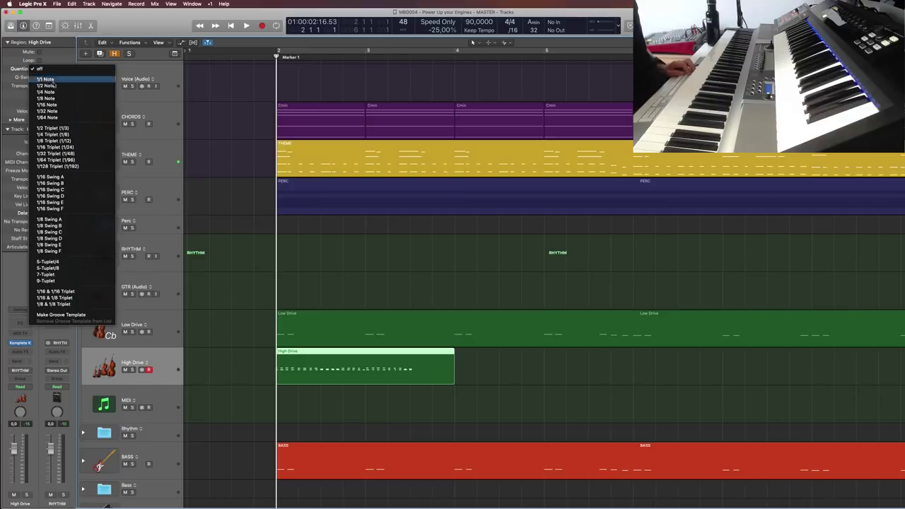
{"action": "left_click", "coordinate": [55, 107]}
{"action": "key", "text": "space"}
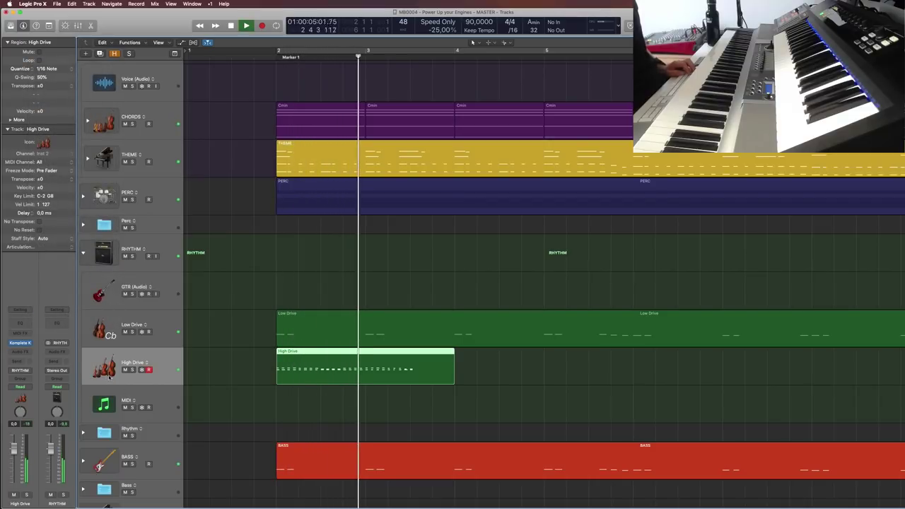
{"action": "key", "text": "space"}
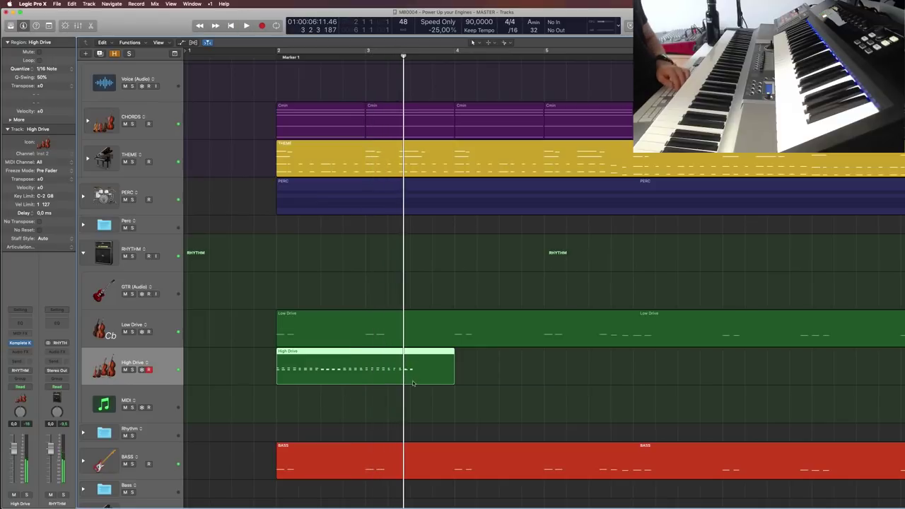
{"action": "key", "text": "Delete"}
{"action": "key", "text": "Return"}
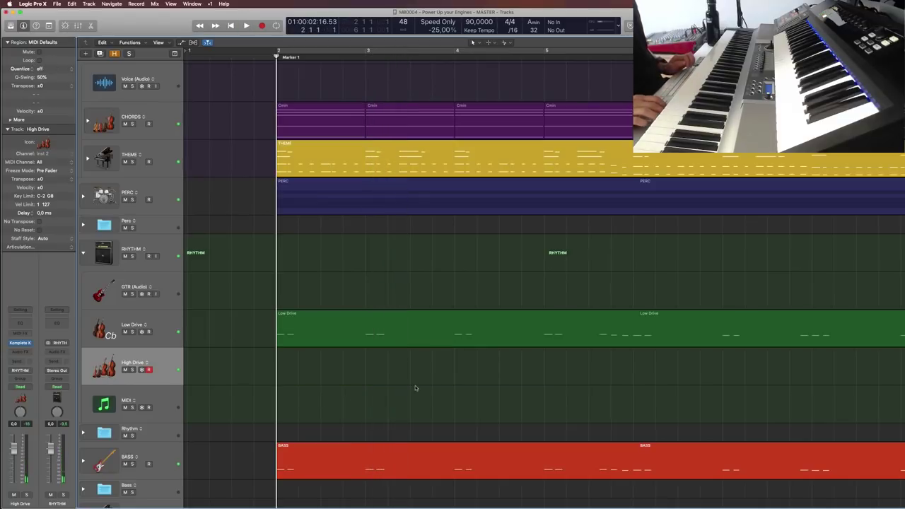
Try two more short takes of the string pattern on the High Drive track, discarding the first before adding low octave notes
{"action": "key", "text": "r"}
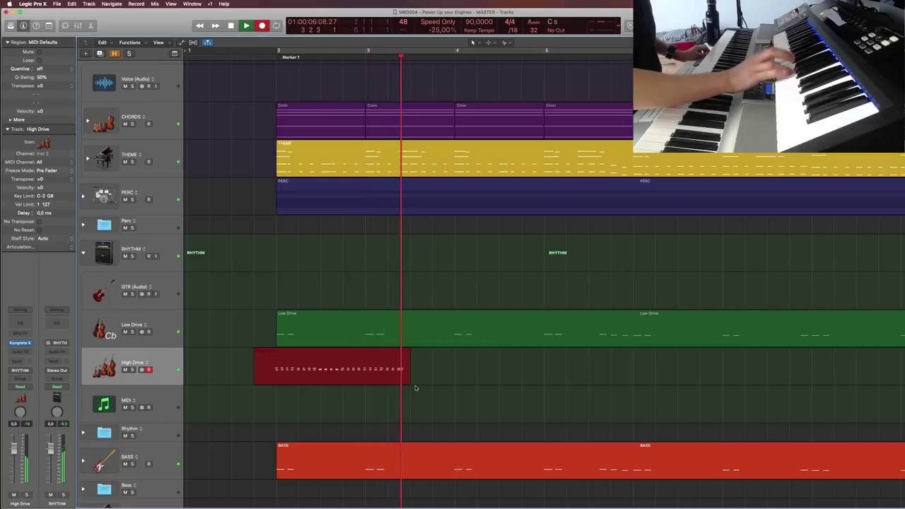
{"action": "key", "text": "space"}
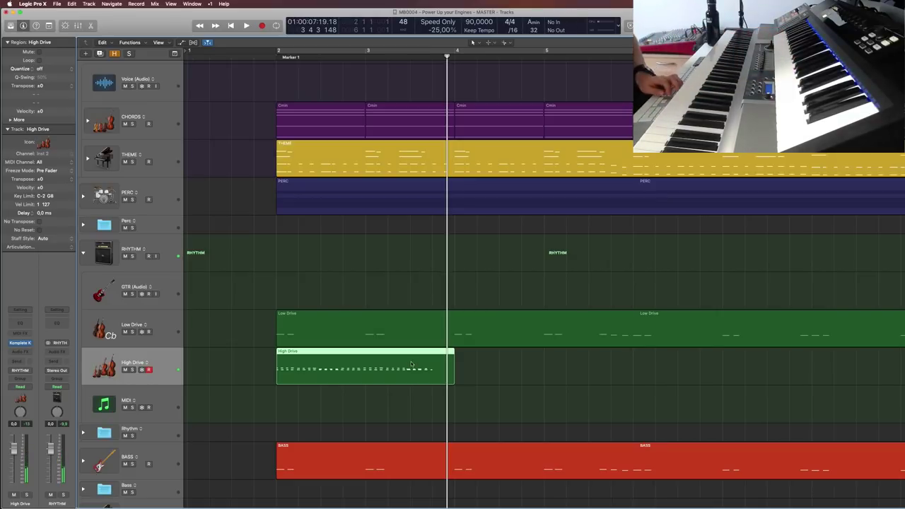
{"action": "key", "text": "Delete"}
{"action": "key", "text": "r"}
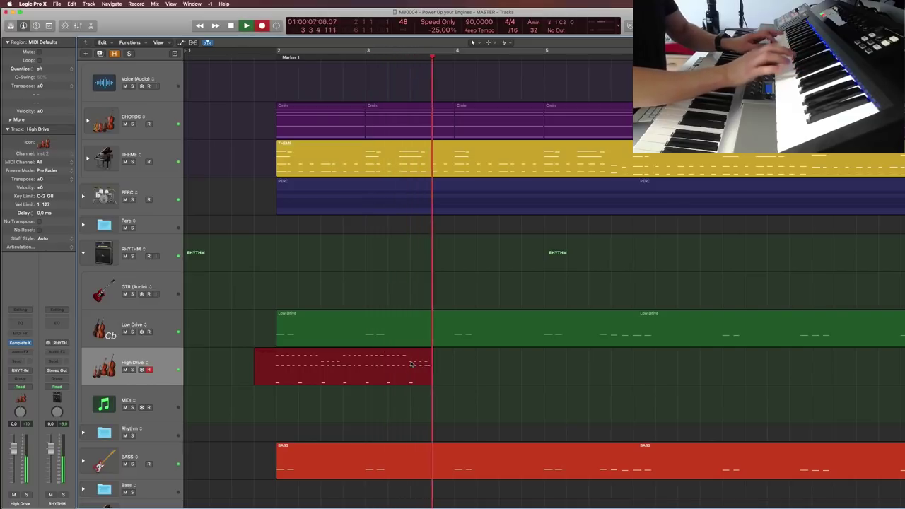
{"action": "key", "text": "space"}
Record the string pattern with low accent notes on the High Drive track from bar 2 into bar 8
{"action": "key", "text": "Return"}
{"action": "key", "text": "r"}
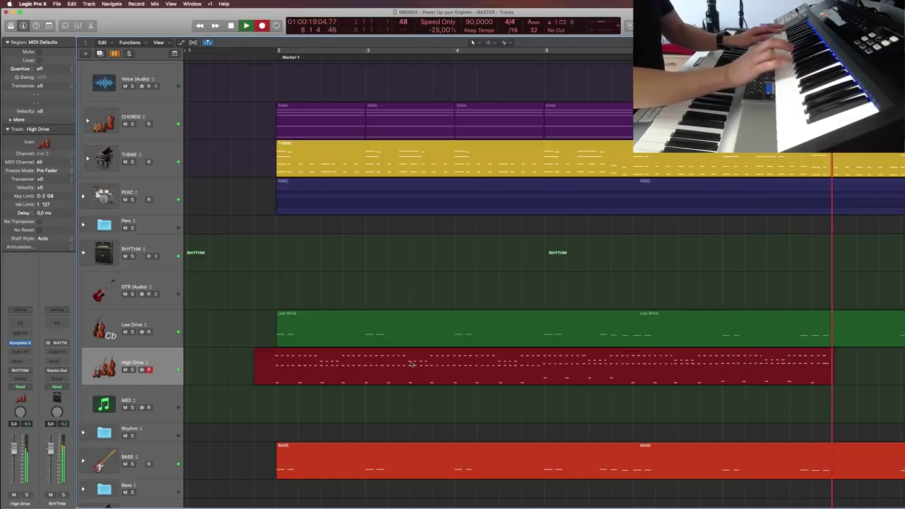
{"action": "key", "text": "space"}
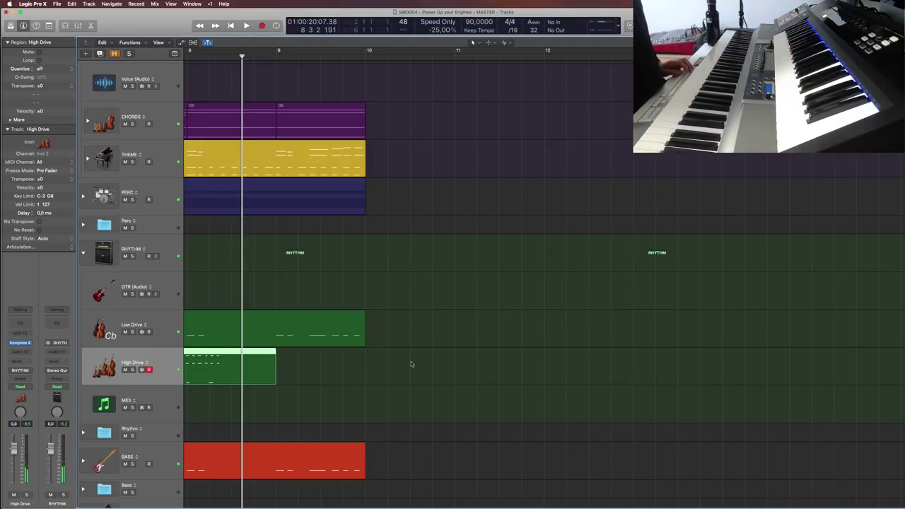
{"action": "key", "text": "Return"}
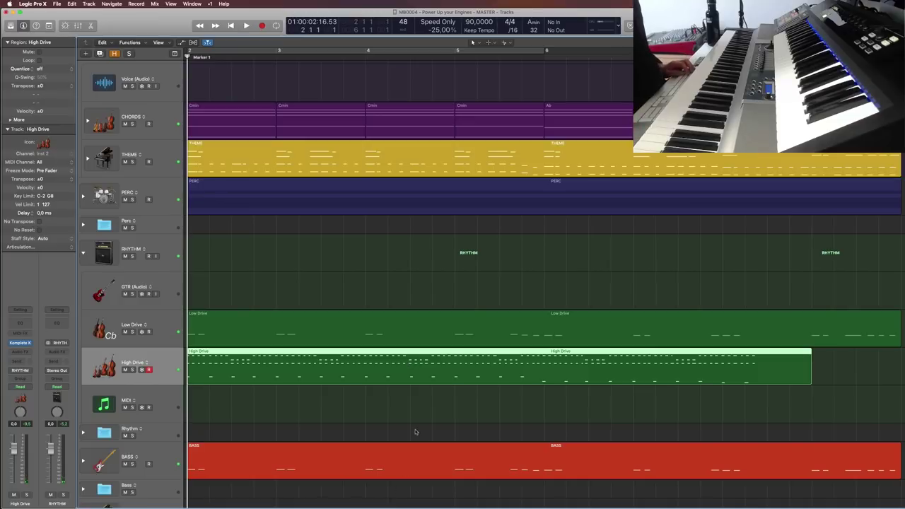
Quantize the High Drive region to 1/16 Note
{"action": "left_click", "coordinate": [289, 393]}
{"action": "left_click", "coordinate": [178, 363]}
{"action": "left_click", "coordinate": [70, 68]}
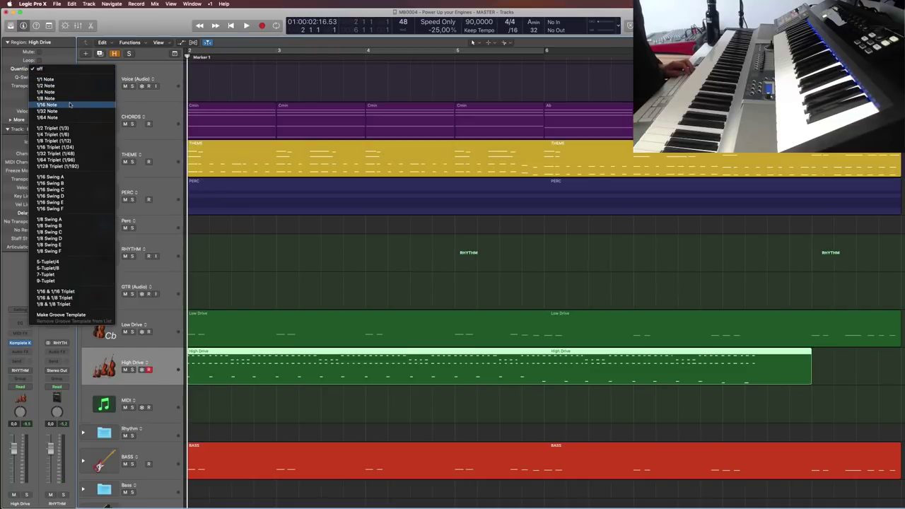
{"action": "left_click", "coordinate": [64, 103]}
Solo the High Drive track and listen to its part from bar 2 into bar 6
{"action": "key", "text": "s"}
{"action": "key", "text": "space"}
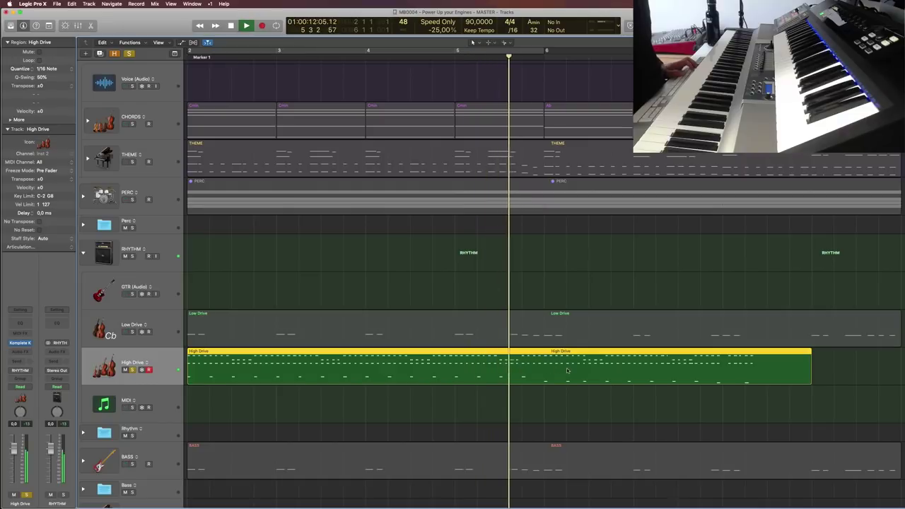
{"action": "scroll", "coordinate": [495, 368], "scroll_direction": "right", "scroll_amount": 5}
{"action": "key", "text": "space"}
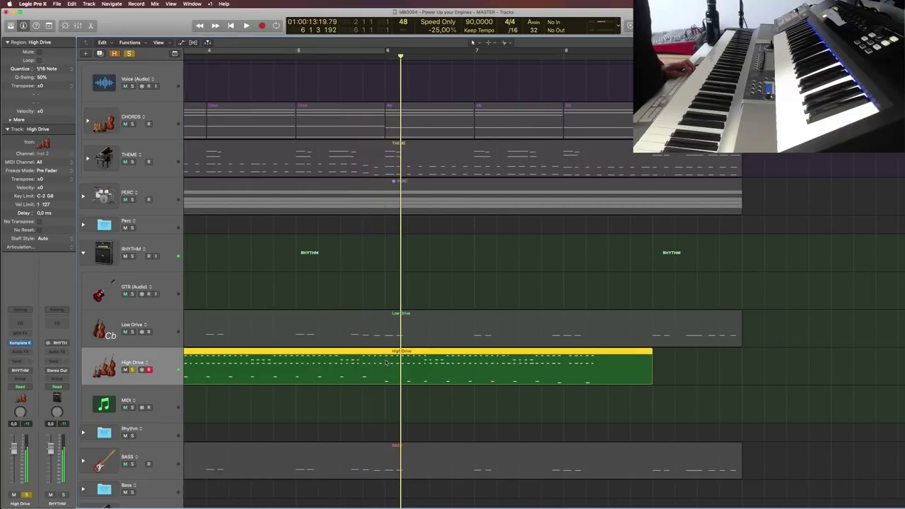
Split the High Drive region at bar 6 and listen to the start of its second part
{"action": "left_click", "coordinate": [386, 367]}
{"action": "left_click", "coordinate": [389, 55]}
{"action": "key", "text": "space"}
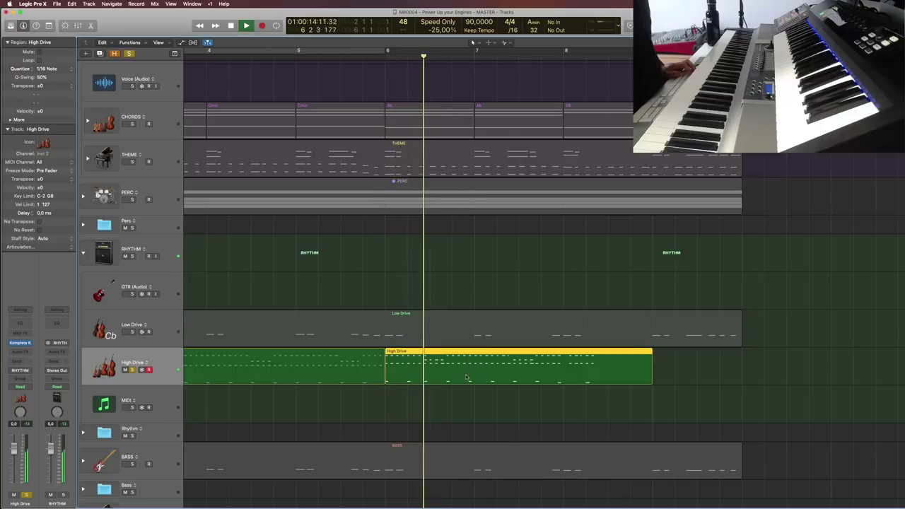
{"action": "key", "text": "space"}
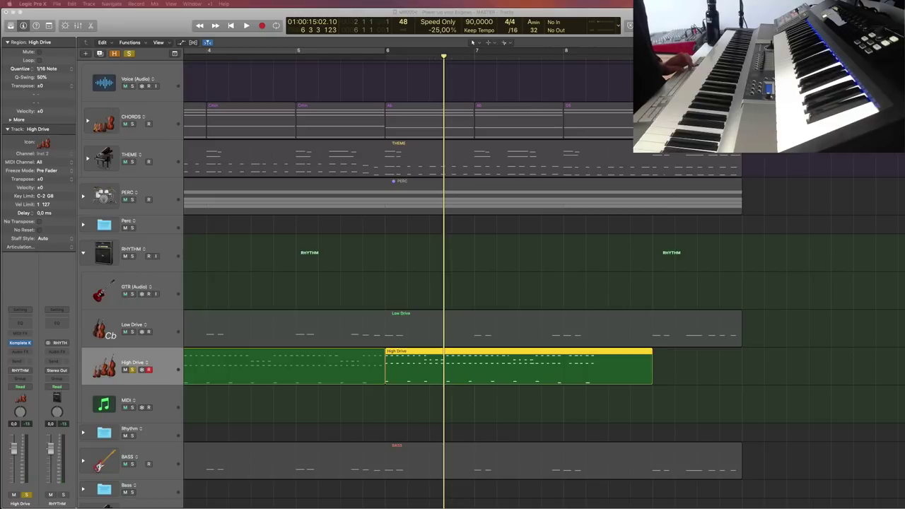
Show the second High Drive region in the Piano Roll and play it back from bar 6
{"action": "key", "text": "e"}
{"action": "key", "text": "e"}
{"action": "key", "text": "e"}
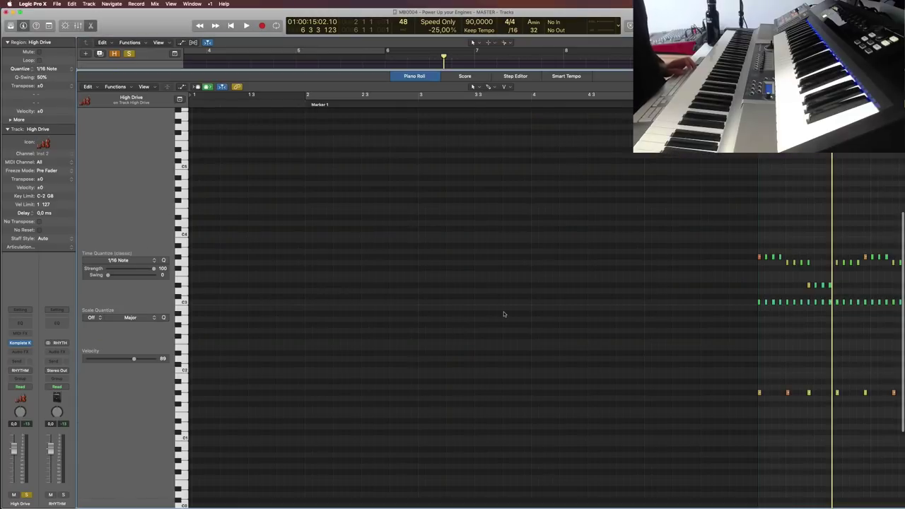
{"action": "key", "text": "z"}
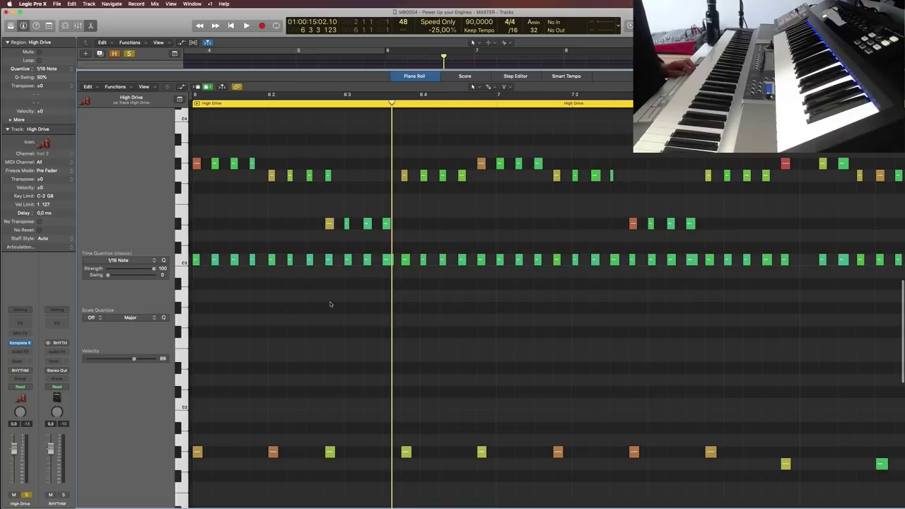
{"action": "scroll", "coordinate": [410, 155], "scroll_direction": "left", "scroll_amount": 3}
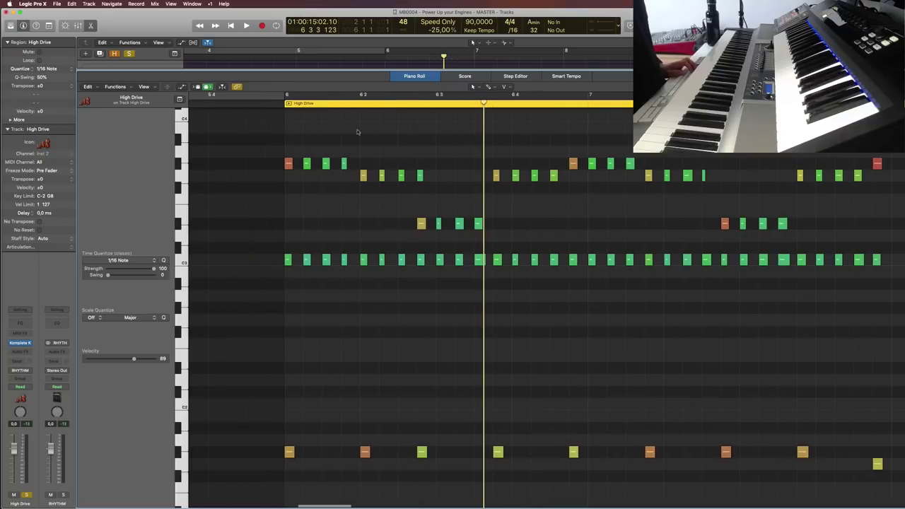
{"action": "left_click", "coordinate": [285, 100]}
{"action": "key", "text": "space"}
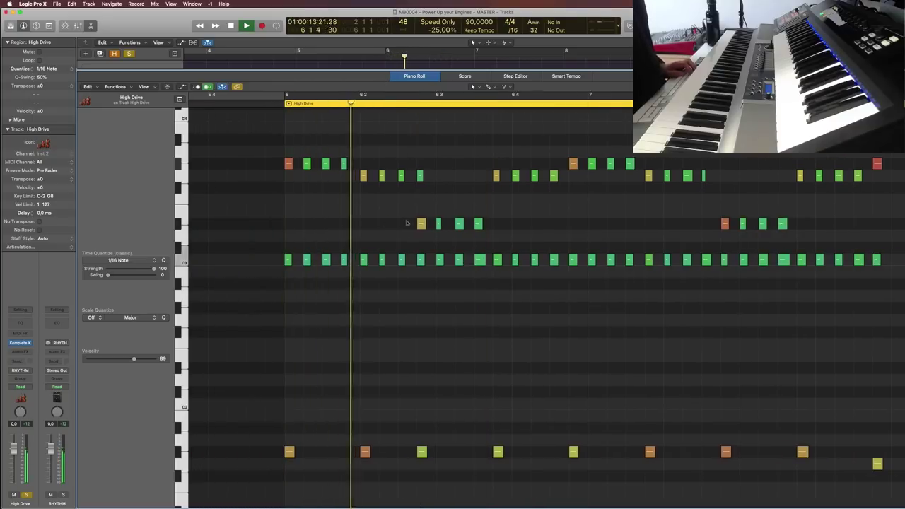
Select the upper and repeated notes around beat 3 of bar 6, compare them with those in bar 7, and close the Piano Roll
{"action": "left_click_drag", "start_coordinate": [394, 202], "coordinate": [516, 240]}
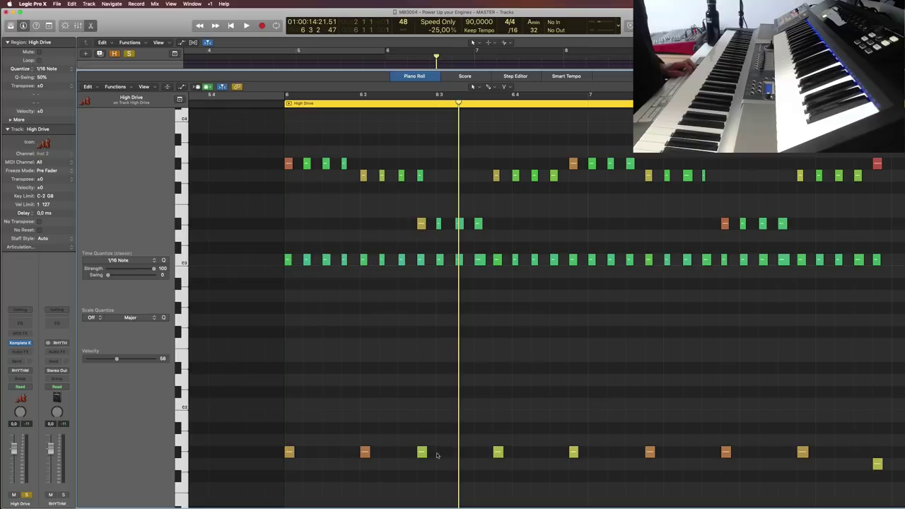
{"action": "left_click_drag", "start_coordinate": [445, 352], "coordinate": [469, 259]}
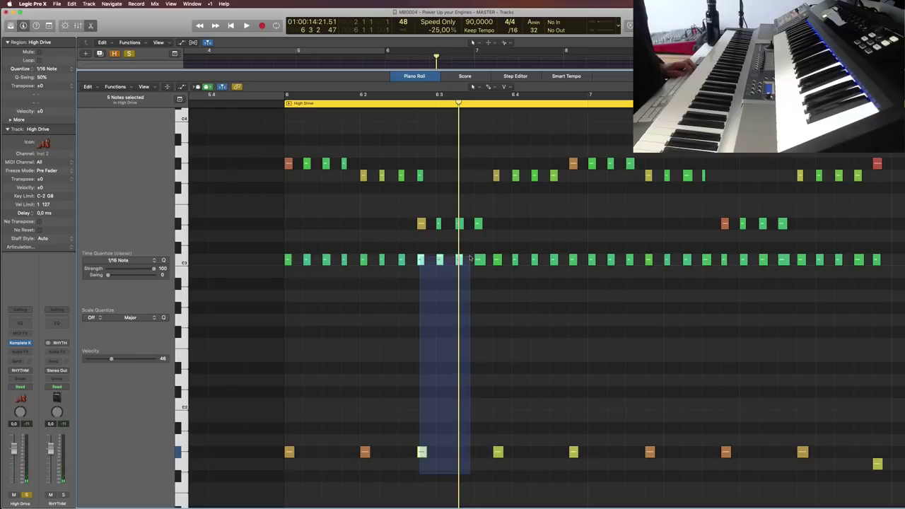
{"action": "left_click_drag", "start_coordinate": [469, 259], "coordinate": [469, 259]}
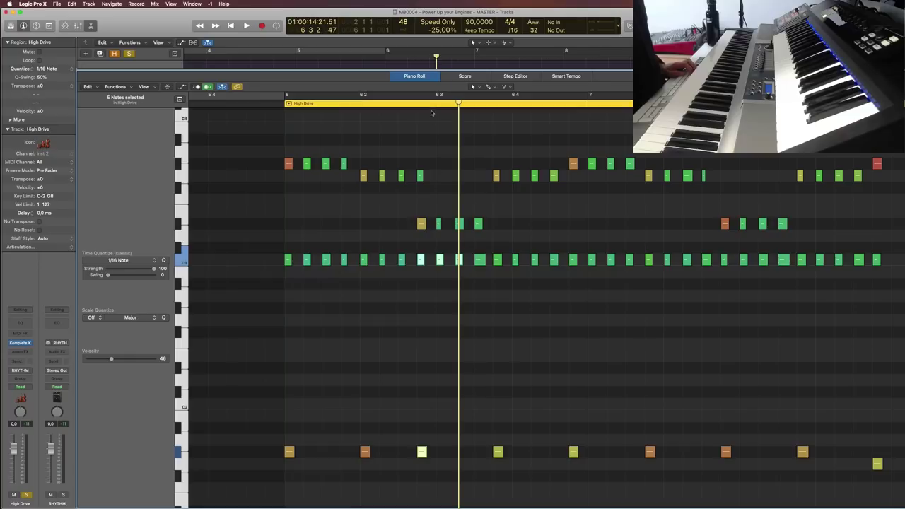
{"action": "left_click_drag", "start_coordinate": [419, 203], "coordinate": [499, 225]}
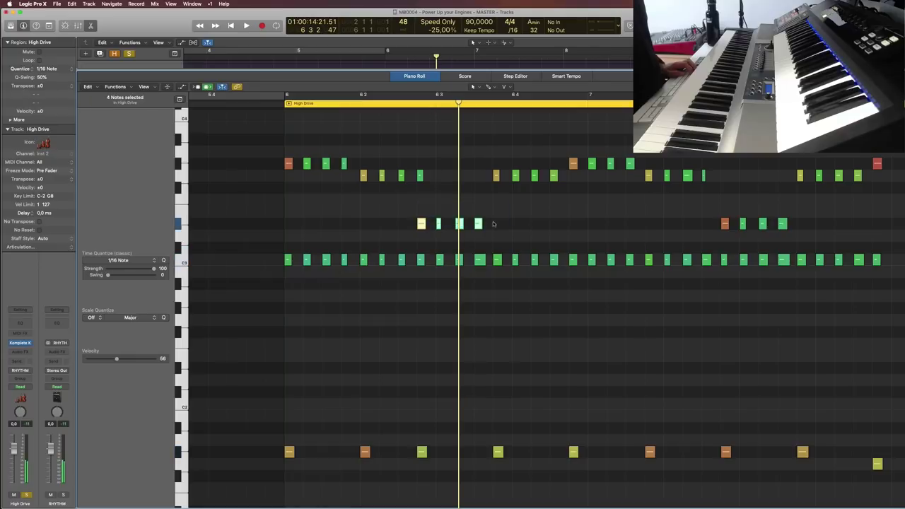
{"action": "scroll", "coordinate": [575, 220], "scroll_direction": "right", "scroll_amount": 5}
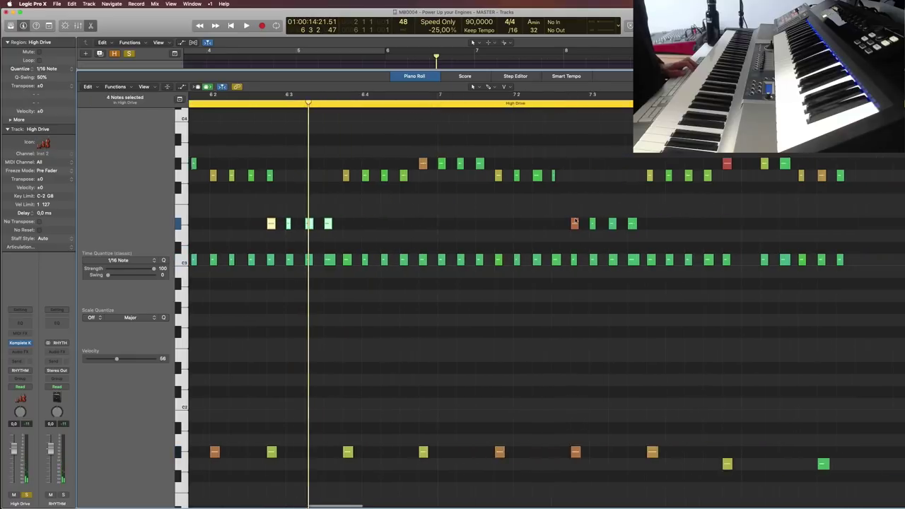
{"action": "scroll", "coordinate": [575, 221], "scroll_direction": "left", "scroll_amount": 2}
{"action": "key", "text": "e"}
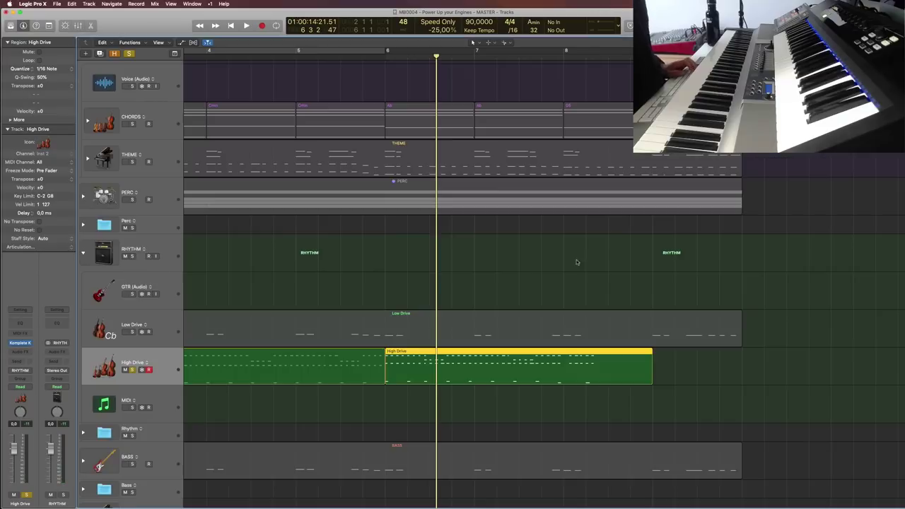
Delete the second High Drive region and re-record the part from bar 6 to the end of bar 9
{"action": "key", "text": "Delete"}
{"action": "left_click", "coordinate": [394, 56]}
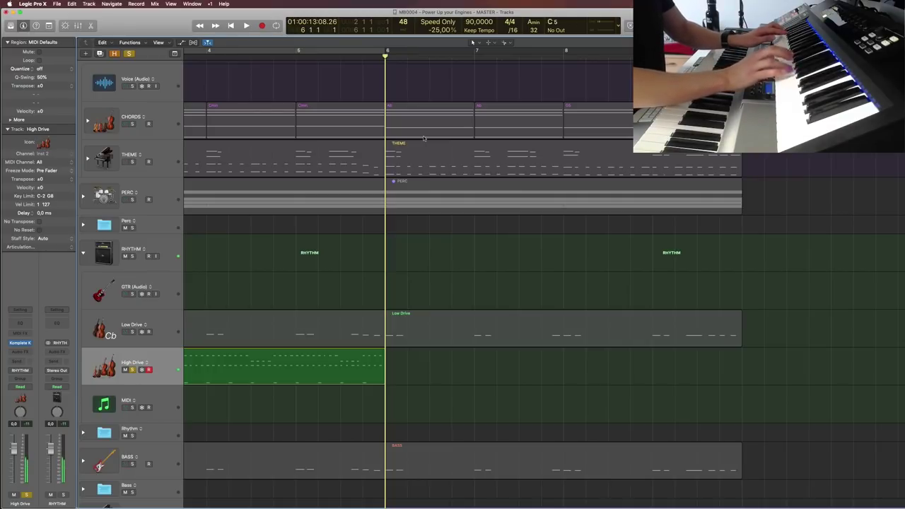
{"action": "key", "text": "r"}
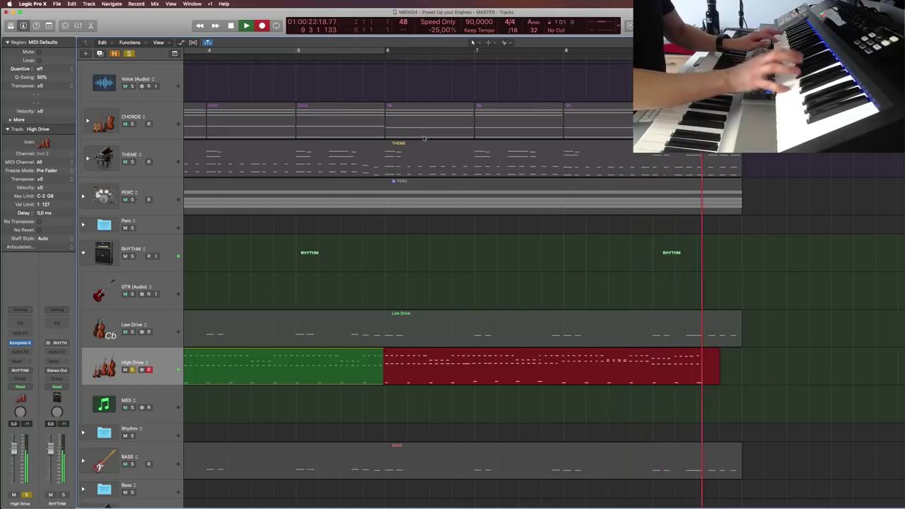
{"action": "key", "text": "space"}
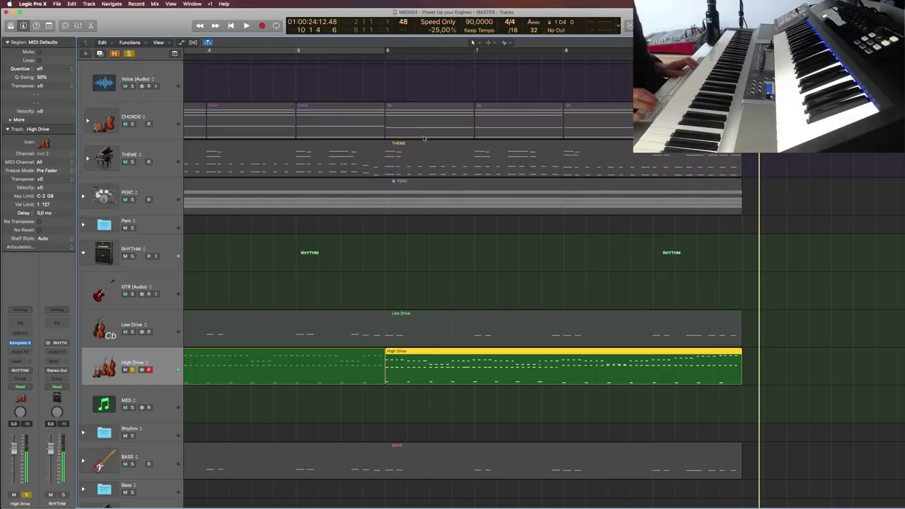
Play back the newly recorded High Drive region from bar 6 to its end
{"action": "key", "text": "Return"}
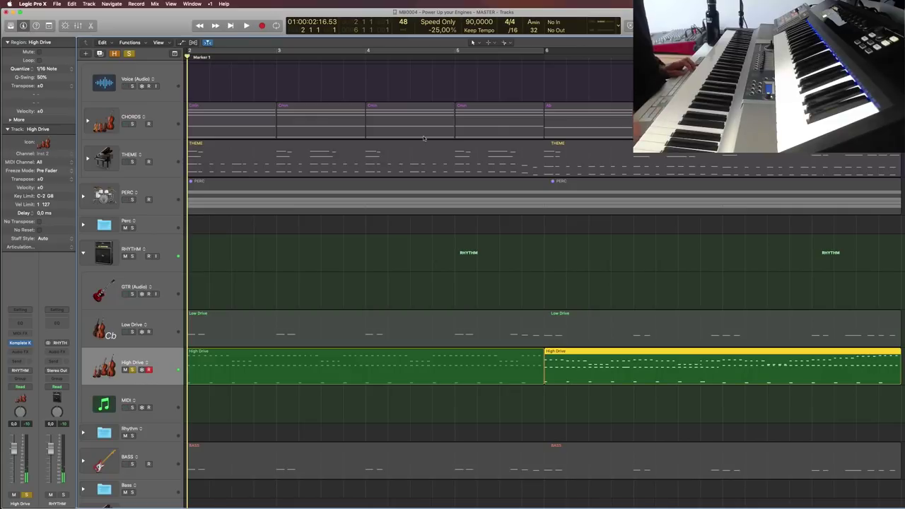
{"action": "scroll", "coordinate": [395, 298], "scroll_direction": "left", "scroll_amount": 3}
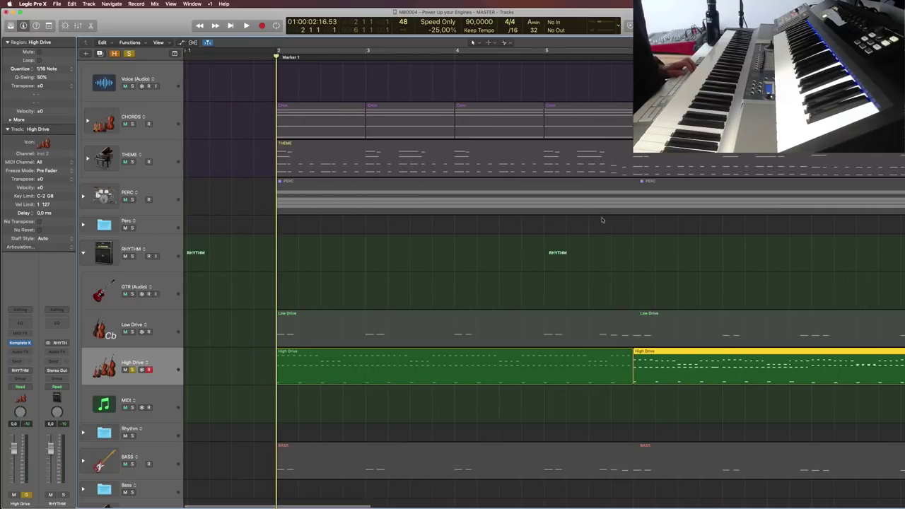
{"action": "scroll", "coordinate": [553, 168], "scroll_direction": "right", "scroll_amount": 10}
{"action": "left_click", "coordinate": [311, 62]}
{"action": "key", "text": "space"}
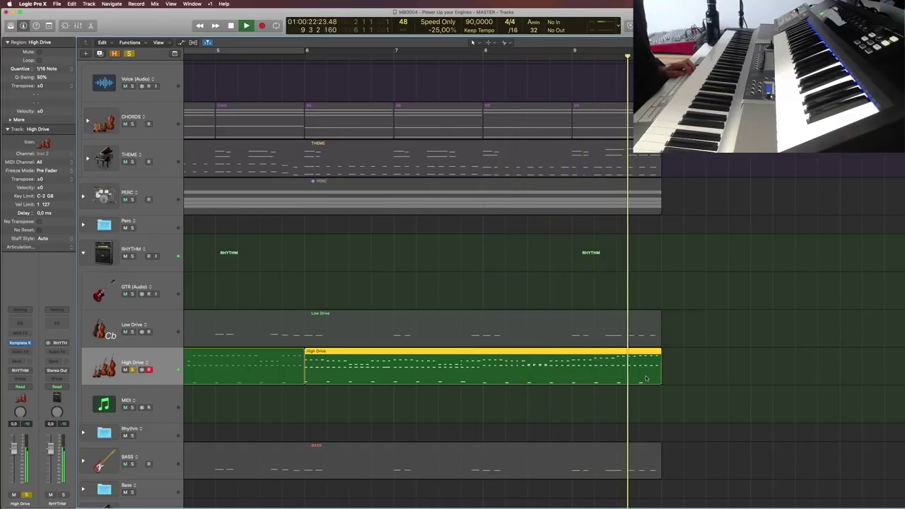
{"action": "left_click", "coordinate": [684, 382]}
Examine the notes of the new High Drive region in the Piano Roll from bar 6 to bar 9, then close the editor
{"action": "double_click", "coordinate": [375, 361]}
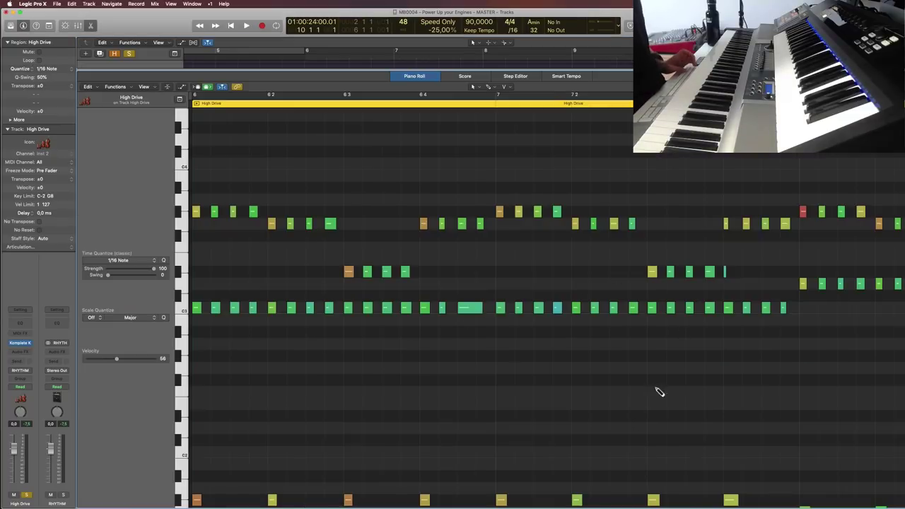
{"action": "key", "text": "super+Left"}
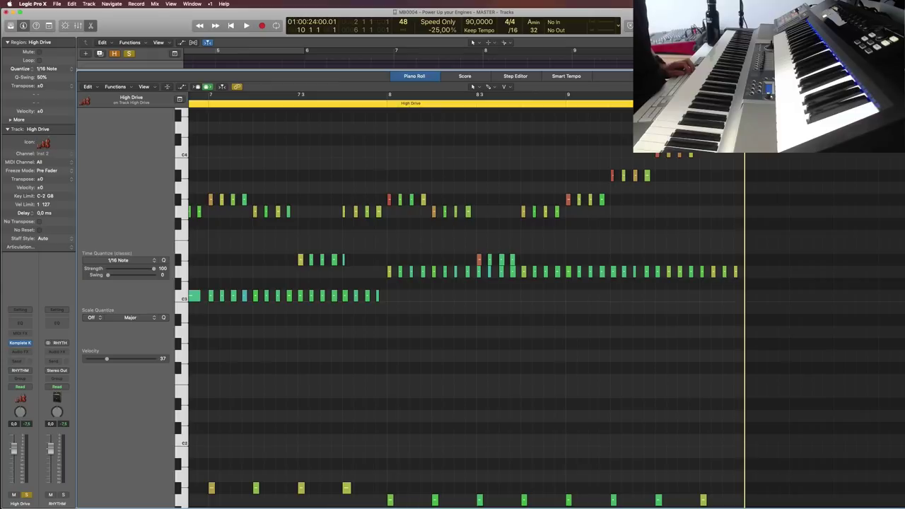
{"action": "key", "text": "p"}
{"action": "left_click", "coordinate": [476, 274]}
Unsolo the High Drive track and collapse the RHYTHM track stack
{"action": "key", "text": "s"}
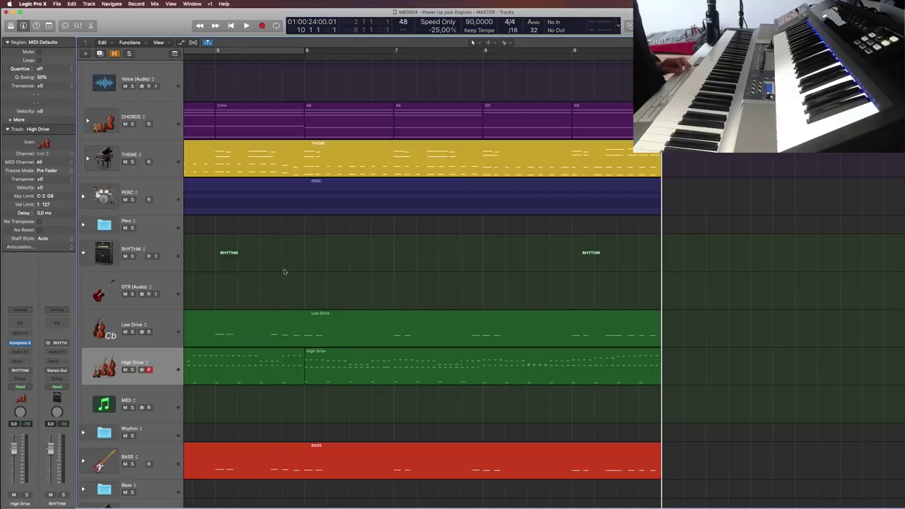
{"action": "scroll", "coordinate": [284, 271], "scroll_direction": "left", "scroll_amount": 5}
{"action": "scroll", "coordinate": [285, 272], "scroll_direction": "down", "scroll_amount": 1}
{"action": "left_click", "coordinate": [85, 215]}
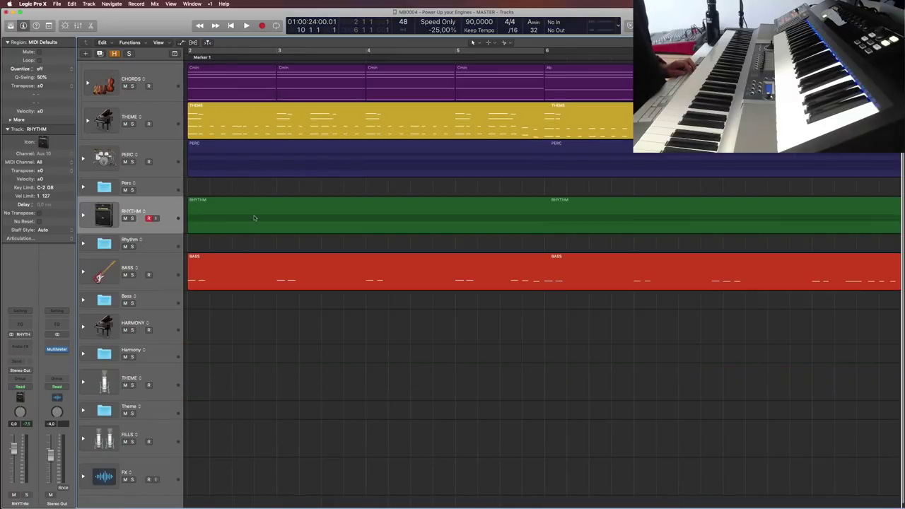
Review the arrangement's track stacks from PERC, RHYTHM and BASS down to FILLS
{"action": "scroll", "coordinate": [227, 377], "scroll_direction": "up", "scroll_amount": 3}
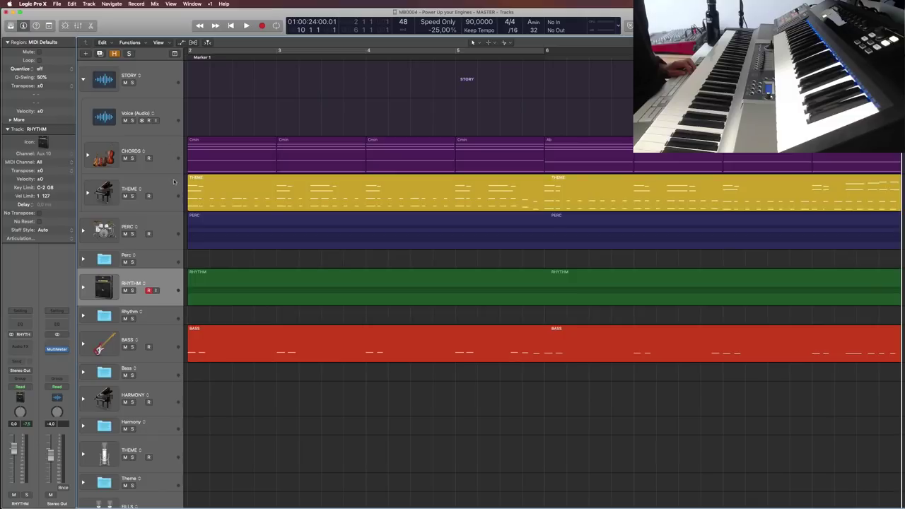
{"action": "left_click", "coordinate": [171, 225]}
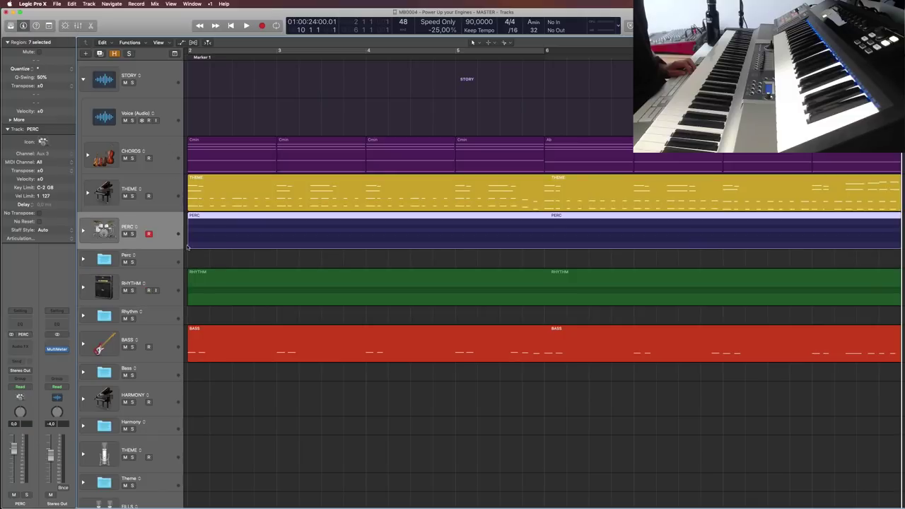
{"action": "left_click", "coordinate": [179, 279]}
{"action": "left_click", "coordinate": [175, 338]}
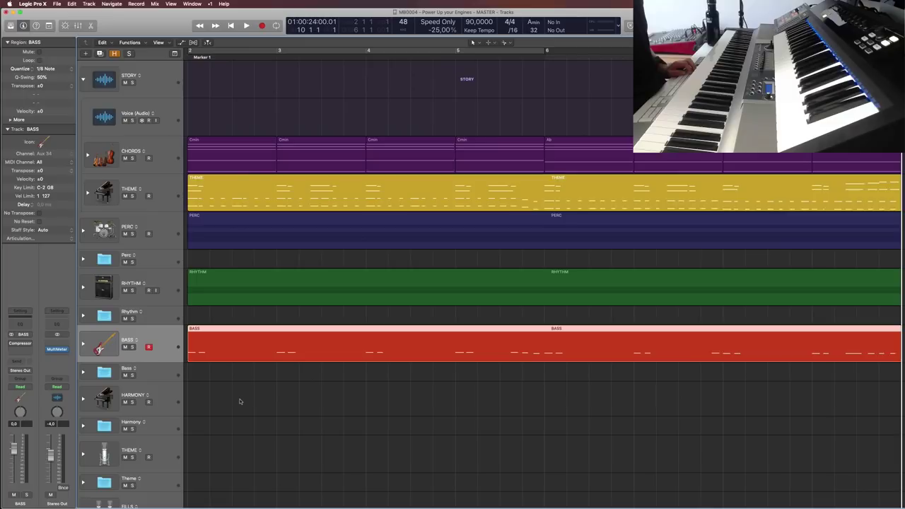
{"action": "scroll", "coordinate": [238, 400], "scroll_direction": "down", "scroll_amount": 3}
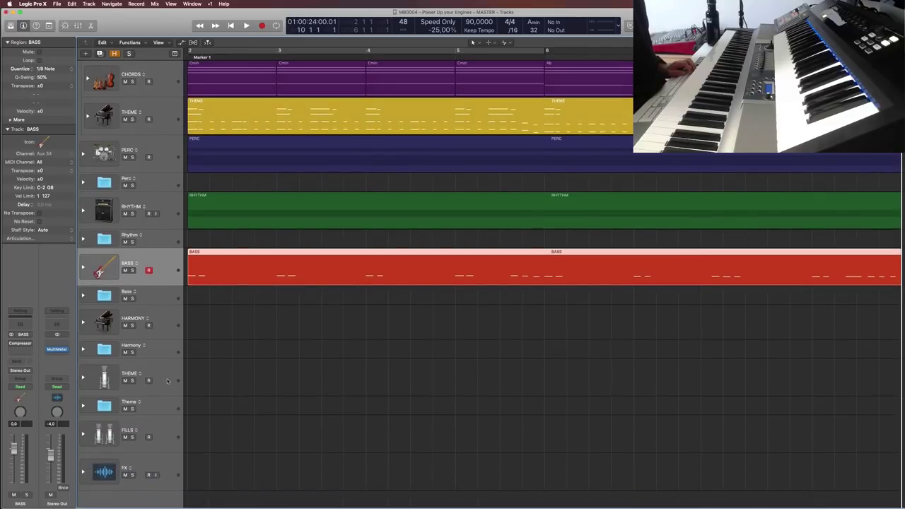
{"action": "left_click", "coordinate": [165, 434]}
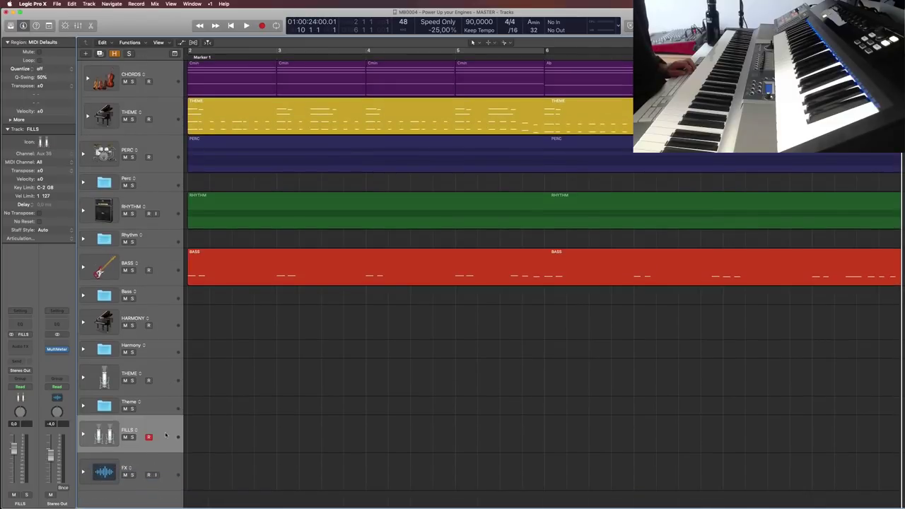
{"action": "scroll", "coordinate": [188, 412], "scroll_direction": "up", "scroll_amount": 3}
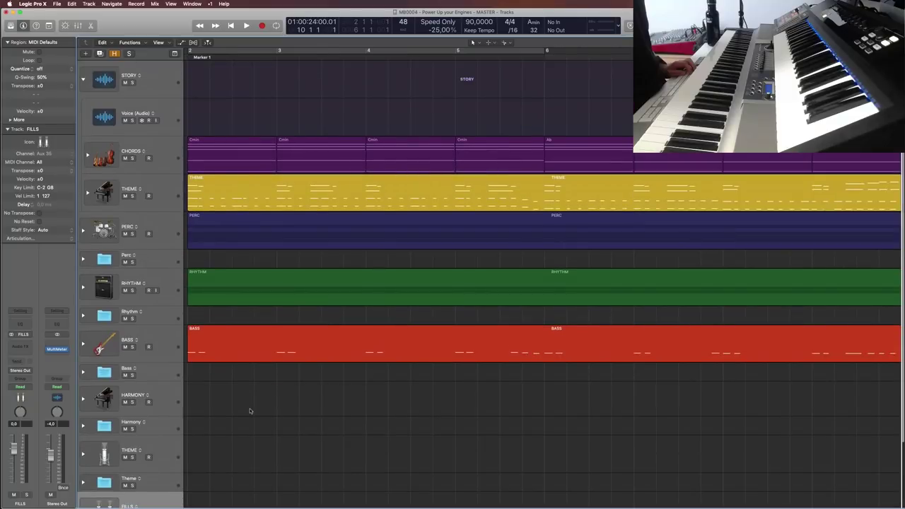
{"action": "scroll", "coordinate": [249, 411], "scroll_direction": "down", "scroll_amount": 3}
{"action": "scroll", "coordinate": [176, 468], "scroll_direction": "up", "scroll_amount": 3}
Play the whole arrangement from the beginning to bar 10 and return to the start
{"action": "key", "text": "Return"}
{"action": "scroll", "coordinate": [240, 68], "scroll_direction": "down", "scroll_amount": 1}
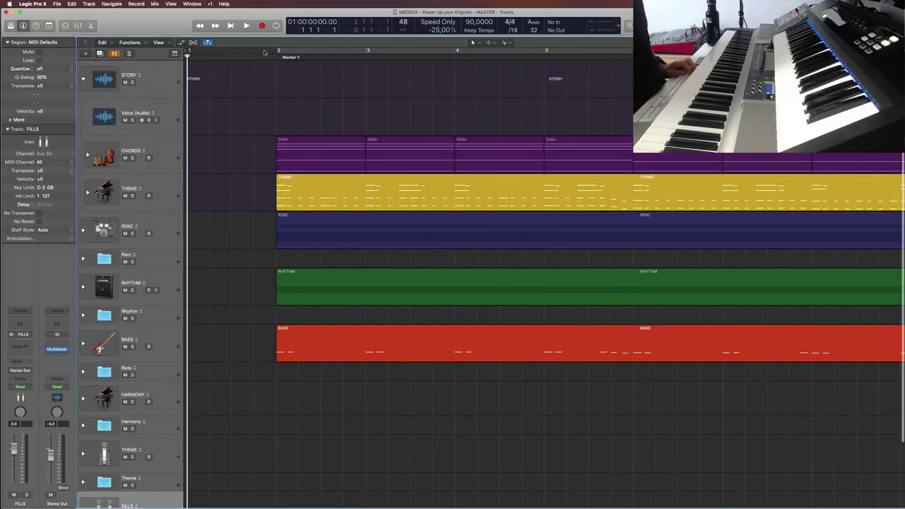
{"action": "key", "text": "super+Down"}
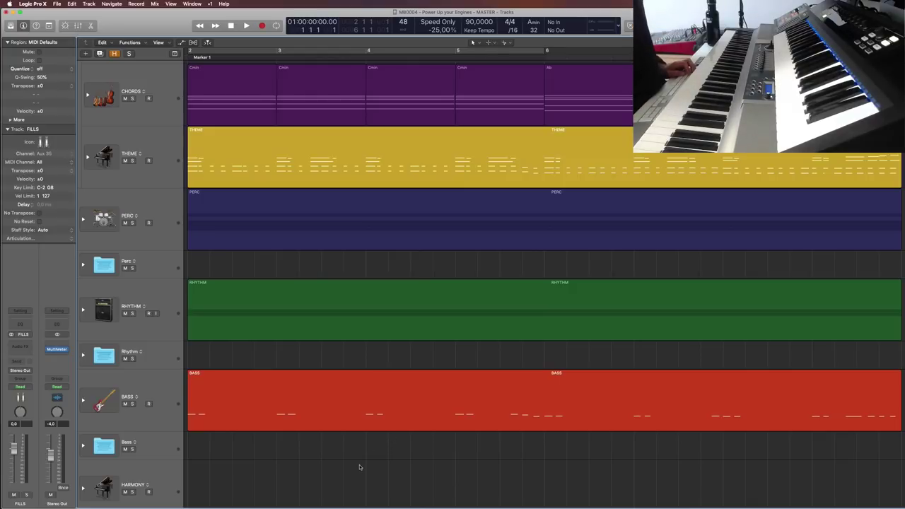
{"action": "key", "text": "space"}
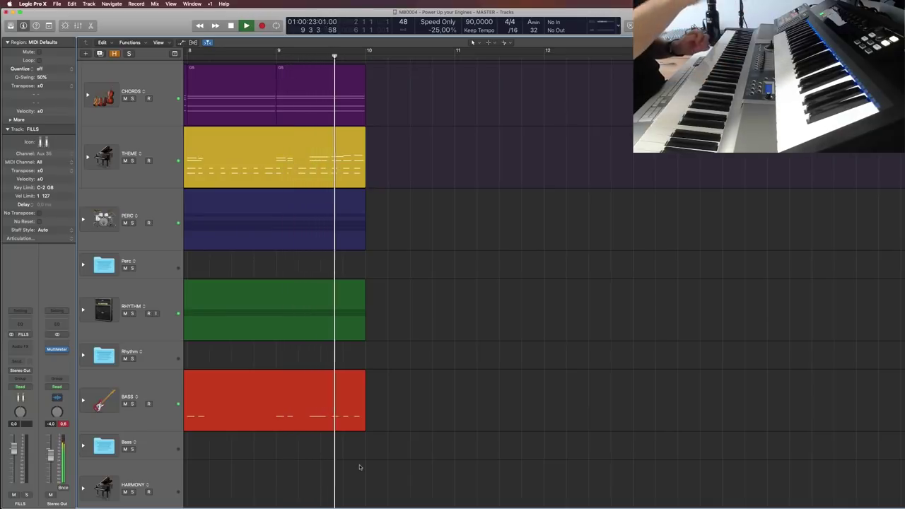
{"action": "key", "text": "space"}
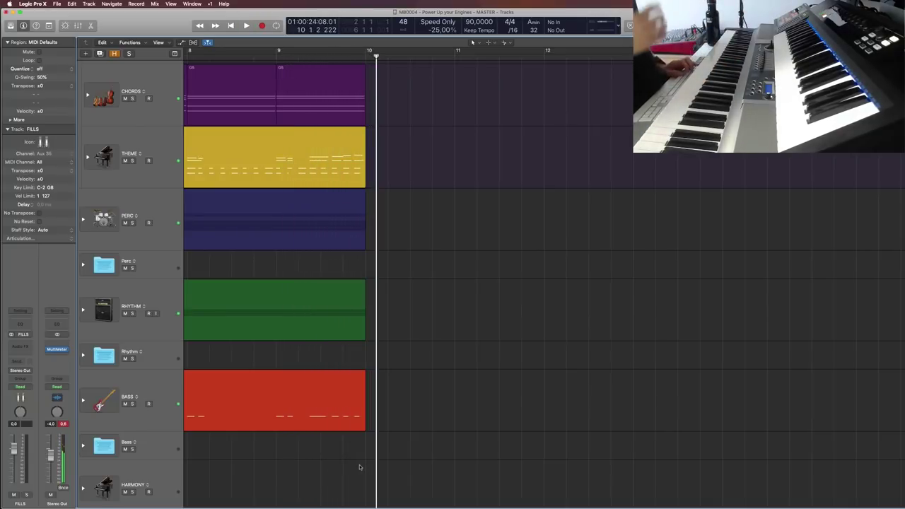
{"action": "key", "text": "Return"}
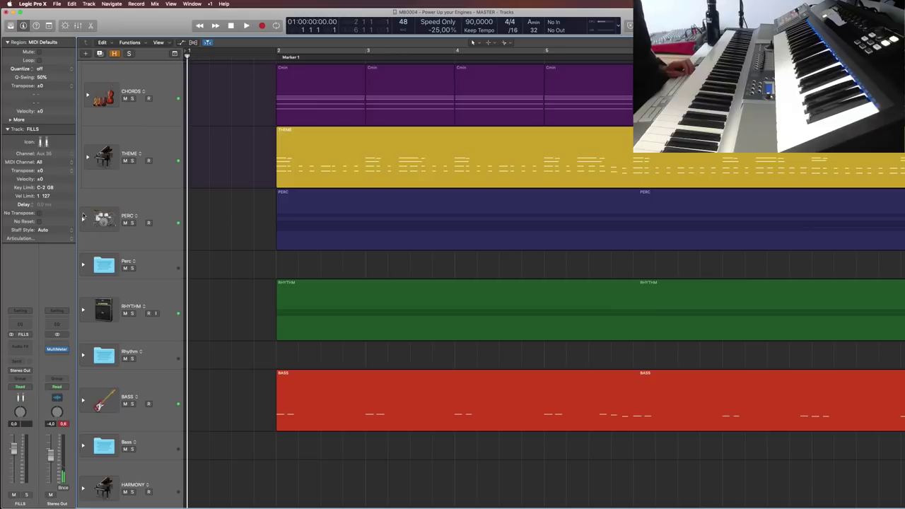
Expand the PERC track stack and record a drum part on the MID track from the start into bar 9
{"action": "left_click", "coordinate": [84, 218]}
{"action": "scroll", "coordinate": [230, 332], "scroll_direction": "down", "scroll_amount": 2}
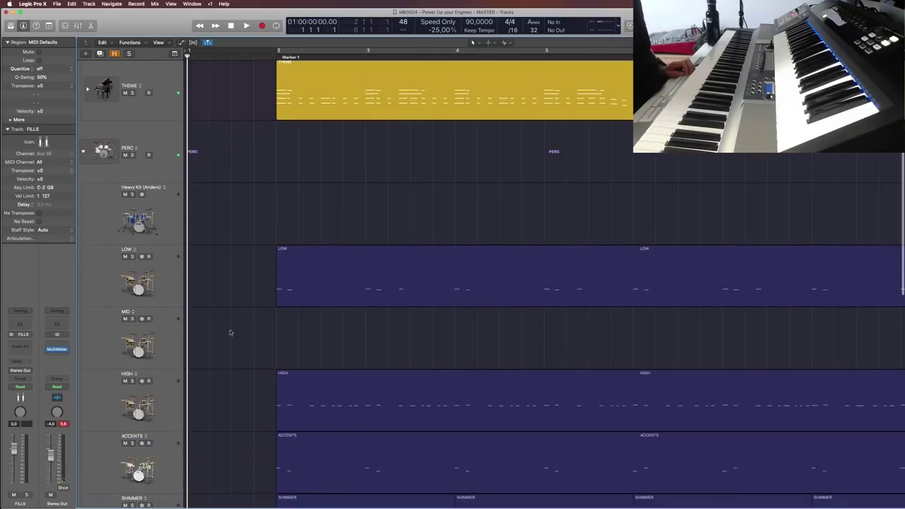
{"action": "left_click", "coordinate": [175, 334]}
{"action": "key", "text": "z"}
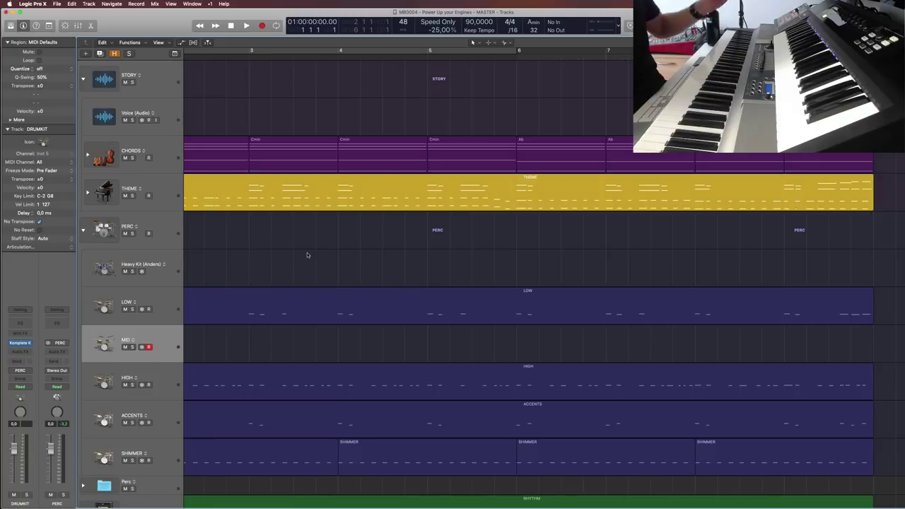
{"action": "key", "text": "Return"}
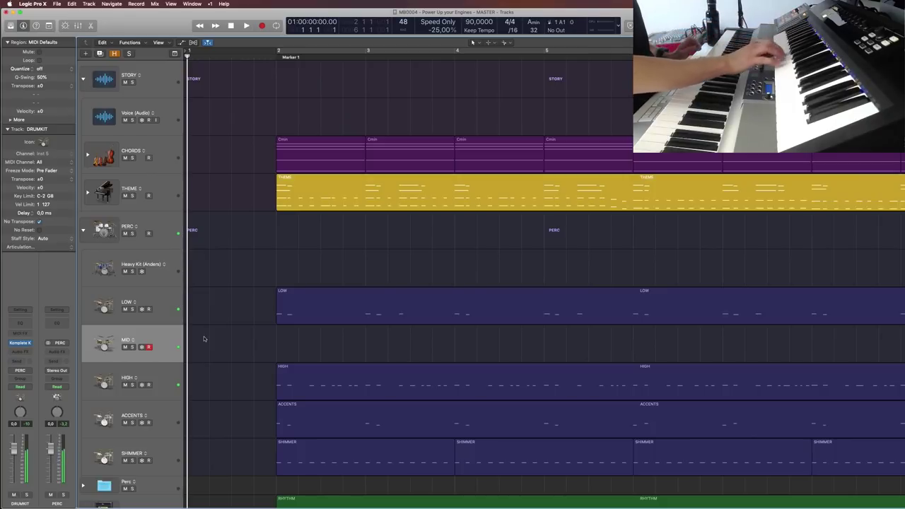
{"action": "key", "text": "period"}
{"action": "key", "text": "r"}
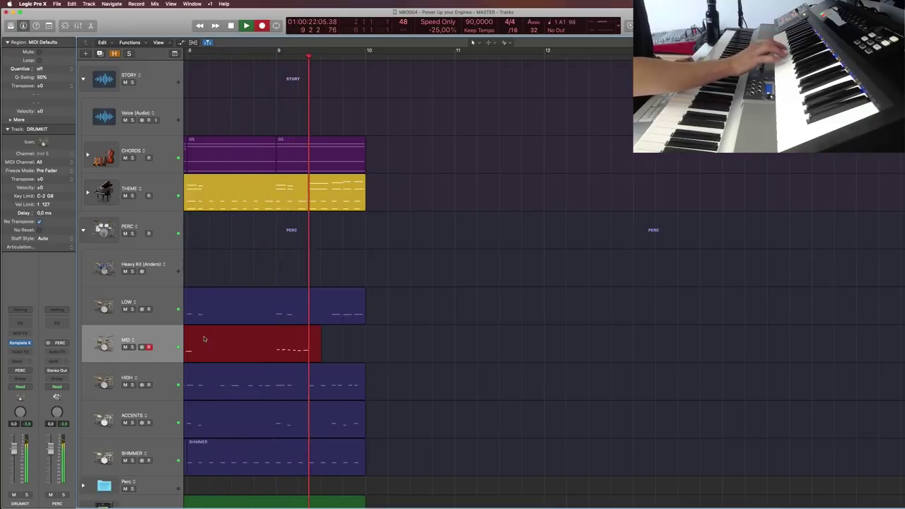
{"action": "key", "text": "space"}
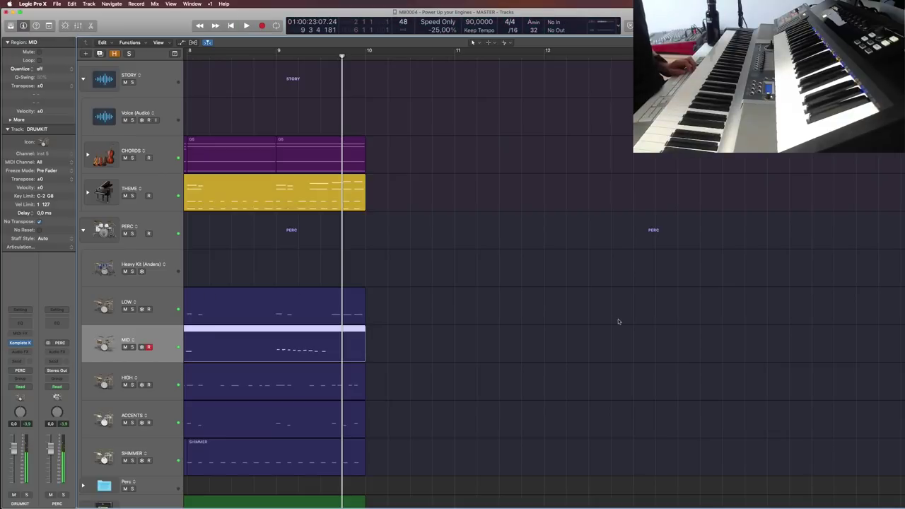
Adjust the start of the recorded MID region so that it begins at bar 2
{"action": "left_click", "coordinate": [618, 322]}
{"action": "key", "text": "Return"}
{"action": "left_click", "coordinate": [377, 351]}
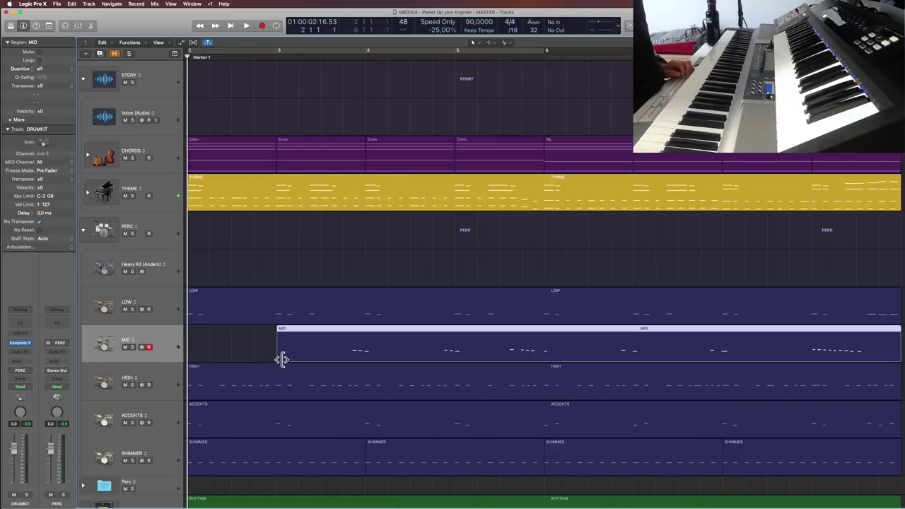
{"action": "left_click_drag", "start_coordinate": [237, 357], "coordinate": [282, 357]}
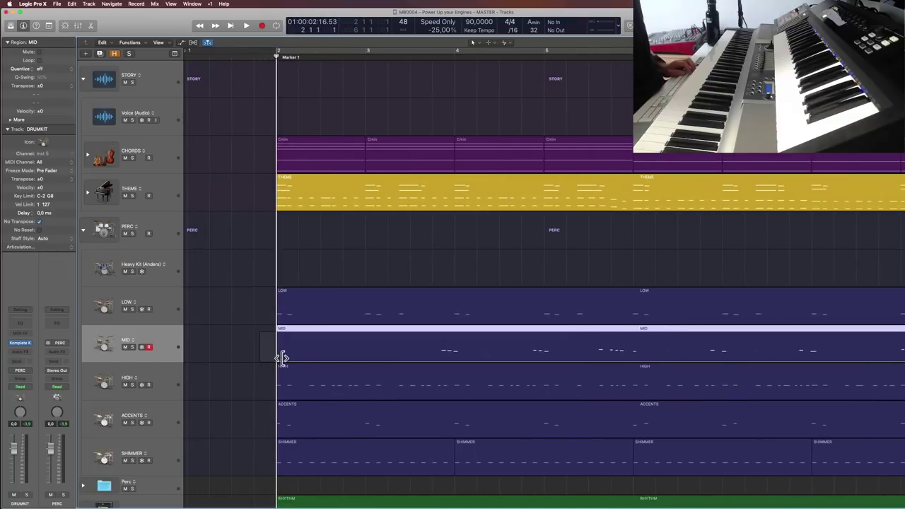
{"action": "left_click", "coordinate": [261, 354]}
Record an opening drum hit on the MID track at bar 2
{"action": "scroll", "coordinate": [262, 361], "scroll_direction": "down", "scroll_amount": 5}
{"action": "scroll", "coordinate": [261, 368], "scroll_direction": "right", "scroll_amount": 4}
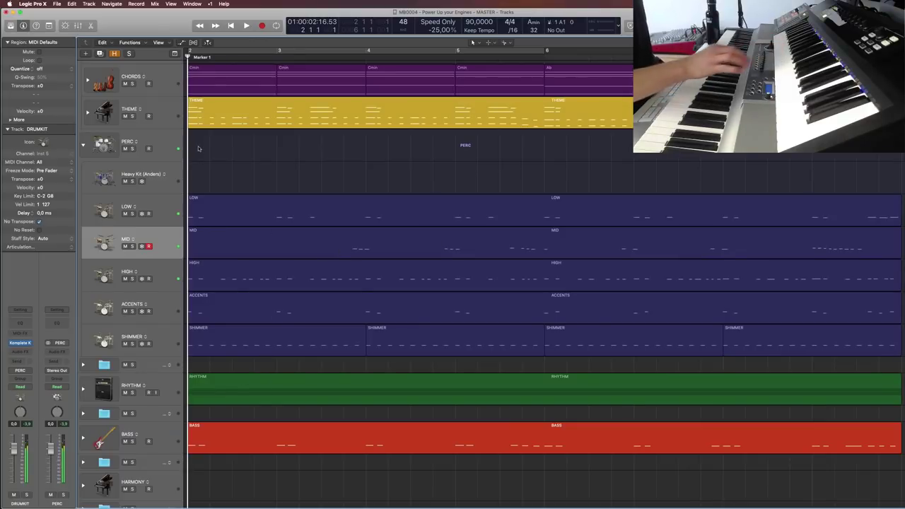
{"action": "key", "text": "r"}
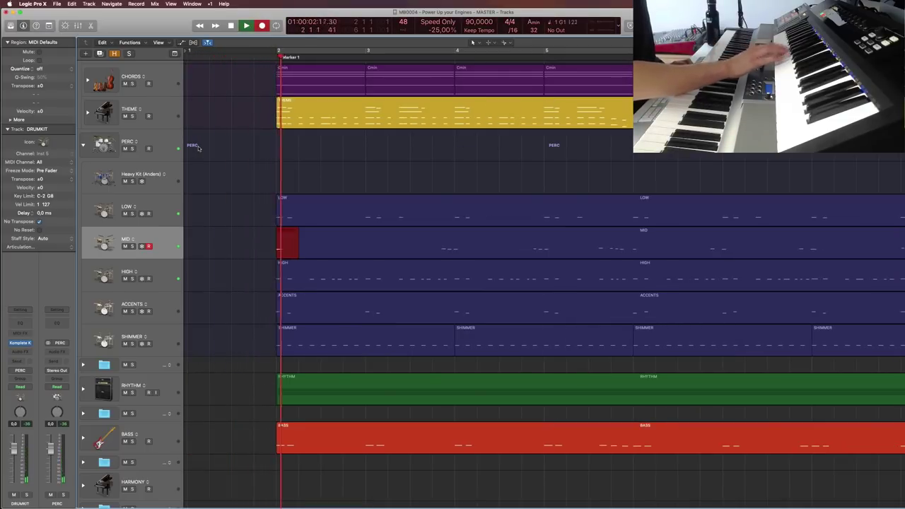
{"action": "key", "text": "space"}
Select the overlapping MID regions at bar 2 and join them into one
{"action": "left_click_drag", "start_coordinate": [262, 247], "coordinate": [417, 248]}
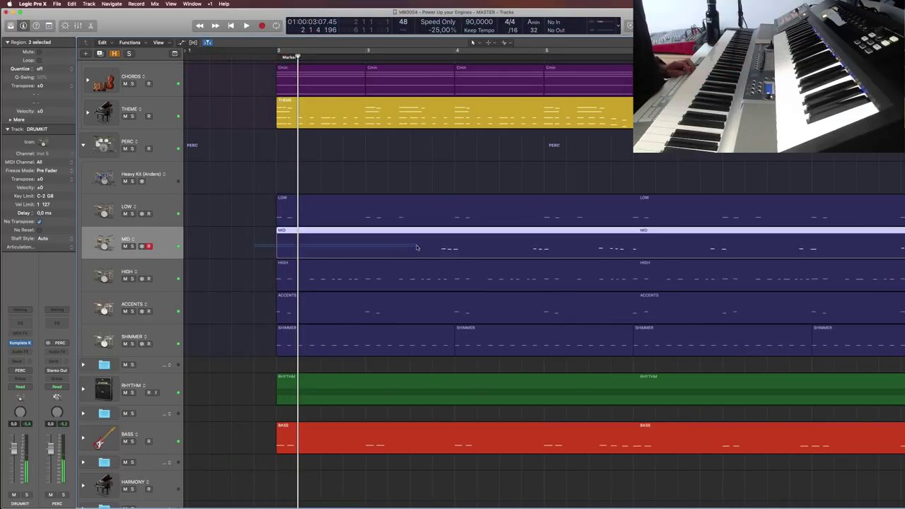
{"action": "left_click", "coordinate": [259, 272]}
{"action": "left_click_drag", "start_coordinate": [261, 244], "coordinate": [331, 248]}
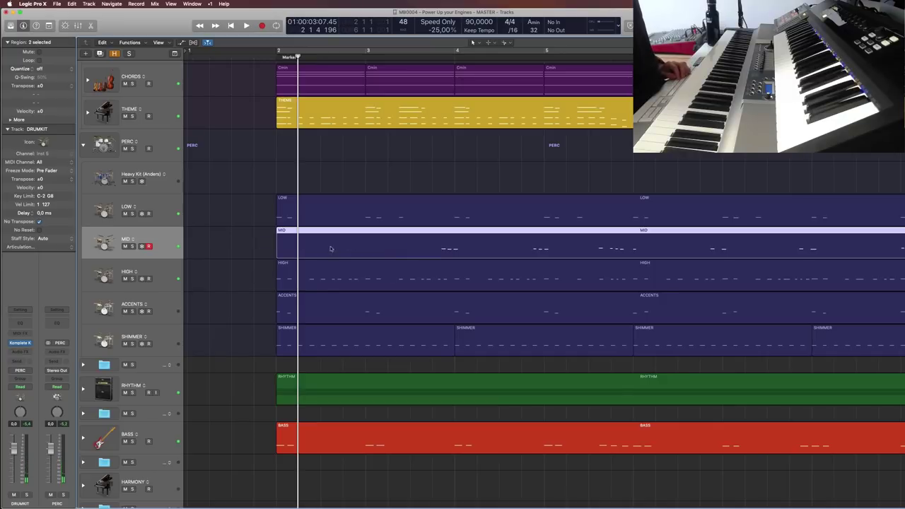
{"action": "left_click", "coordinate": [283, 265]}
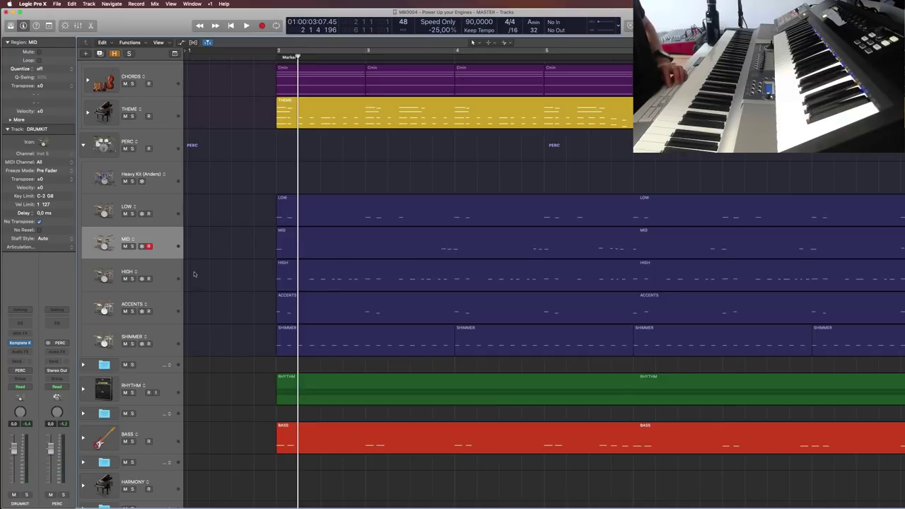
In the MID region's Piano Roll, place the opening note about an eighth note later and two semitones lower, and check it by playback from bar 2
{"action": "left_click", "coordinate": [274, 62]}
{"action": "key", "text": "space"}
{"action": "double_click", "coordinate": [299, 244]}
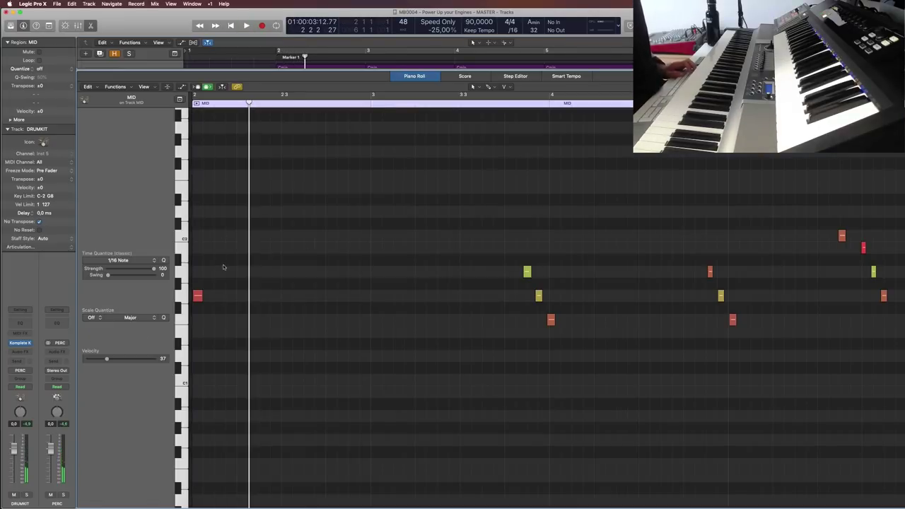
{"action": "scroll", "coordinate": [227, 265], "scroll_direction": "left", "scroll_amount": 5}
{"action": "left_click", "coordinate": [294, 297]}
{"action": "left_click_drag", "start_coordinate": [293, 296], "coordinate": [315, 322]}
{"action": "left_click", "coordinate": [276, 106]}
{"action": "key", "text": "space"}
{"action": "key", "text": "space"}
{"action": "key", "text": "p"}
{"action": "left_click", "coordinate": [258, 250]}
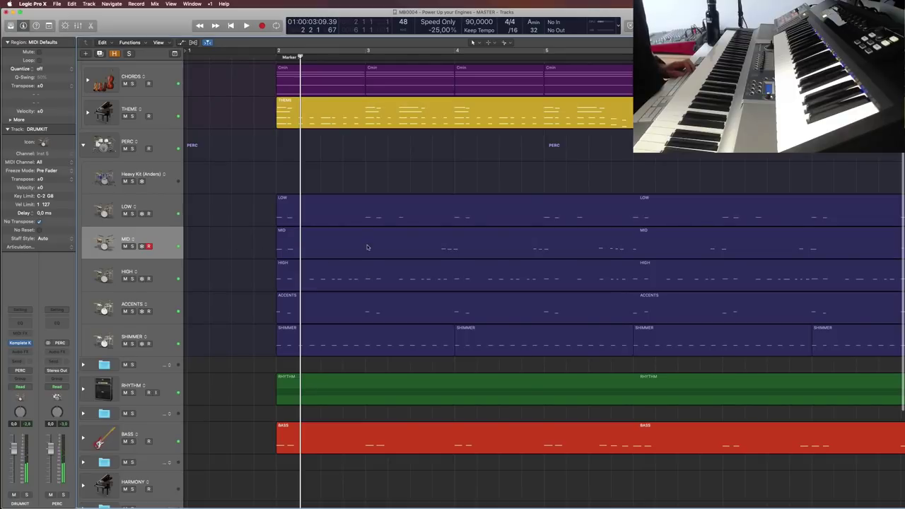
In the MID region's Piano Roll, copy the three-note figure leading into bar 4 one bar earlier and delete the copy's middle note
{"action": "left_click", "coordinate": [398, 252]}
{"action": "key", "text": "p"}
{"action": "left_click_drag", "start_coordinate": [588, 251], "coordinate": [681, 344]}
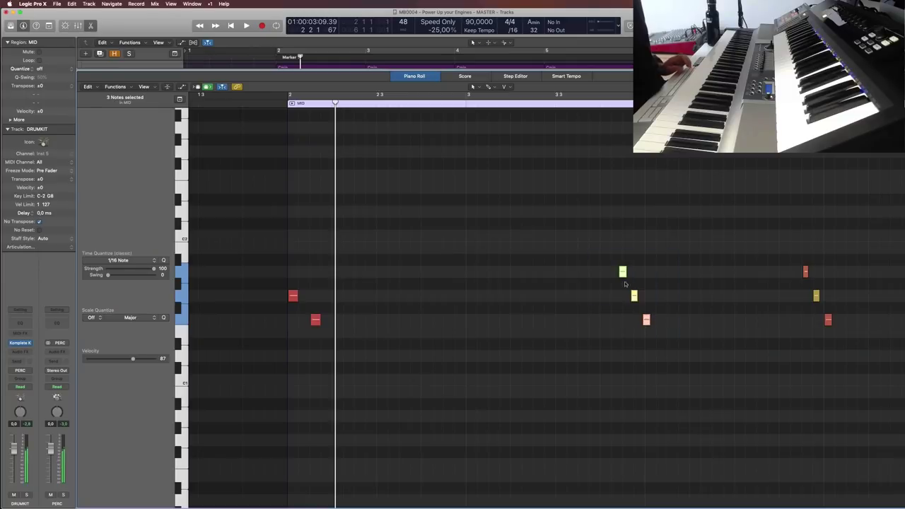
{"action": "left_click_drag", "start_coordinate": [623, 272], "coordinate": [447, 274]}
{"action": "left_click", "coordinate": [459, 296]}
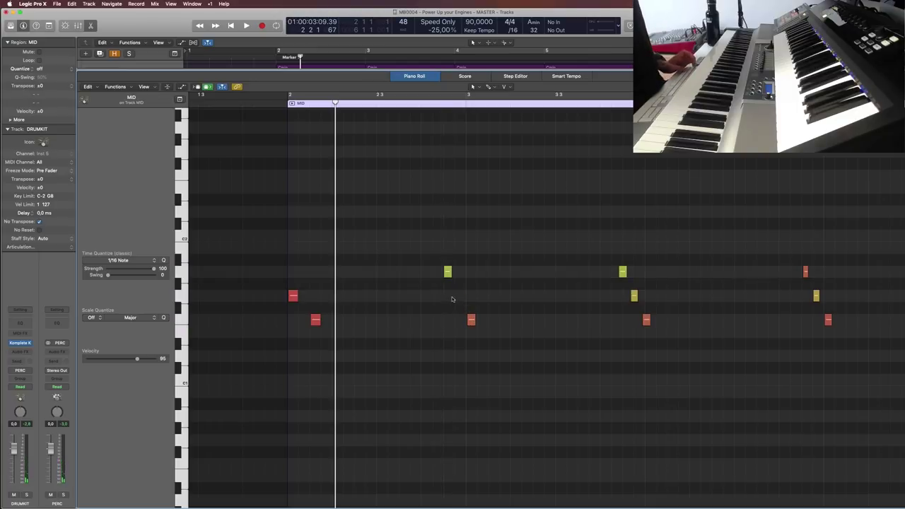
Quantize the MID region to 1/8 notes and listen to it from bar 2
{"action": "key", "text": "e"}
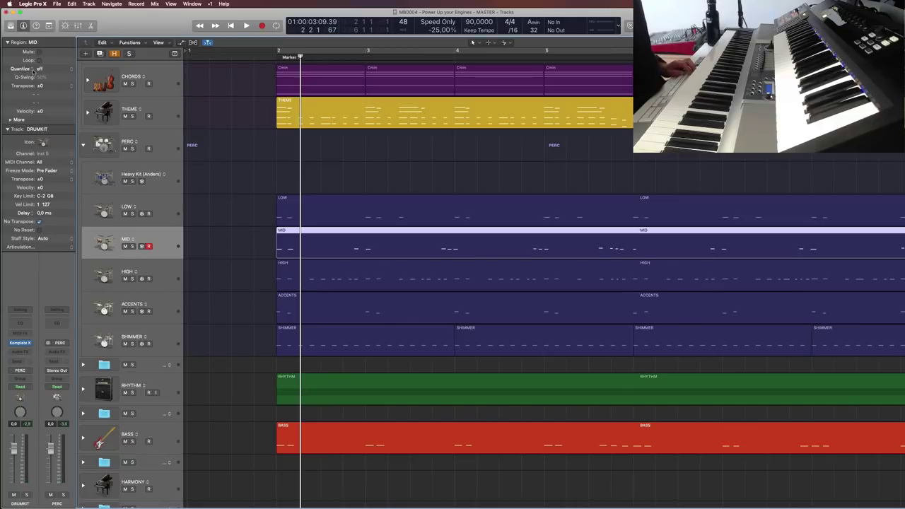
{"action": "left_click", "coordinate": [32, 72]}
{"action": "left_click", "coordinate": [42, 95]}
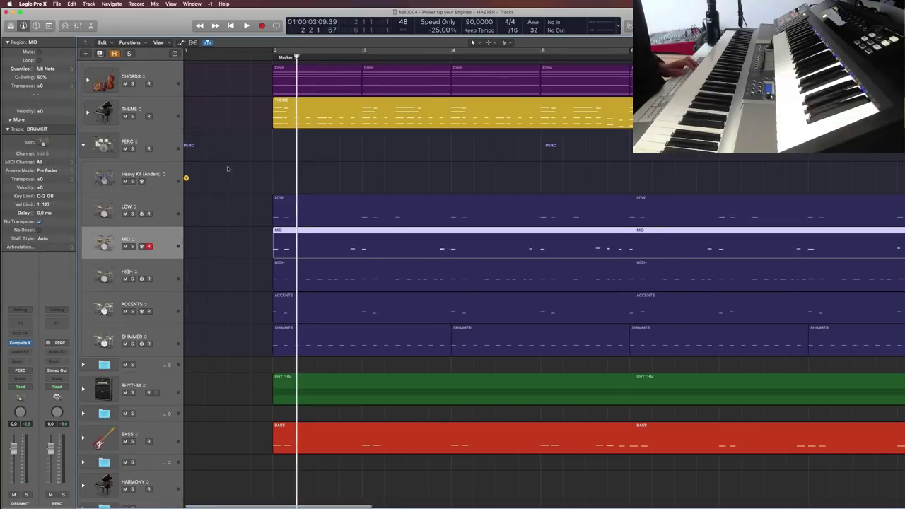
{"action": "scroll", "coordinate": [233, 141], "scroll_direction": "right", "scroll_amount": 1}
{"action": "left_click", "coordinate": [266, 61]}
{"action": "key", "text": "space"}
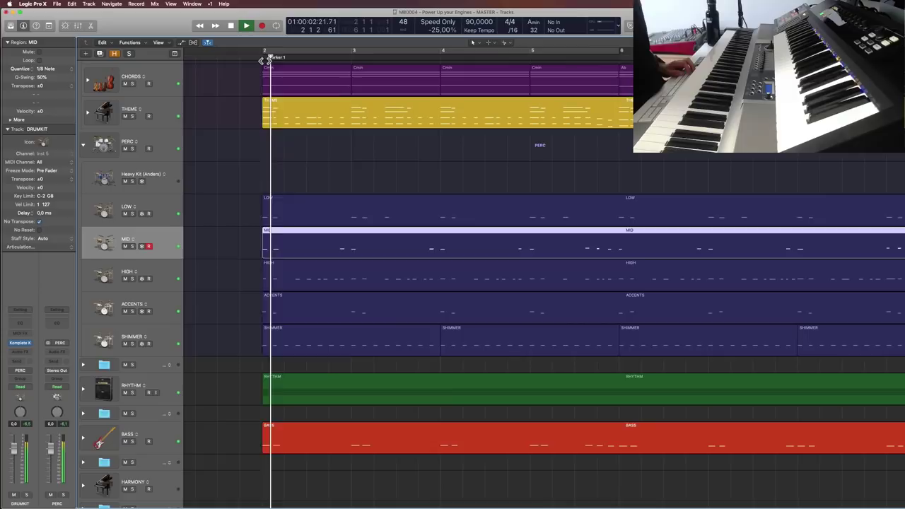
{"action": "left_click", "coordinate": [234, 163]}
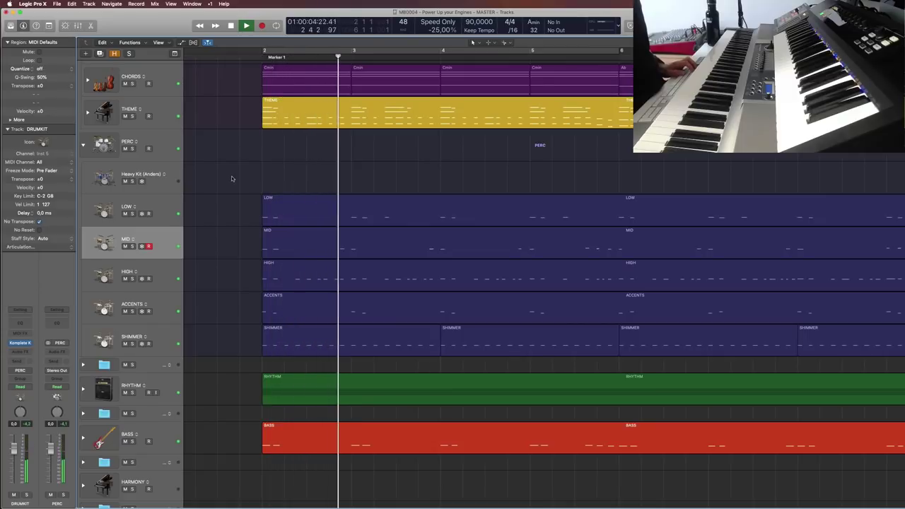
{"action": "key", "text": "space"}
Move the two copied MID notes an eighth note later so that the first falls on bar 3
{"action": "double_click", "coordinate": [344, 241]}
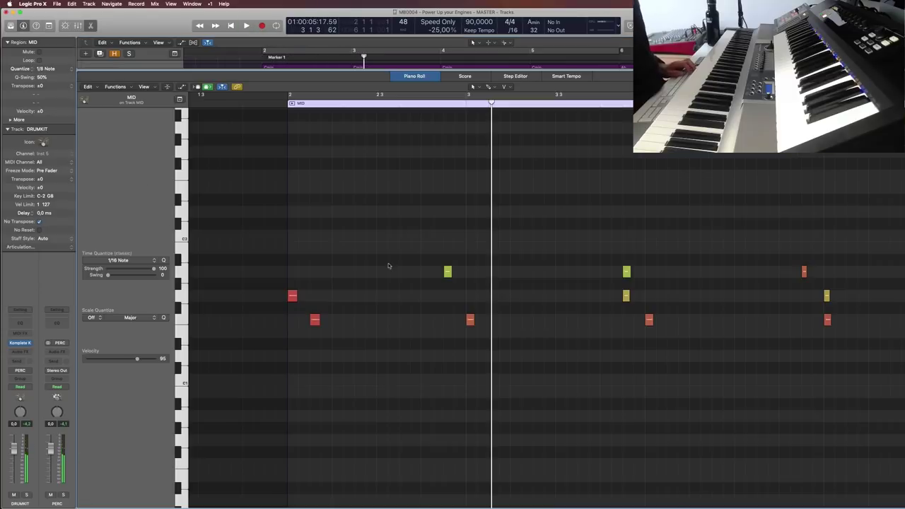
{"action": "left_click_drag", "start_coordinate": [480, 339], "coordinate": [489, 320]}
{"action": "scroll", "coordinate": [554, 350], "scroll_direction": "right", "scroll_amount": 5}
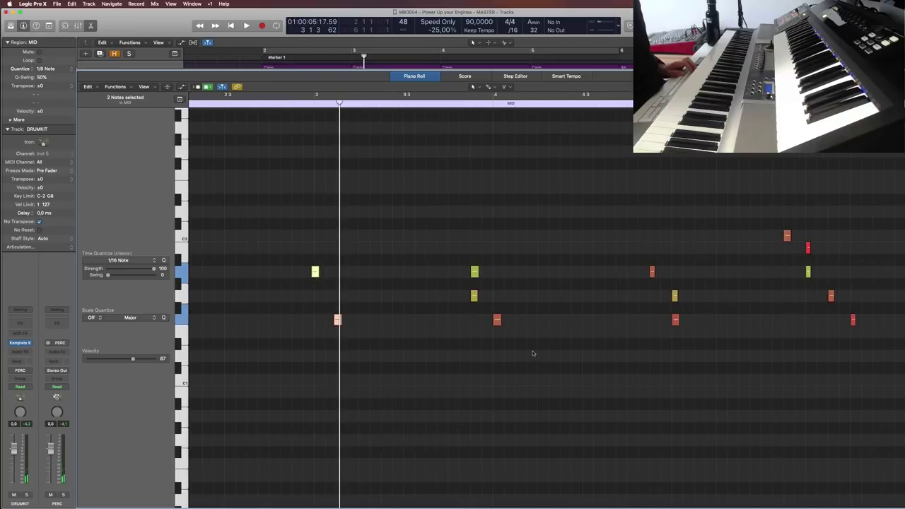
Select all notes of the MID region and set the region's quantize value to 1/16 Note
{"action": "scroll", "coordinate": [533, 354], "scroll_direction": "right", "scroll_amount": 7}
{"action": "scroll", "coordinate": [534, 351], "scroll_direction": "right", "scroll_amount": 2}
{"action": "scroll", "coordinate": [514, 353], "scroll_direction": "left", "scroll_amount": 7}
{"action": "left_click", "coordinate": [514, 354]}
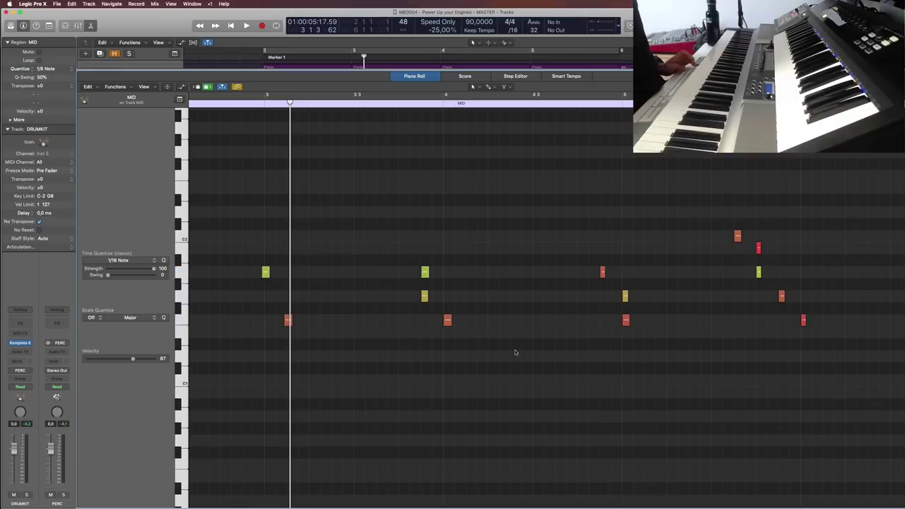
{"action": "key", "text": "super+a"}
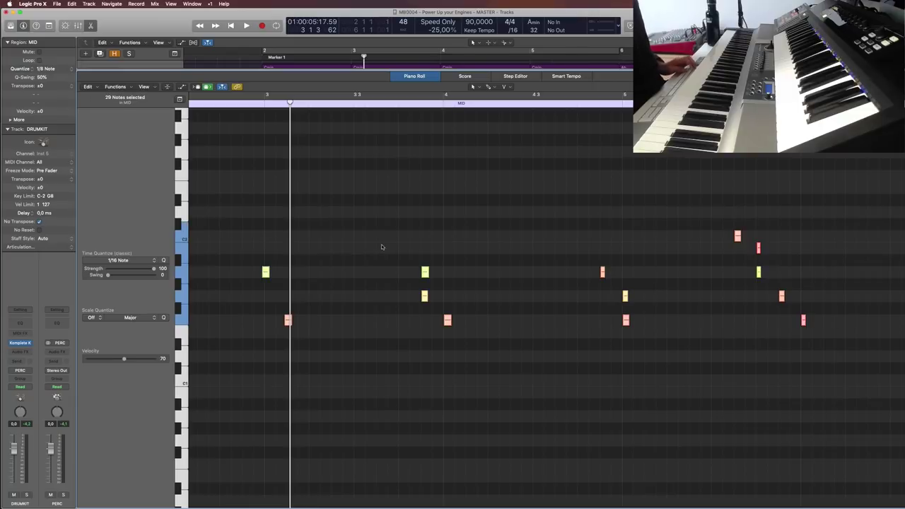
{"action": "left_click", "coordinate": [60, 74]}
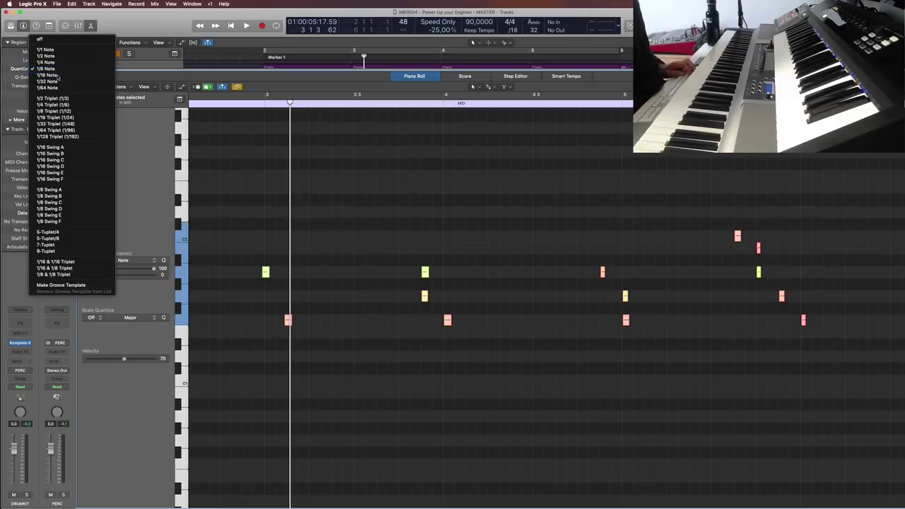
{"action": "left_click", "coordinate": [44, 80]}
{"action": "left_click", "coordinate": [316, 204]}
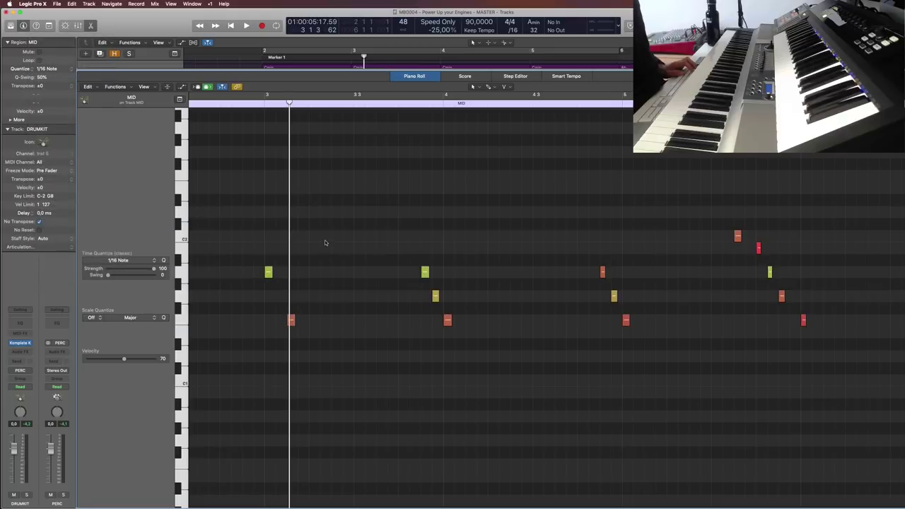
Set the velocities of the two MID notes at bar 3 to about 109 and 90, checking the rhythm by playback
{"action": "scroll", "coordinate": [326, 244], "scroll_direction": "right", "scroll_amount": 2}
{"action": "scroll", "coordinate": [325, 243], "scroll_direction": "left", "scroll_amount": 8}
{"action": "left_click_drag", "start_coordinate": [406, 242], "coordinate": [508, 335]}
{"action": "key", "text": "space"}
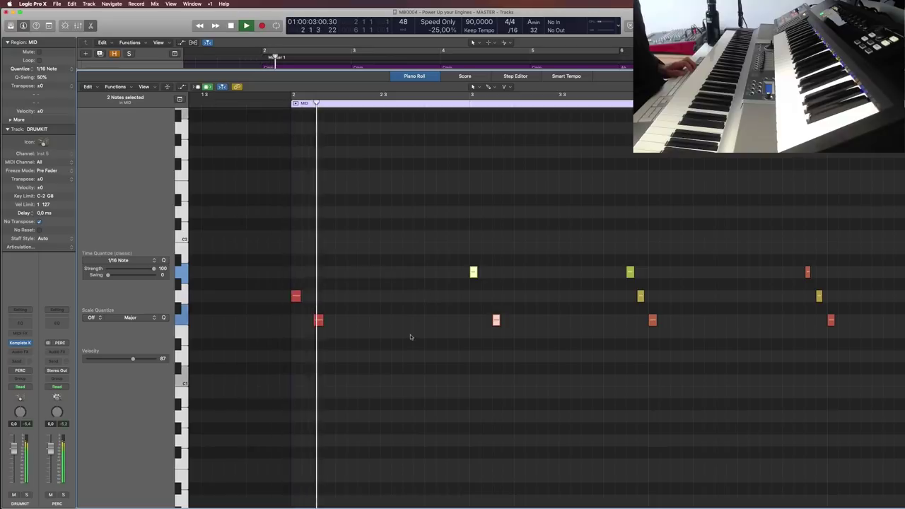
{"action": "scroll", "coordinate": [410, 329], "scroll_direction": "right", "scroll_amount": 3}
{"action": "scroll", "coordinate": [392, 356], "scroll_direction": "down", "scroll_amount": 1}
{"action": "left_click", "coordinate": [349, 289]}
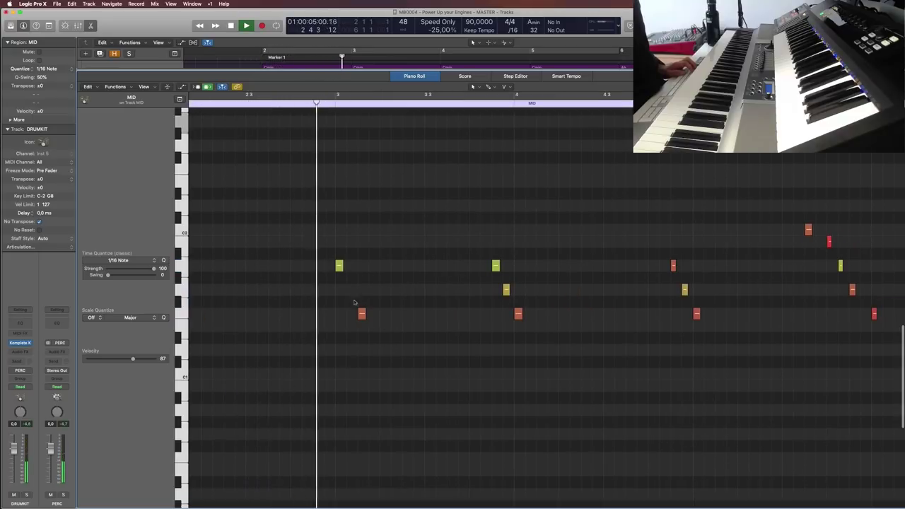
{"action": "key", "text": "space"}
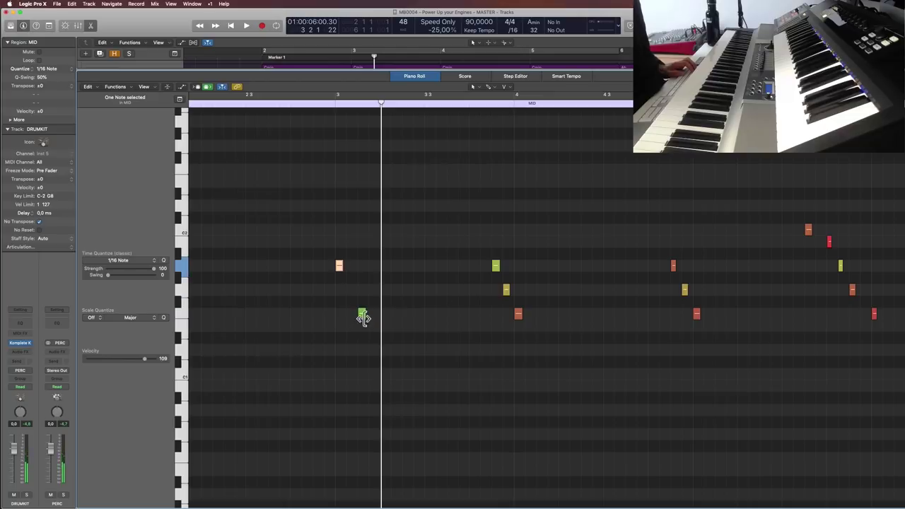
{"action": "left_click", "coordinate": [361, 316]}
{"action": "key", "text": "space"}
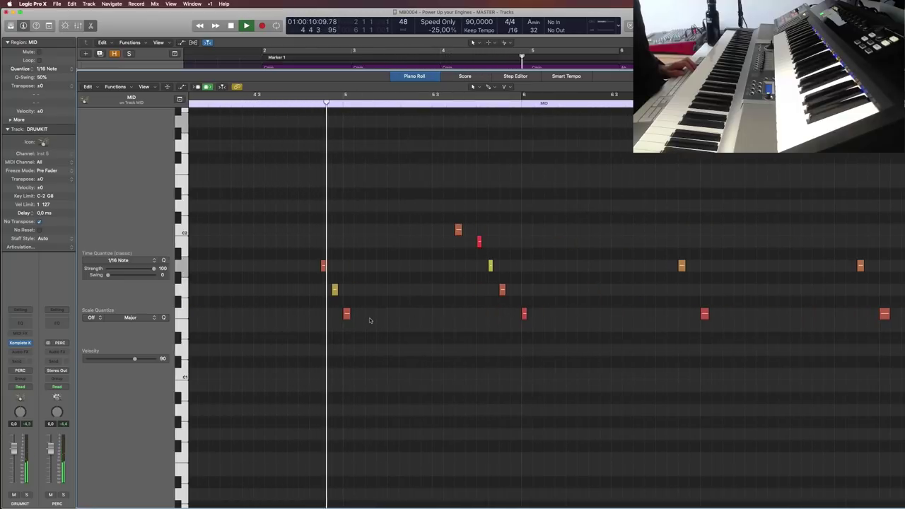
Delete the middle note of the figure at bar 4 and move its two outer notes an eighth note later
{"action": "scroll", "coordinate": [313, 353], "scroll_direction": "left", "scroll_amount": 1}
{"action": "scroll", "coordinate": [313, 354], "scroll_direction": "left", "scroll_amount": 10}
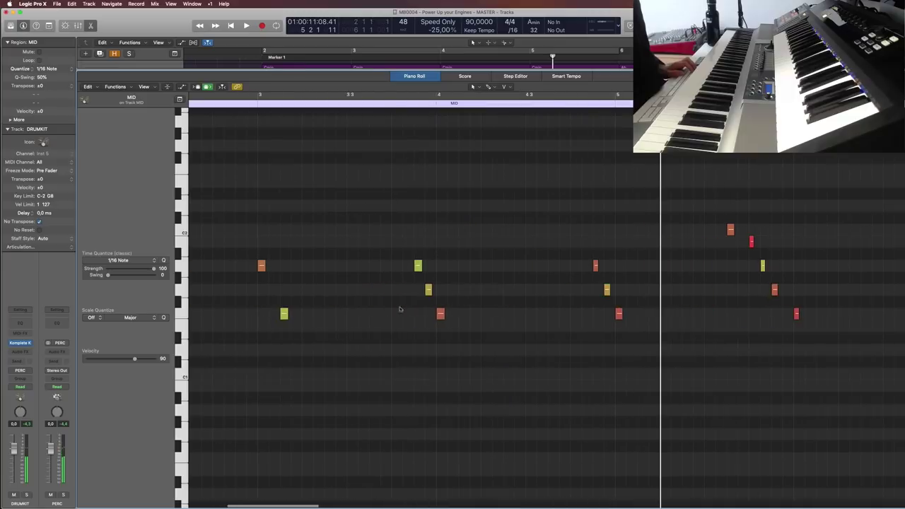
{"action": "key", "text": "Delete"}
{"action": "left_click", "coordinate": [418, 266], "text": "shift"}
{"action": "left_click_drag", "start_coordinate": [440, 316], "coordinate": [459, 327]}
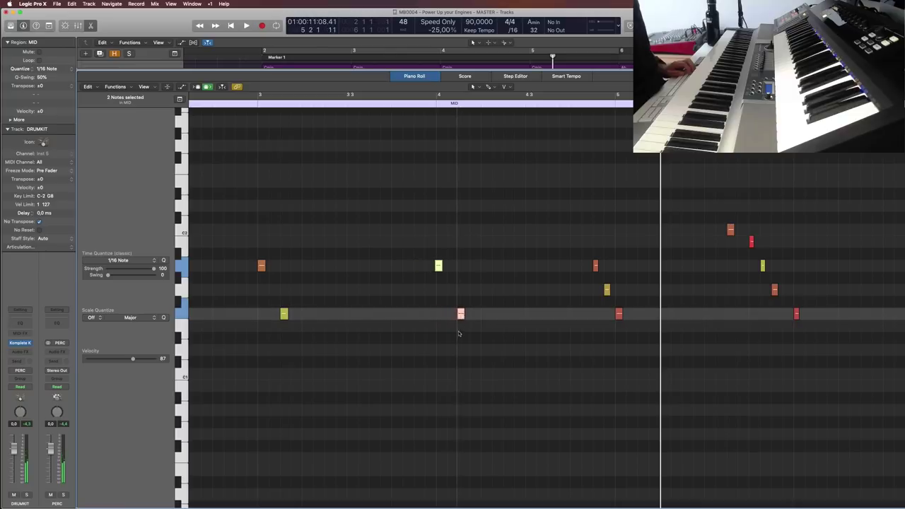
Set the velocity of the second note at bar 4 to 102 and play the part from there
{"action": "left_click", "coordinate": [459, 327]}
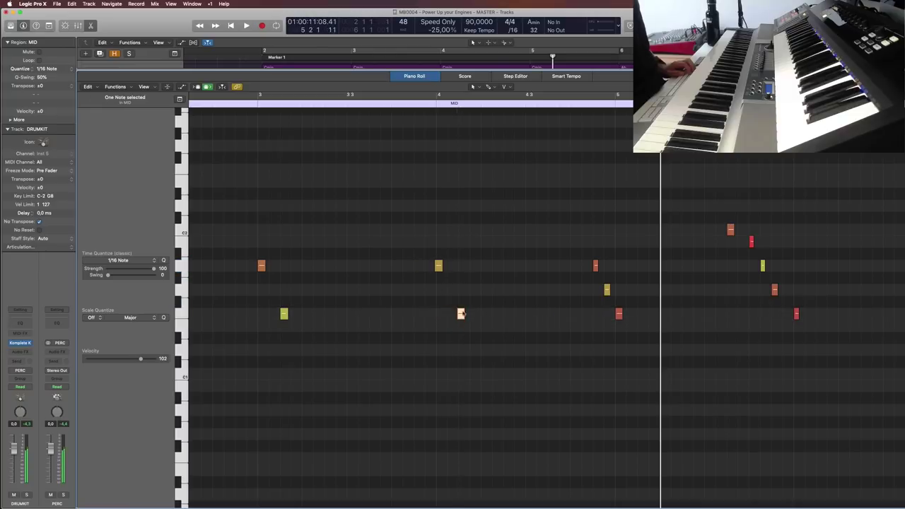
{"action": "double_click", "coordinate": [428, 107]}
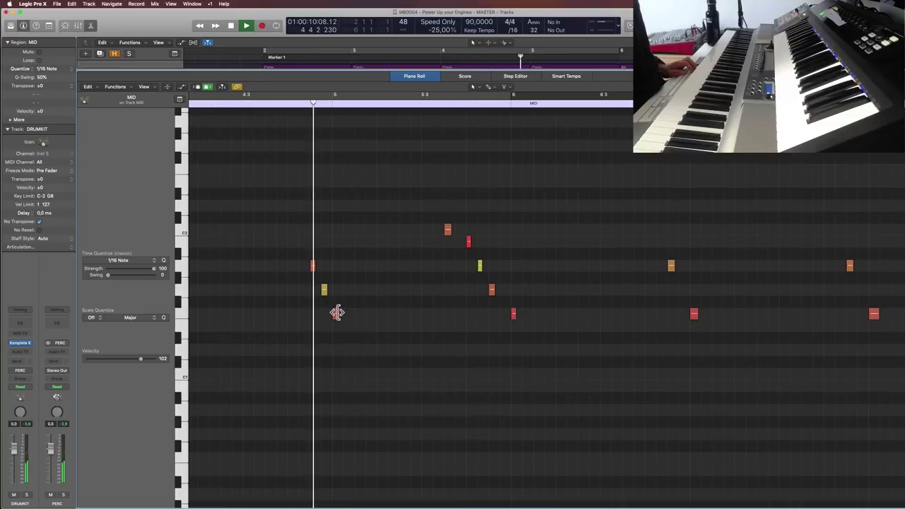
{"action": "key", "text": "space"}
Split the MID region at bar 9 in the arrangement and delete the portion after the split
{"action": "key", "text": "e"}
{"action": "scroll", "coordinate": [486, 304], "scroll_direction": "right", "scroll_amount": 5}
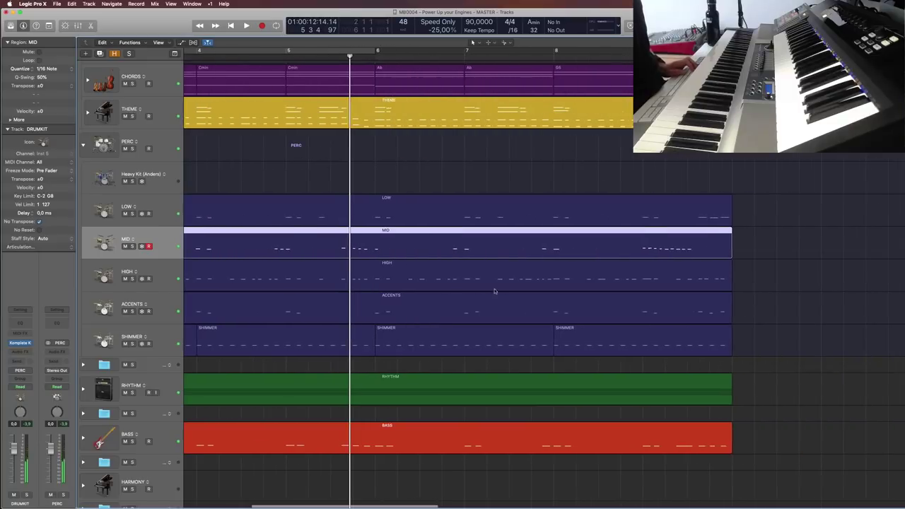
{"action": "left_click", "coordinate": [647, 246]}
{"action": "key", "text": "Delete"}
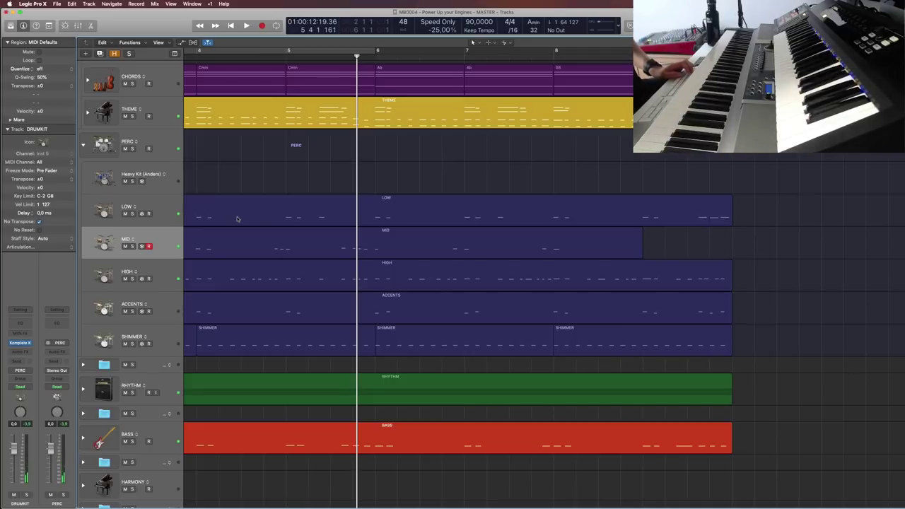
Listen to the arrangement from bar 9, where the MID track is empty
{"action": "scroll", "coordinate": [237, 219], "scroll_direction": "right", "scroll_amount": 10}
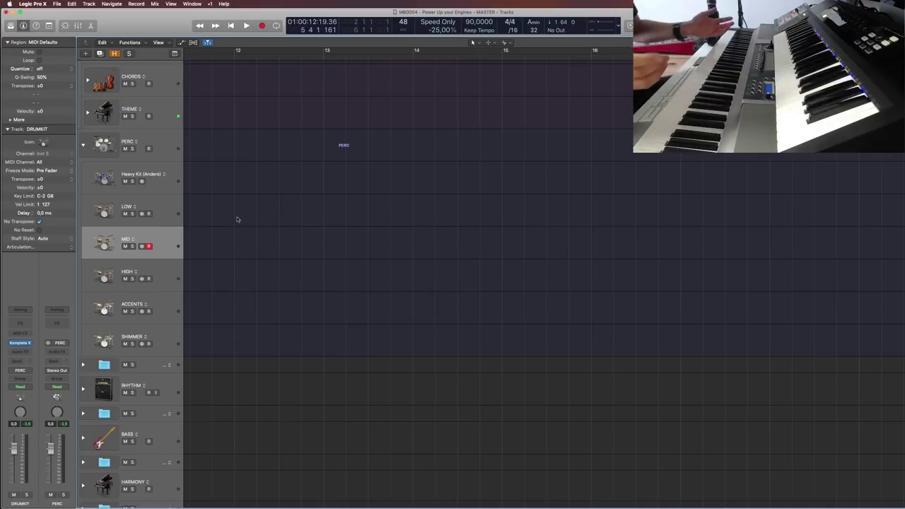
{"action": "scroll", "coordinate": [241, 221], "scroll_direction": "left", "scroll_amount": 10}
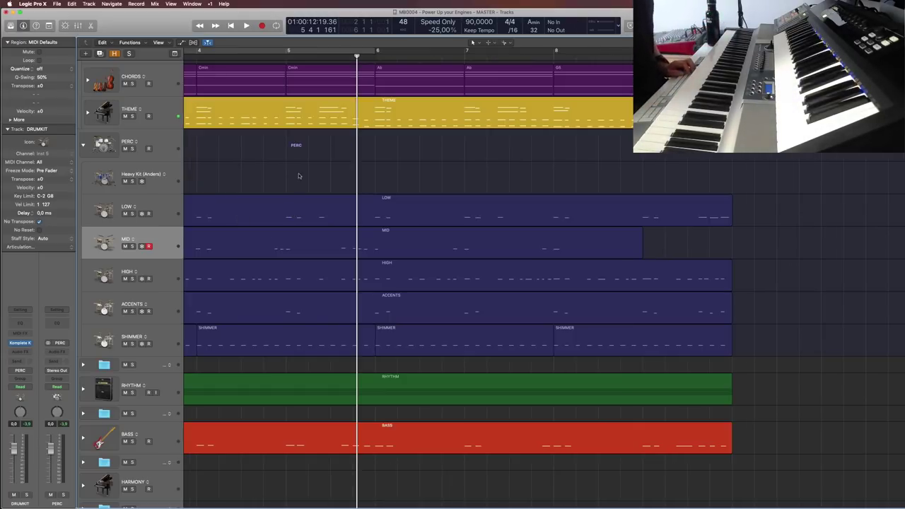
{"action": "scroll", "coordinate": [302, 171], "scroll_direction": "left", "scroll_amount": 4}
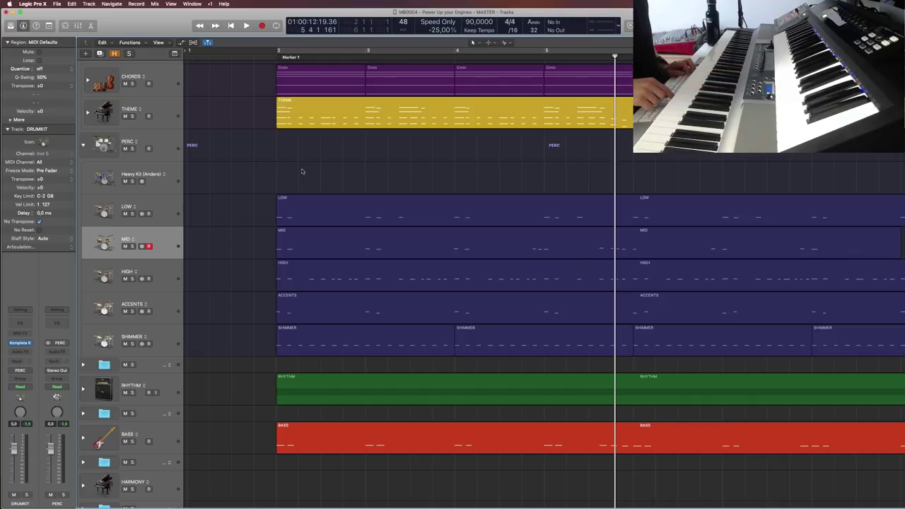
{"action": "scroll", "coordinate": [302, 170], "scroll_direction": "right", "scroll_amount": 10}
{"action": "left_click", "coordinate": [224, 56]}
{"action": "key", "text": "space"}
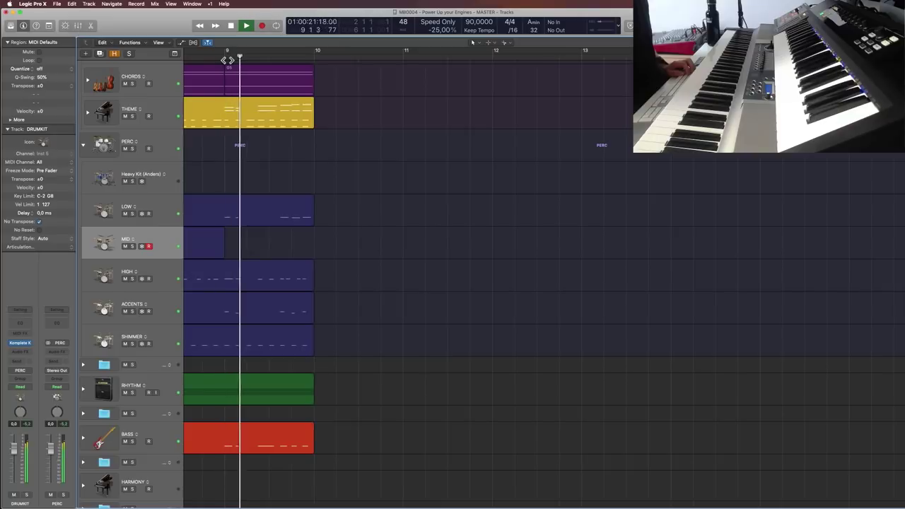
{"action": "left_click", "coordinate": [227, 62]}
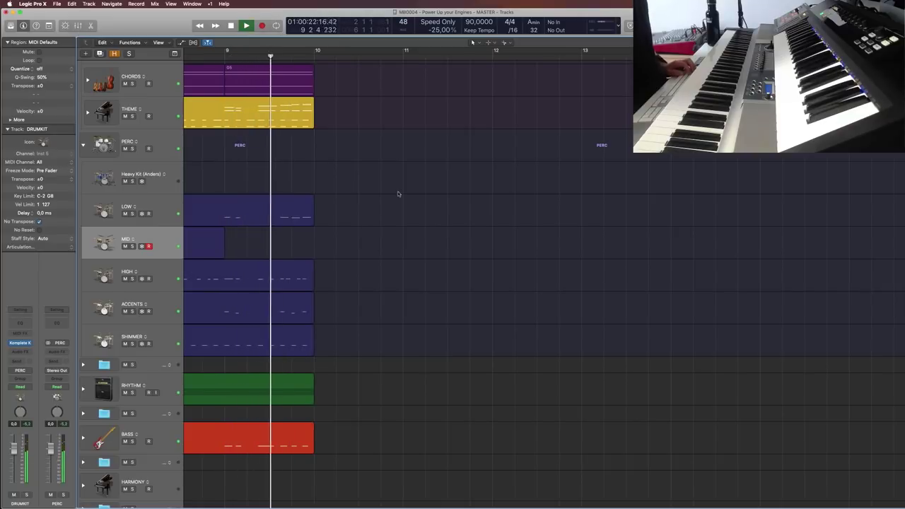
{"action": "key", "text": "space"}
Record a new drum fill on the MID track in the second half of bar 9 and play it back
{"action": "left_click", "coordinate": [226, 62]}
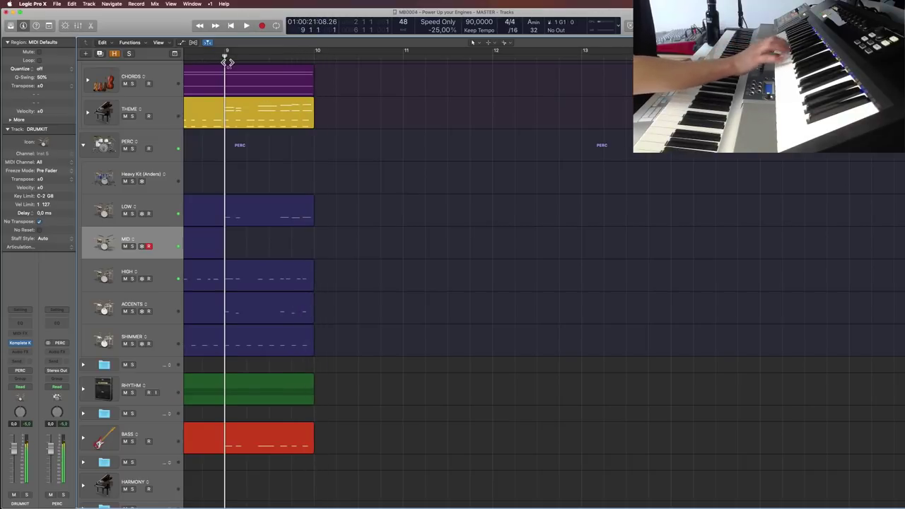
{"action": "key", "text": "r"}
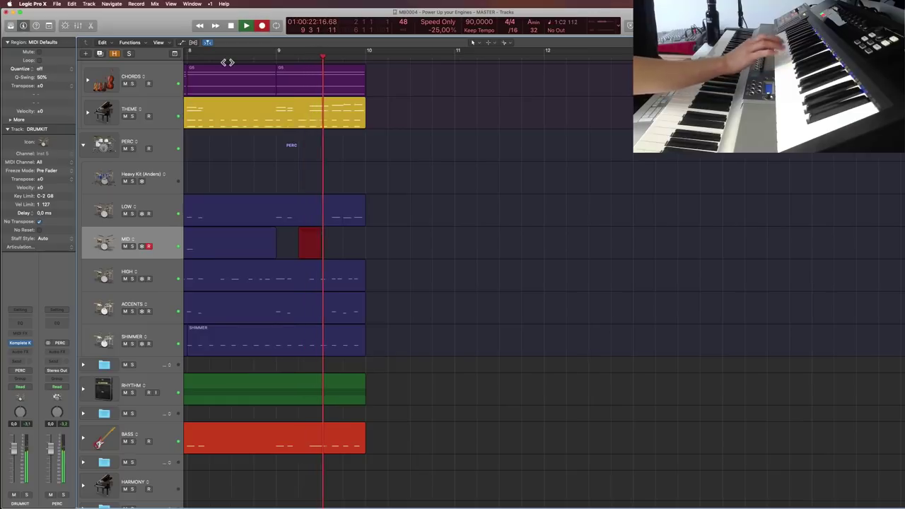
{"action": "key", "text": "space"}
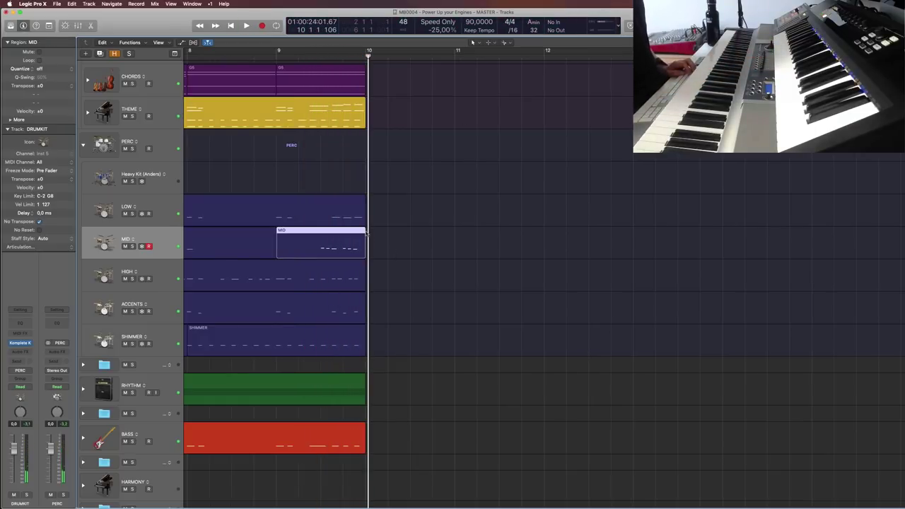
{"action": "left_click", "coordinate": [322, 58]}
{"action": "key", "text": "space"}
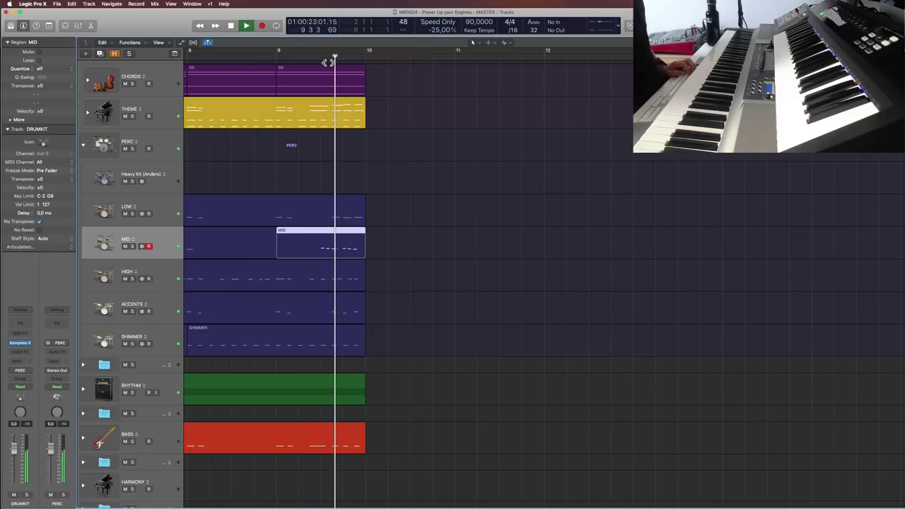
{"action": "left_click", "coordinate": [277, 61]}
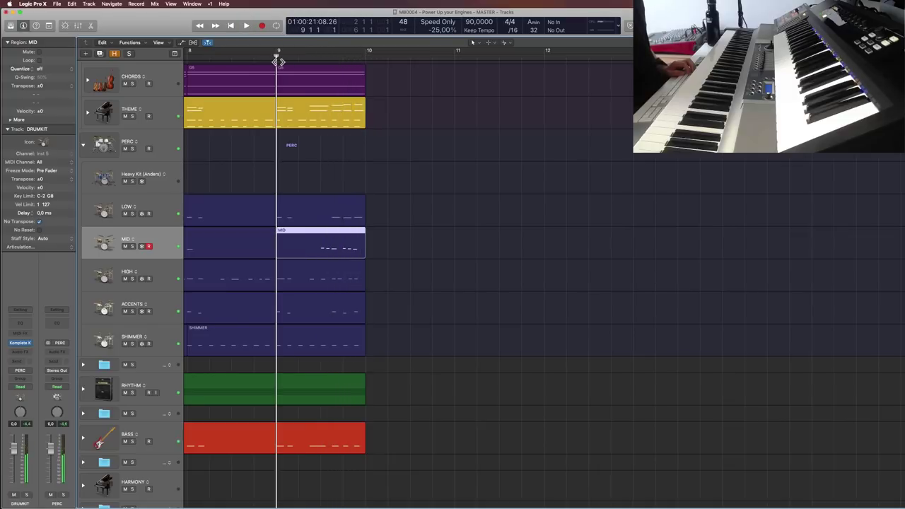
In the new MID region's Piano Roll, copy a note of the fill to the start of bar 9
{"action": "double_click", "coordinate": [296, 232]}
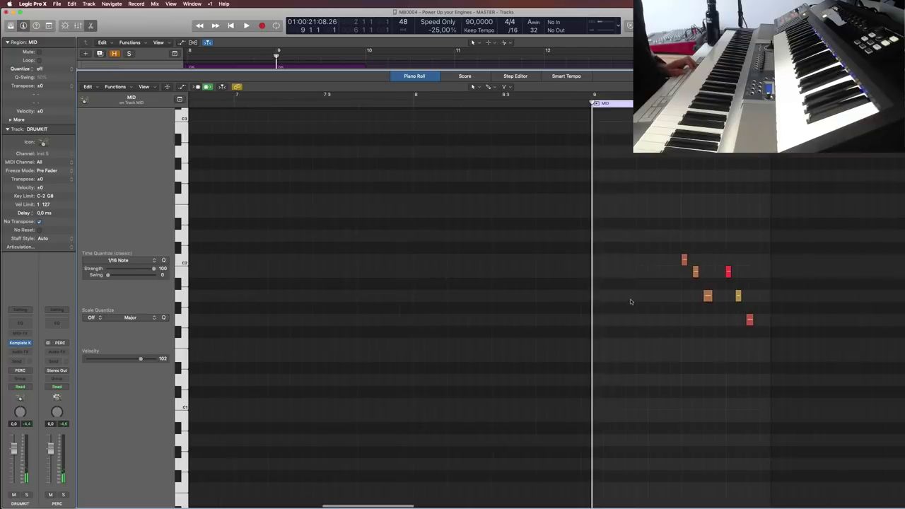
{"action": "left_click_drag", "start_coordinate": [685, 270], "coordinate": [574, 296]}
{"action": "left_click", "coordinate": [553, 261]}
Duplicate the opening note of bar 9 an eighth note later, with velocity 106 and one semitone higher
{"action": "left_click_drag", "start_coordinate": [553, 260], "coordinate": [574, 320]}
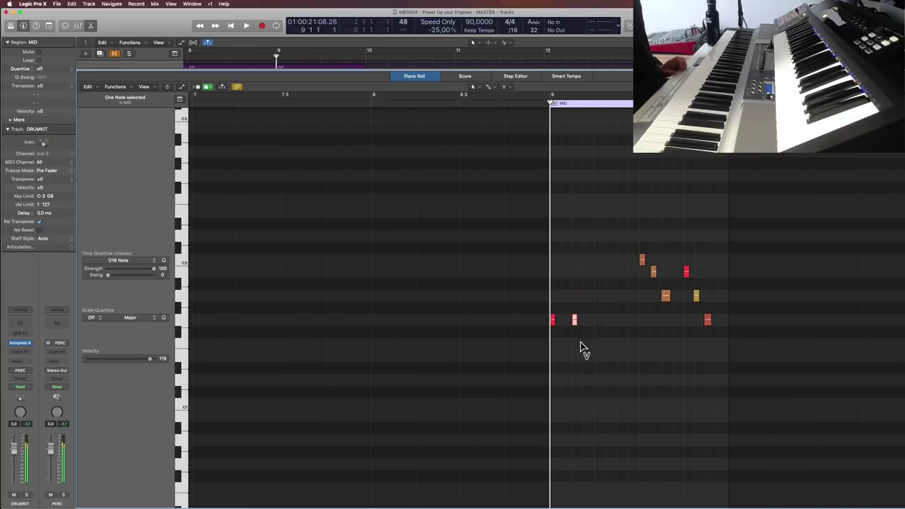
{"action": "left_click", "coordinate": [577, 325]}
{"action": "key", "text": "alt+Up"}
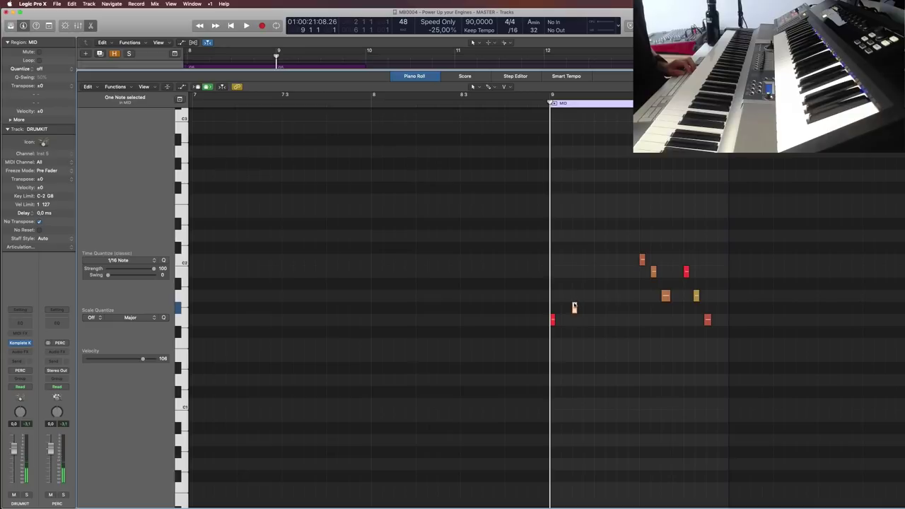
Raise the velocities of the first three notes of the fill in the second half of bar 9 and play back the bar
{"action": "key", "text": "space"}
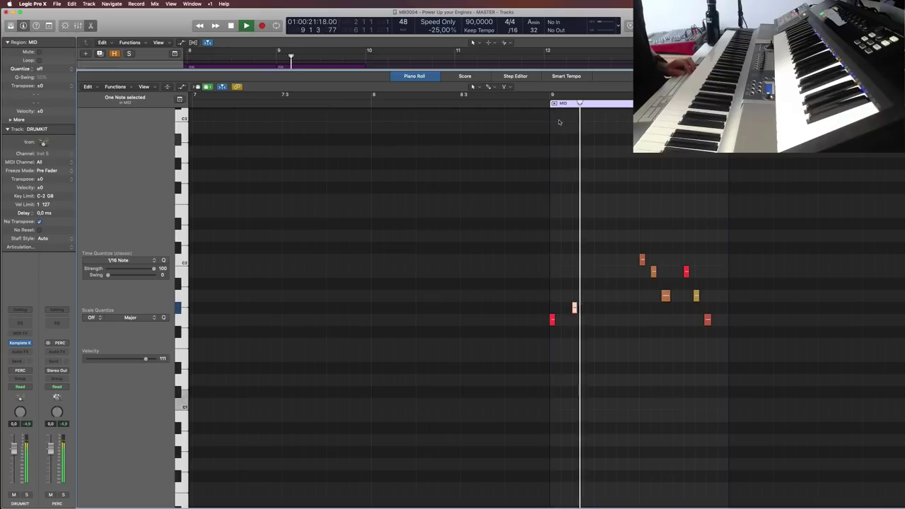
{"action": "key", "text": "space"}
{"action": "left_click_drag", "start_coordinate": [626, 212], "coordinate": [677, 313]}
{"action": "left_click", "coordinate": [667, 296]}
{"action": "left_click", "coordinate": [659, 228]}
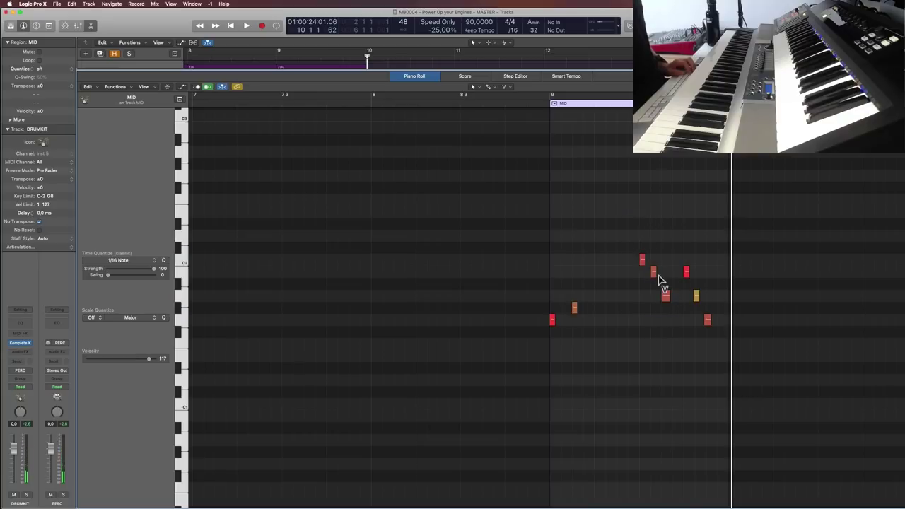
{"action": "key", "text": "space"}
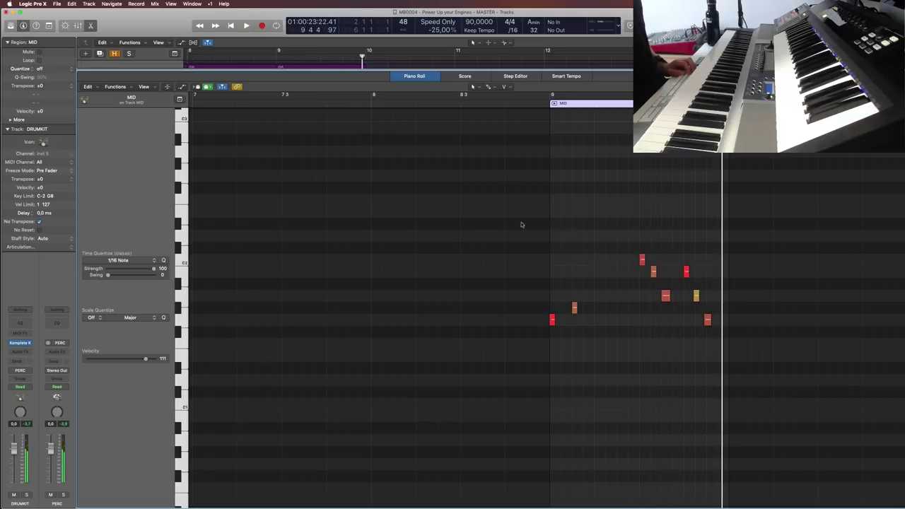
Quantize all eight notes of the bar 9 MID region to 1/16 notes and play the bar from its start
{"action": "left_click_drag", "start_coordinate": [522, 225], "coordinate": [750, 372]}
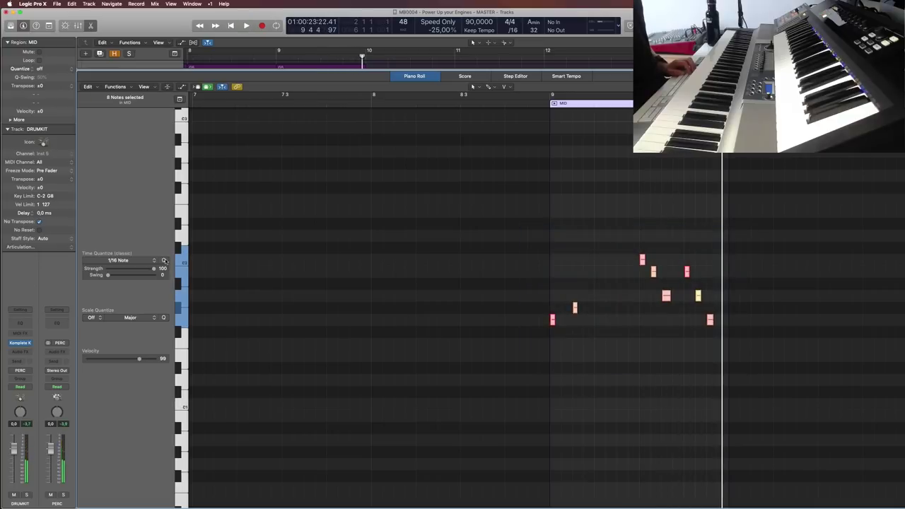
{"action": "left_click", "coordinate": [553, 103]}
{"action": "key", "text": "space"}
{"action": "left_click", "coordinate": [555, 236]}
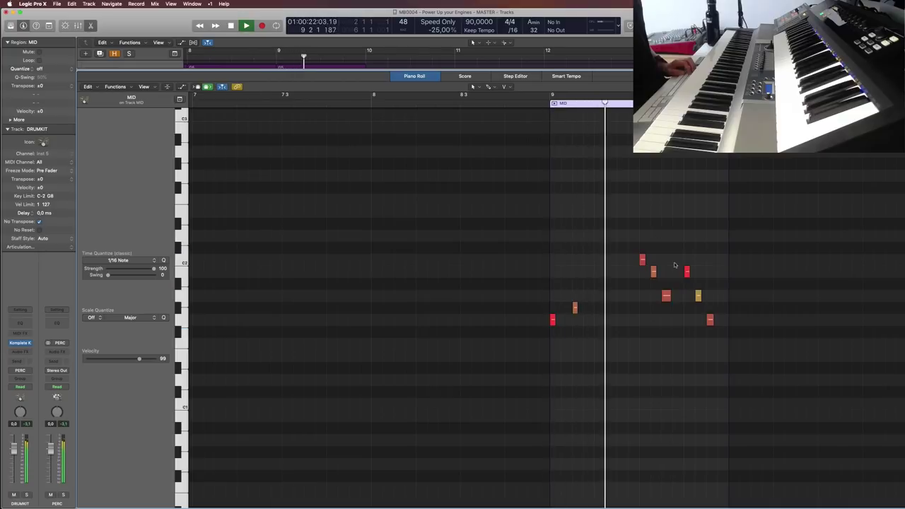
{"action": "left_click_drag", "start_coordinate": [554, 235], "coordinate": [839, 441]}
{"action": "left_click", "coordinate": [39, 69]}
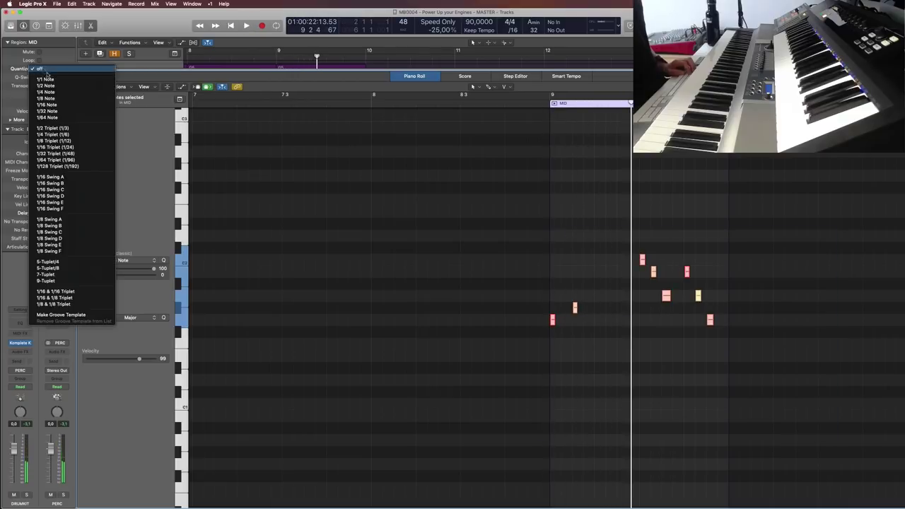
{"action": "left_click", "coordinate": [40, 68]}
Join the two MID regions into one in the arrangement and set the default MIDI region quantization to 1/16 Note
{"action": "key", "text": "e"}
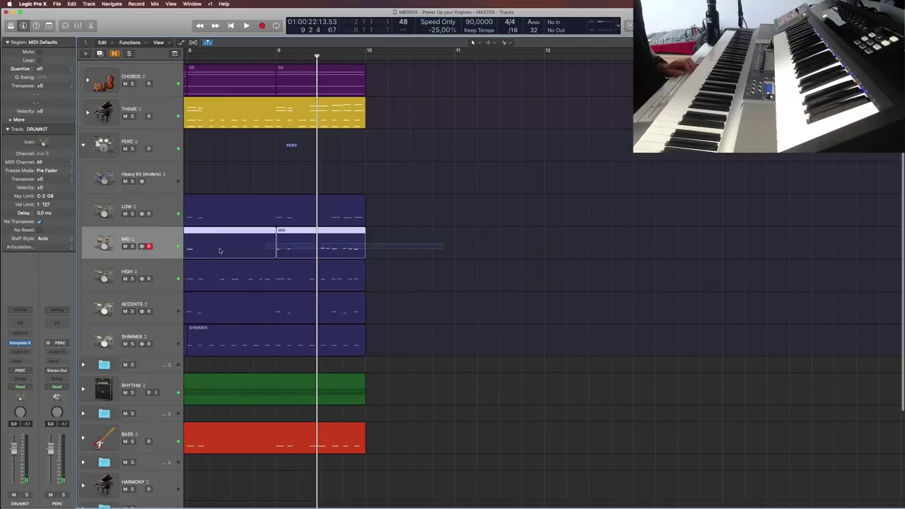
{"action": "left_click", "coordinate": [506, 223]}
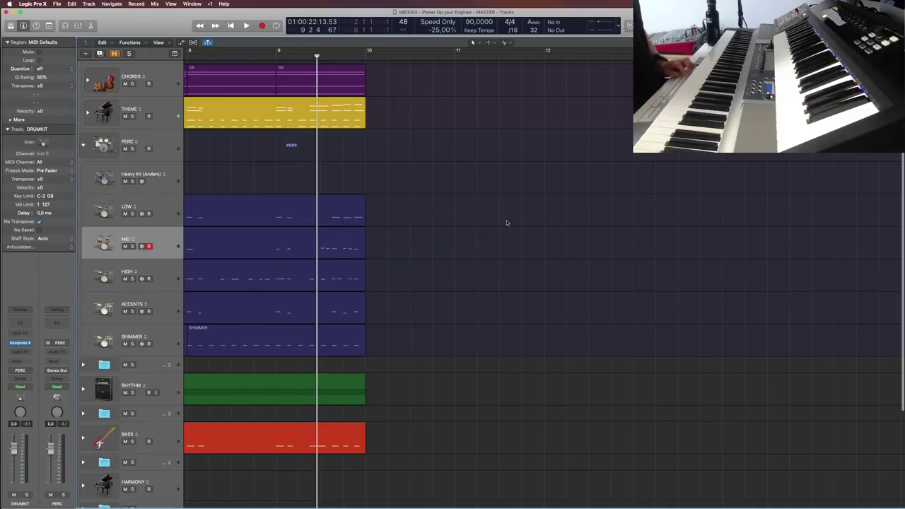
{"action": "left_click", "coordinate": [57, 68]}
{"action": "left_click", "coordinate": [53, 99]}
{"action": "left_click", "coordinate": [57, 70]}
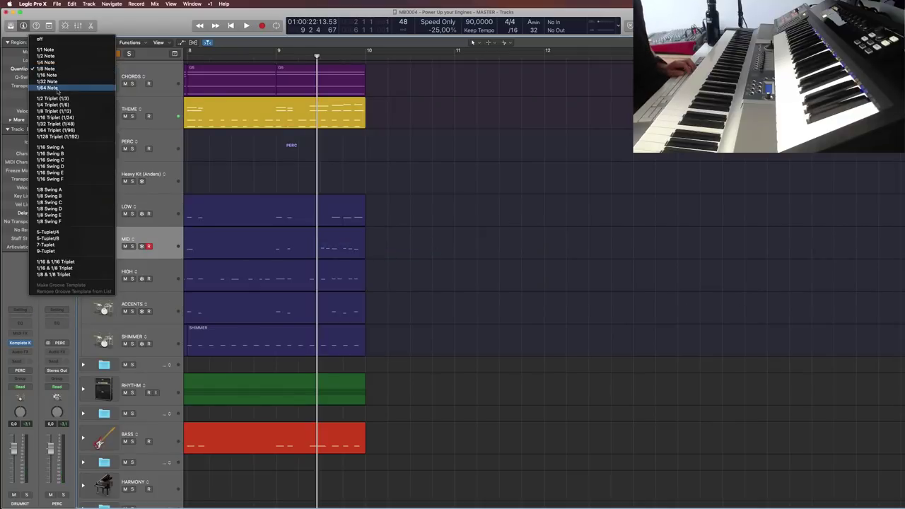
{"action": "left_click", "coordinate": [47, 75]}
Listen to the whole arrangement from the beginning through bar 9 and return the playhead to the start
{"action": "key", "text": "Return"}
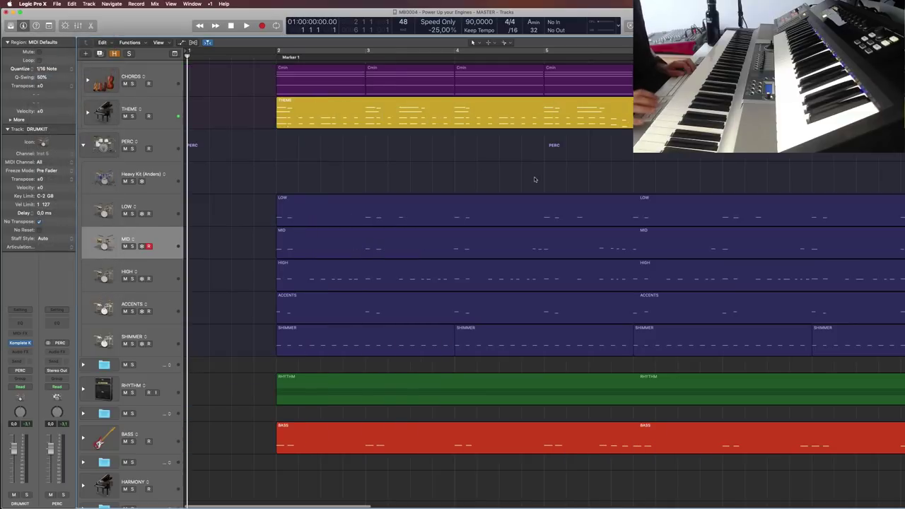
{"action": "key", "text": "space"}
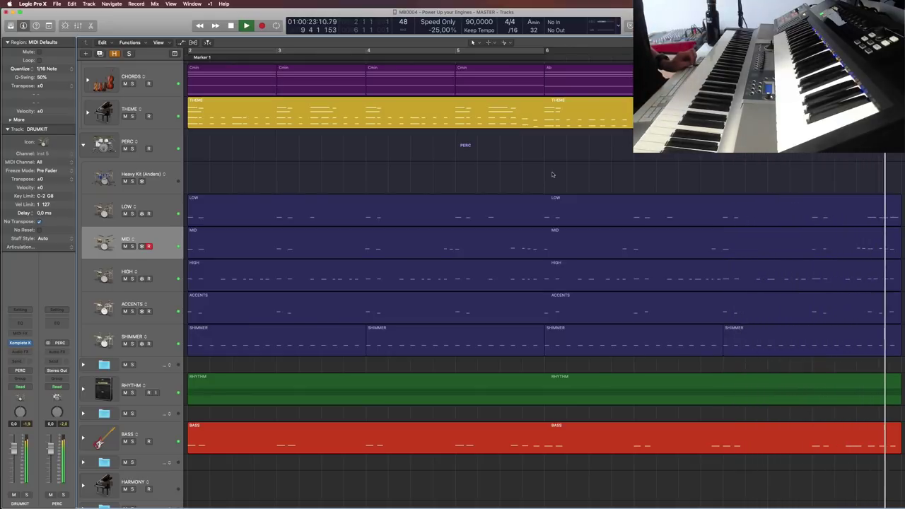
{"action": "key", "text": "space"}
{"action": "key", "text": "Return"}
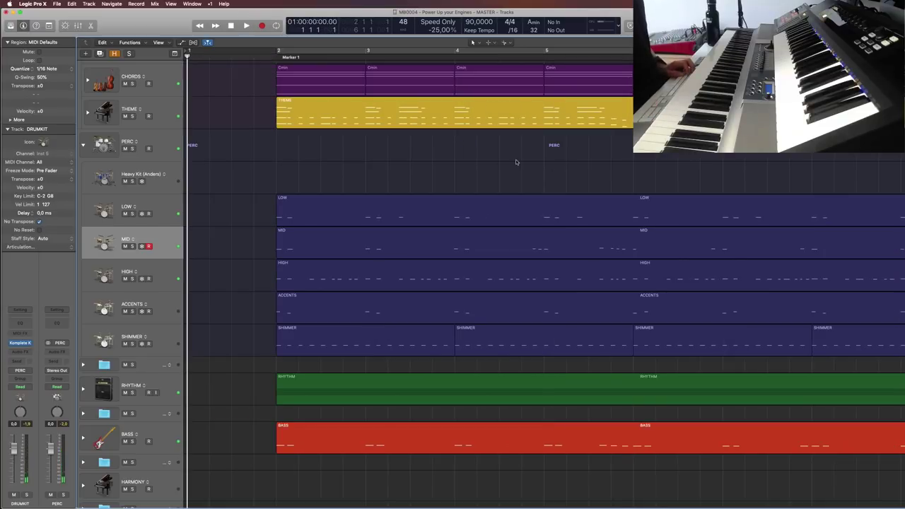
{"action": "scroll", "coordinate": [516, 160], "scroll_direction": "right", "scroll_amount": 10}
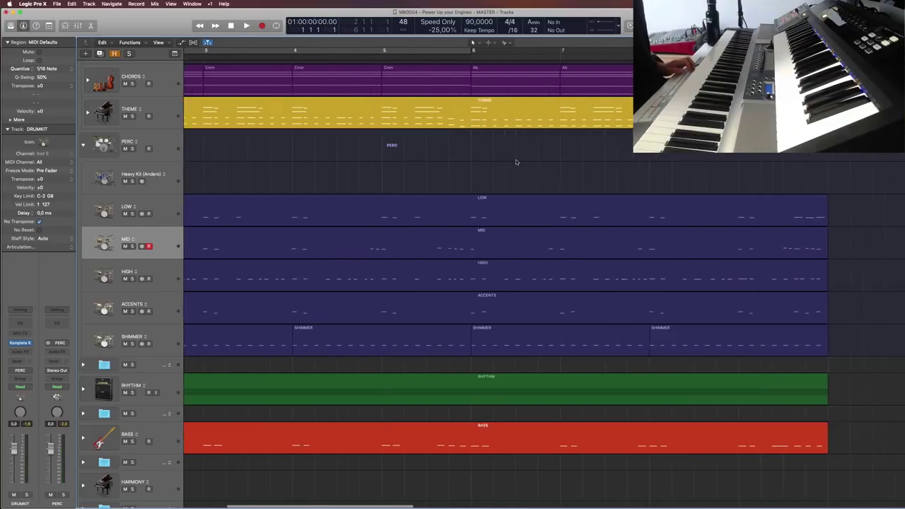
{"action": "scroll", "coordinate": [516, 162], "scroll_direction": "right", "scroll_amount": 1}
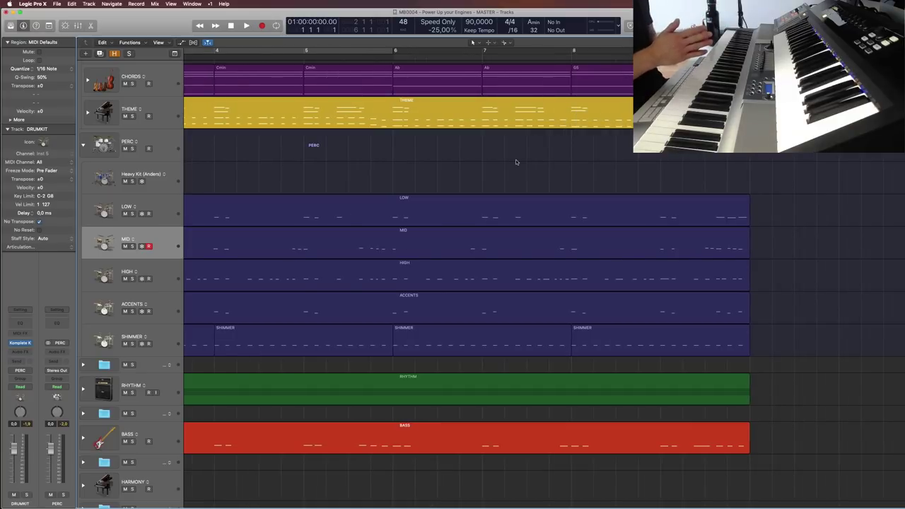
{"action": "key", "text": "Return"}
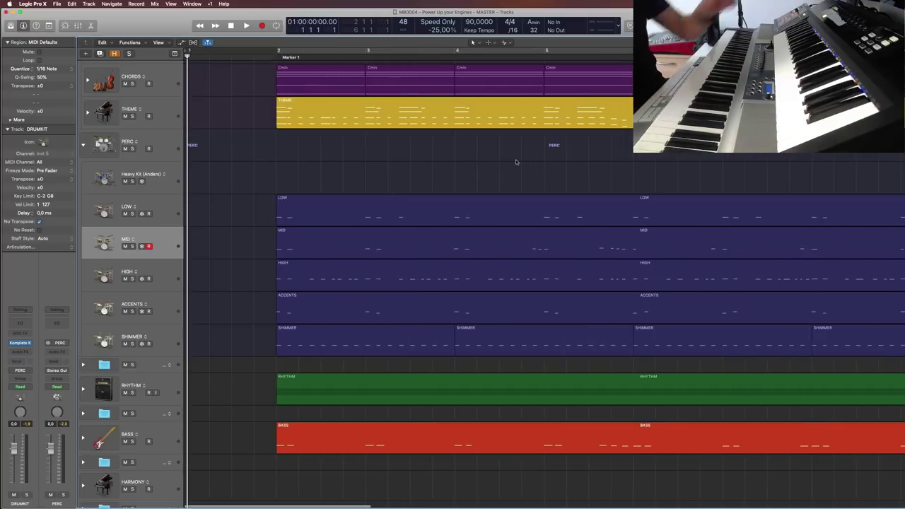
Go through the STORY, CHORDS and THEME tracks in turn, ending with the THEME track selected
{"action": "scroll", "coordinate": [198, 116], "scroll_direction": "up", "scroll_amount": 3}
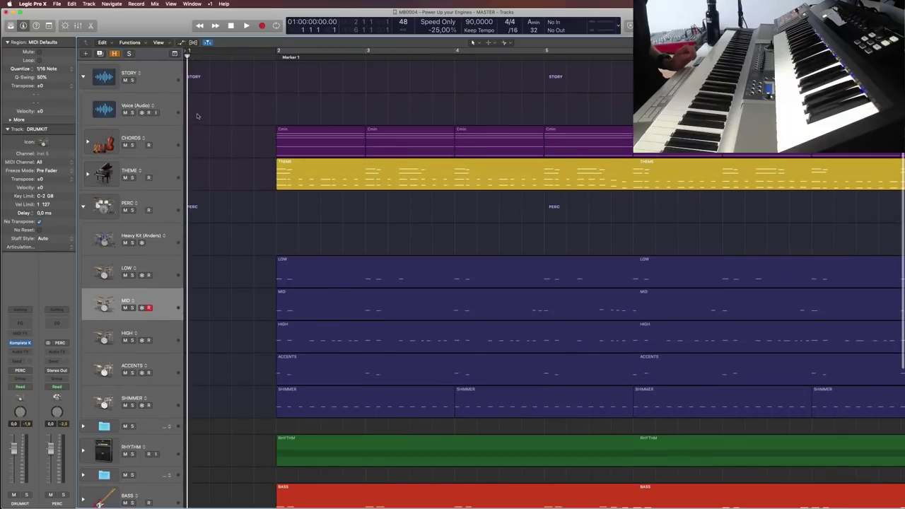
{"action": "left_click", "coordinate": [170, 76]}
{"action": "left_click", "coordinate": [157, 141]}
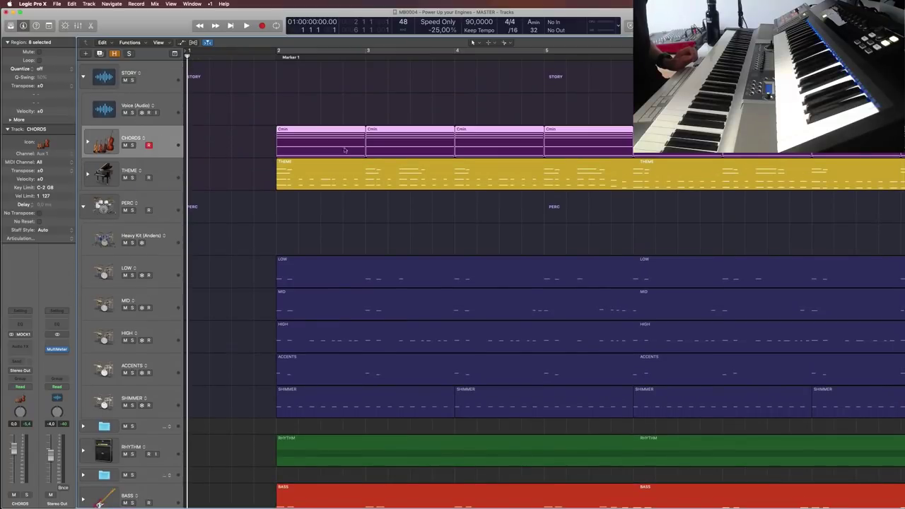
{"action": "left_click", "coordinate": [163, 173]}
{"action": "left_click", "coordinate": [222, 182]}
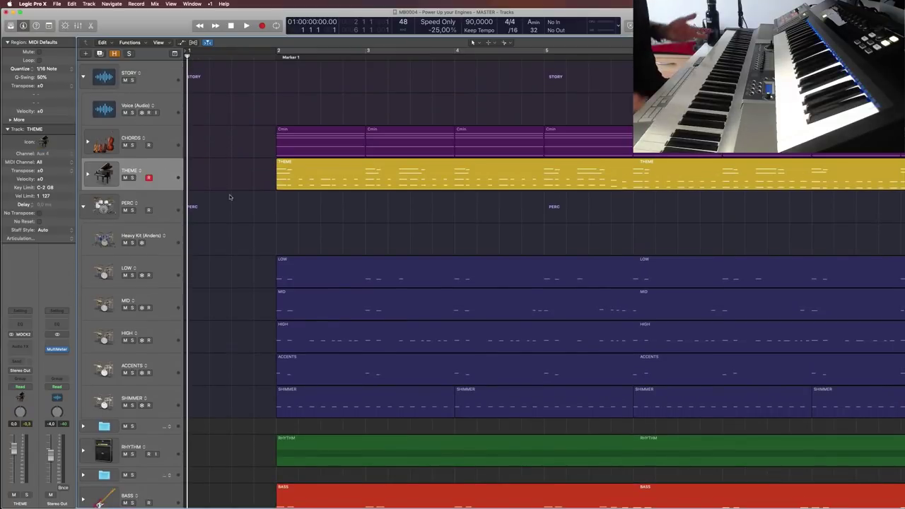
{"action": "mouse_move", "coordinate": [454, 507]}
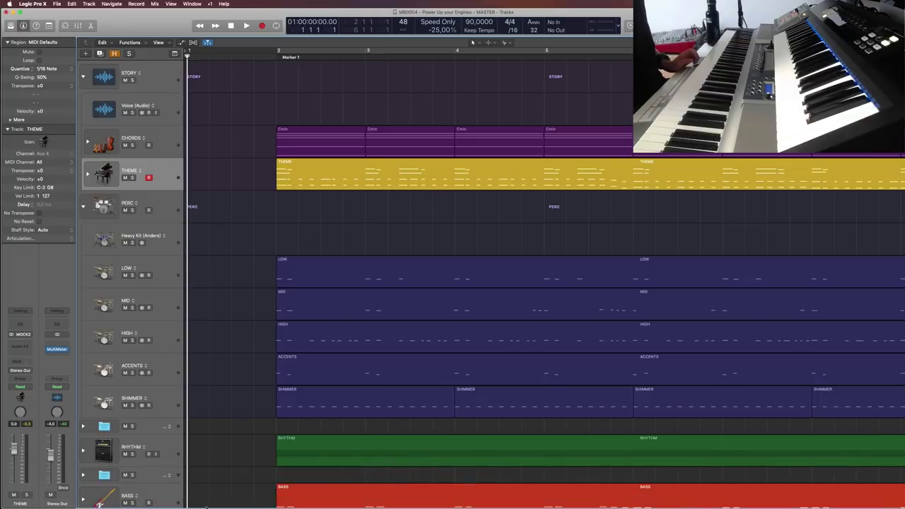
{"action": "left_click", "coordinate": [58, 486]}
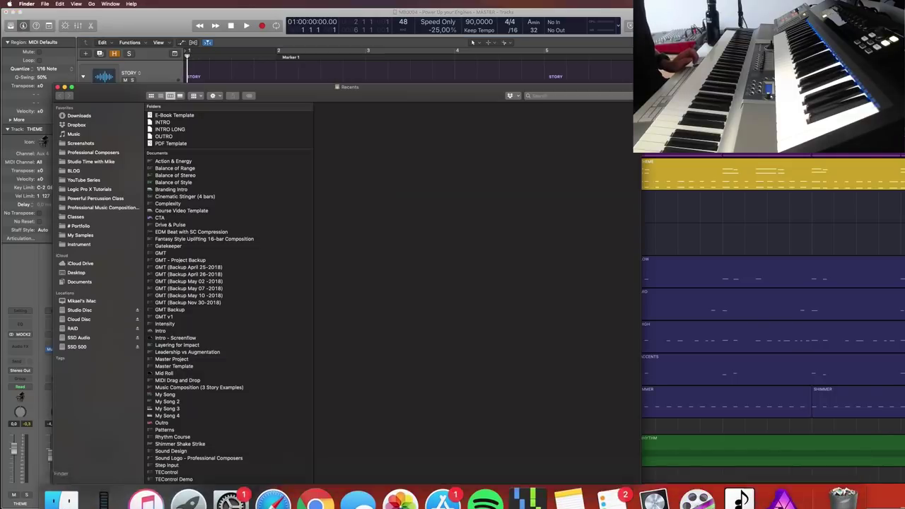
{"action": "key", "text": "cmd+w"}
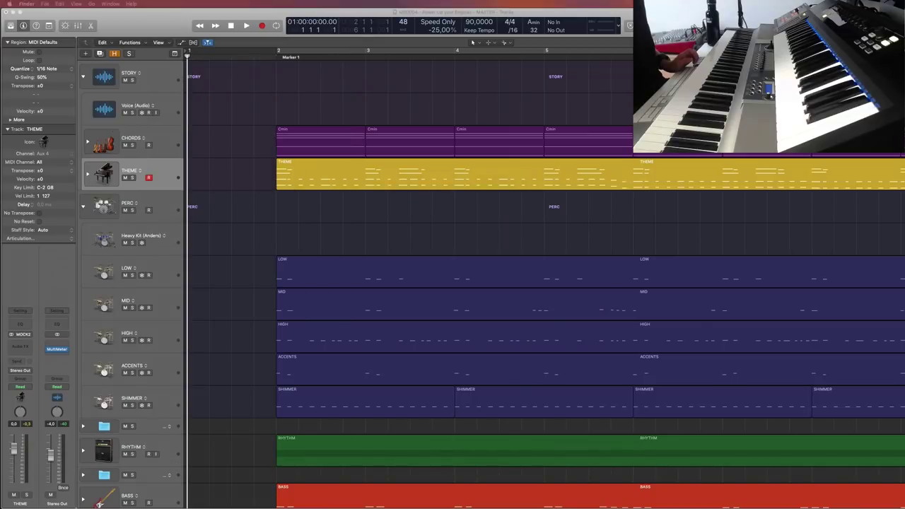
{"action": "left_click", "coordinate": [223, 209]}
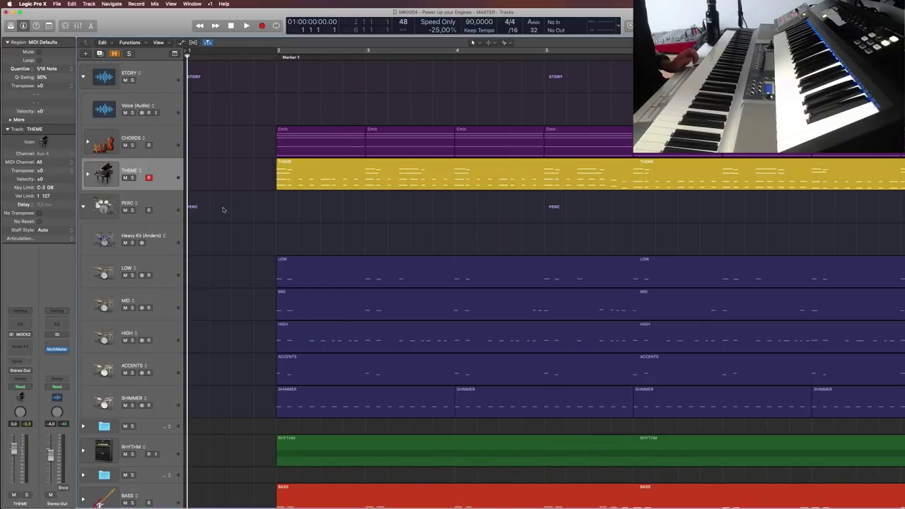